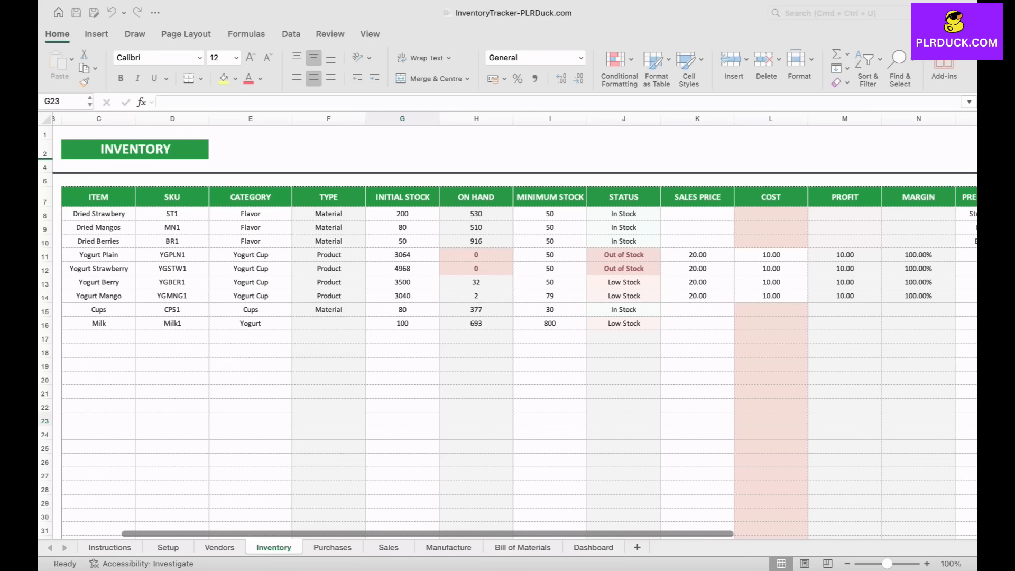
# View the Sales and Dashboard sheets of the finished inventory tracker workbook.
pyautogui.click(389, 548)
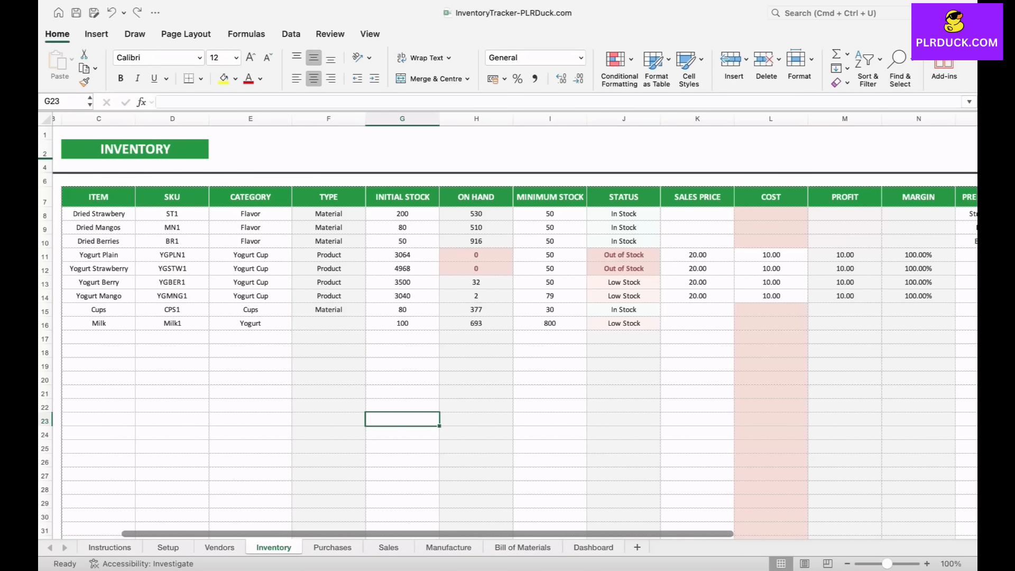
pyautogui.click(388, 548)
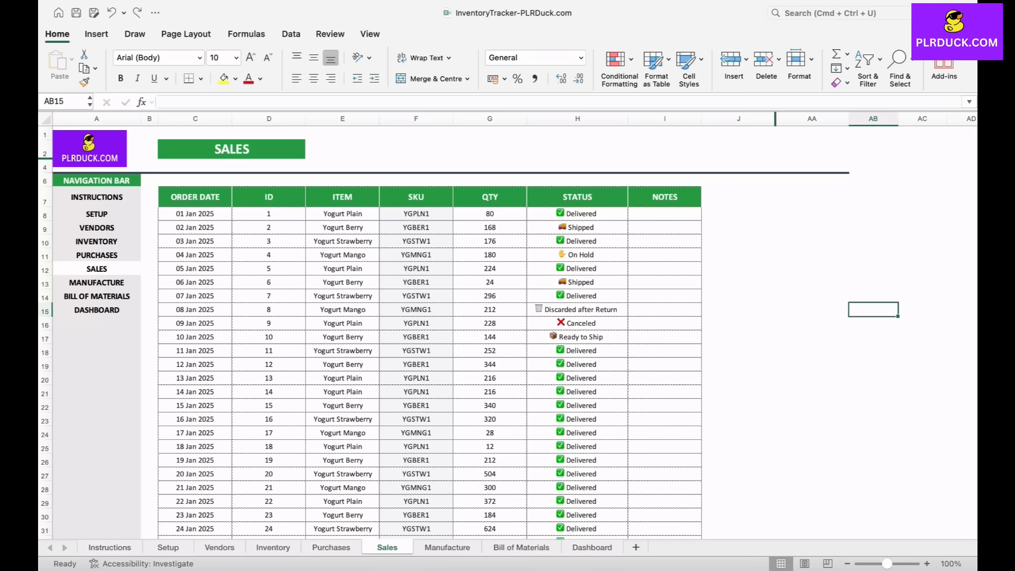
pyautogui.click(592, 548)
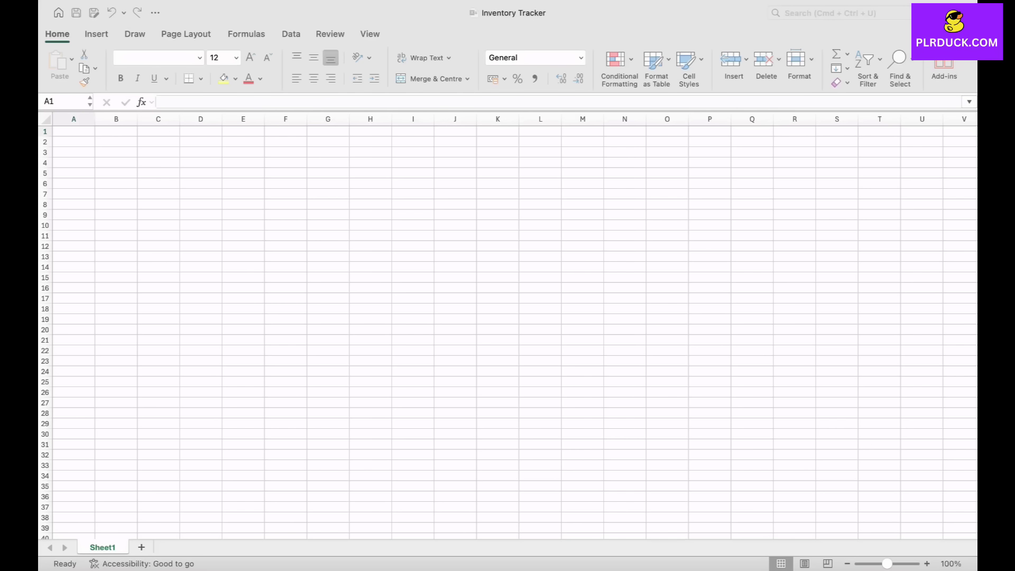
# Rename Sheet1 of the blank Inventory Tracker workbook as INVENTORY.
pyautogui.doubleClick(102, 548)
pyautogui.write('INVENTORY')
pyautogui.click(243, 371)
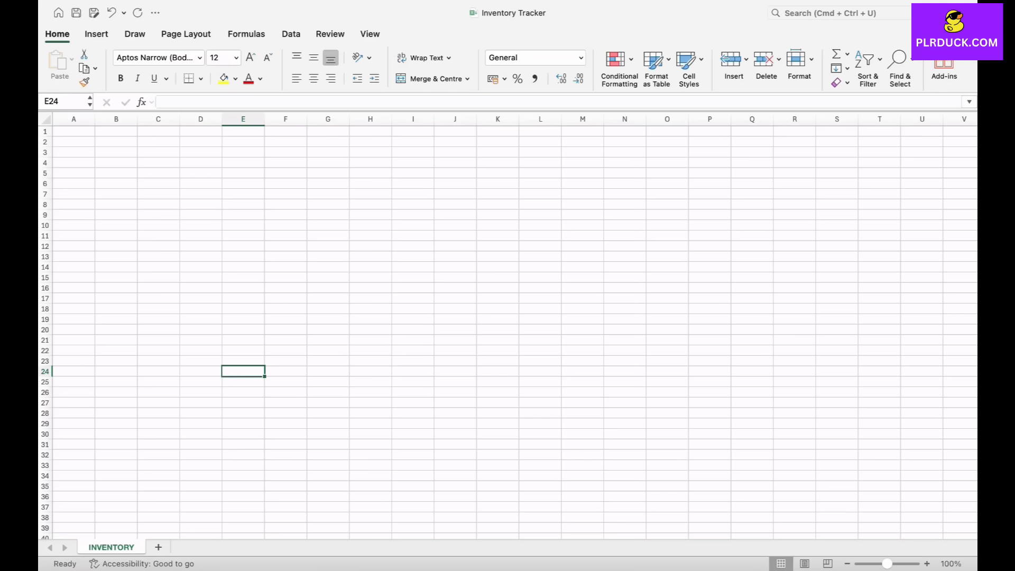
# Merge and centre cells E1:J3 and enter the title INVENTORY in them.
pyautogui.moveTo(243, 131); pyautogui.dragTo(455, 153)
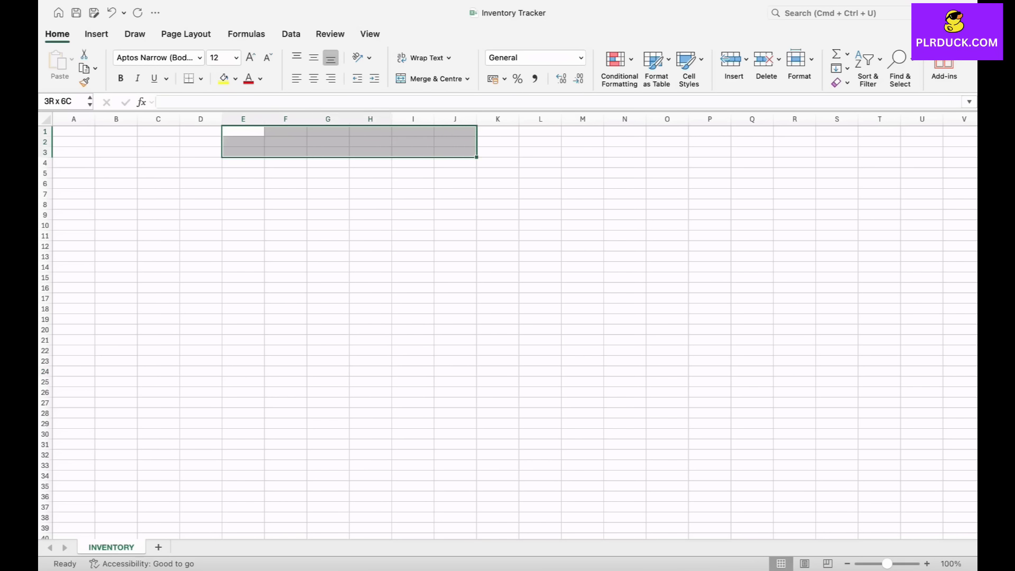
pyautogui.click(433, 78)
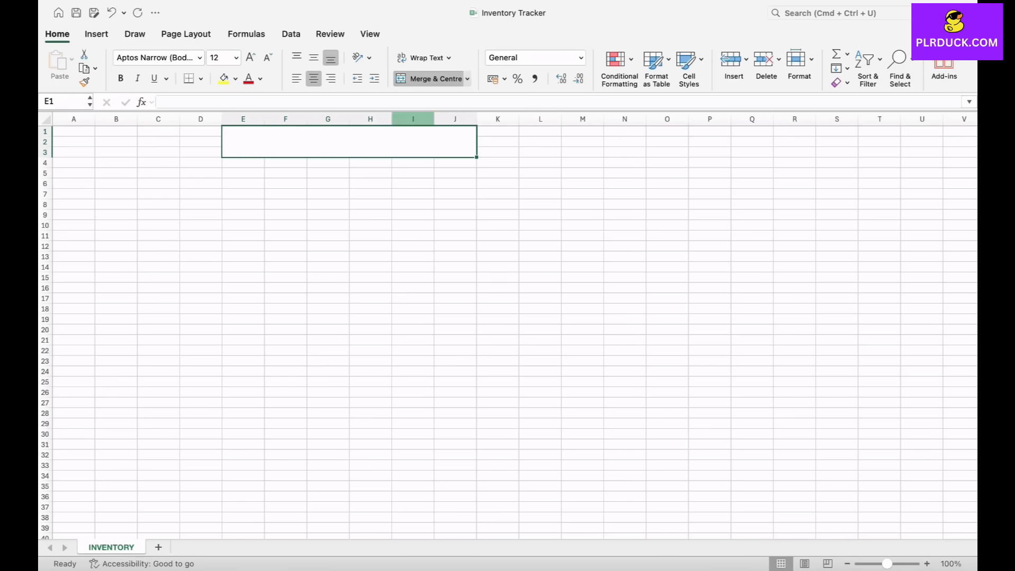
pyautogui.write('INVENTORY')
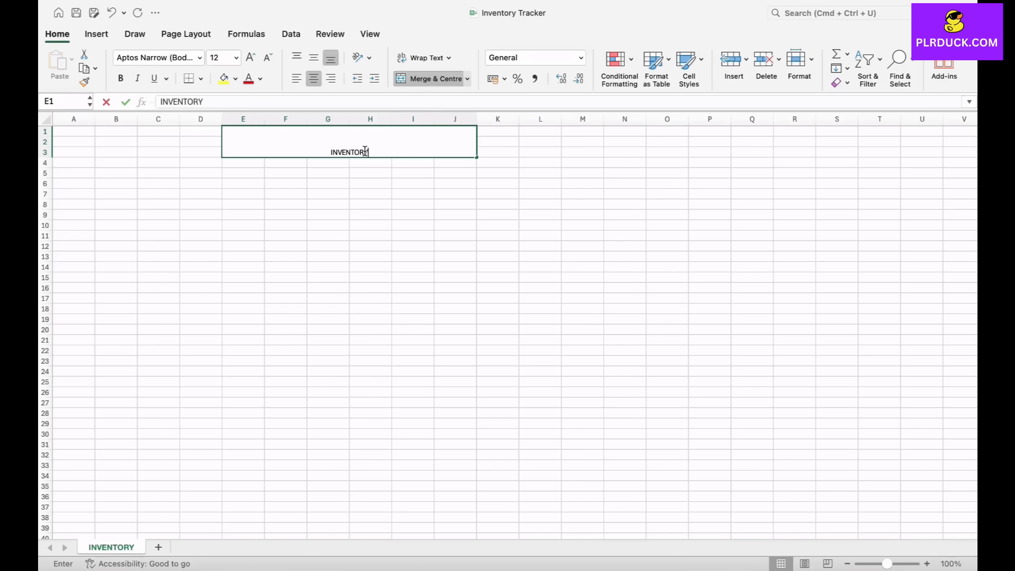
pyautogui.click(370, 212)
# Set the INVENTORY title to font size 20 and bold.
pyautogui.click(365, 149)
pyautogui.click(251, 57)
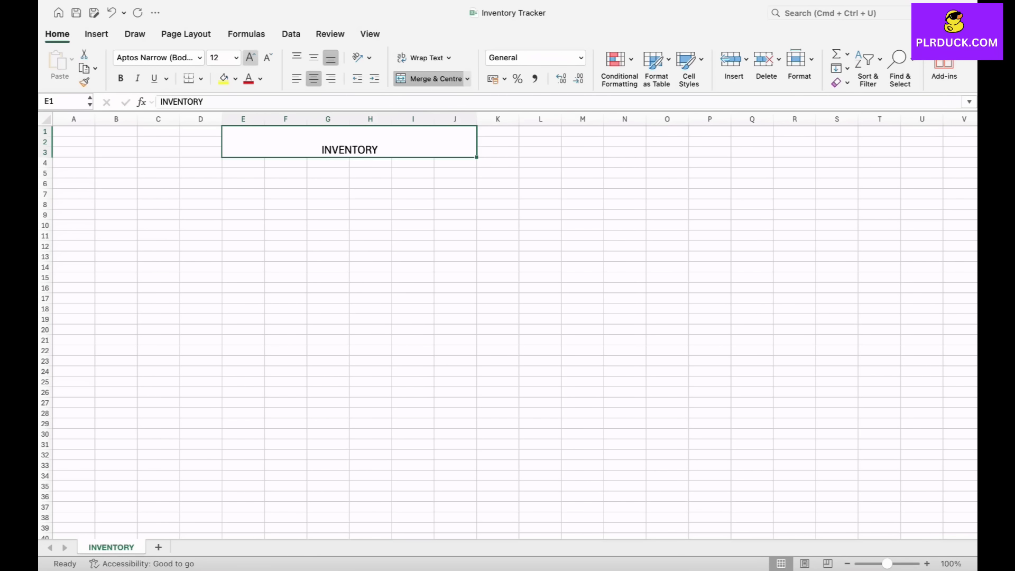
pyautogui.click(251, 58)
pyautogui.click(121, 78)
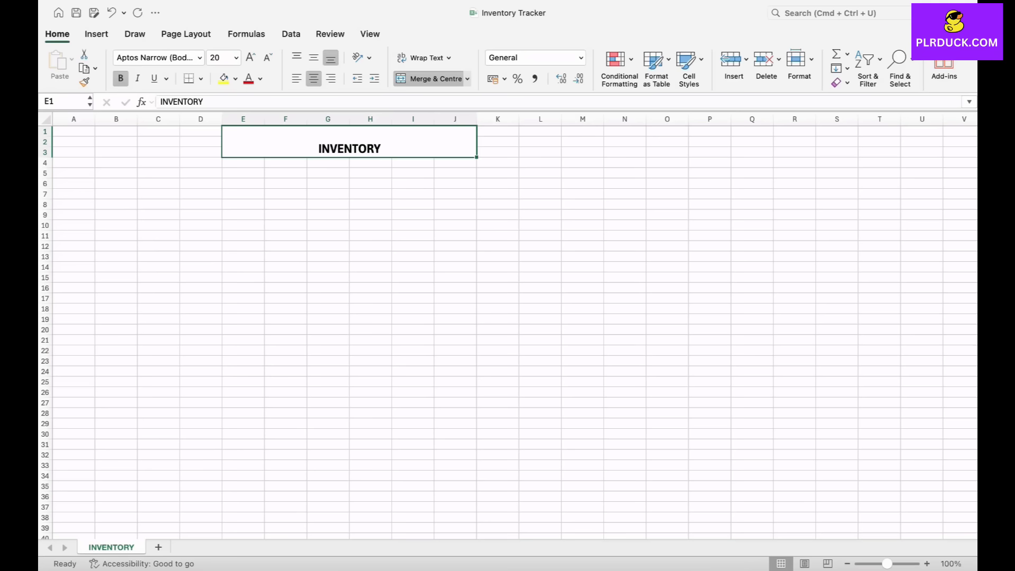
# Format the title cell with a dark green fill, white text and middle vertical alignment.
pyautogui.click(235, 78)
pyautogui.click(333, 183)
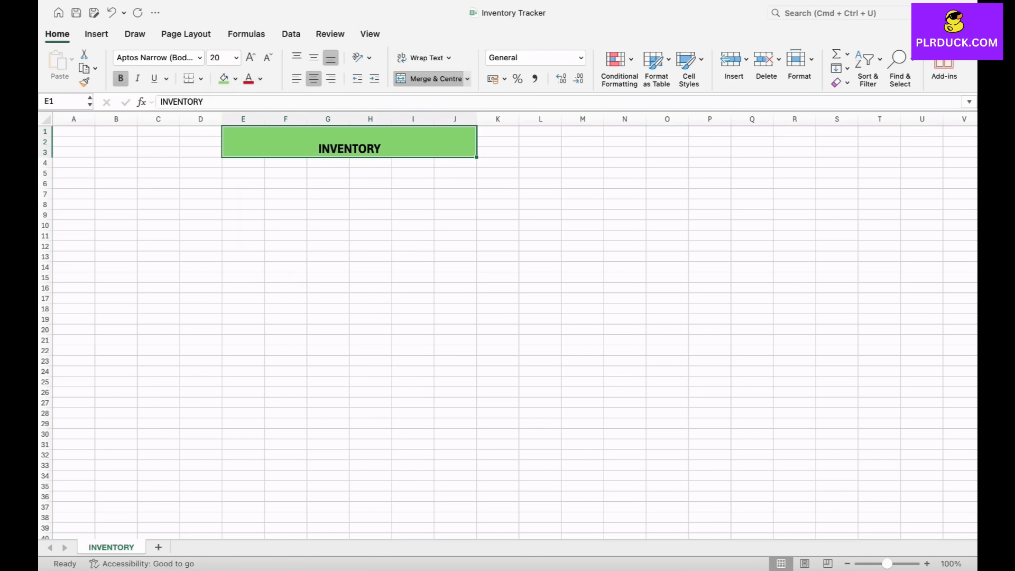
pyautogui.click(314, 57)
pyautogui.click(260, 78)
pyautogui.click(254, 147)
pyautogui.click(235, 78)
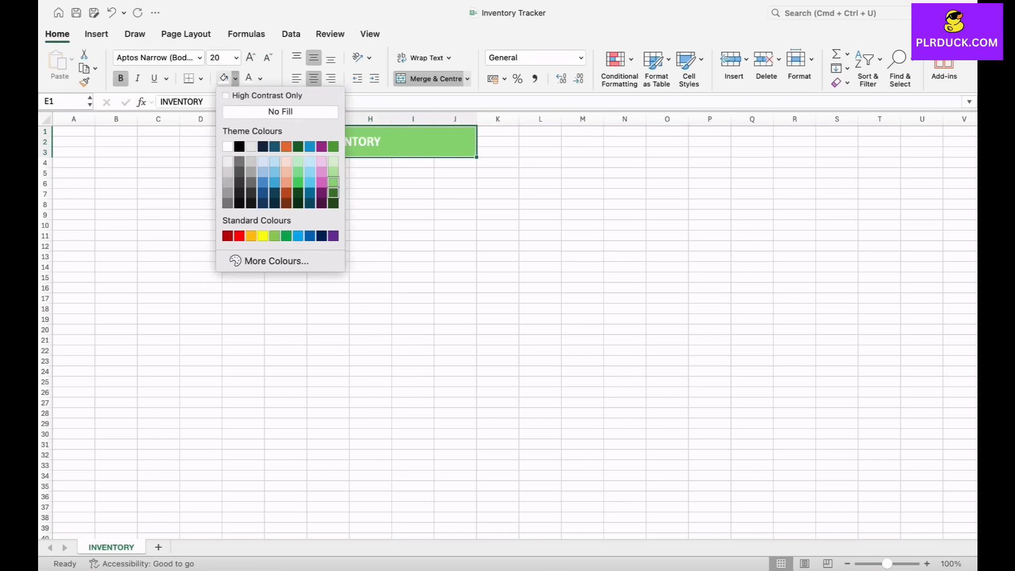
pyautogui.click(333, 194)
pyautogui.click(285, 194)
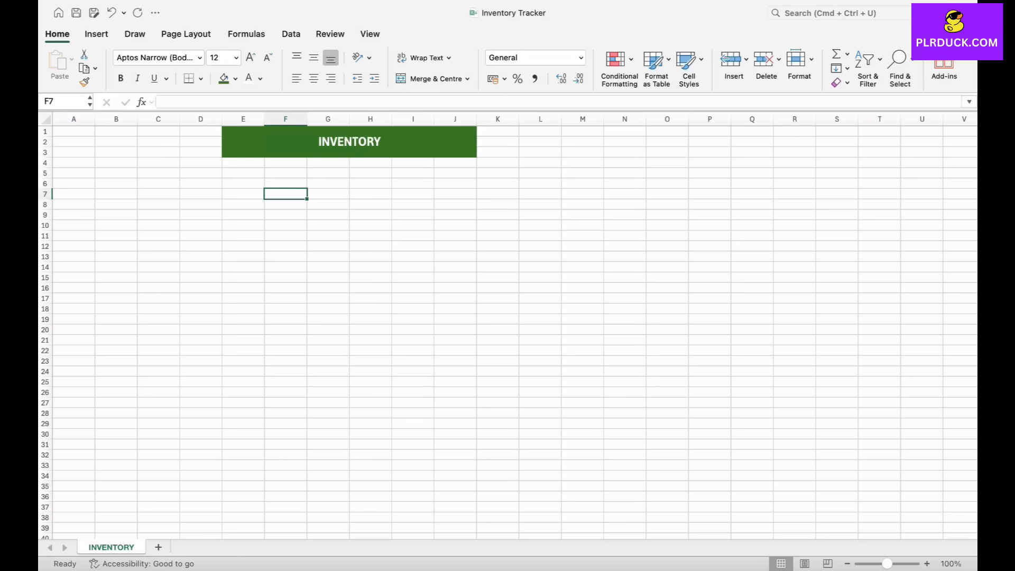
# Enter the column headers ITEM, SKU, CATEGORY and TYPE in cells C9 to F9.
pyautogui.click(158, 215)
pyautogui.write('ITEM')
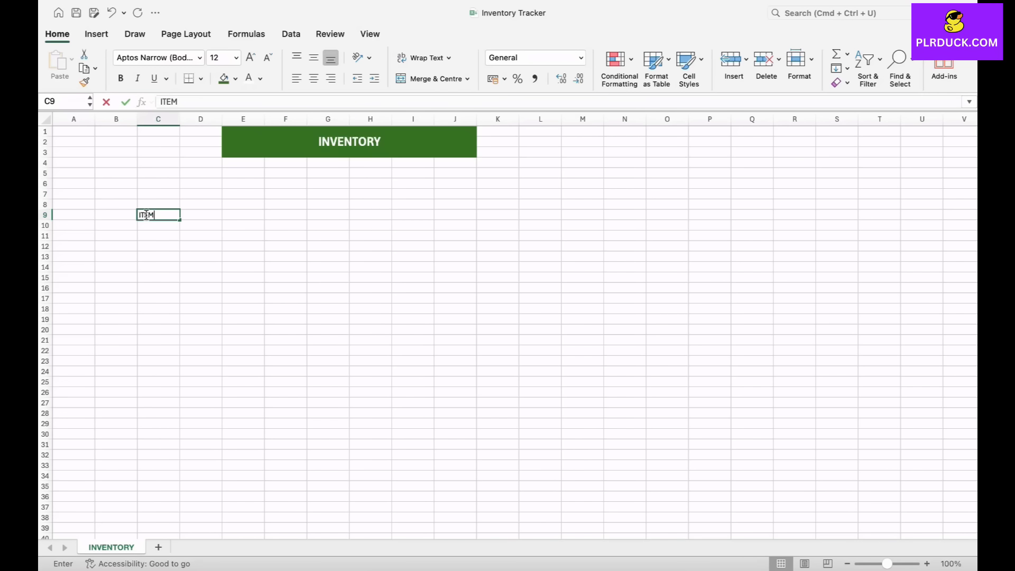
pyautogui.press('Tab')
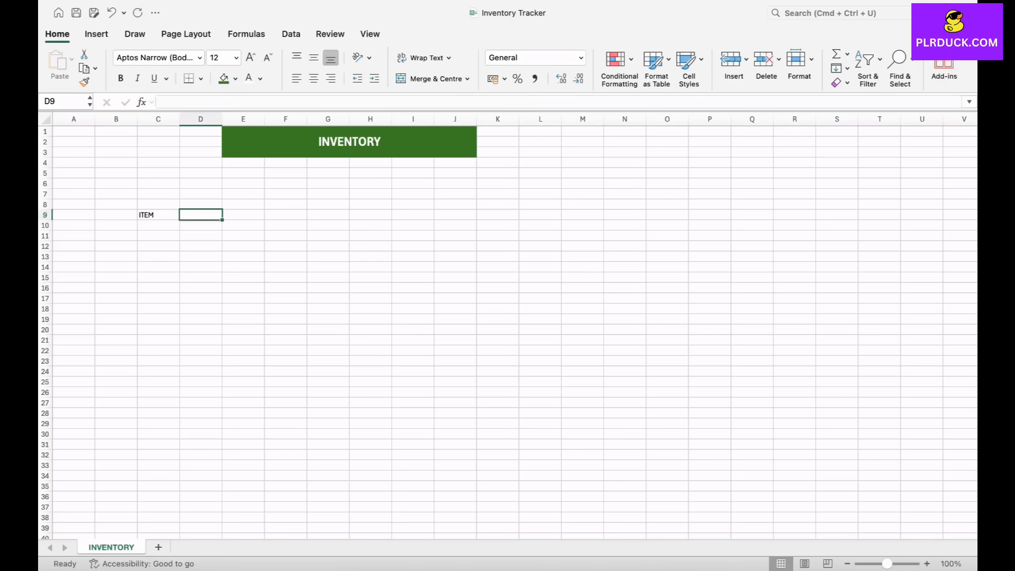
pyautogui.write('SKU')
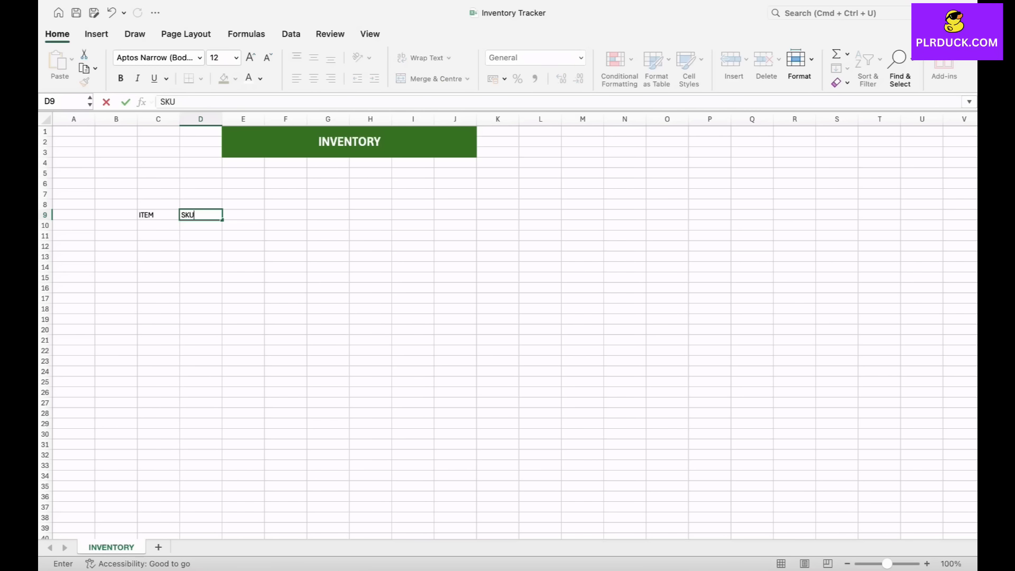
pyautogui.press('Tab')
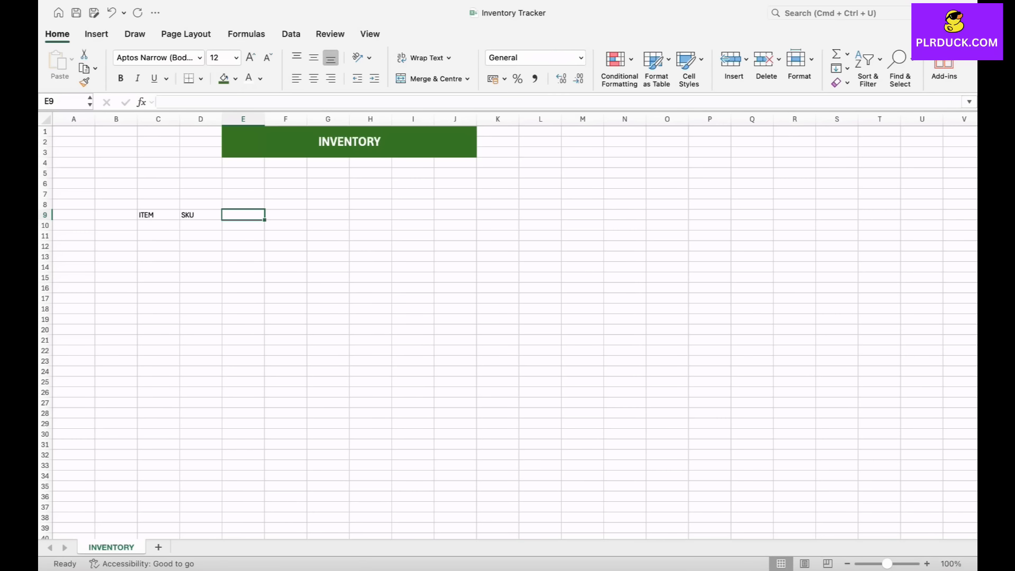
pyautogui.write('CATE')
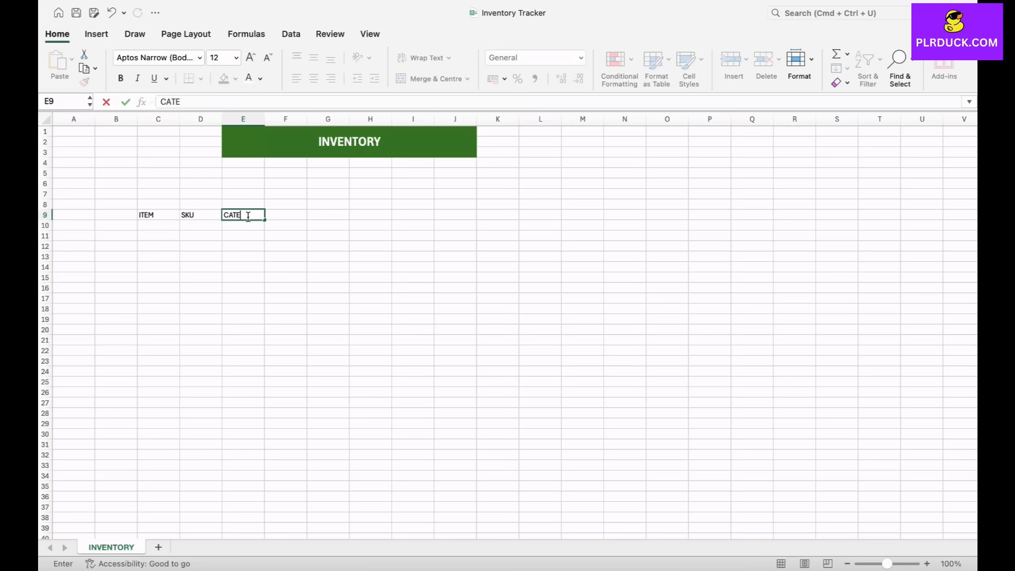
pyautogui.write('GORY')
pyautogui.press('Tab')
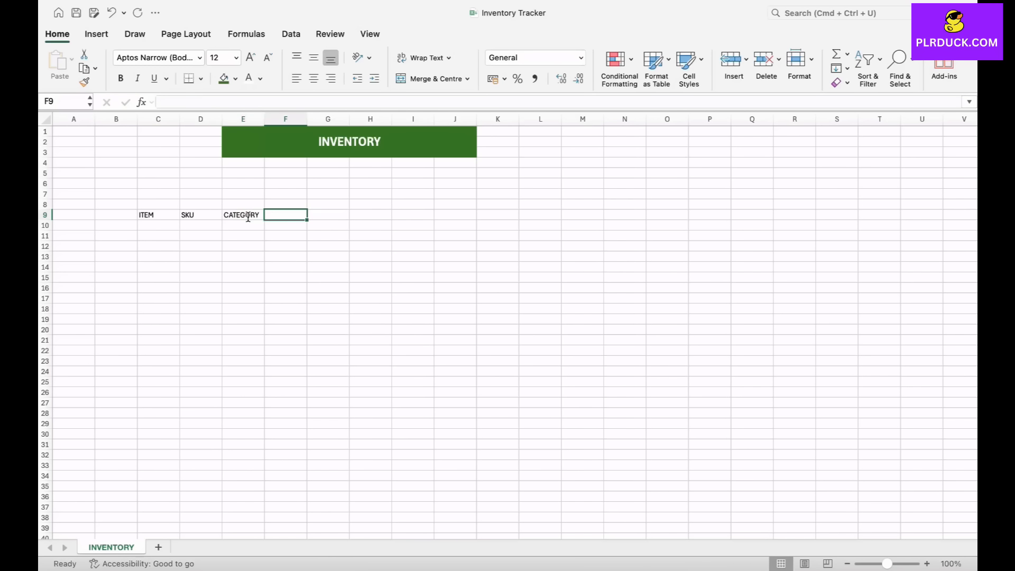
pyautogui.write('TYPE')
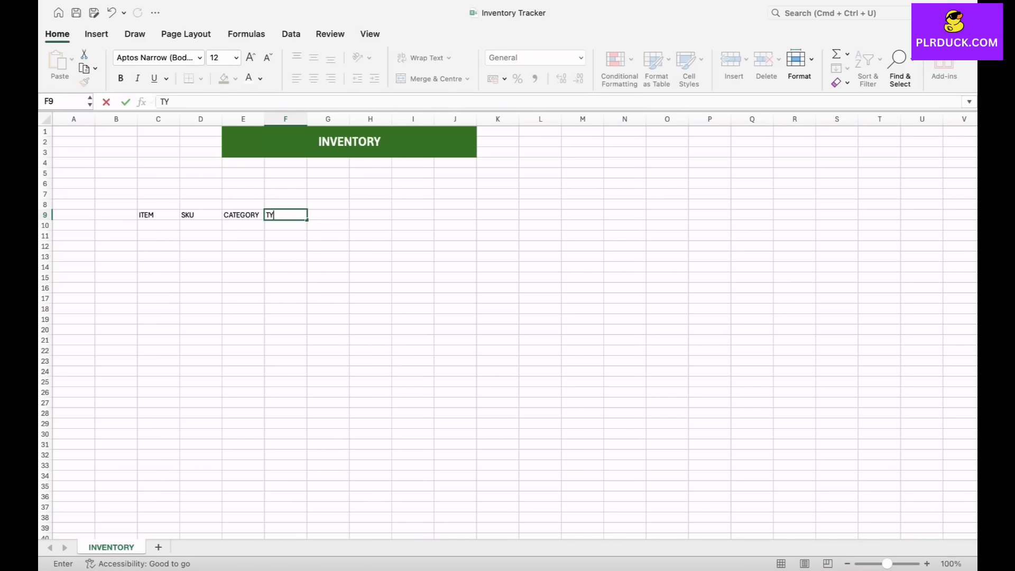
pyautogui.press('Tab')
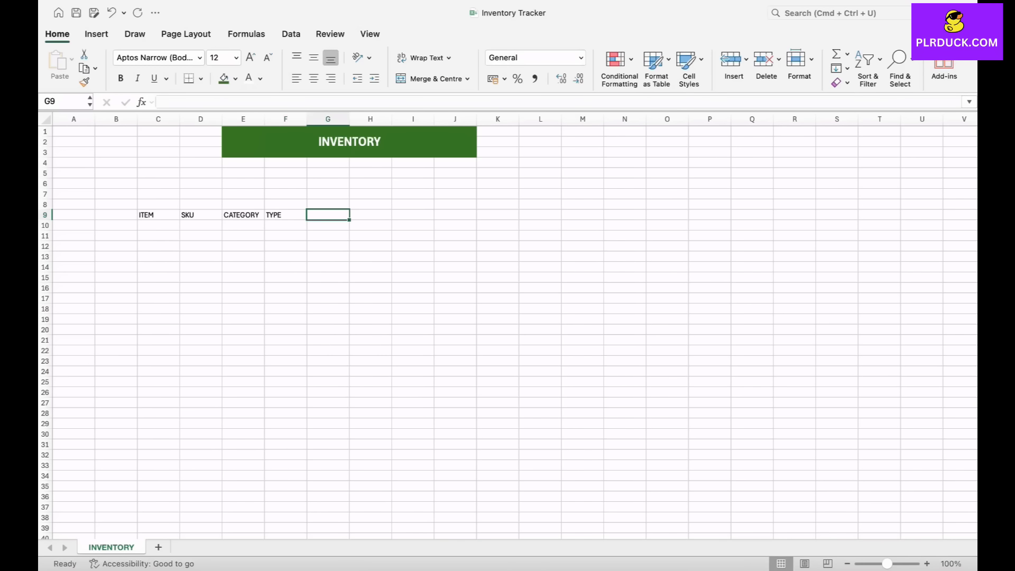
# Enter the column headers ON HAND, MIN STOCK and STATUS in cells G9 to I9.
pyautogui.press('BackSpace')
pyautogui.write('ON HAND')
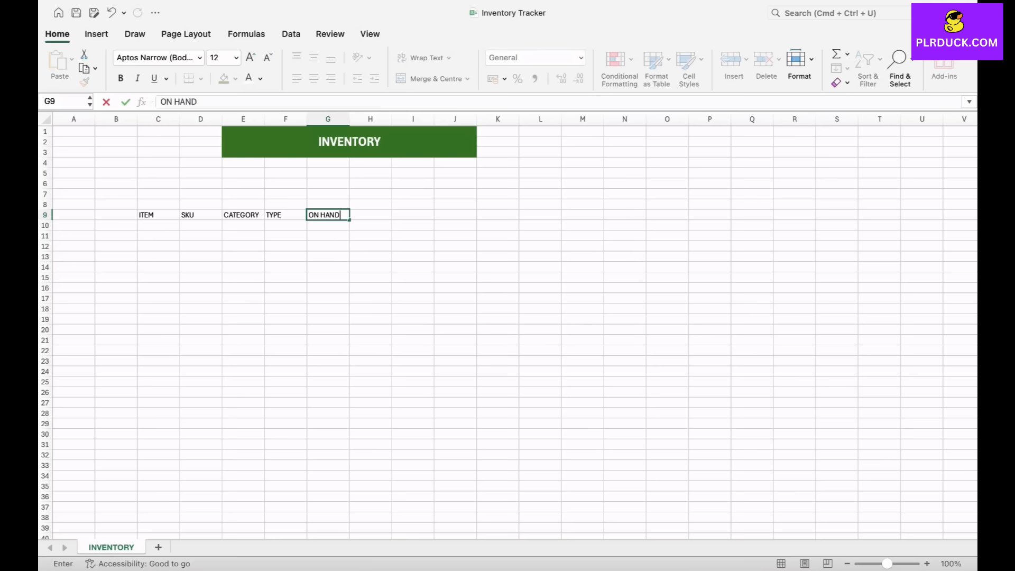
pyautogui.press('Tab')
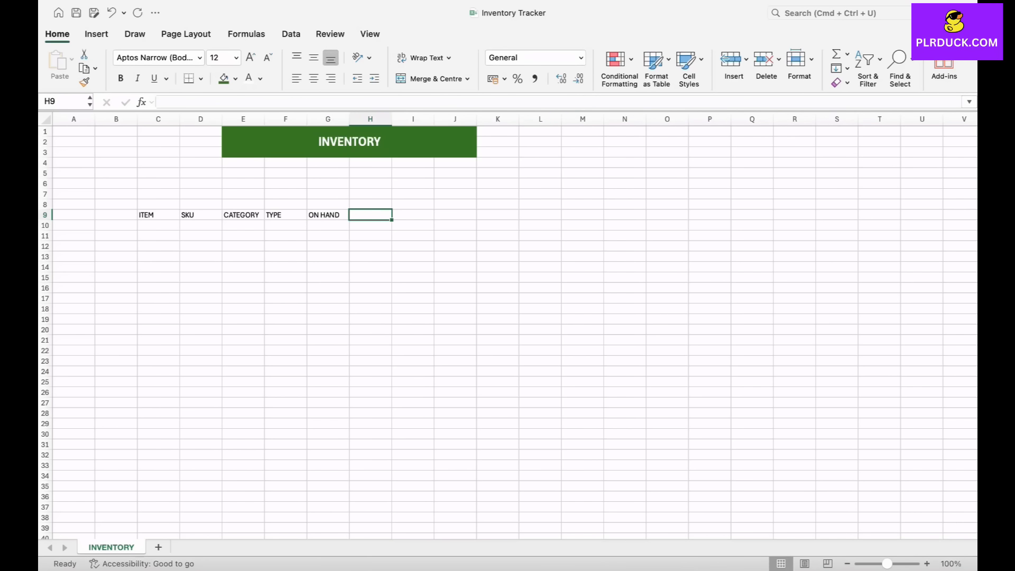
pyautogui.write('MI')
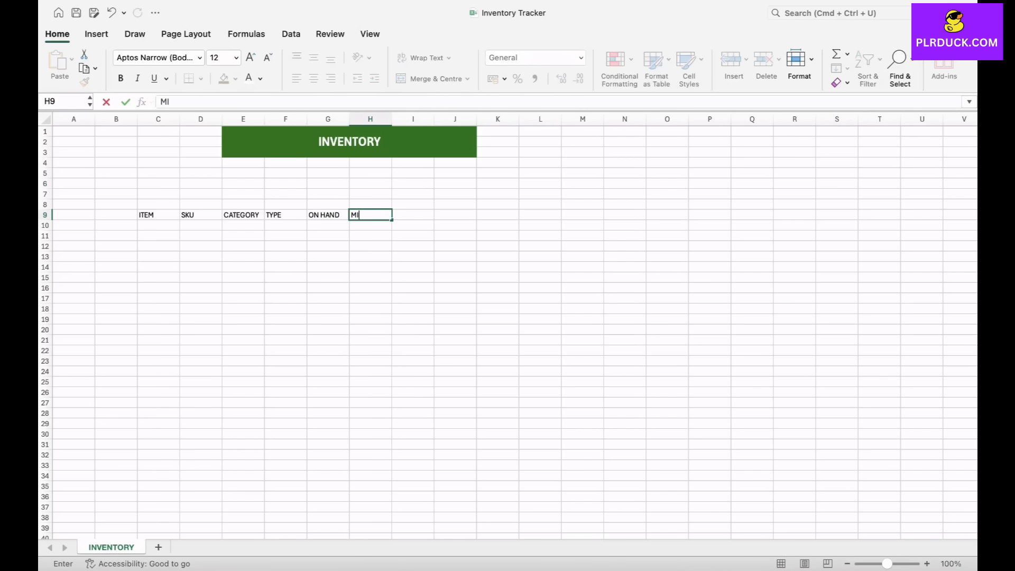
pyautogui.write('N STOCK')
pyautogui.press('Tab')
pyautogui.write('ST')
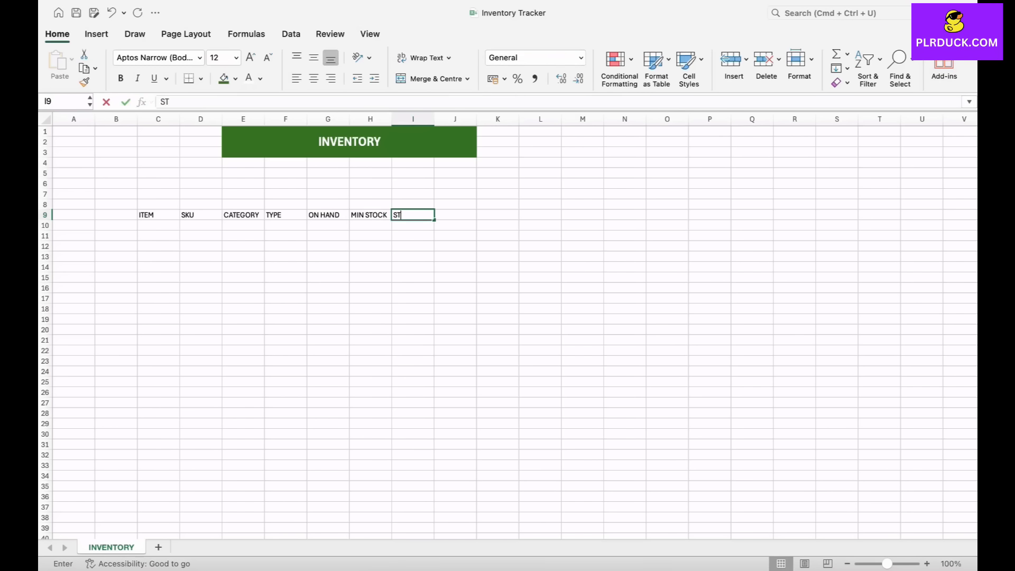
pyautogui.write('ATUS')
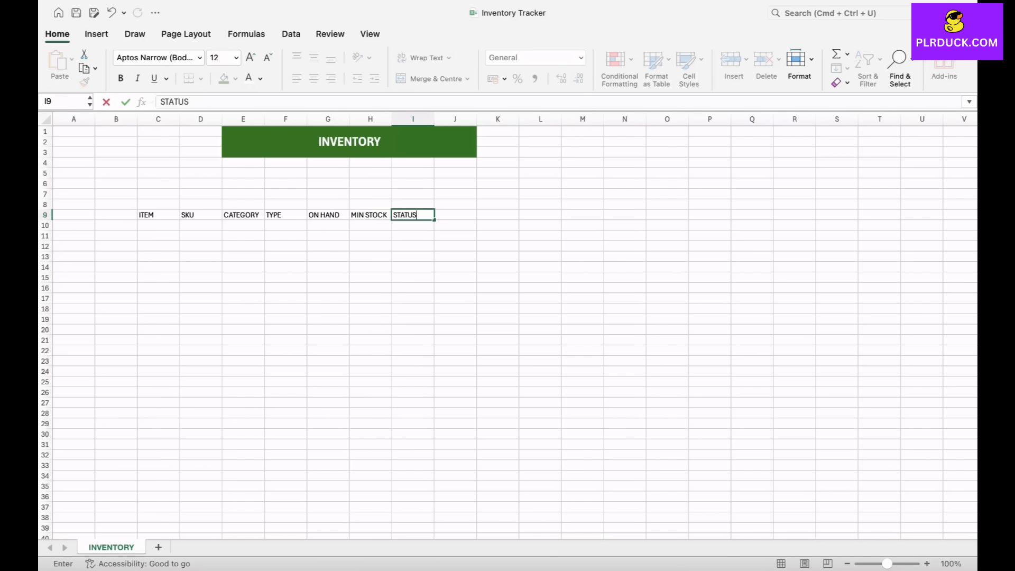
pyautogui.click(328, 278)
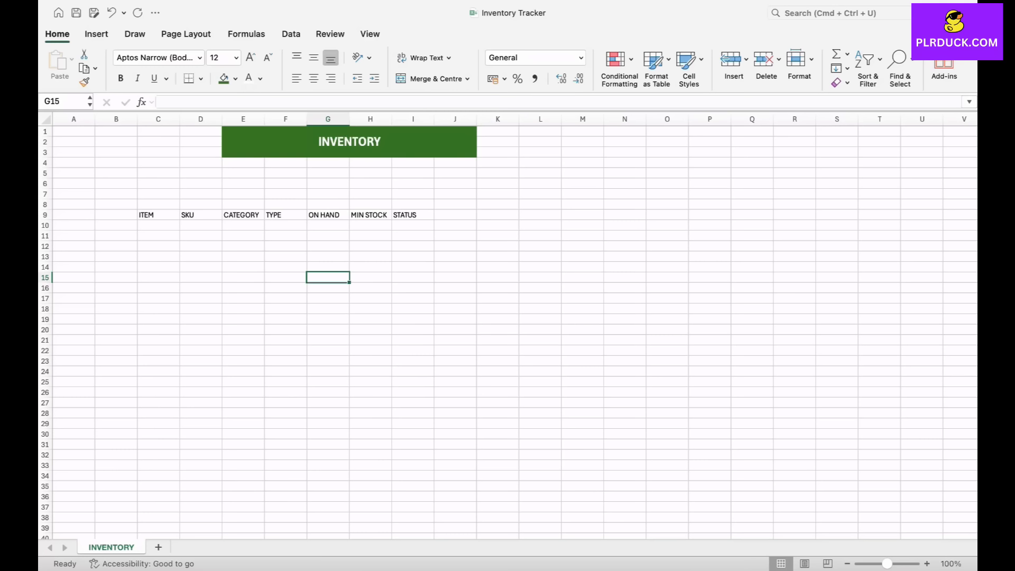
# Widen column C slightly and format the headers in C9:I9 with the dark green fill and larger, bold white text.
pyautogui.moveTo(180, 119); pyautogui.dragTo(202, 119)
pyautogui.click(140, 214)
pyautogui.moveTo(141, 215); pyautogui.dragTo(433, 215)
pyautogui.click(224, 79)
pyautogui.click(261, 78)
pyautogui.click(255, 144)
pyautogui.click(120, 78)
pyautogui.click(251, 57)
# Widen columns E through I and make column C wider still to give the table entries more room.
pyautogui.click(307, 300)
pyautogui.moveTo(286, 119); pyautogui.dragTo(384, 119)
pyautogui.moveTo(426, 119); pyautogui.dragTo(471, 119)
pyautogui.moveTo(513, 119); pyautogui.dragTo(549, 119)
pyautogui.moveTo(591, 119); pyautogui.dragTo(632, 119)
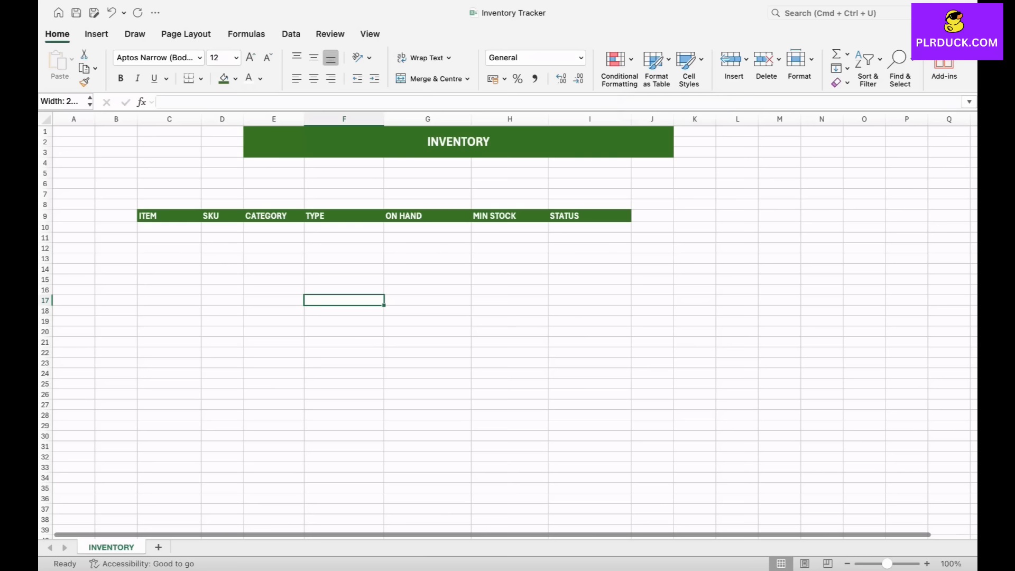
pyautogui.click(344, 311)
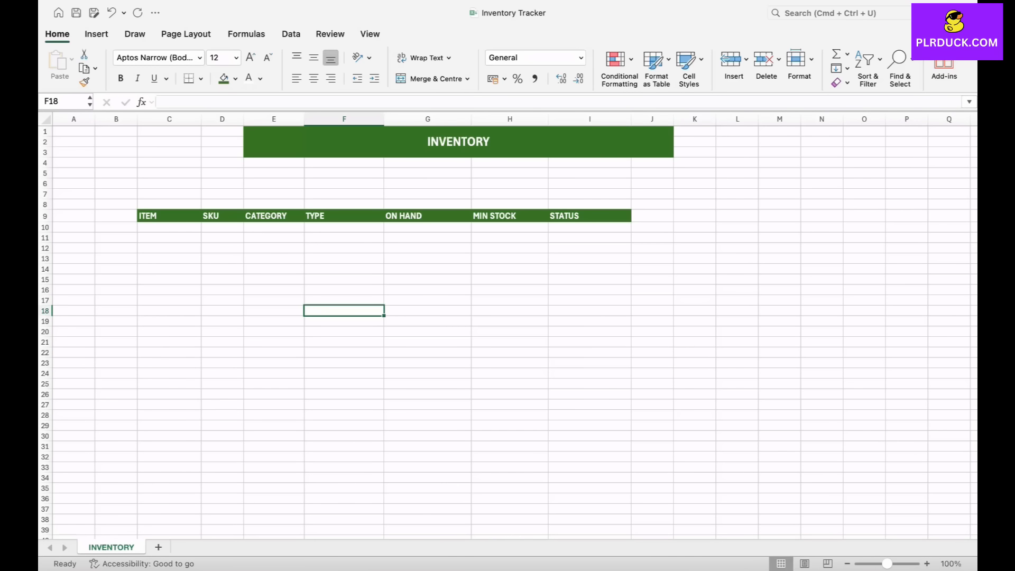
pyautogui.moveTo(201, 119); pyautogui.dragTo(240, 119)
# Enter CASHEW as the first item in C10 with the SKU DF-001 in D10.
pyautogui.click(189, 227)
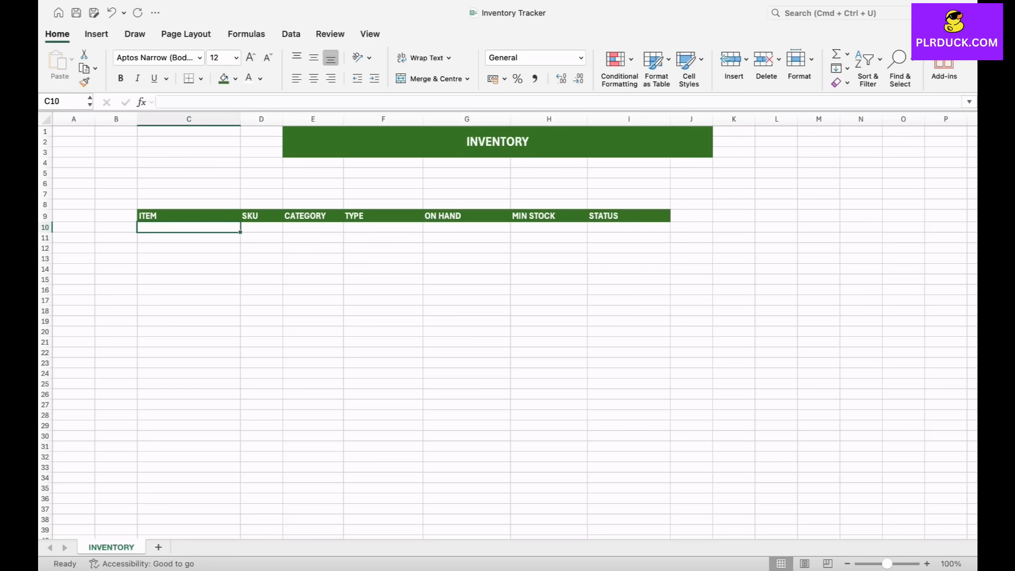
pyautogui.write('CASHEW')
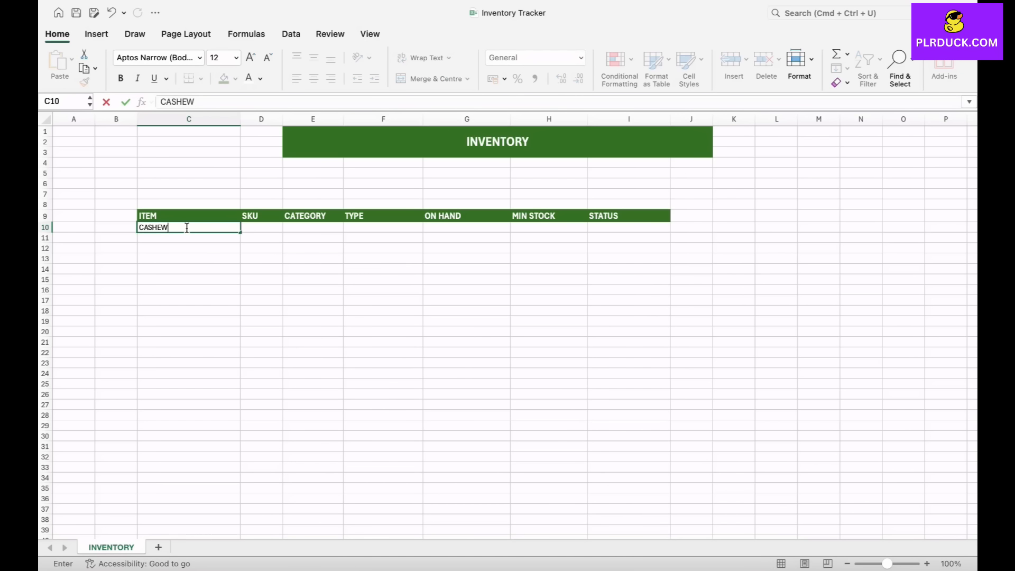
pyautogui.press('Tab')
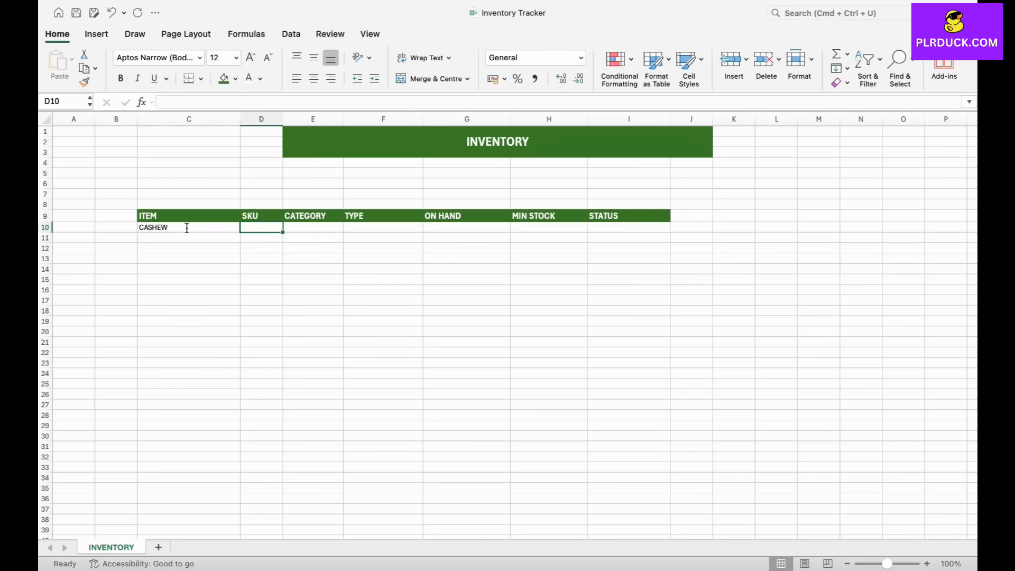
pyautogui.write('DF')
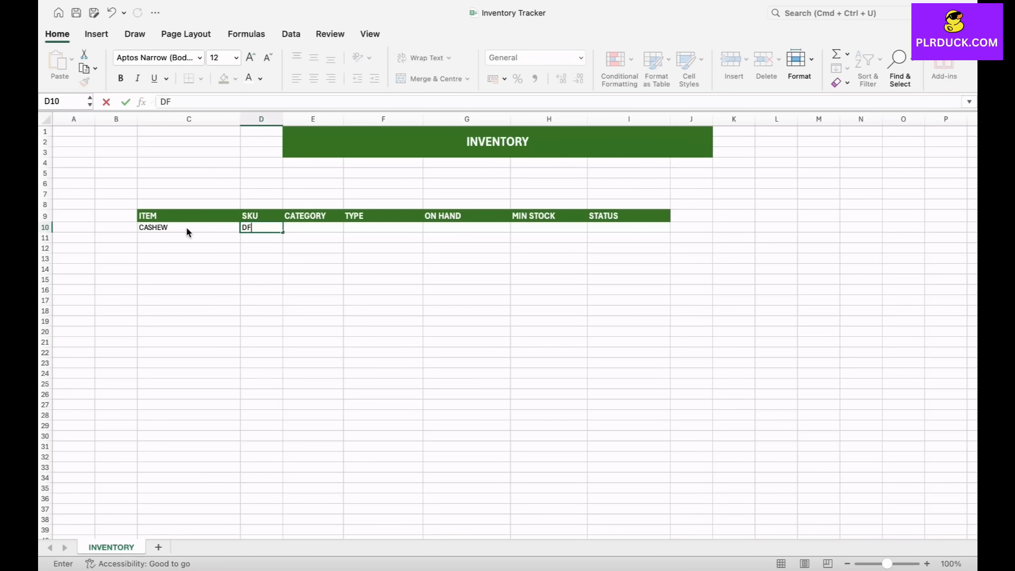
pyautogui.write('-001')
pyautogui.click(189, 268)
# Remove the hyphen from the cashew SKU in D10 so it reads DF001.
pyautogui.click(261, 228)
pyautogui.doubleClick(252, 227)
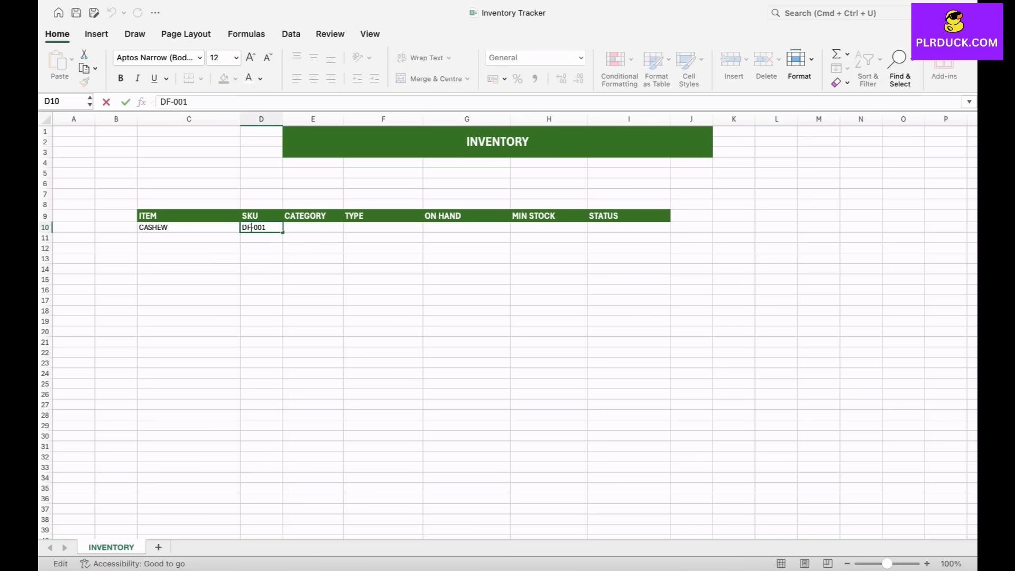
pyautogui.press('Delete')
pyautogui.click(189, 238)
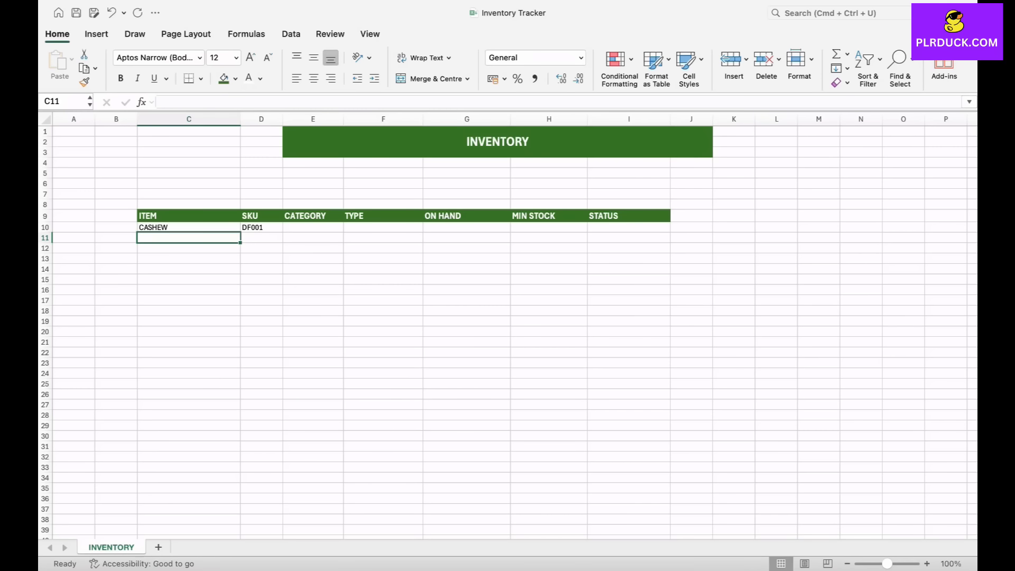
# Complete the cashew row with category NUTS in E10, type PRODUCT in F10, on-hand quantity 500 in G10 and minimum stock 50 in H10.
pyautogui.click(313, 227)
pyautogui.write('NUTS')
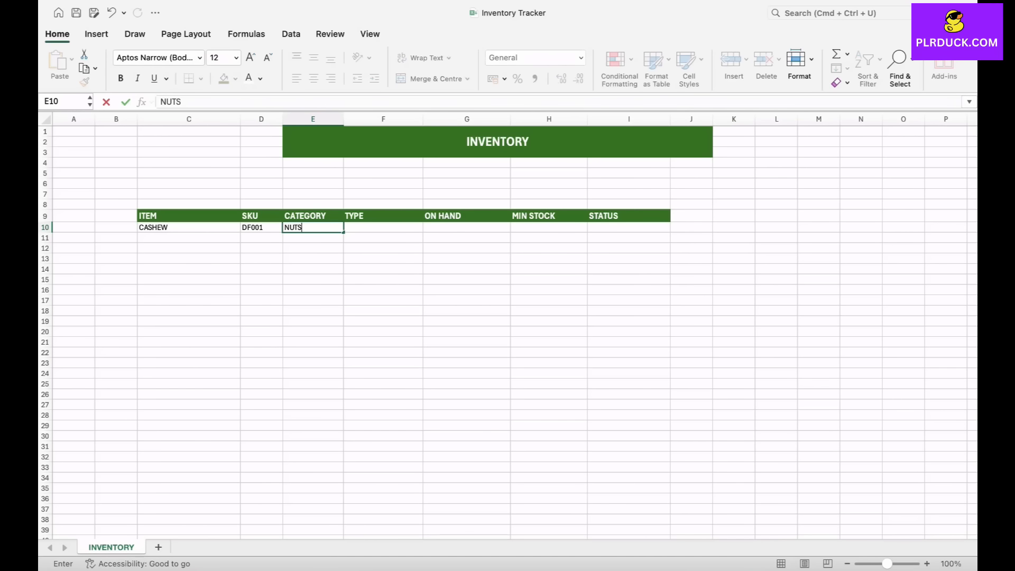
pyautogui.press('Tab')
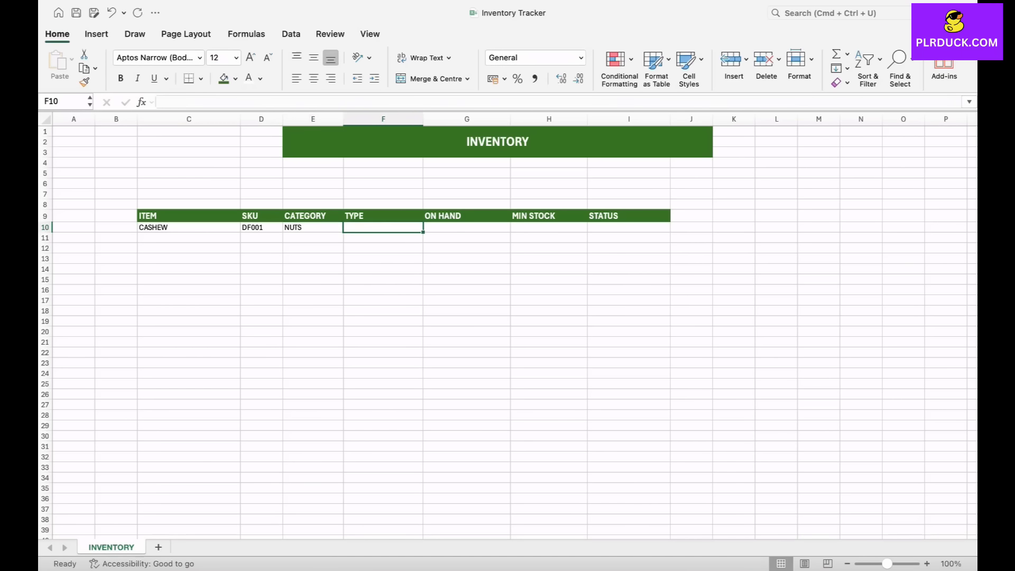
pyautogui.write('PRODUCT')
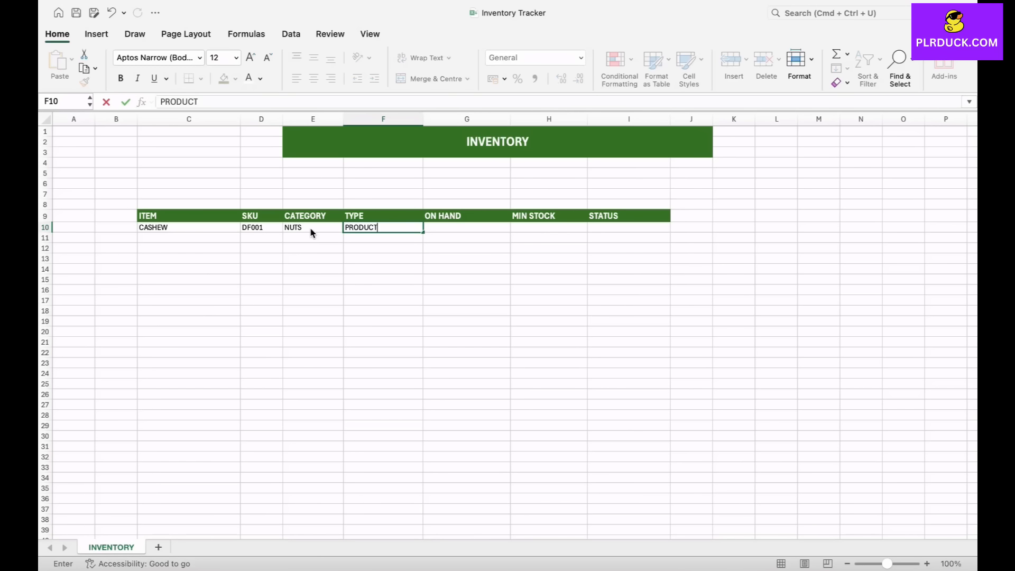
pyautogui.press('Tab')
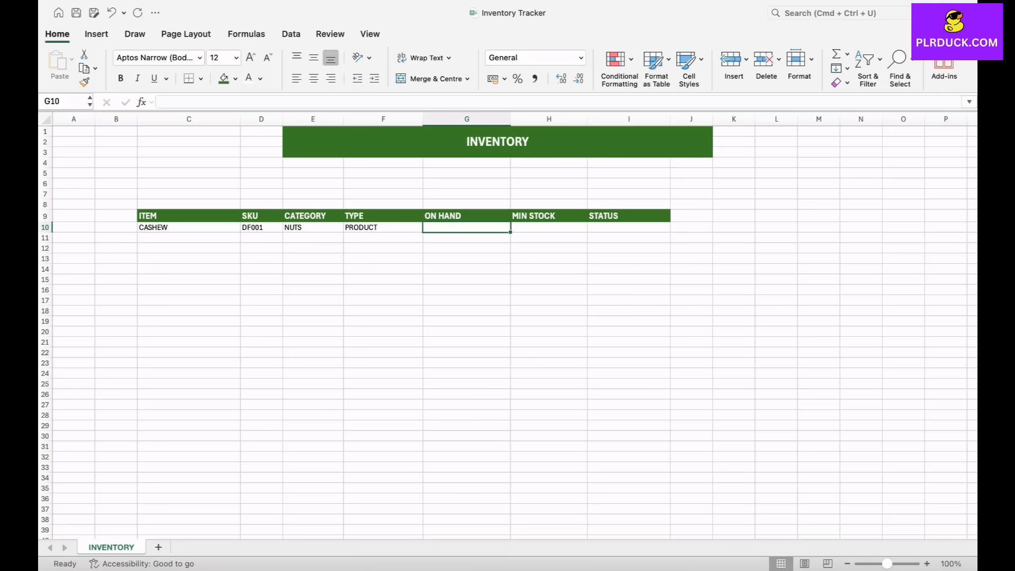
pyautogui.write('500')
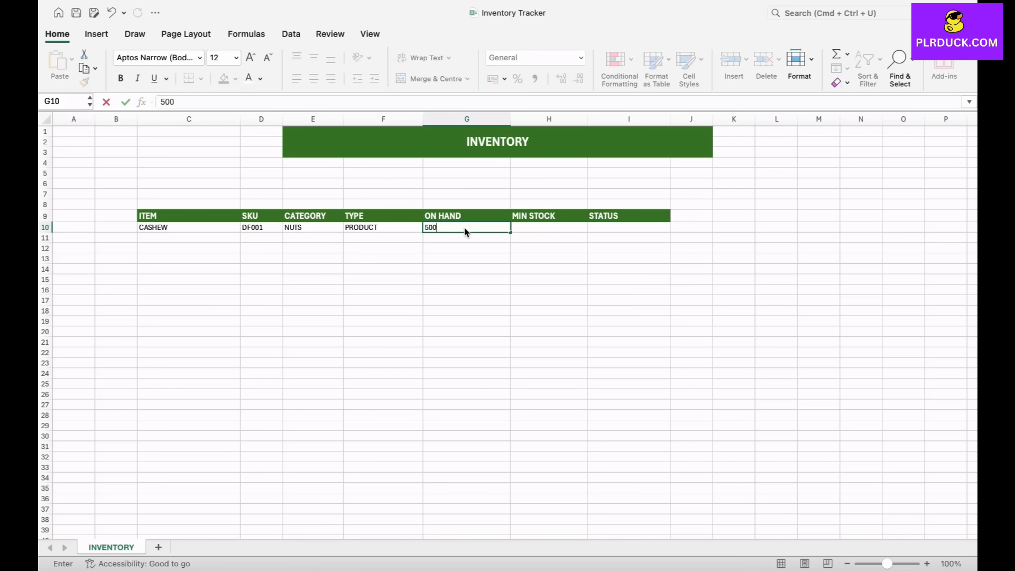
pyautogui.press('Tab')
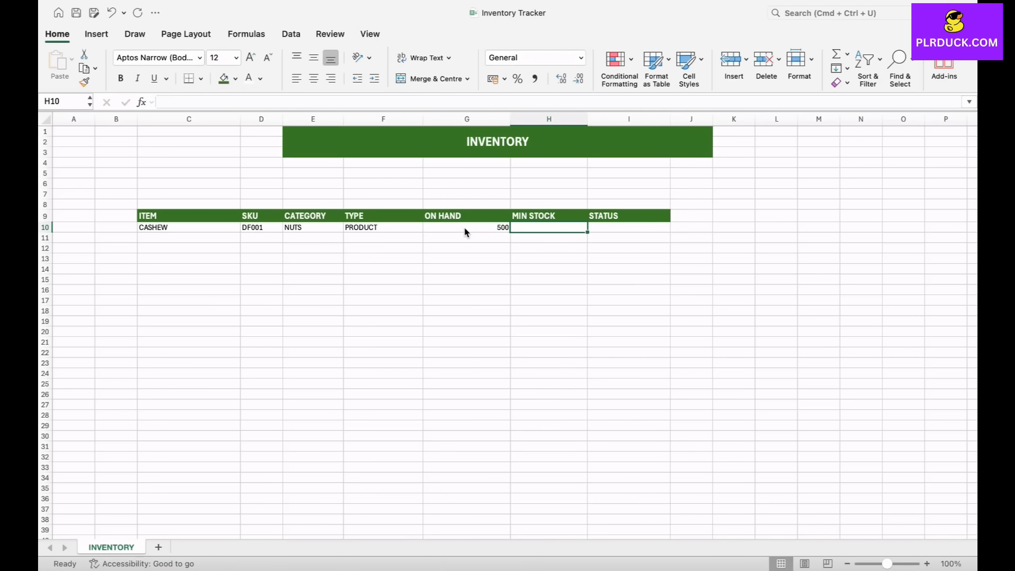
pyautogui.write('50')
pyautogui.click(467, 259)
# Enter DRIED KIWIS as the second item in C11 with the SKU DF003 in D11.
pyautogui.click(189, 238)
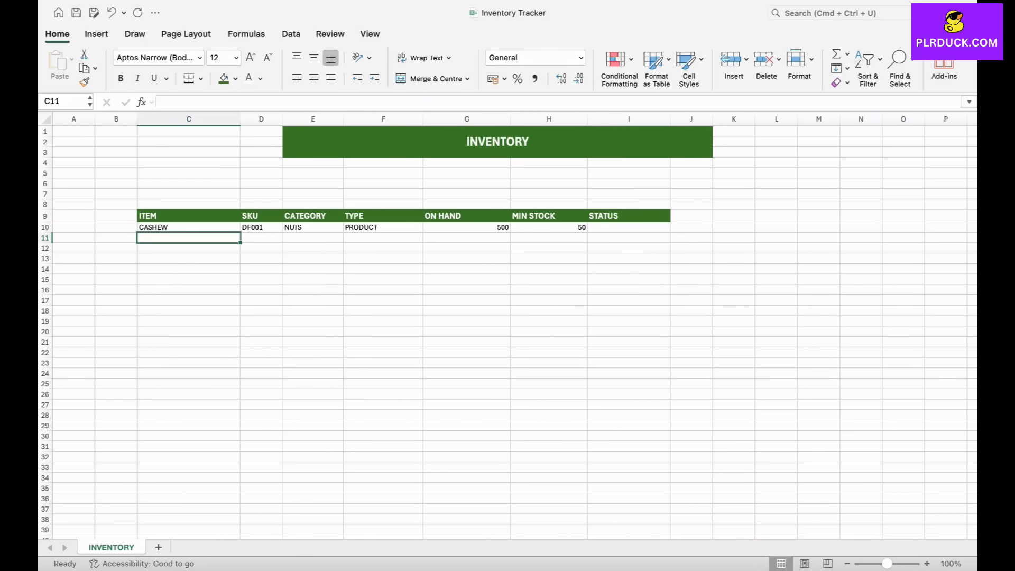
pyautogui.write('DR')
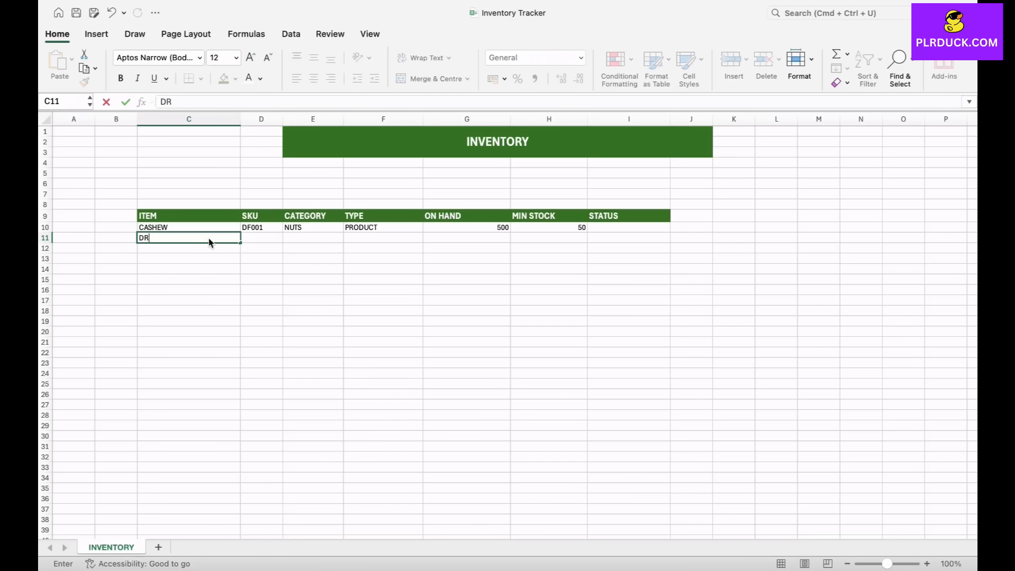
pyautogui.write('IED KIWIS')
pyautogui.press('Tab')
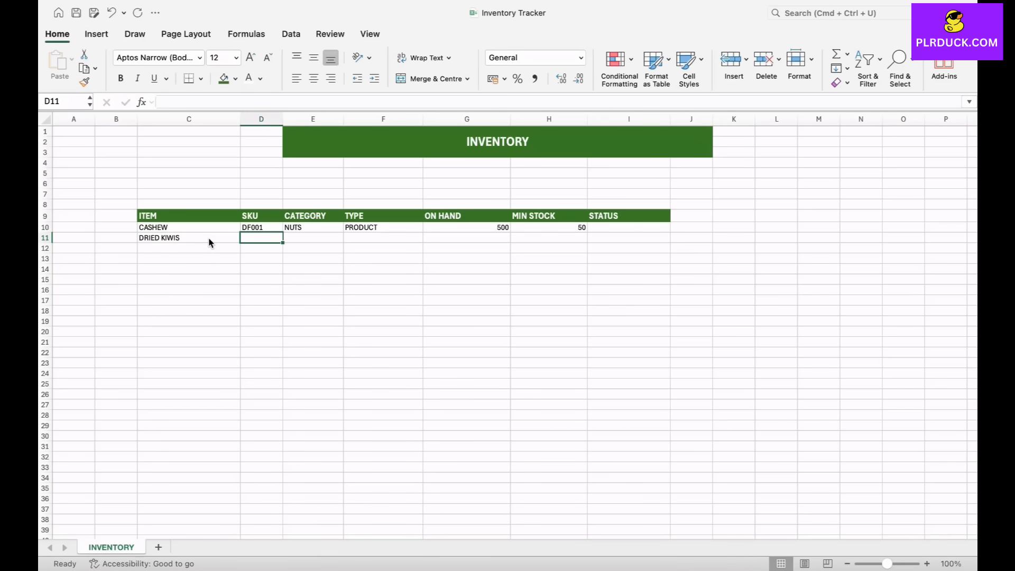
pyautogui.write('DF003')
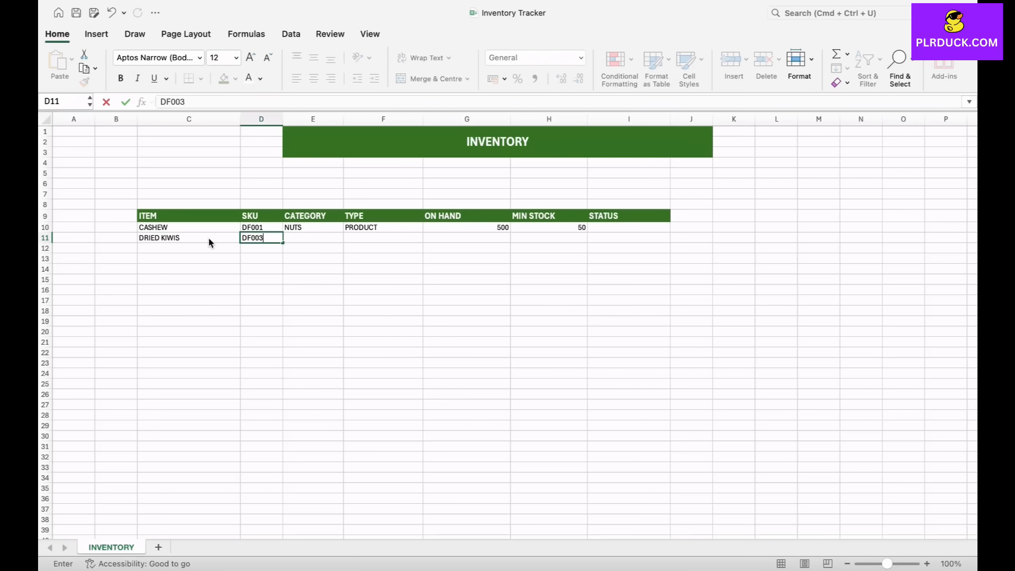
pyautogui.press('Tab')
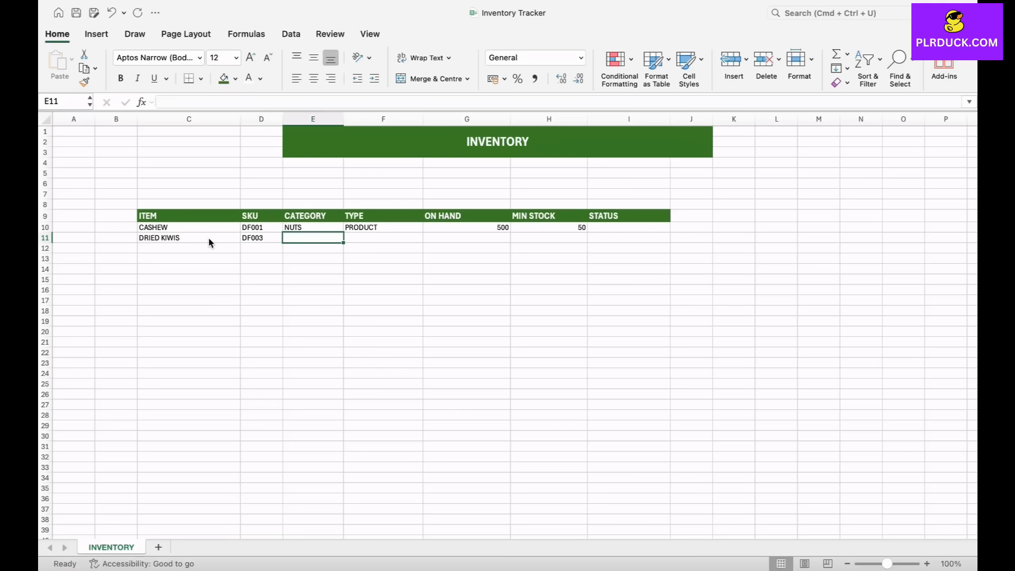
# Complete the dried kiwis row with category DRIED, type PRODUCT, on-hand quantity 200 and minimum stock 30 in E11:H11.
pyautogui.write('DRIED')
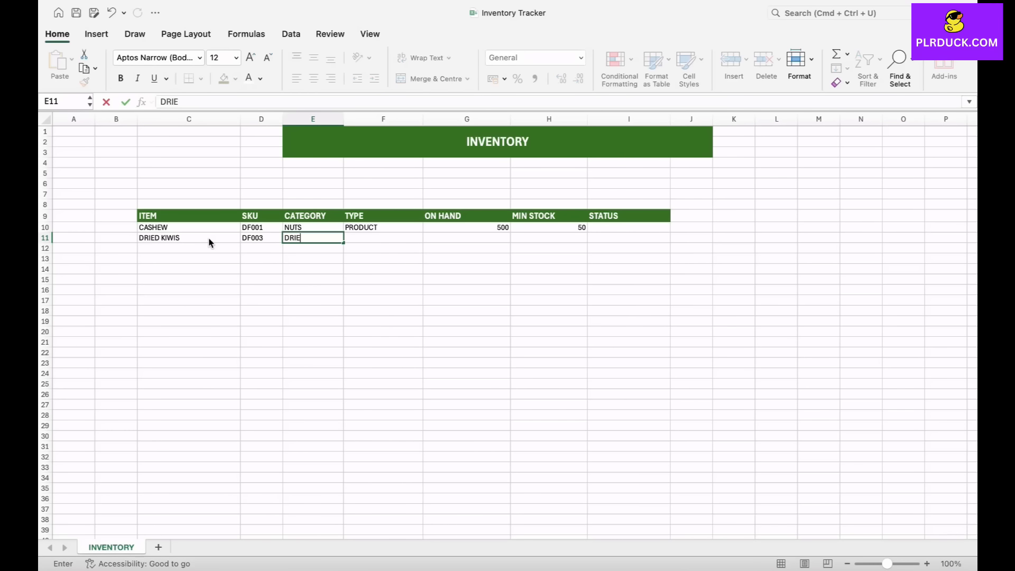
pyautogui.press('Tab')
pyautogui.write('PRO')
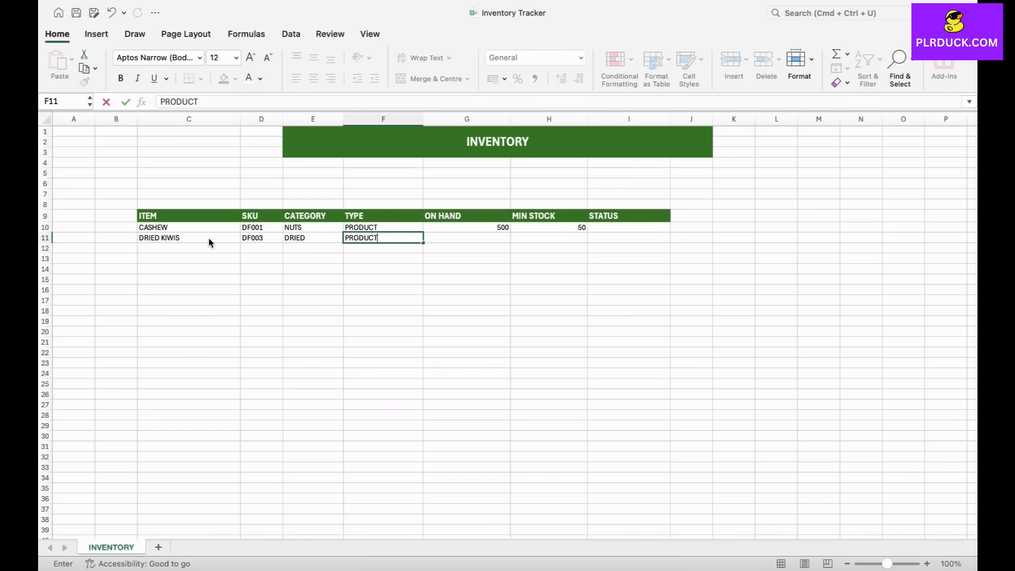
pyautogui.press('Tab')
pyautogui.write('200')
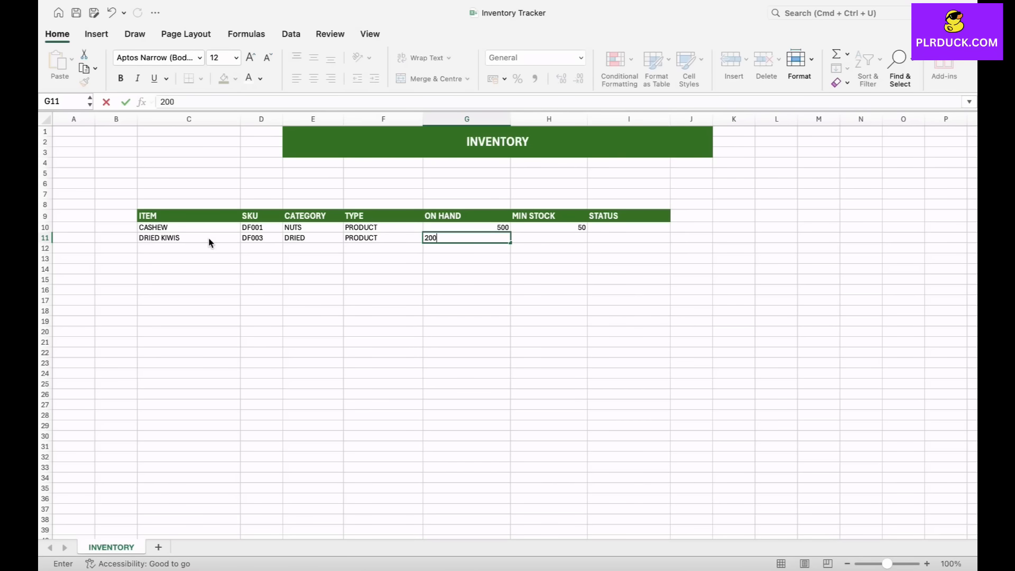
pyautogui.press('Tab')
pyautogui.write('30')
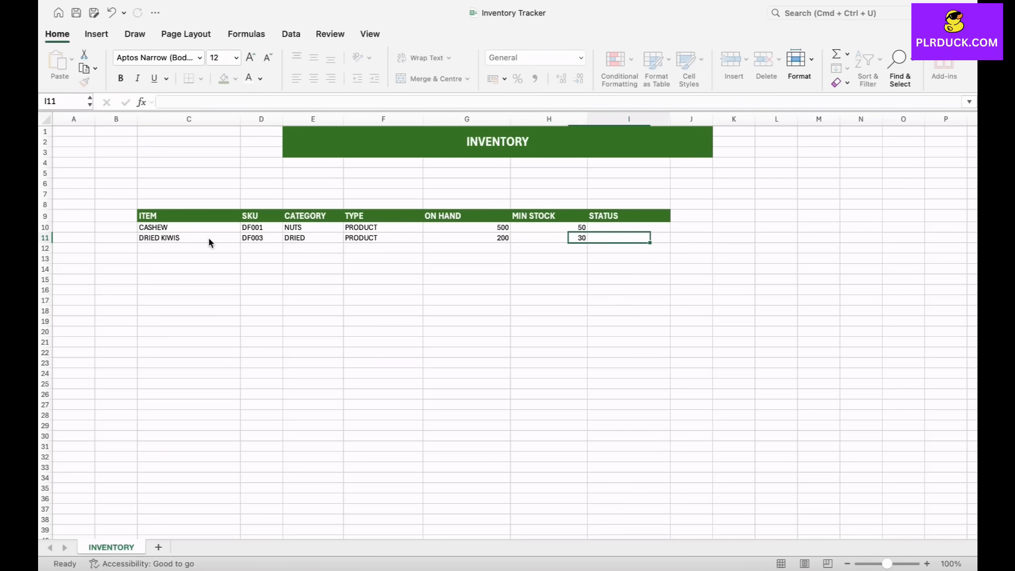
pyautogui.press('Tab')
# Enter DRIED BERRIES as the third item in C12 with the SKU DF004 in D12.
pyautogui.press('Return')
pyautogui.press('Left')
pyautogui.press('Left')
pyautogui.press('Right')
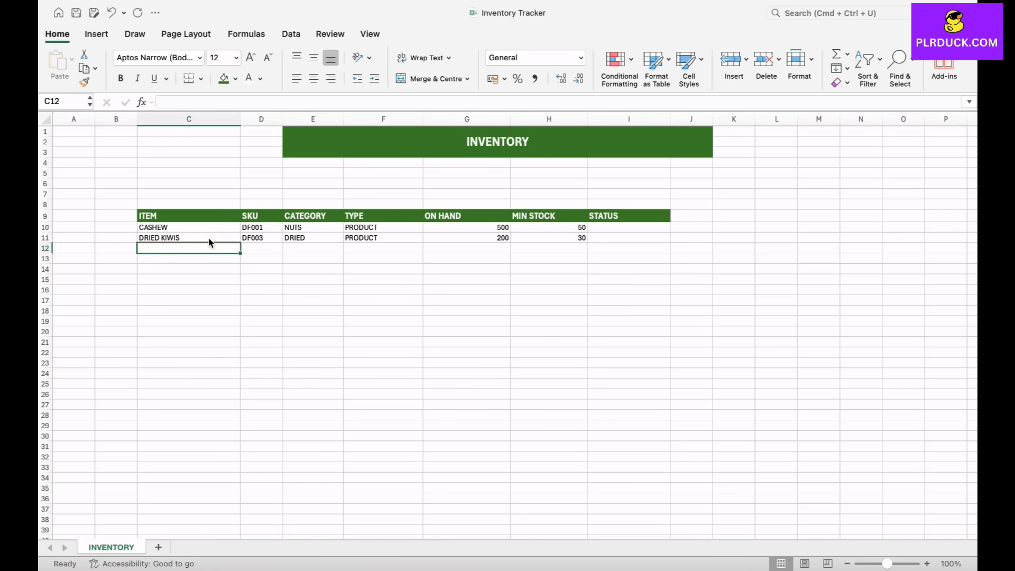
pyautogui.write('DRIED BR')
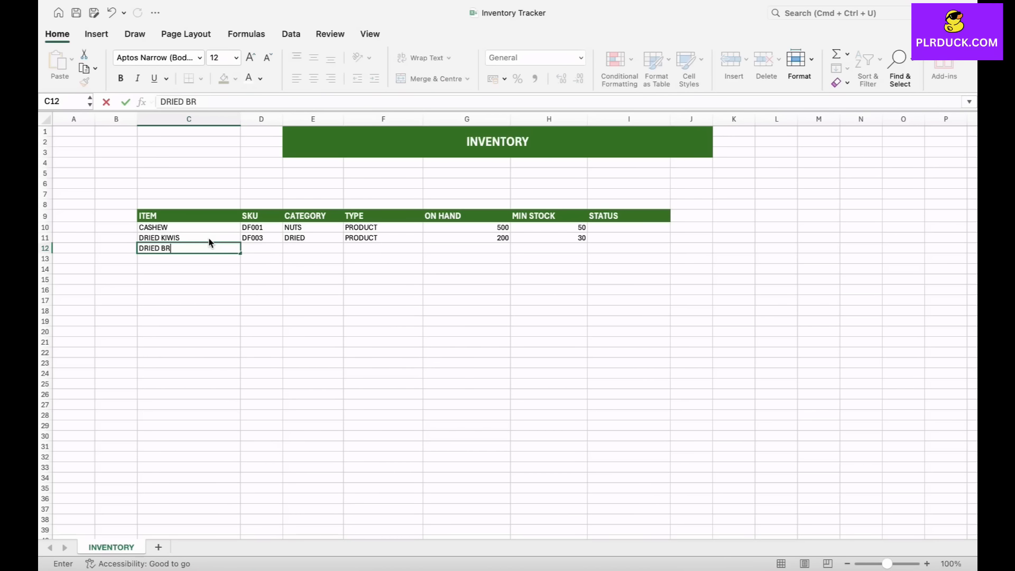
pyautogui.press('BackSpace')
pyautogui.write('ERRIES')
pyautogui.press('Tab')
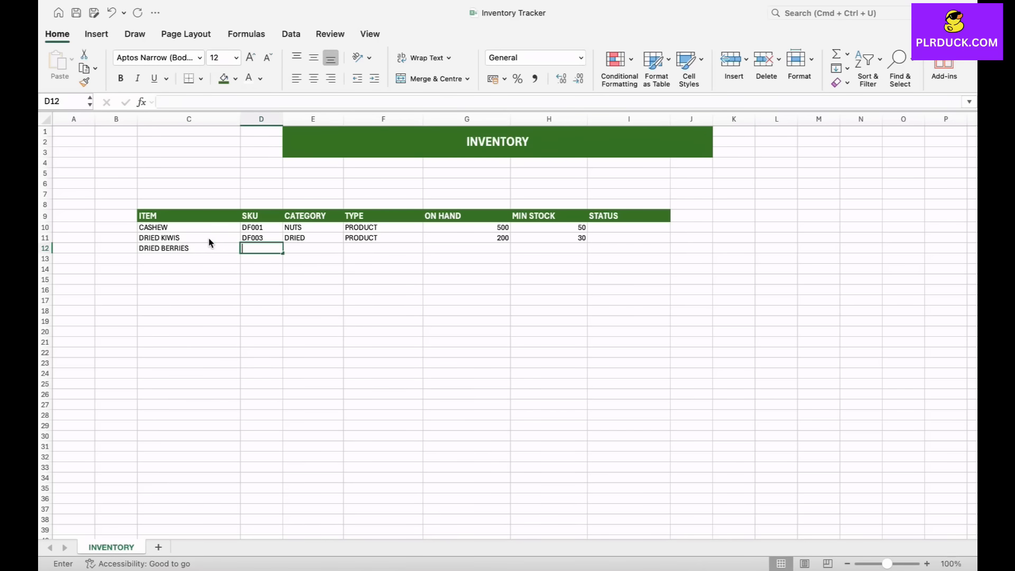
pyautogui.write('DF004')
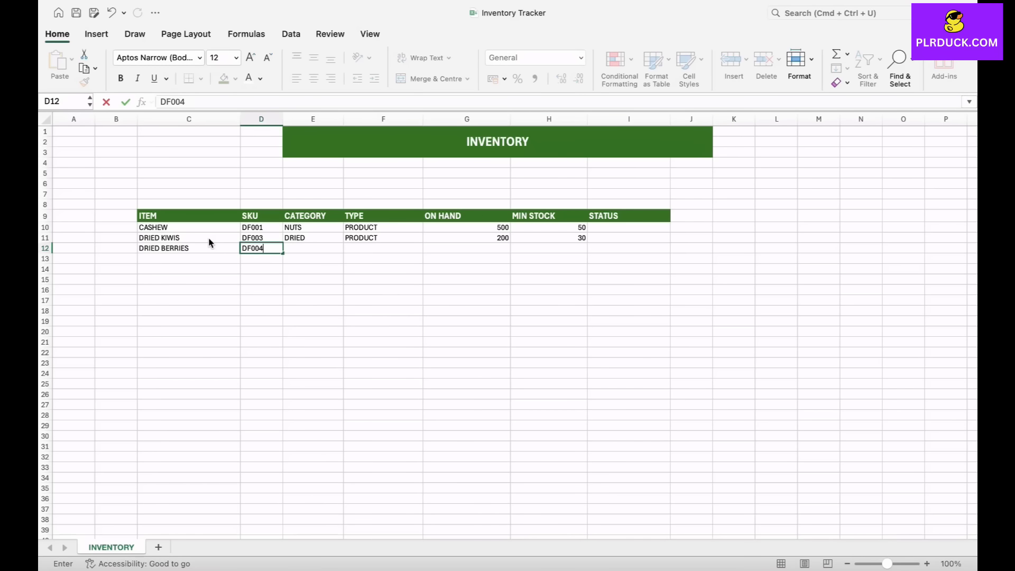
pyautogui.press('Tab')
# Complete the dried berries row with category DRIED, type PRODUCT, on-hand quantity 0 and minimum stock 50 in E12:H12.
pyautogui.write('DRIED')
pyautogui.press('Tab')
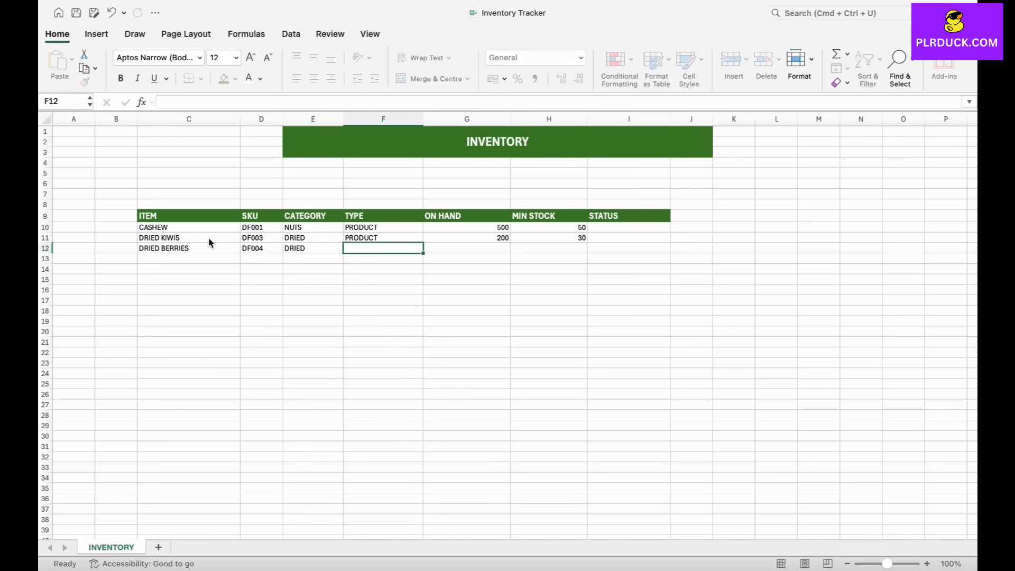
pyautogui.write('PRODUCT')
pyautogui.press('Tab')
pyautogui.write('0')
pyautogui.press('Tab')
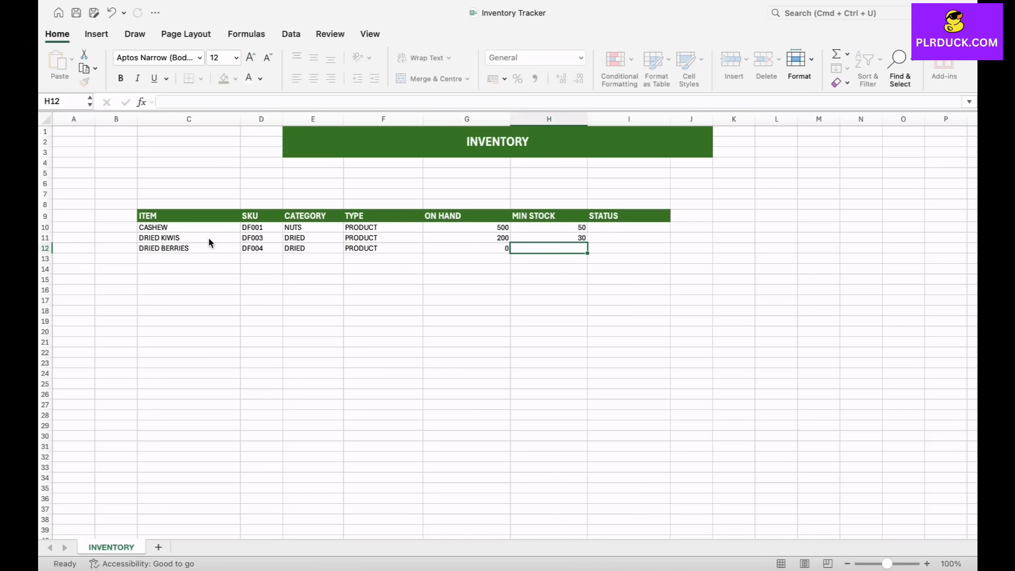
pyautogui.write('50')
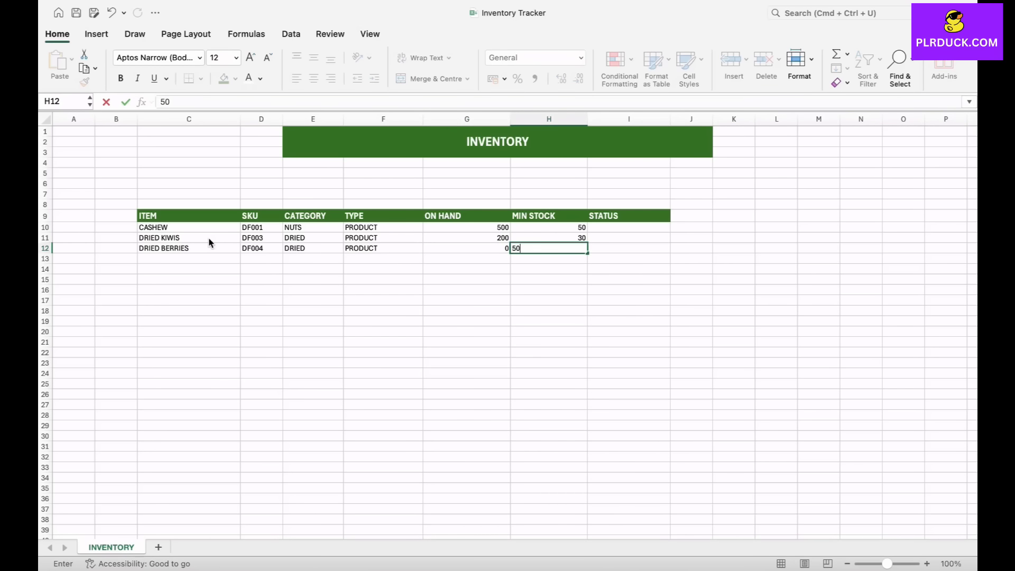
pyautogui.press('Return')
# Enter ALMONDS as the fourth item in C13 with the SKU DF002 in D13.
pyautogui.press('Left')
pyautogui.press('Left')
pyautogui.press('Left')
pyautogui.press('Left')
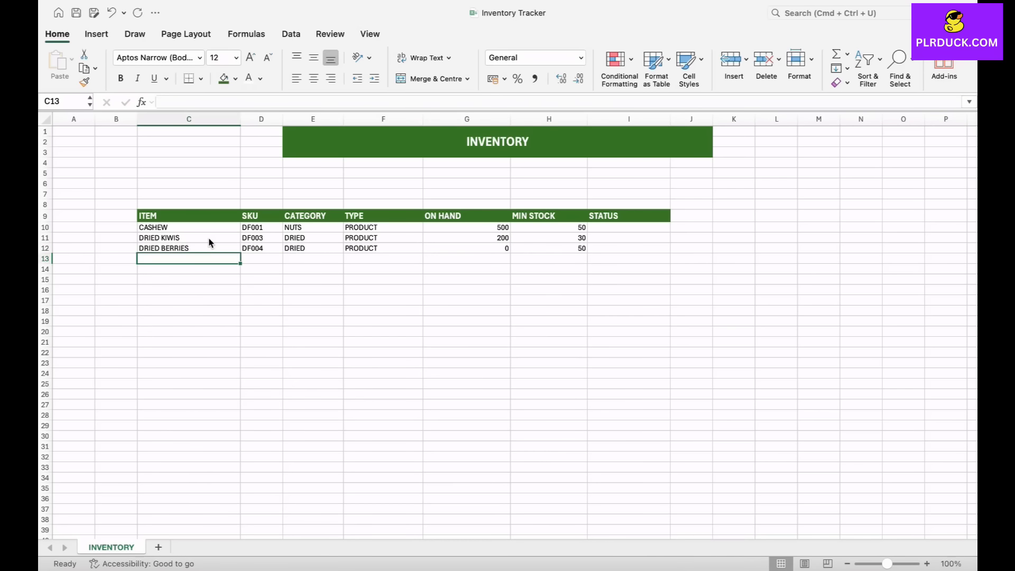
pyautogui.write('ALMONDS')
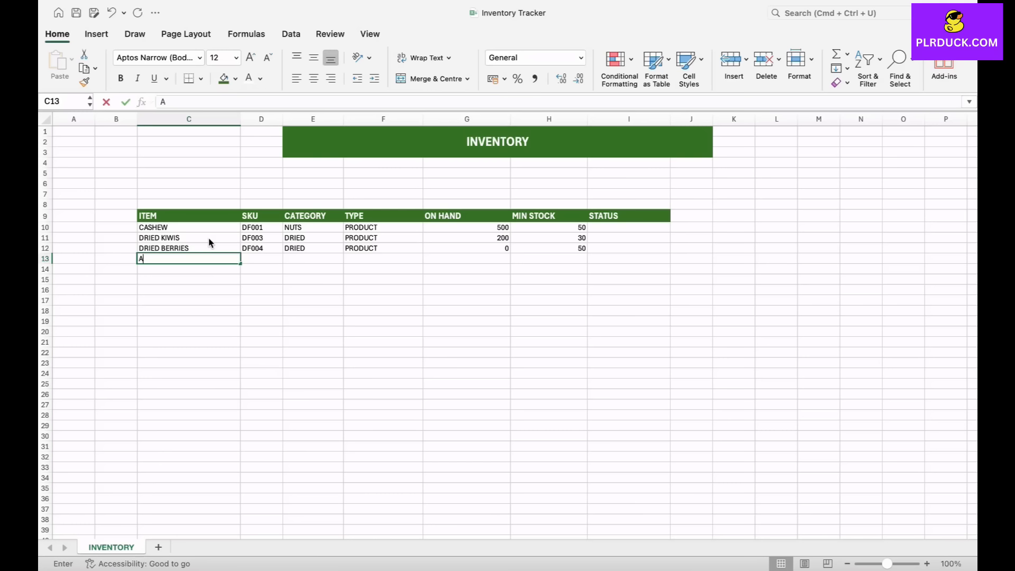
pyautogui.press('Tab')
pyautogui.write('DF0')
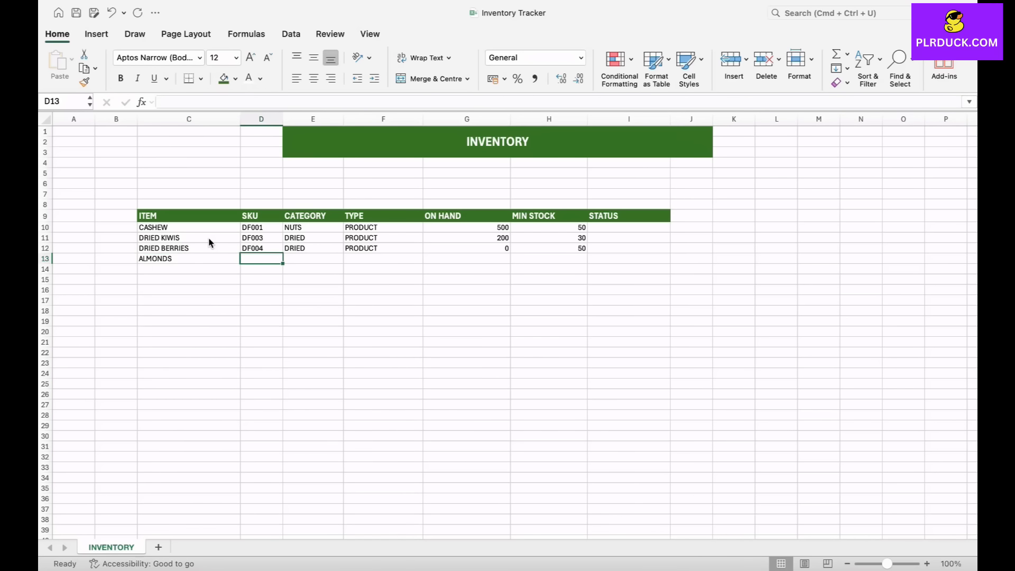
pyautogui.write('02')
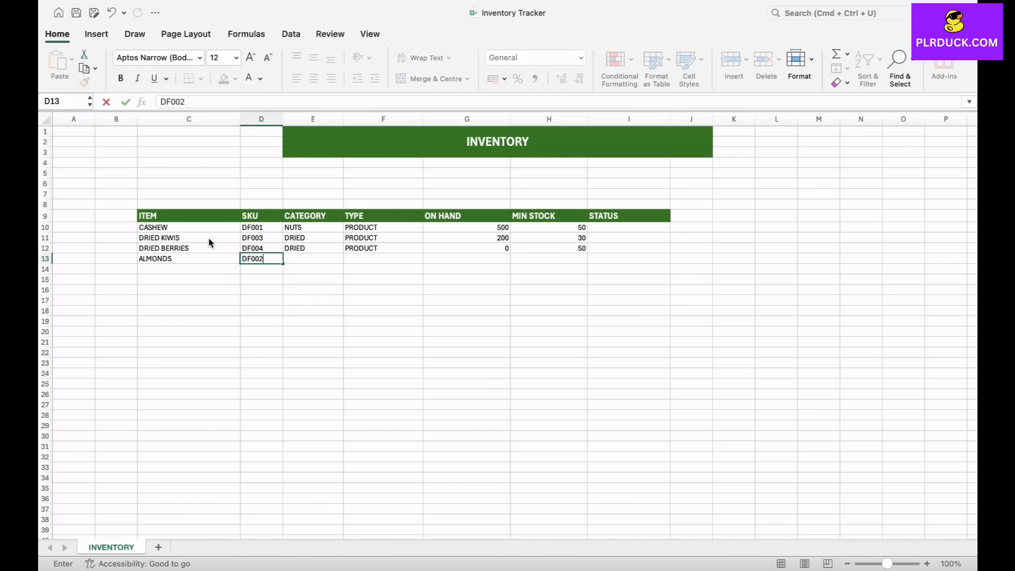
pyautogui.press('Tab')
# Complete the almonds row with category NUTS, type PRODUCT, on-hand quantity 30 and minimum stock 100 in E13:H13.
pyautogui.write('NUTS')
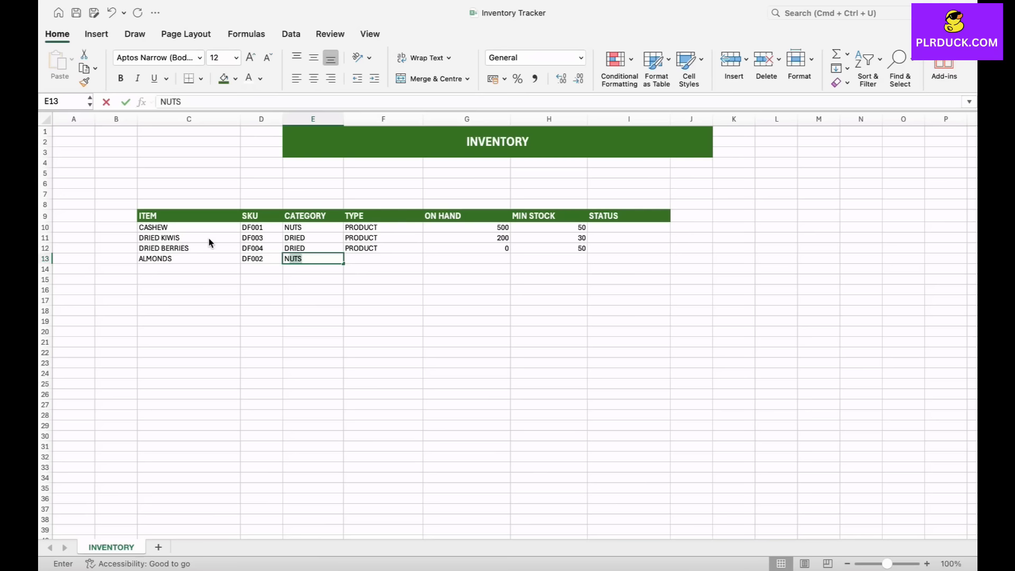
pyautogui.press('Tab')
pyautogui.write('PRODUCT')
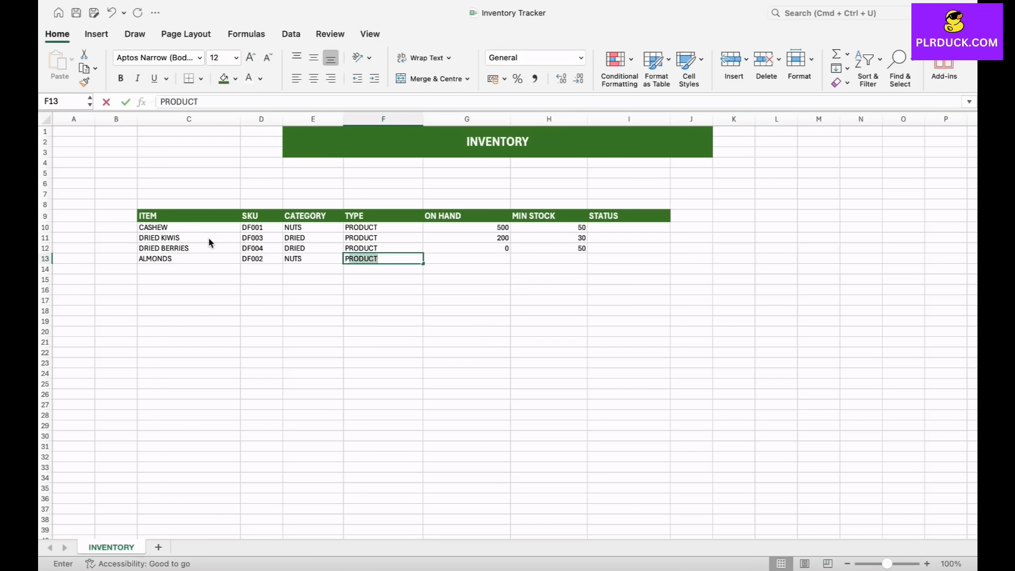
pyautogui.press('Tab')
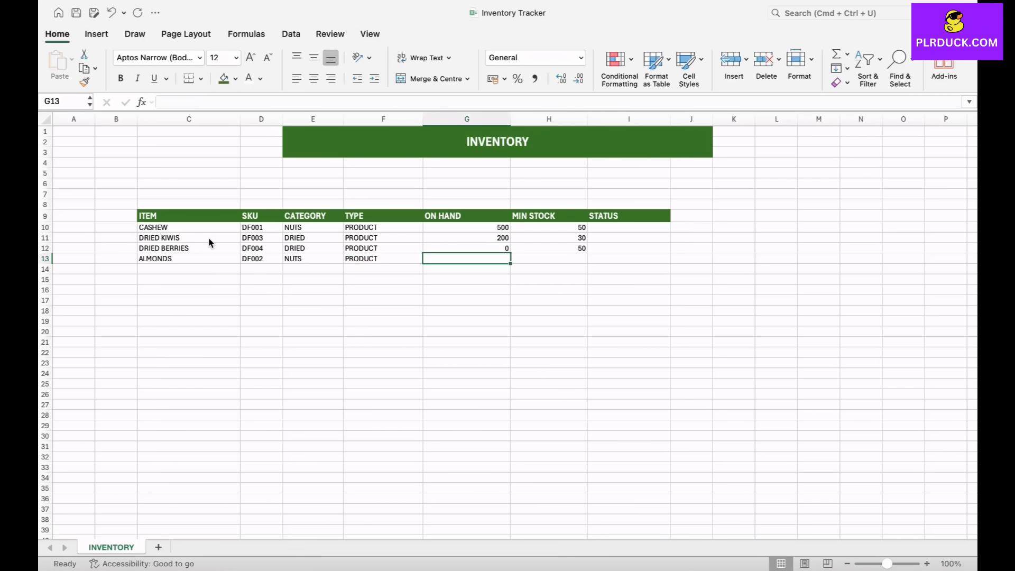
pyautogui.write('30')
pyautogui.press('Tab')
pyautogui.write('1')
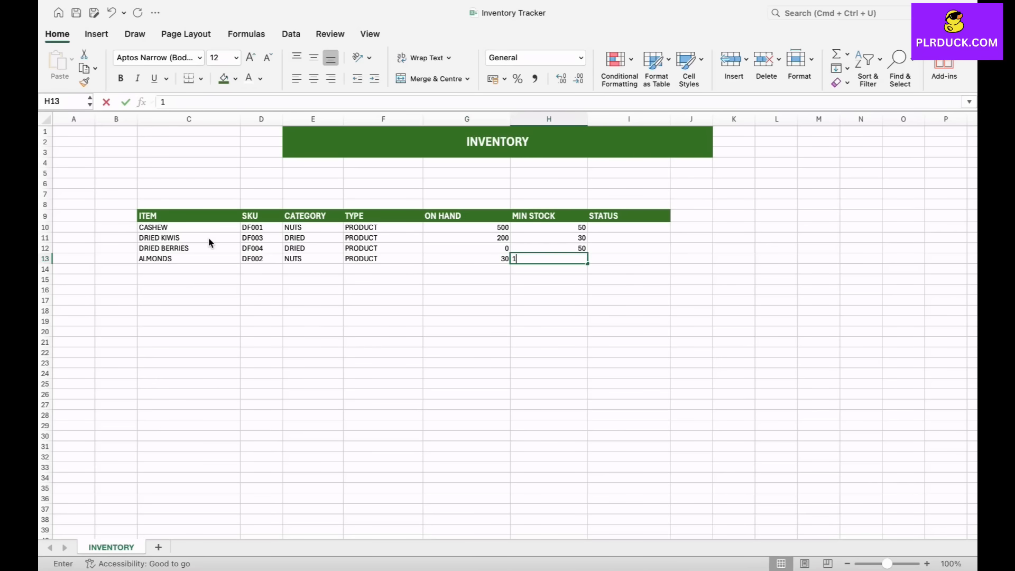
pyautogui.write('00')
pyautogui.press('Tab')
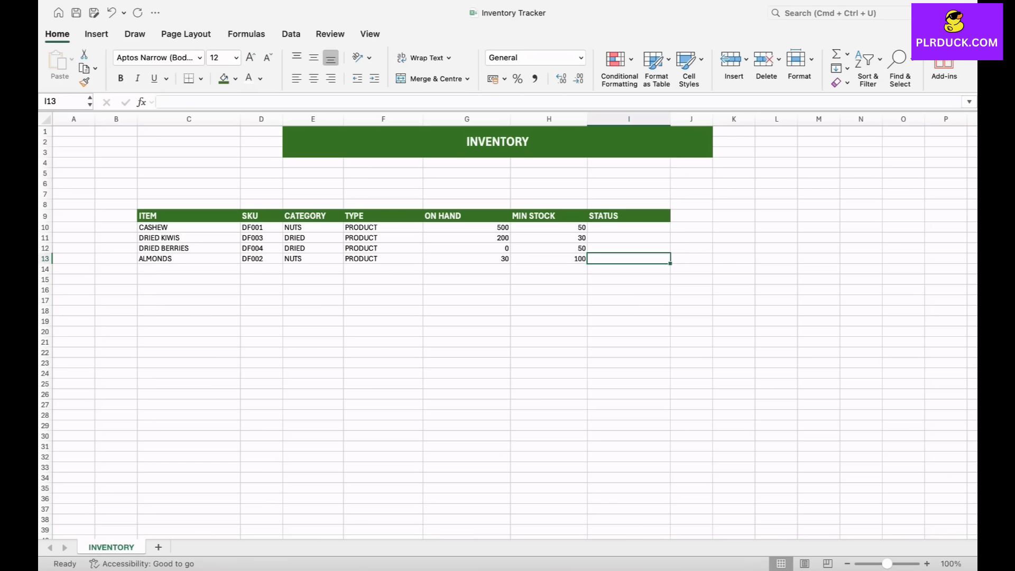
# Start an IF formula in the cashew row's status cell I10 that returns "OUT OF STOCK" when G10=0.
pyautogui.click(629, 227)
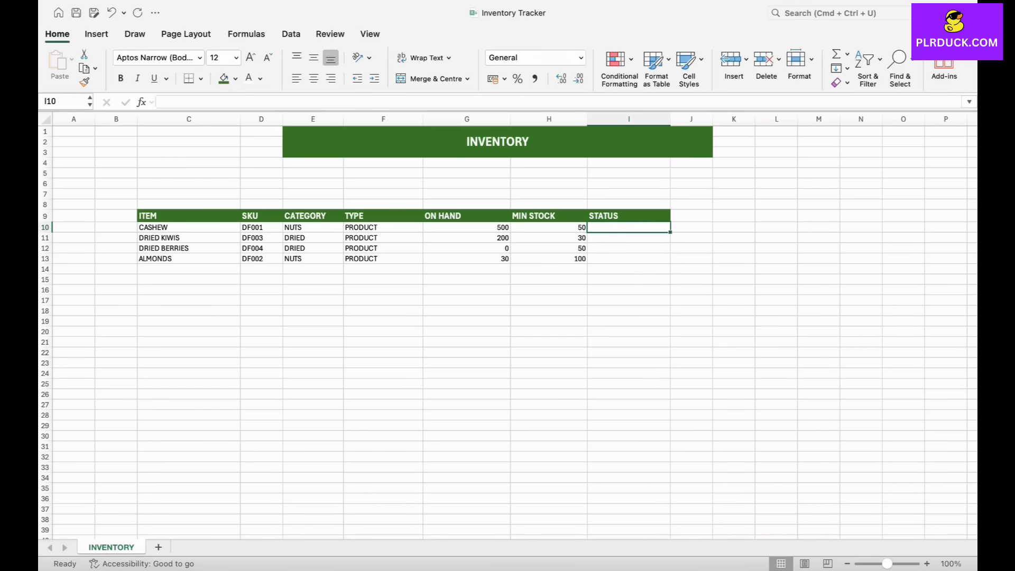
pyautogui.scroll(5, 589, 225)
pyautogui.hscroll(-3, 590, 225)
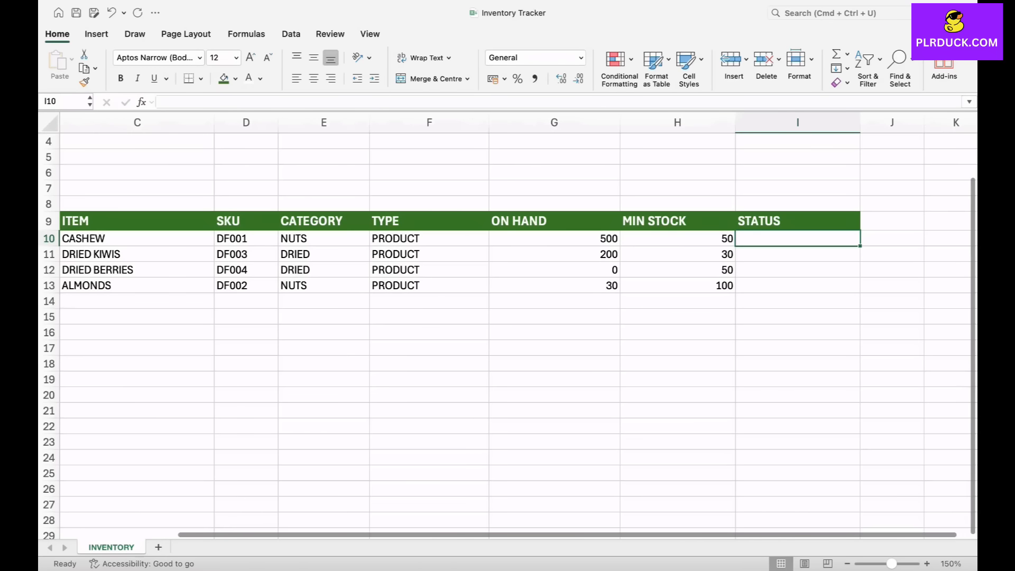
pyautogui.write('=IF')
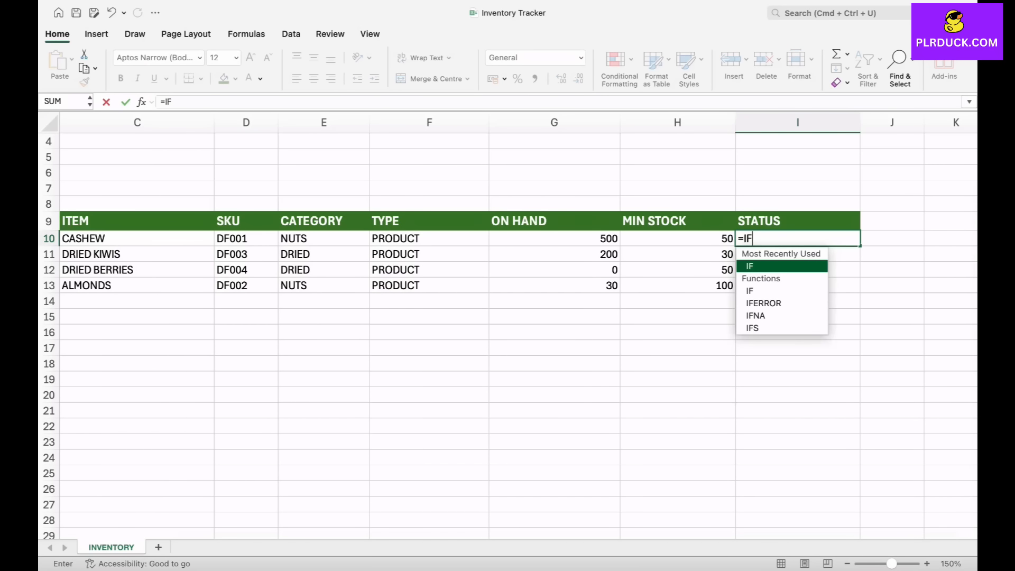
pyautogui.write('(')
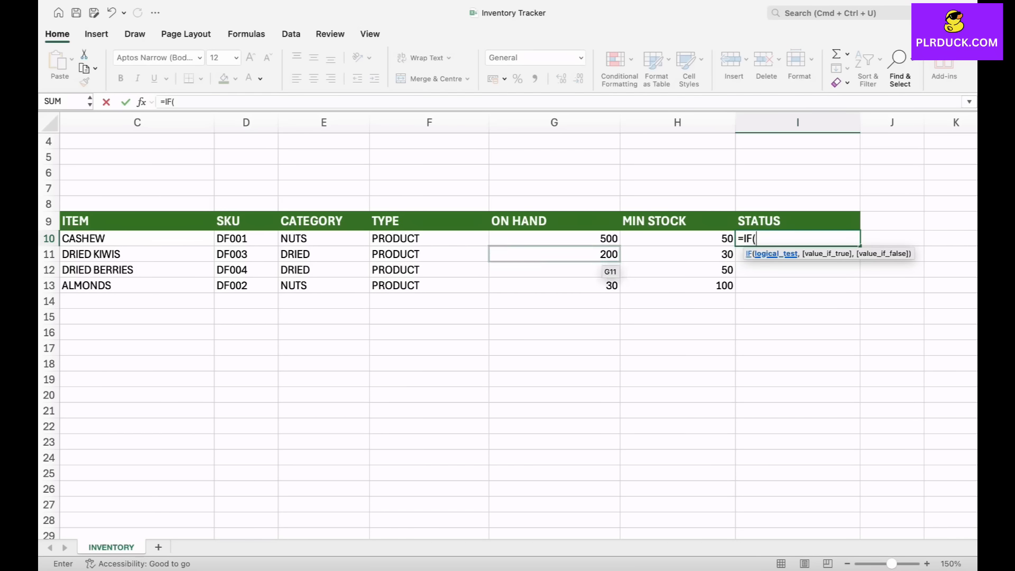
pyautogui.hscroll(1, 555, 265)
pyautogui.hscroll(2, 569, 271)
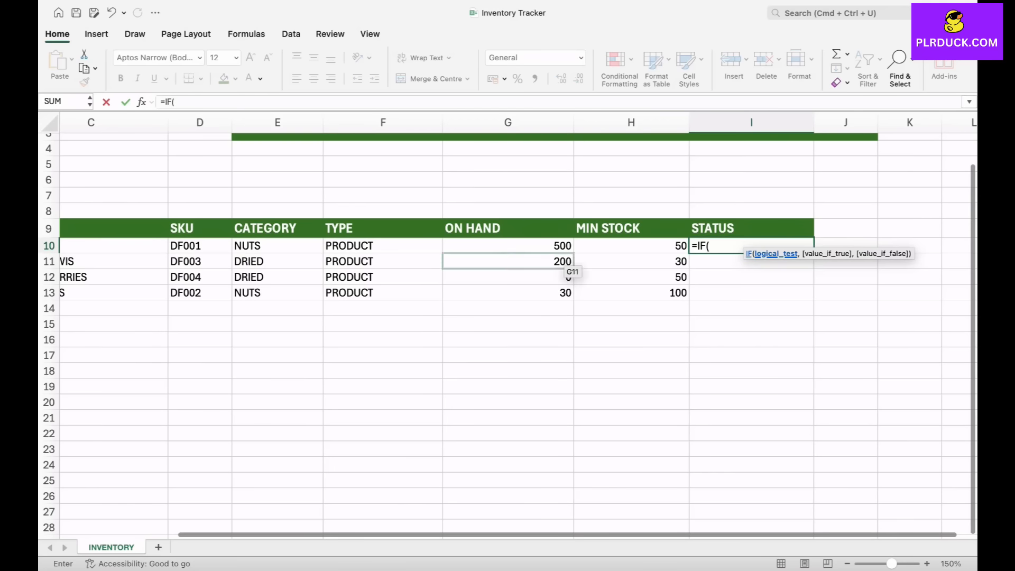
pyautogui.click(508, 245)
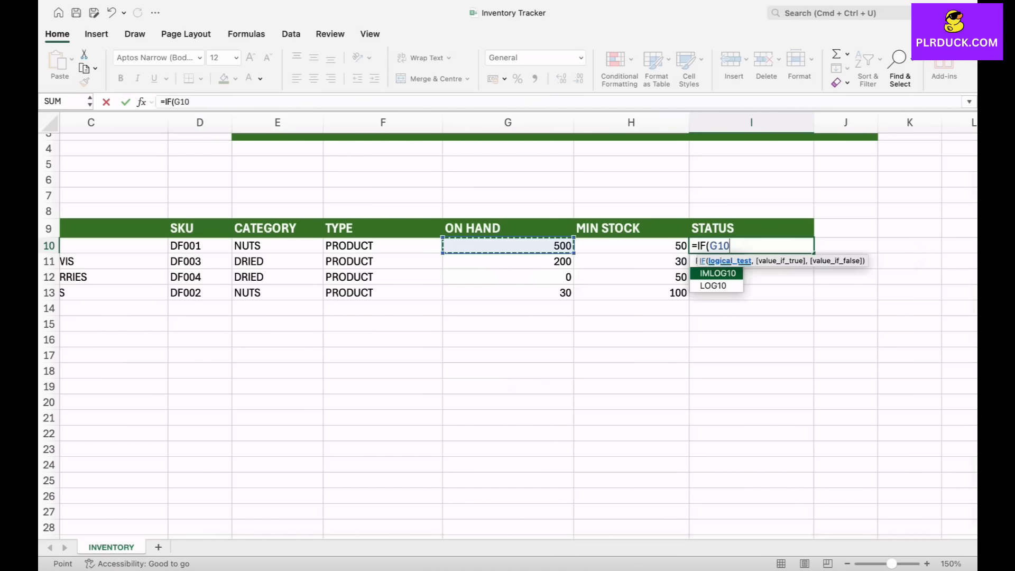
pyautogui.write('=0')
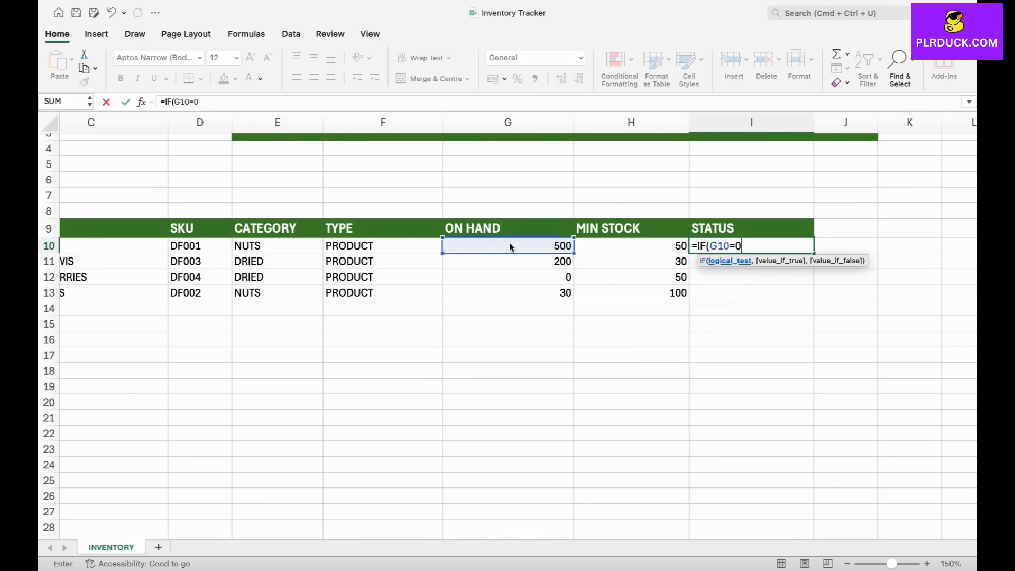
pyautogui.write(',"')
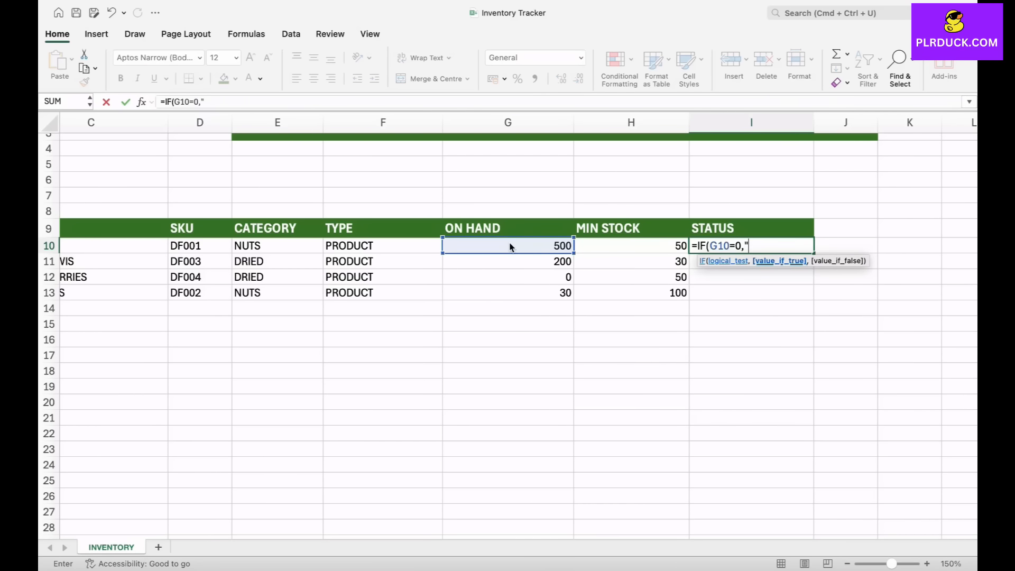
pyautogui.write('OUT OF STOCK')
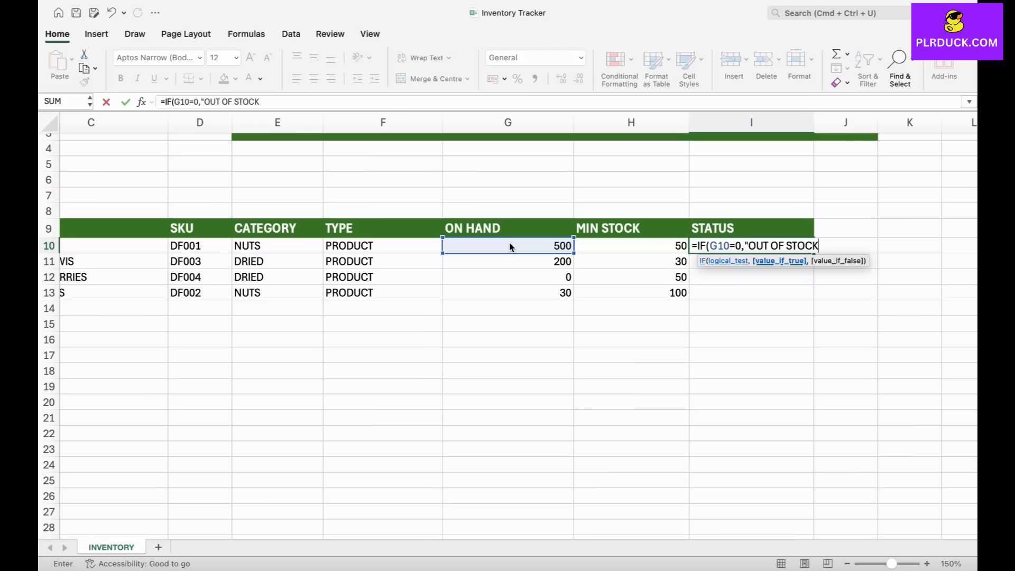
pyautogui.write('",')
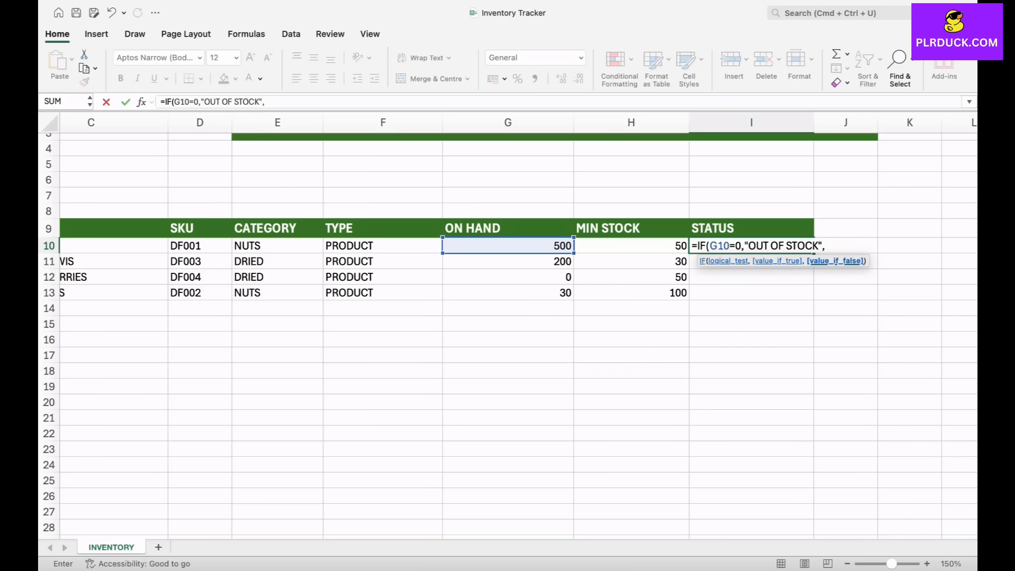
# Nest a second IF in the I10 formula that returns "LOW STOCK" when G10<H10.
pyautogui.write('IF')
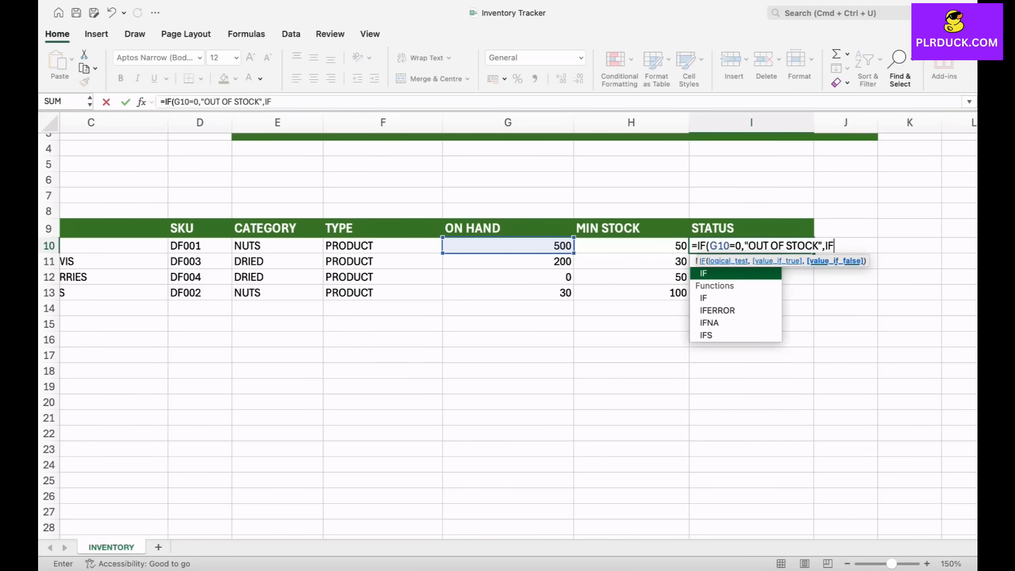
pyautogui.write('(')
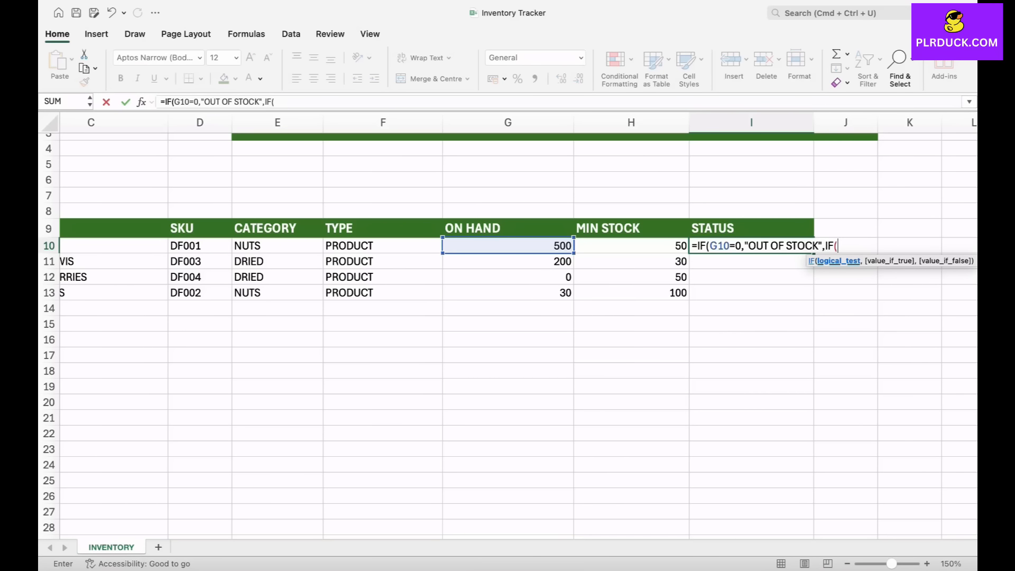
pyautogui.write('G10<')
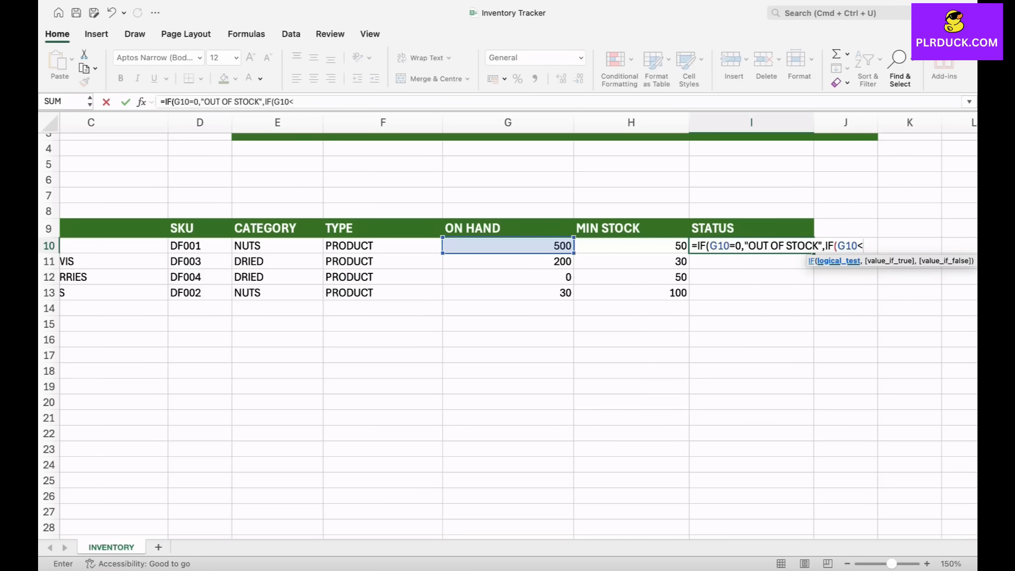
pyautogui.press('Left')
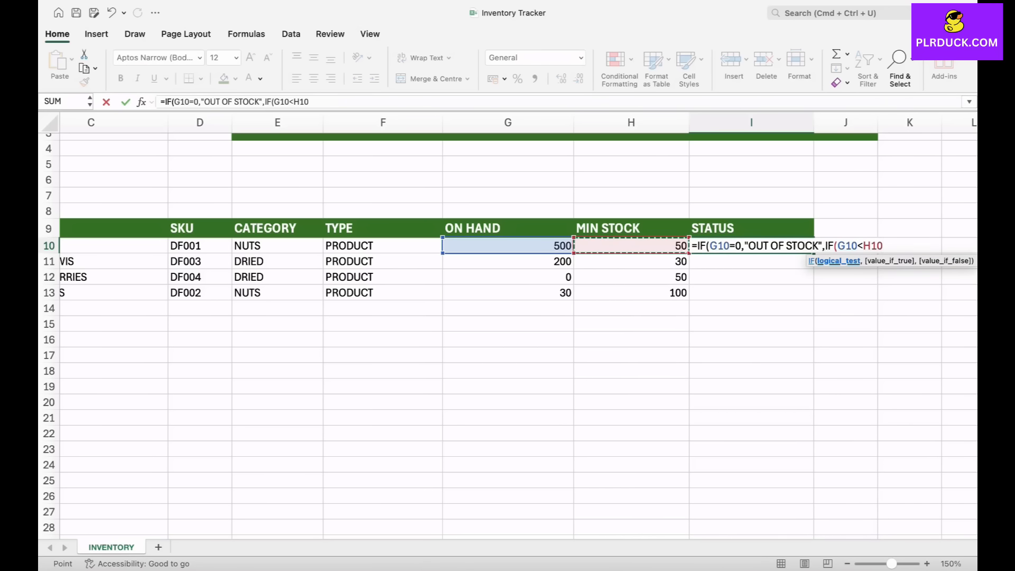
pyautogui.write(',')
pyautogui.write('"')
pyautogui.write('L')
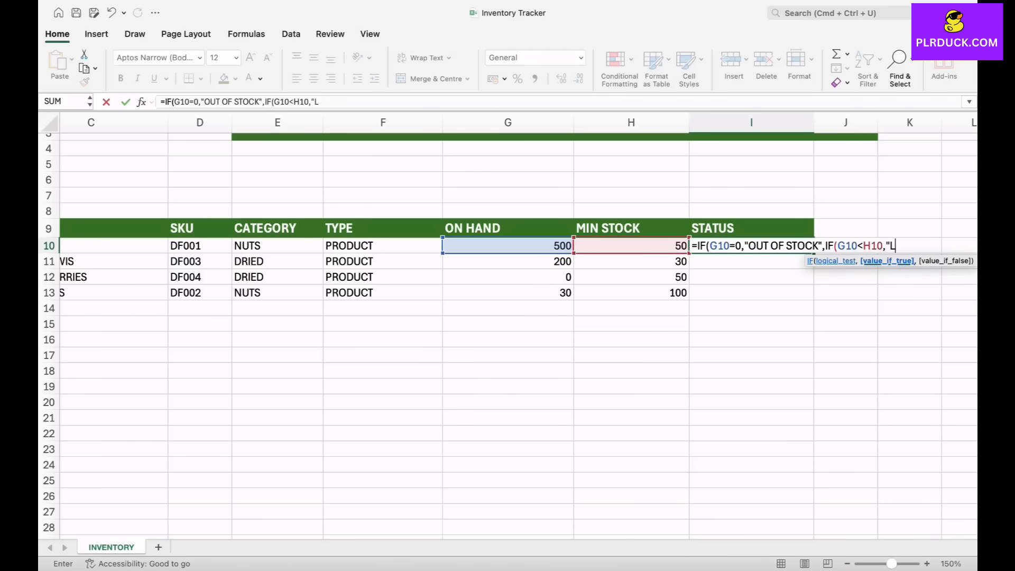
pyautogui.write('OW STOC')
pyautogui.press('BackSpace')
pyautogui.press('BackSpace')
pyautogui.write('TOCK",')
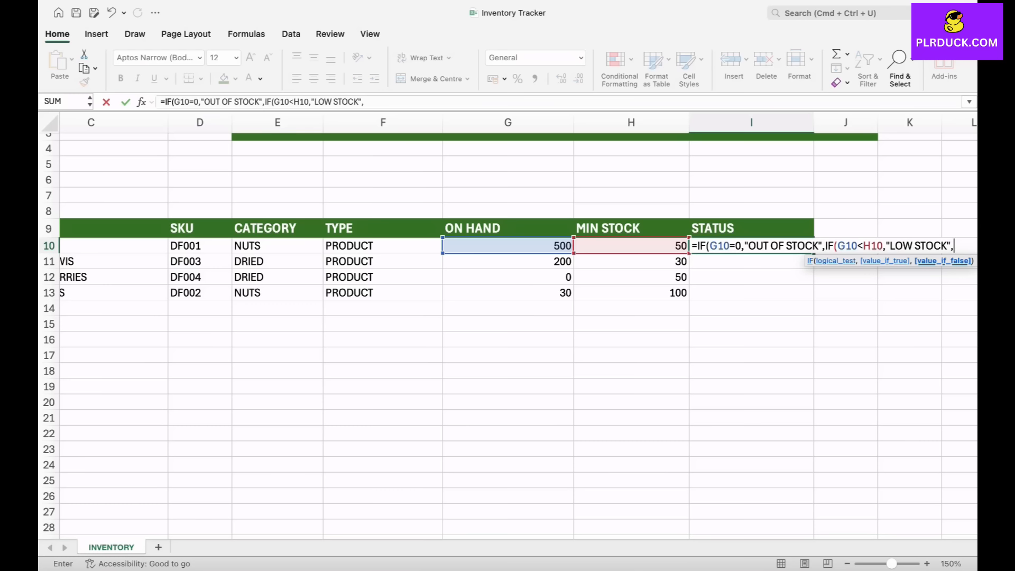
# Complete the I10 formula with "IN STOCK" as the remaining result, and fill it down through I13.
pyautogui.write('"IN STOCK")')
pyautogui.scroll(-5, 582, 241)
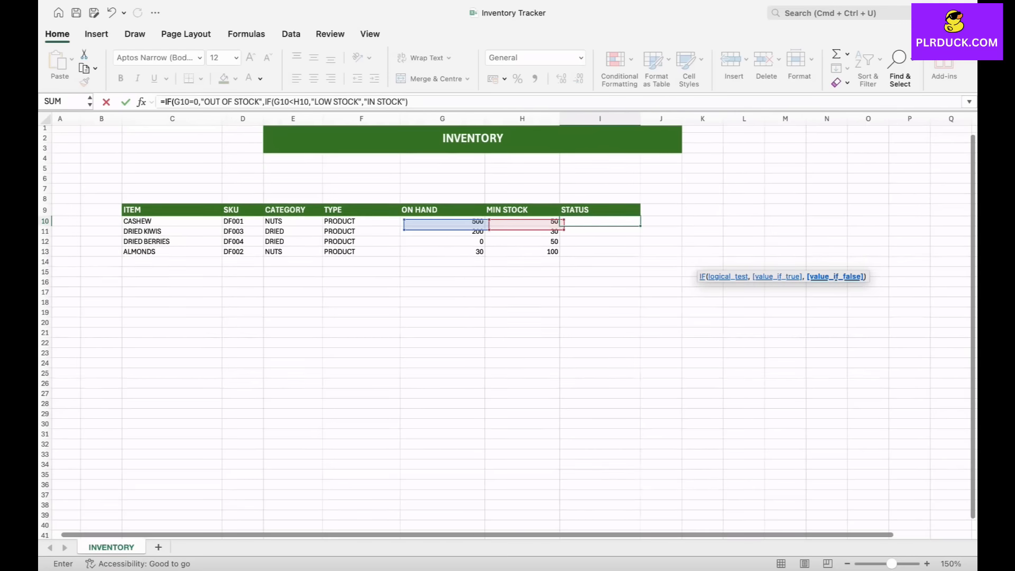
pyautogui.scroll(3, 556, 243)
pyautogui.scroll(-2, 556, 243)
pyautogui.scroll(2, 598, 248)
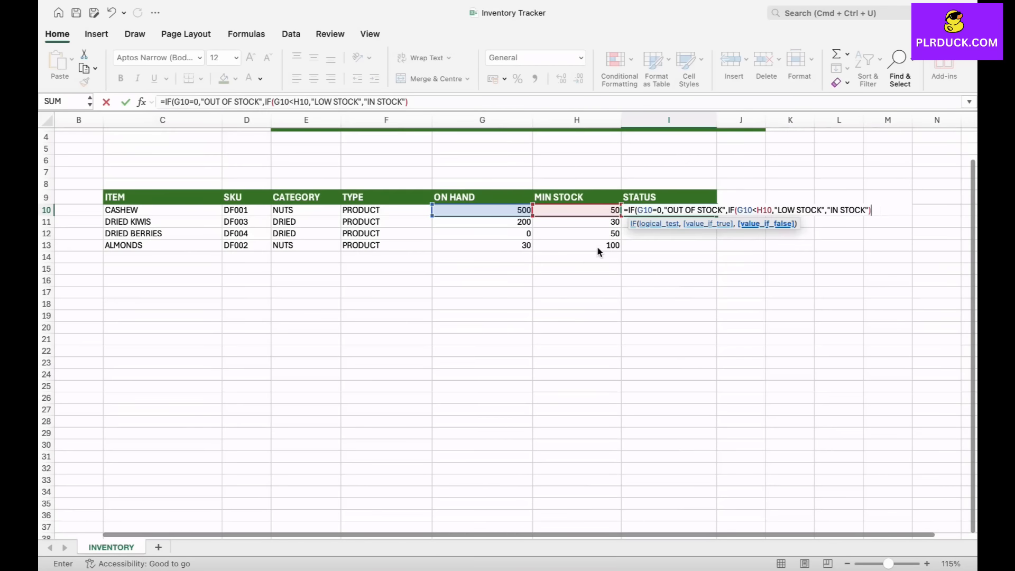
pyautogui.press('Return')
pyautogui.press('Return')
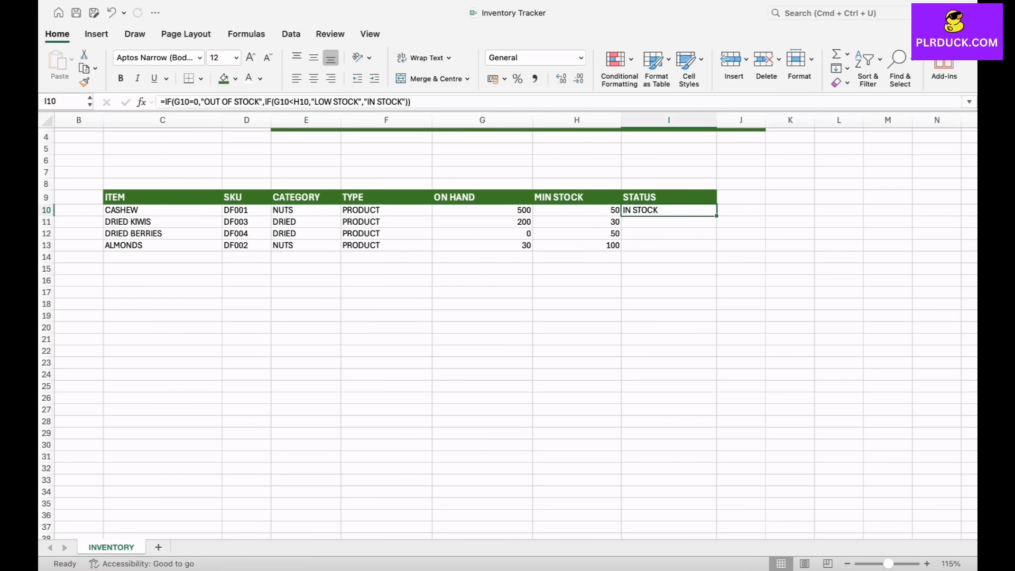
pyautogui.moveTo(716, 216); pyautogui.dragTo(716, 250)
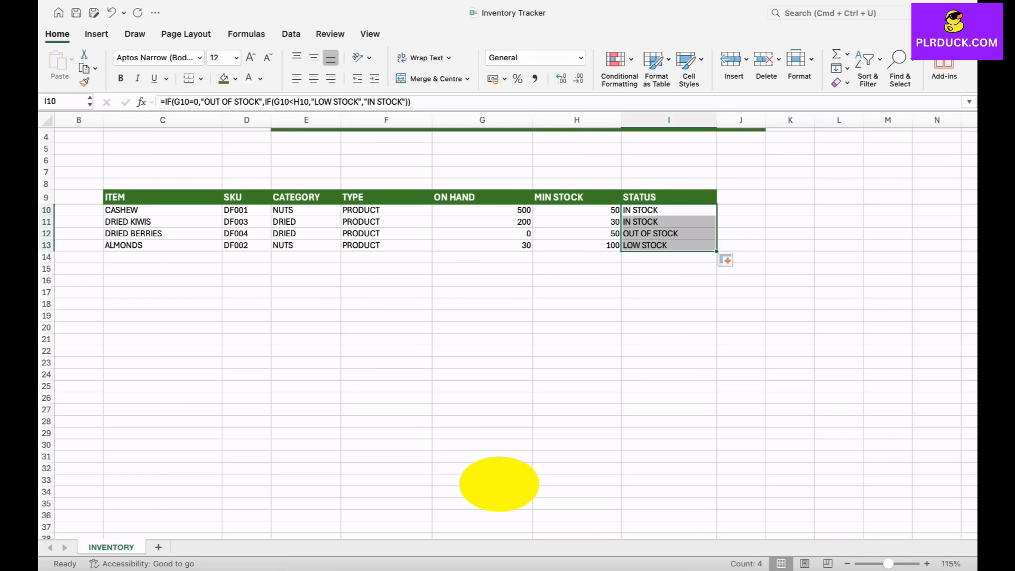
# Check the status formulas in I10:I13 against the on-hand and minimum stock values, including G13 and H13 for almonds.
pyautogui.click(669, 293)
pyautogui.click(669, 234)
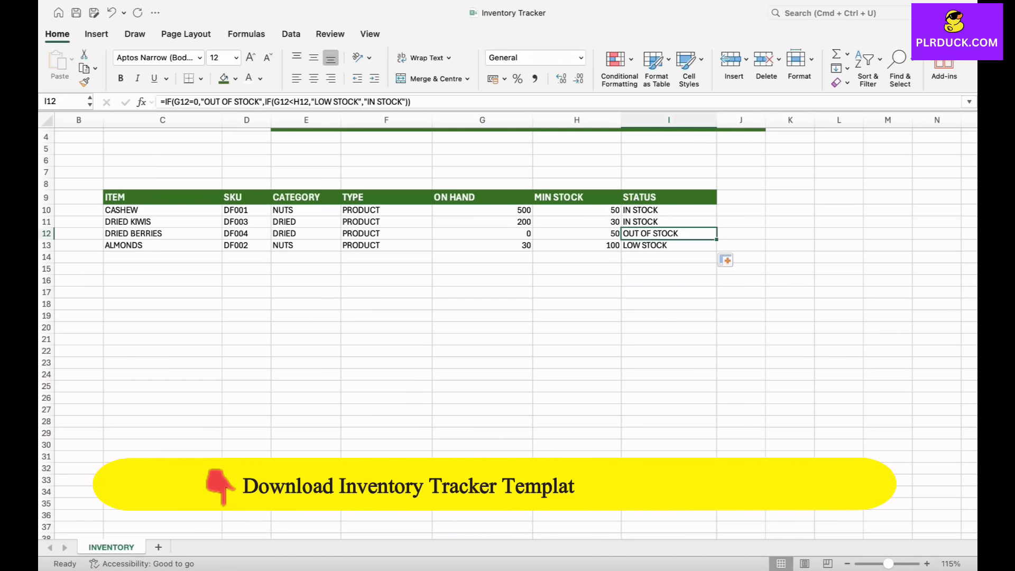
pyautogui.click(669, 245)
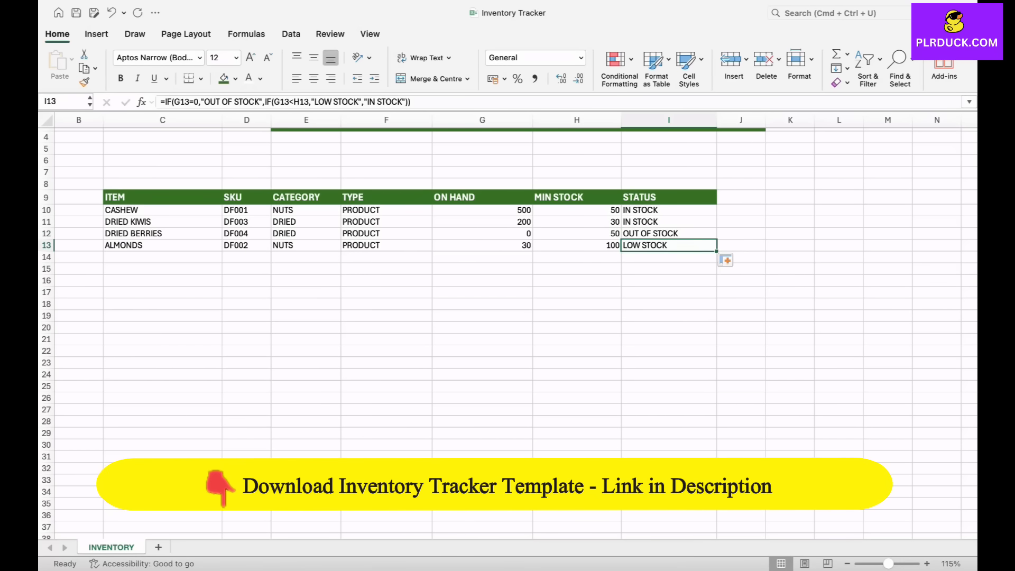
pyautogui.click(578, 245)
pyautogui.click(482, 245)
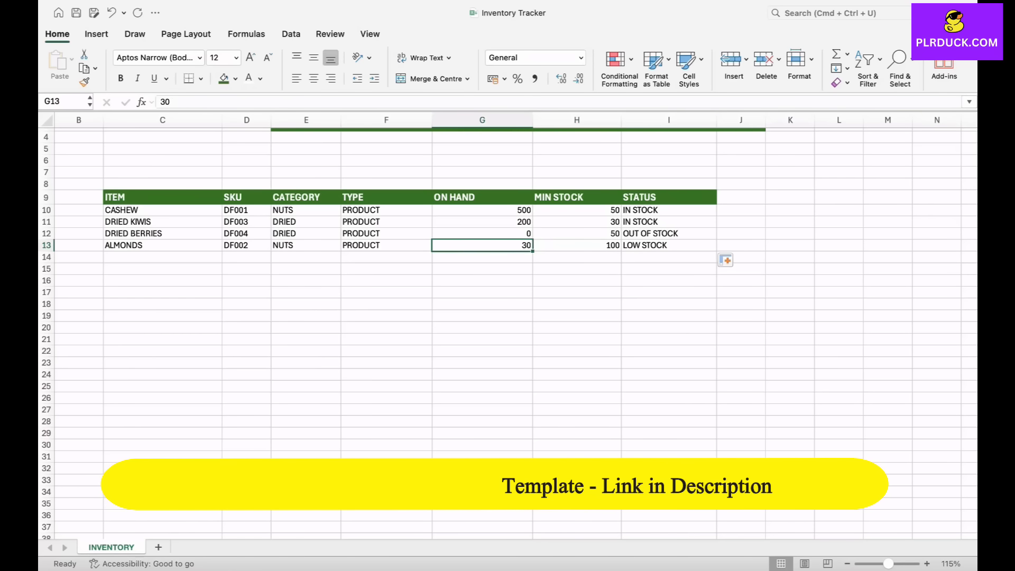
pyautogui.click(669, 246)
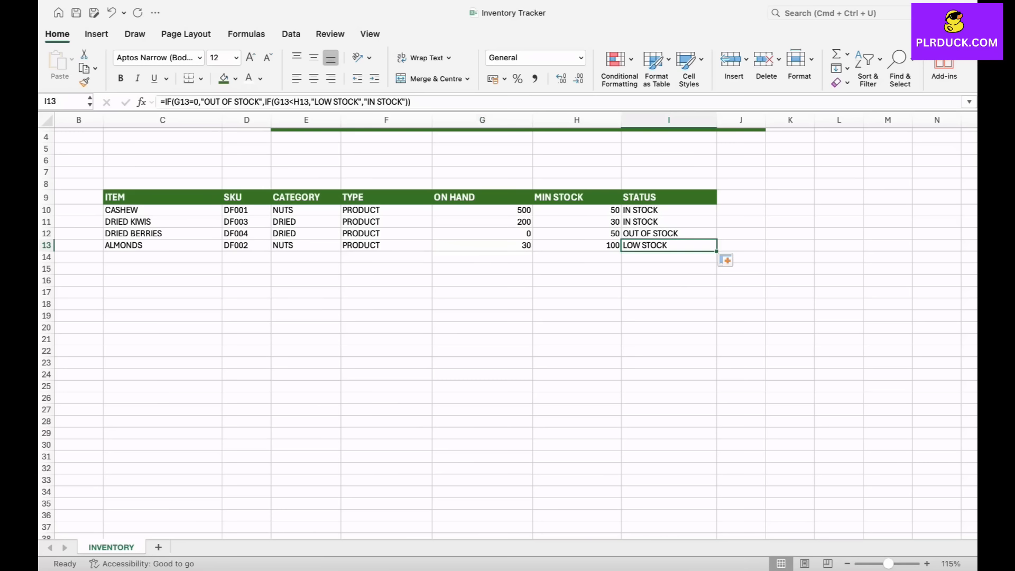
pyautogui.click(669, 233)
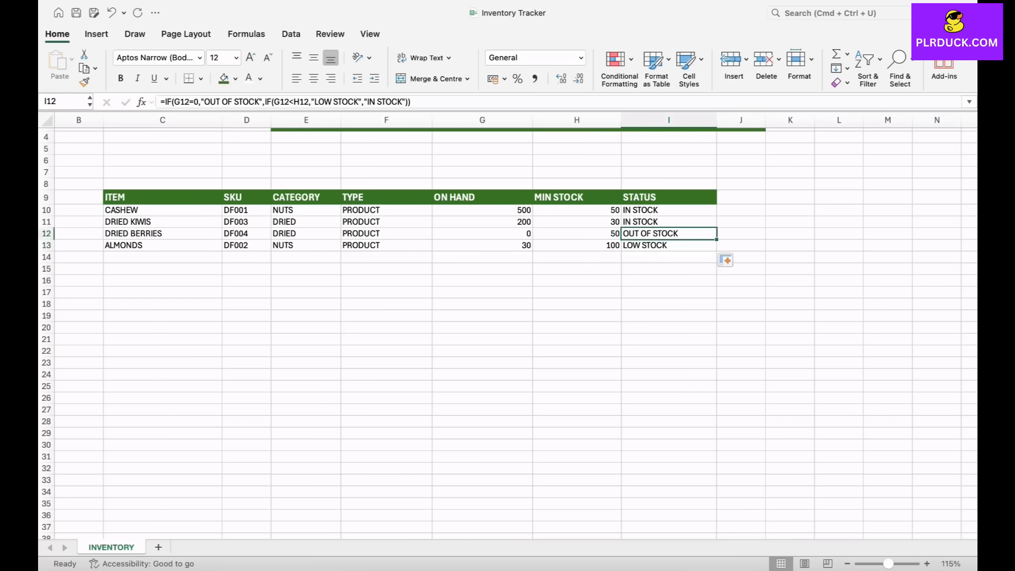
pyautogui.click(669, 210)
pyautogui.click(669, 222)
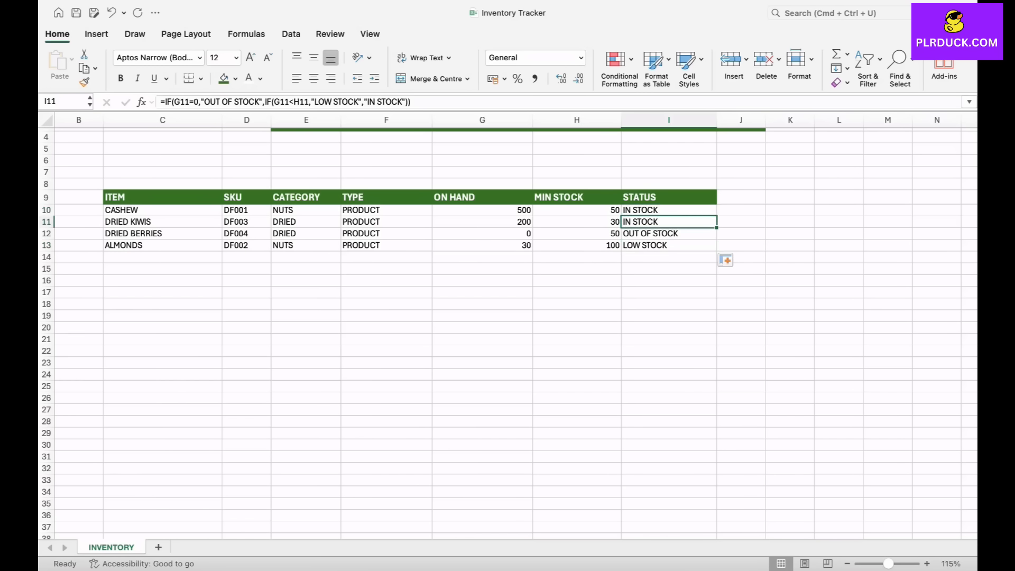
pyautogui.scroll(2, 508, 333)
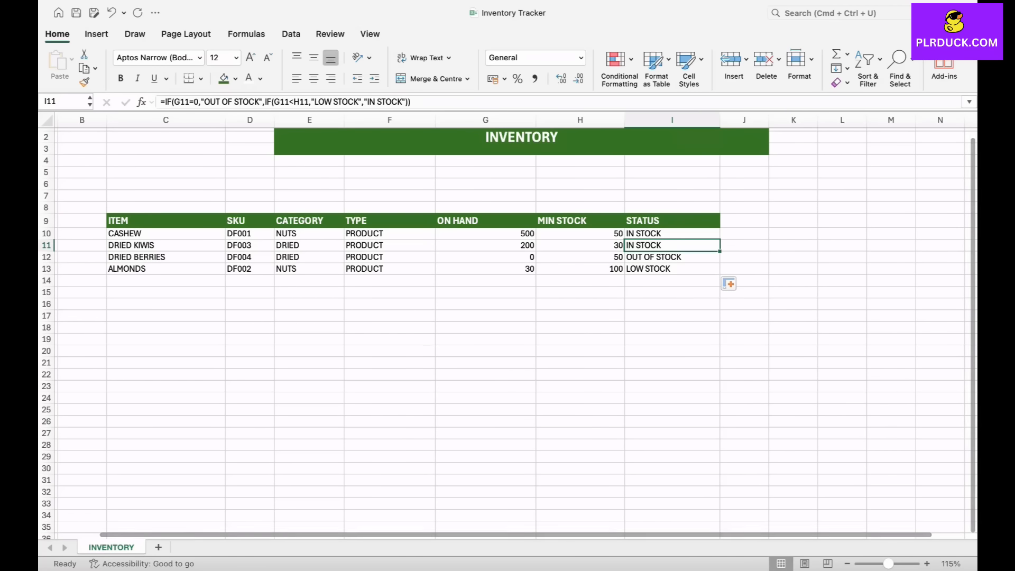
pyautogui.scroll(1, 508, 325)
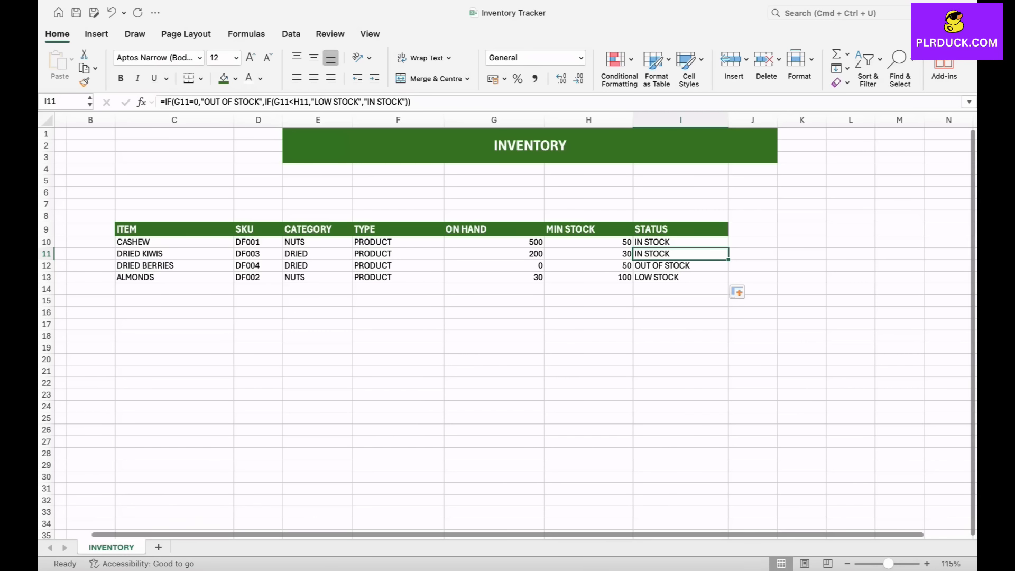
# Add a new worksheet after INVENTORY and name it SALES.
pyautogui.click(158, 547)
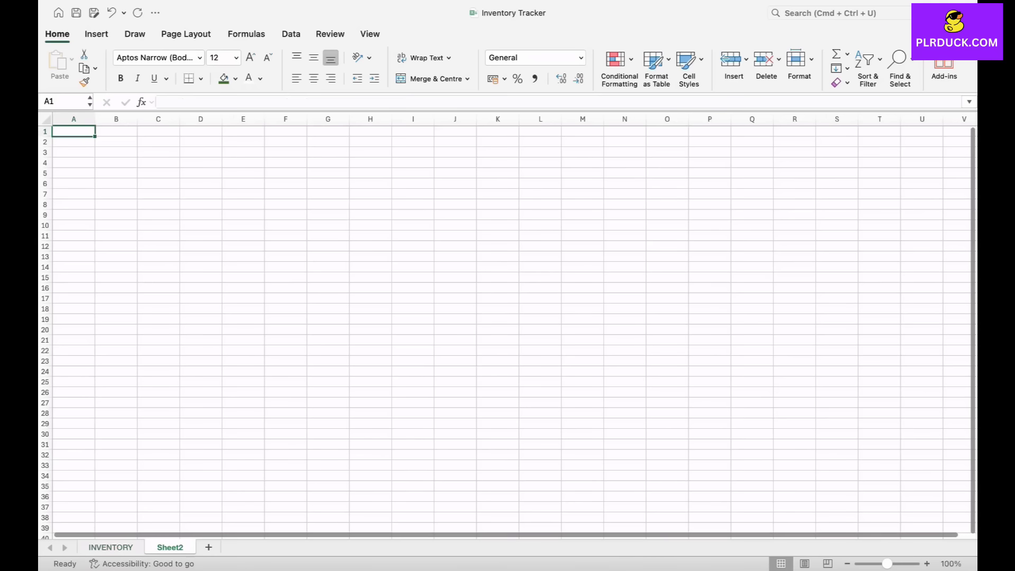
pyautogui.doubleClick(174, 547)
pyautogui.write('SALES')
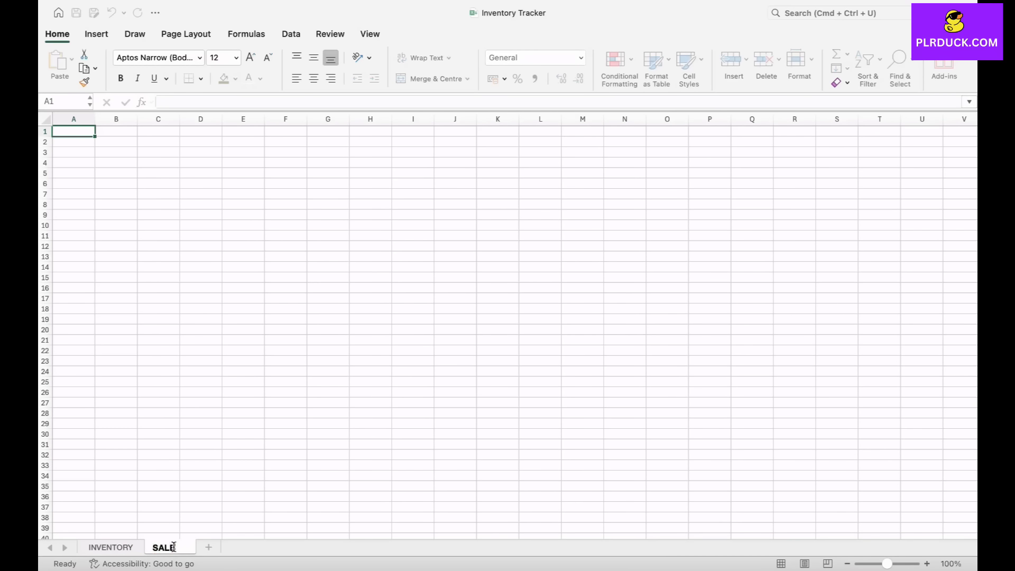
# Merge and centre D1:I3 on the SALES sheet as a dark green banner with the title SALES.
pyautogui.moveTo(201, 131); pyautogui.dragTo(413, 152)
pyautogui.click(431, 78)
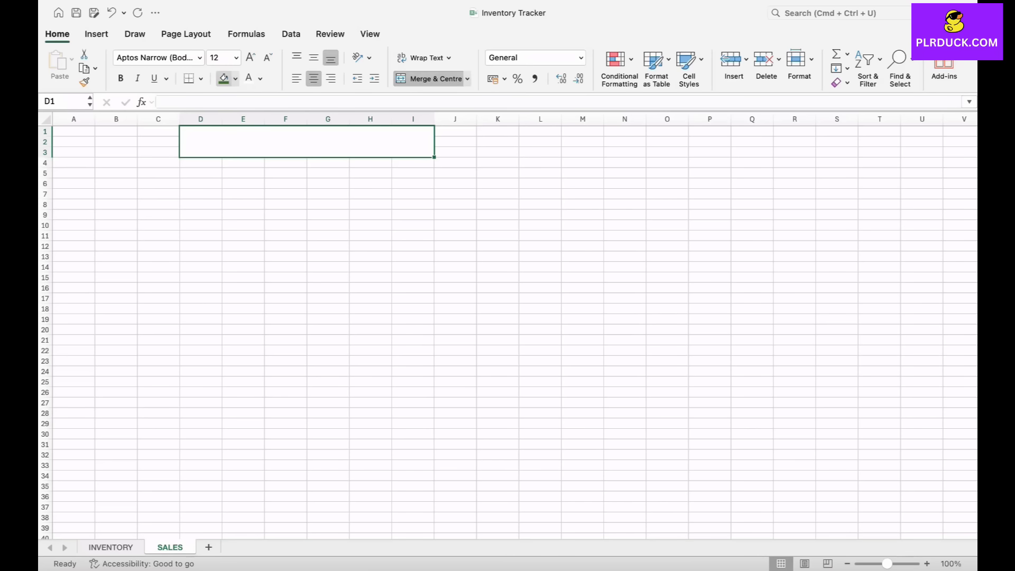
pyautogui.click(223, 78)
pyautogui.write('SALES')
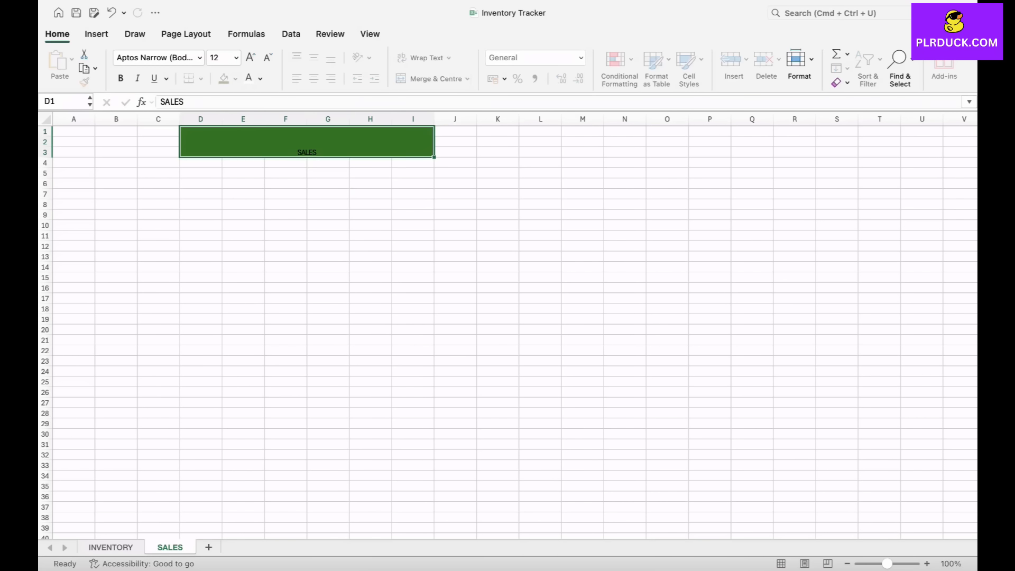
# Format the SALES title as white, bold, 20-point text aligned to the vertical middle of its banner.
pyautogui.click(249, 78)
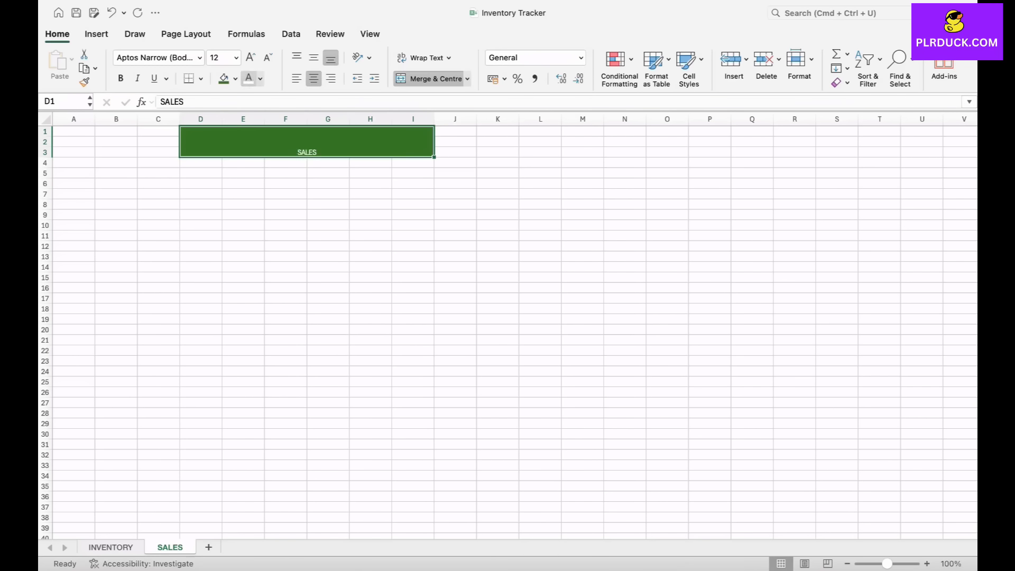
pyautogui.click(251, 57)
pyautogui.click(251, 58)
pyautogui.click(251, 57)
pyautogui.click(251, 57)
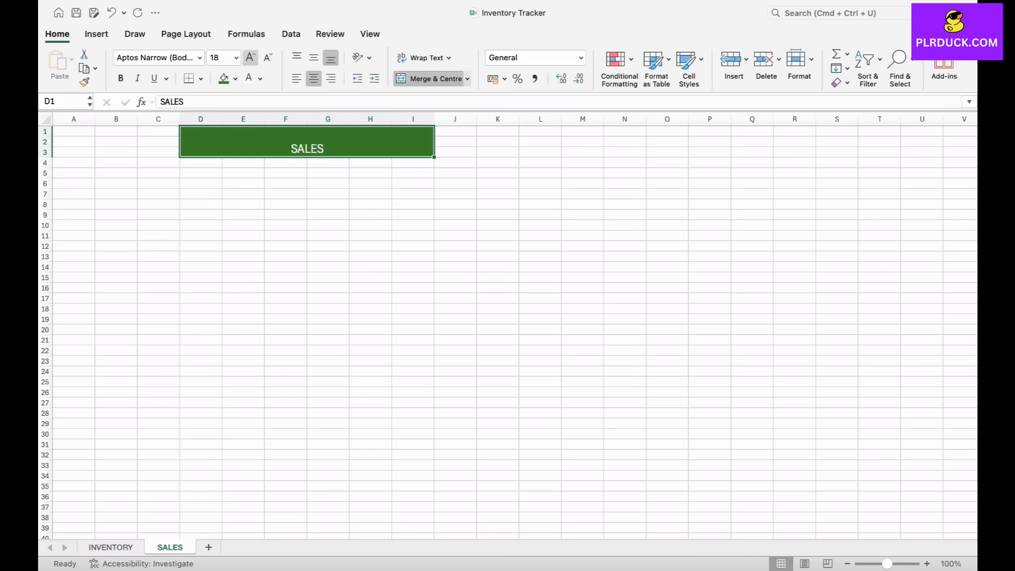
pyautogui.click(120, 79)
pyautogui.click(314, 58)
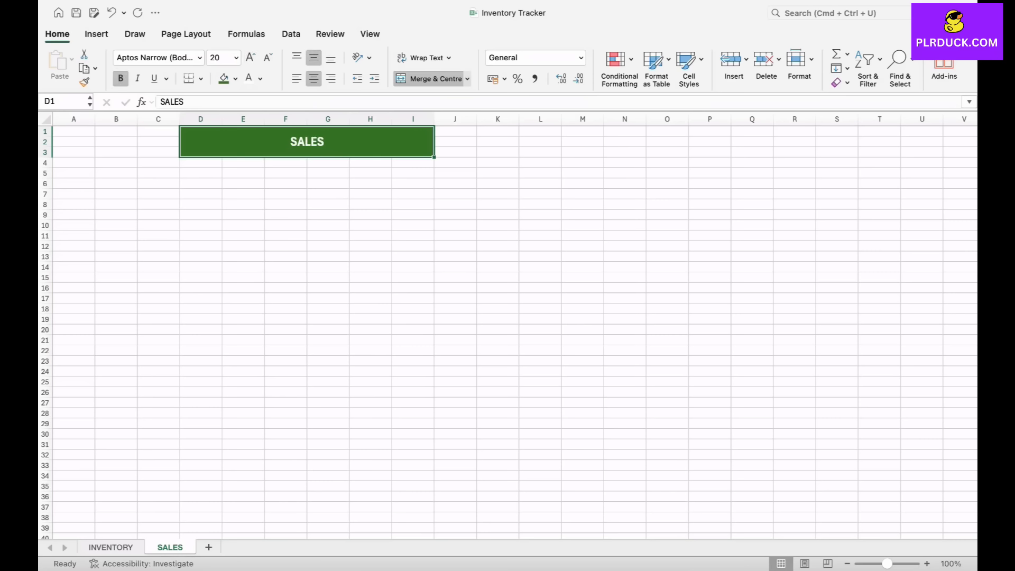
# Enter the column headings DATE, ID, ITEM, SKU, QTY and STATUS in D10:I10 of the SALES sheet.
pyautogui.click(243, 236)
pyautogui.click(201, 256)
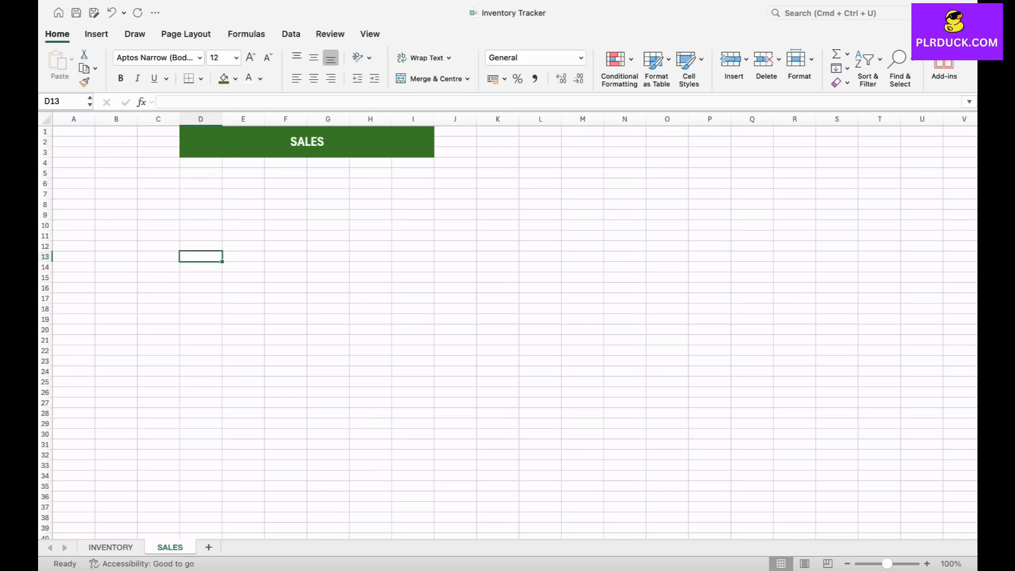
pyautogui.click(201, 225)
pyautogui.write('DATE')
pyautogui.press('Tab')
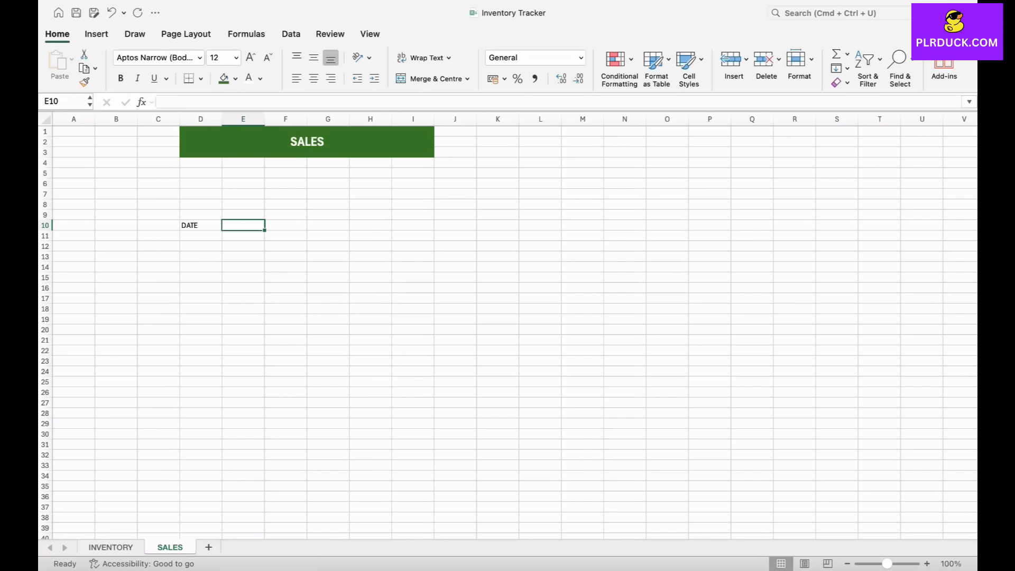
pyautogui.write('ID')
pyautogui.press('Tab')
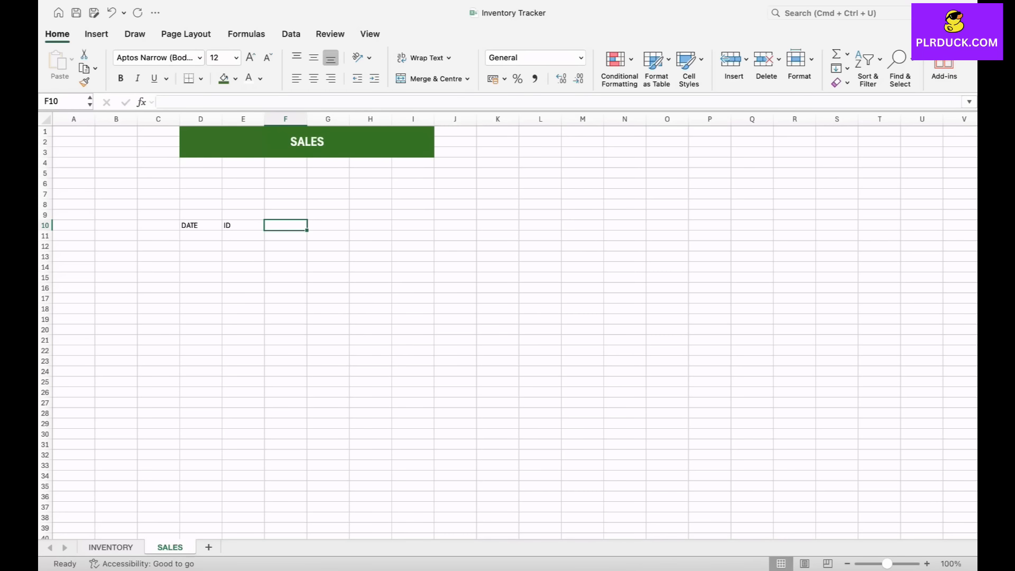
pyautogui.write('ITEM')
pyautogui.press('Tab')
pyautogui.write('SKU')
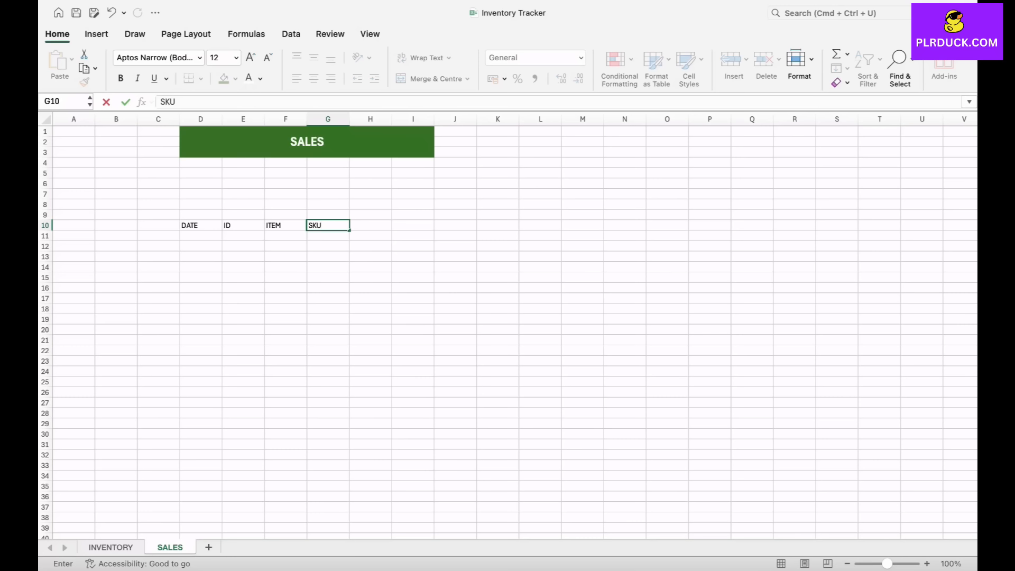
pyautogui.press('Tab')
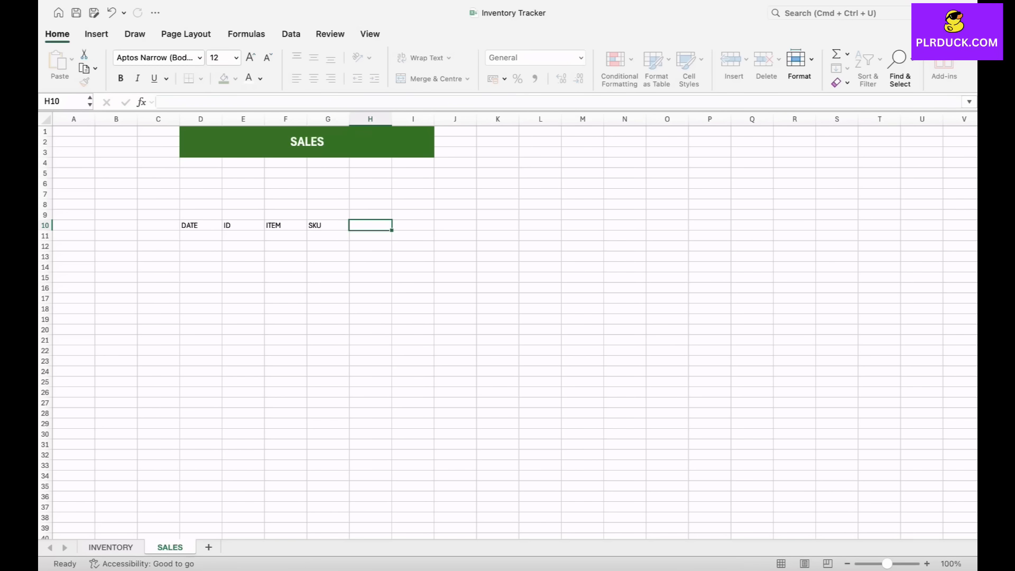
pyautogui.write('QTY')
pyautogui.press('Tab')
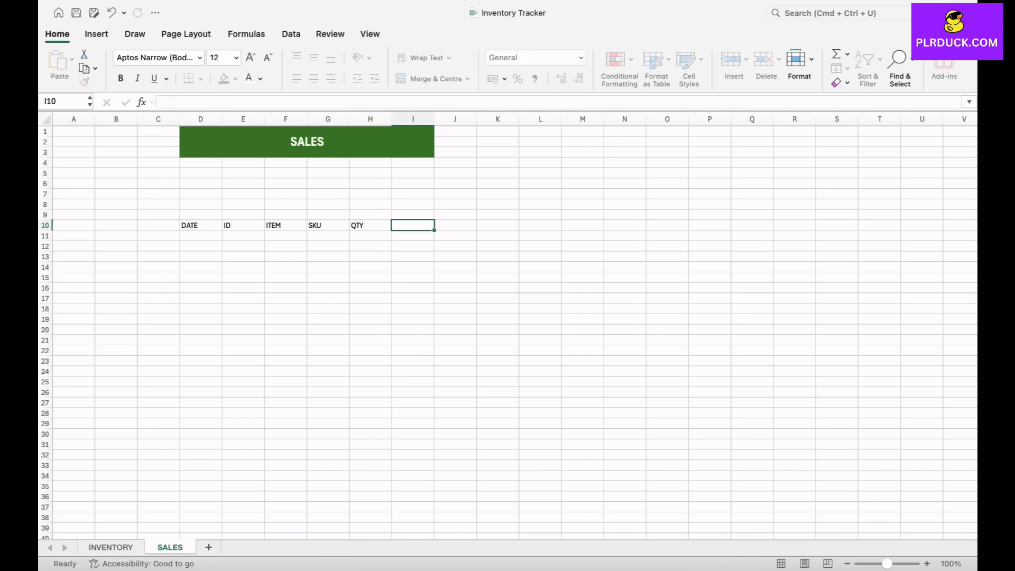
pyautogui.write('STATUS')
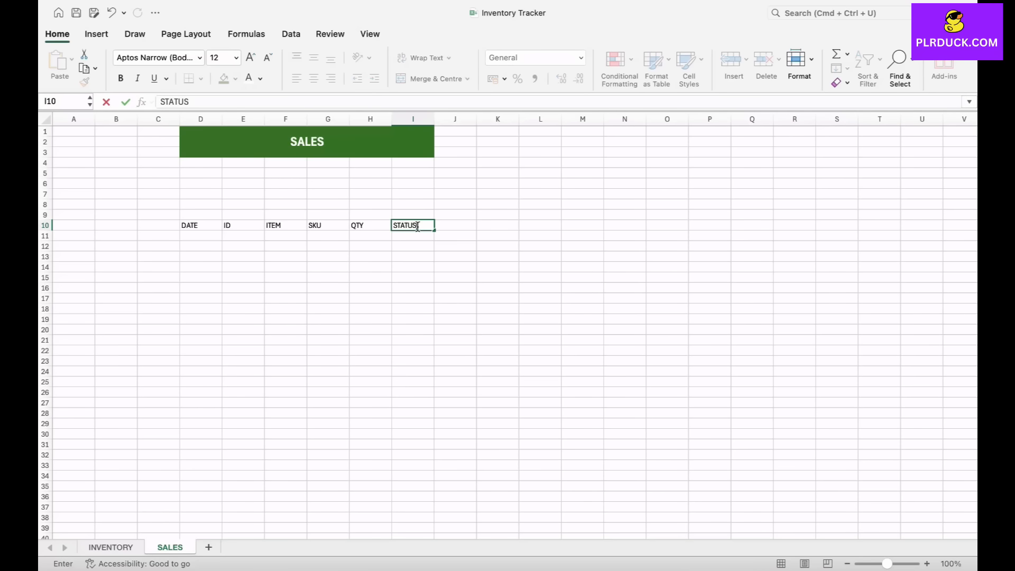
pyautogui.click(412, 246)
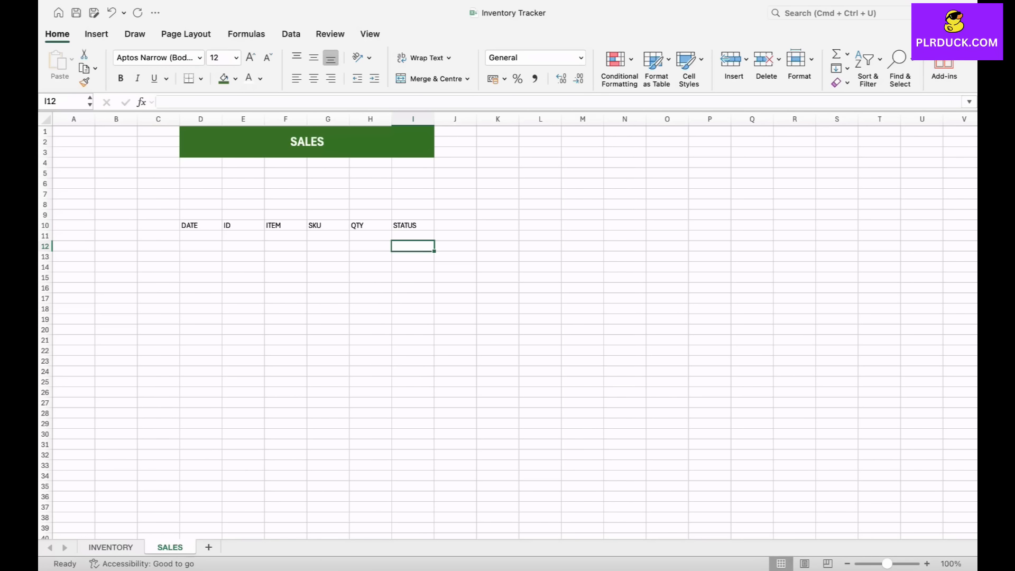
pyautogui.click(413, 226)
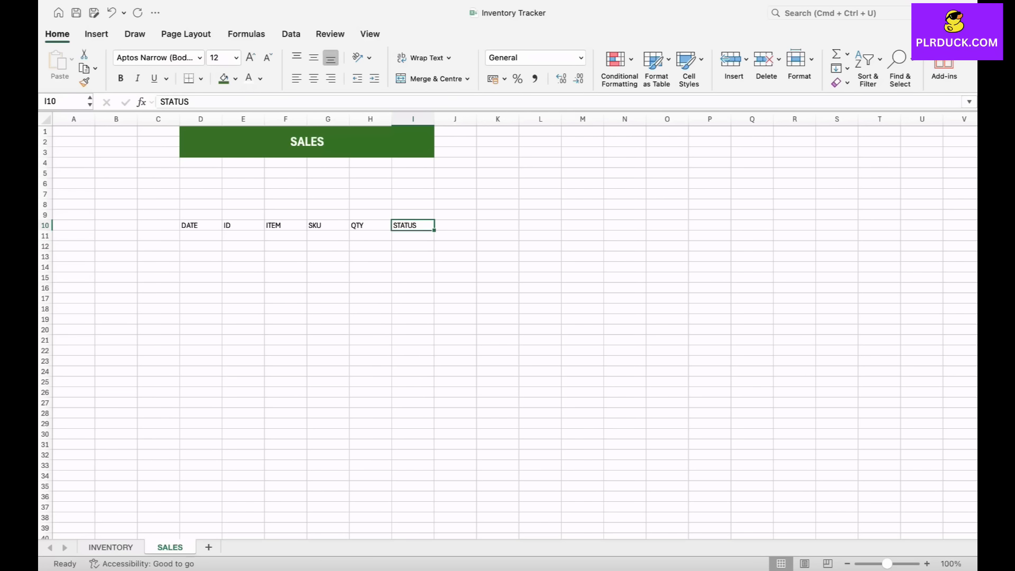
# Format the D10:I10 headings as bold, white, 14-point text on dark green fill, and widen columns D to I.
pyautogui.moveTo(190, 226); pyautogui.dragTo(412, 225)
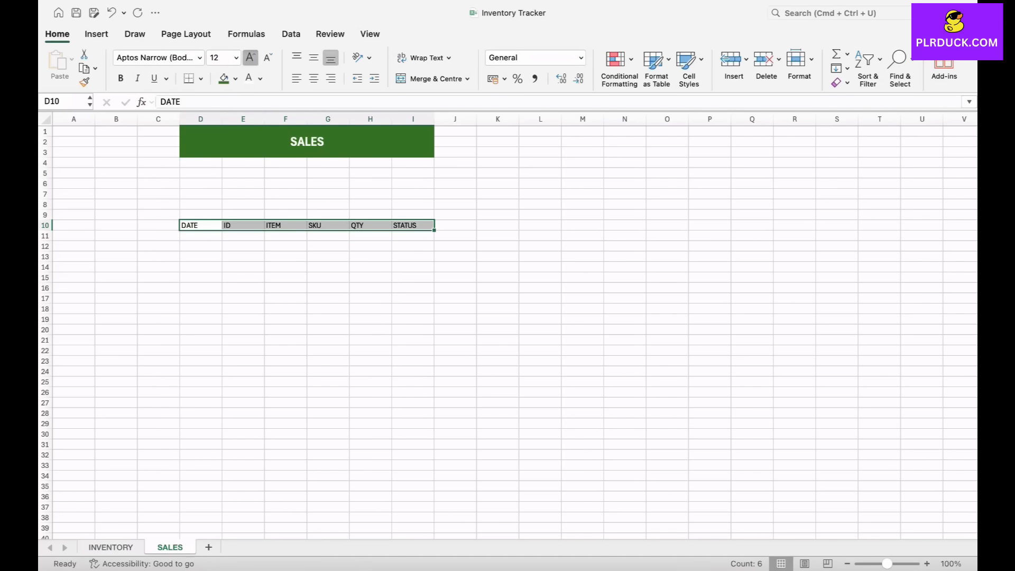
pyautogui.click(250, 57)
pyautogui.click(120, 79)
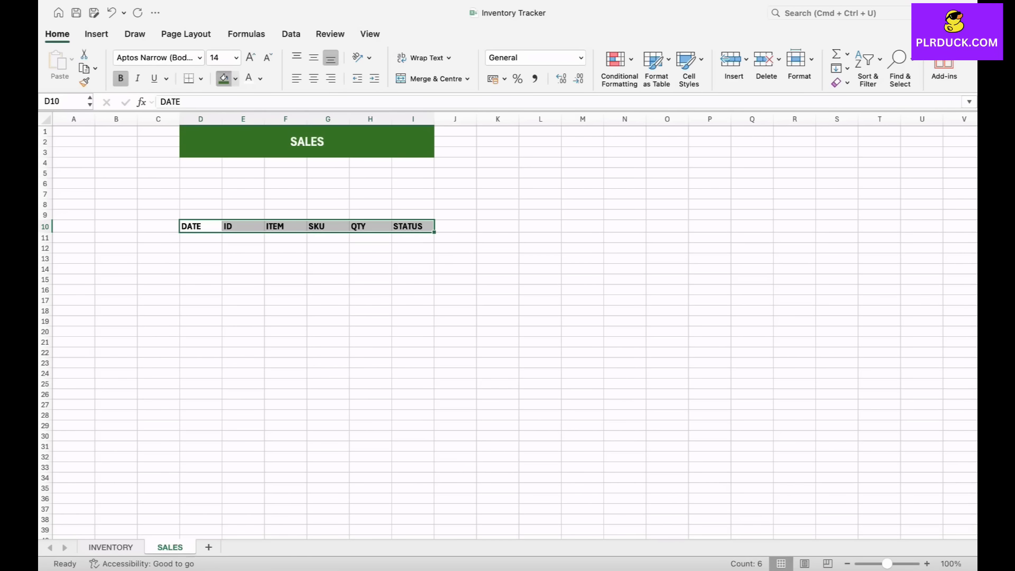
pyautogui.click(224, 78)
pyautogui.click(248, 78)
pyautogui.click(201, 269)
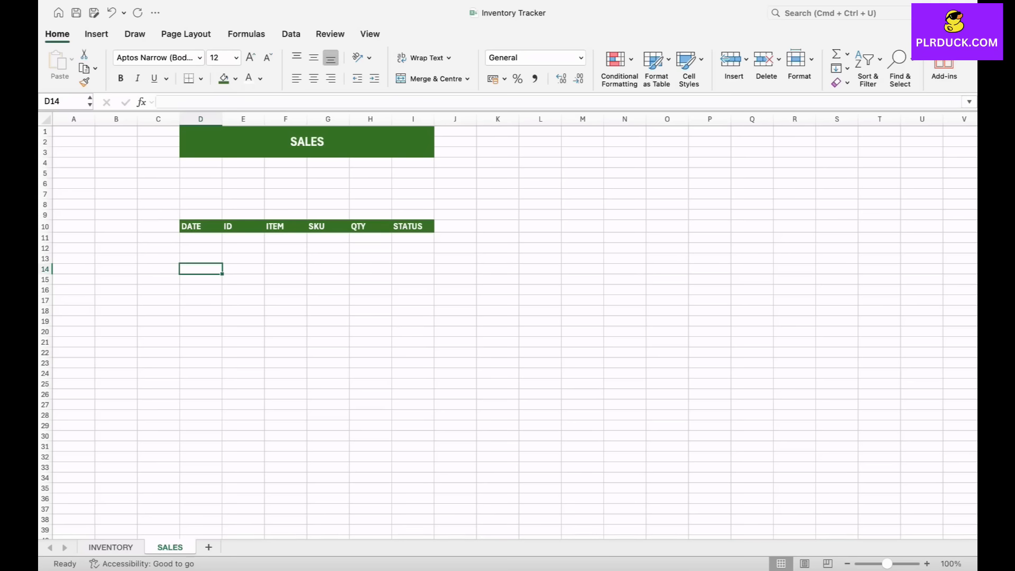
pyautogui.moveTo(223, 119); pyautogui.dragTo(598, 119)
pyautogui.click(269, 321)
# Fill D11:F11 of the first sales record with the date 5 JAN 2025, the sale's ID and the item ALMONDS.
pyautogui.click(209, 238)
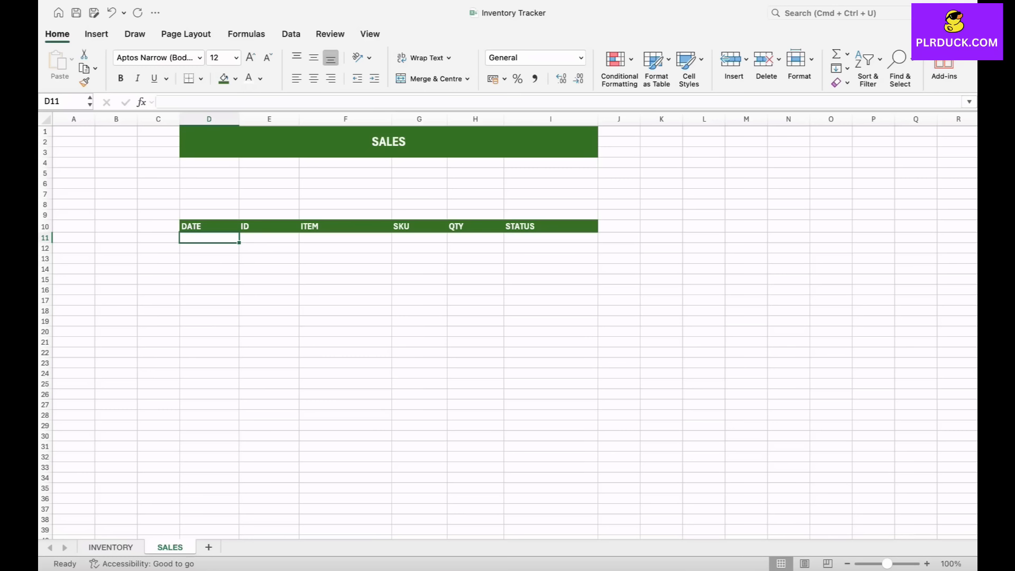
pyautogui.write('5 JAN 2025')
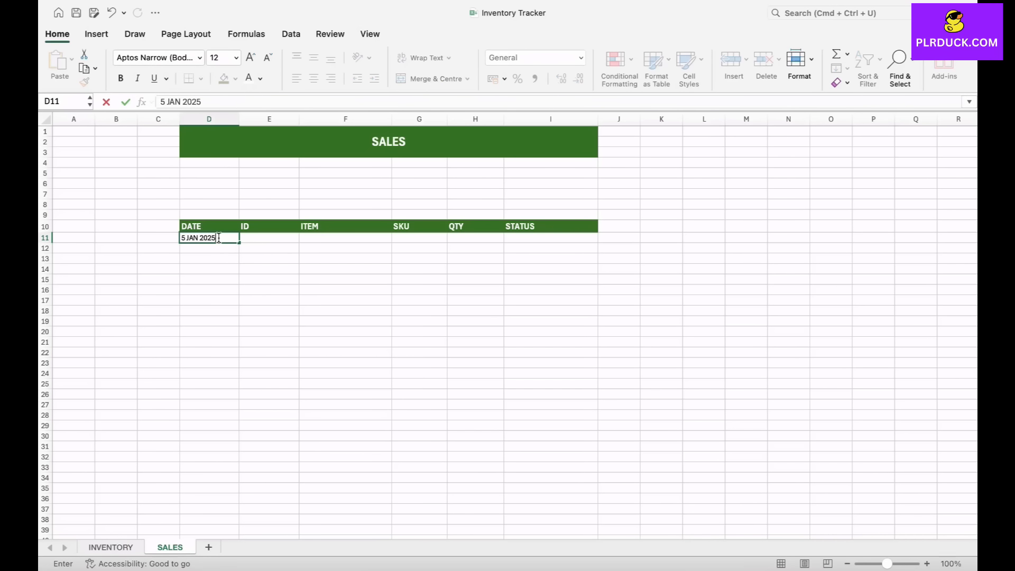
pyautogui.press('Tab')
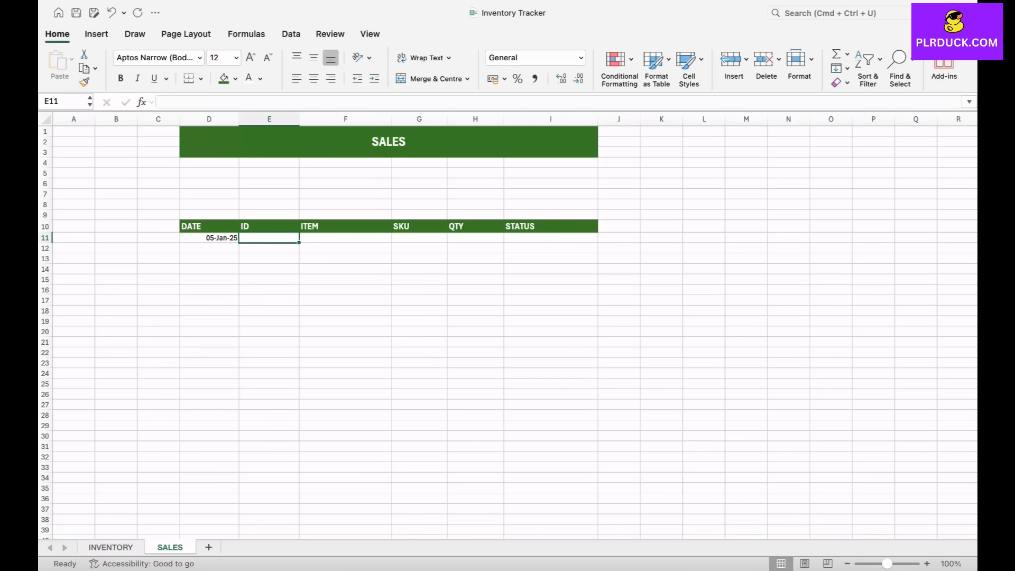
pyautogui.write('IN001')
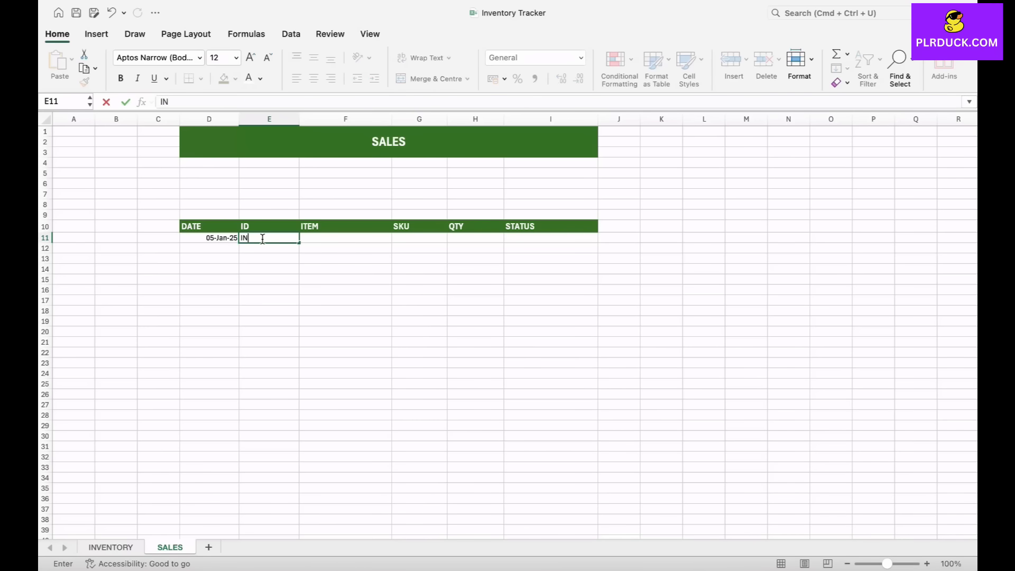
pyautogui.click(269, 259)
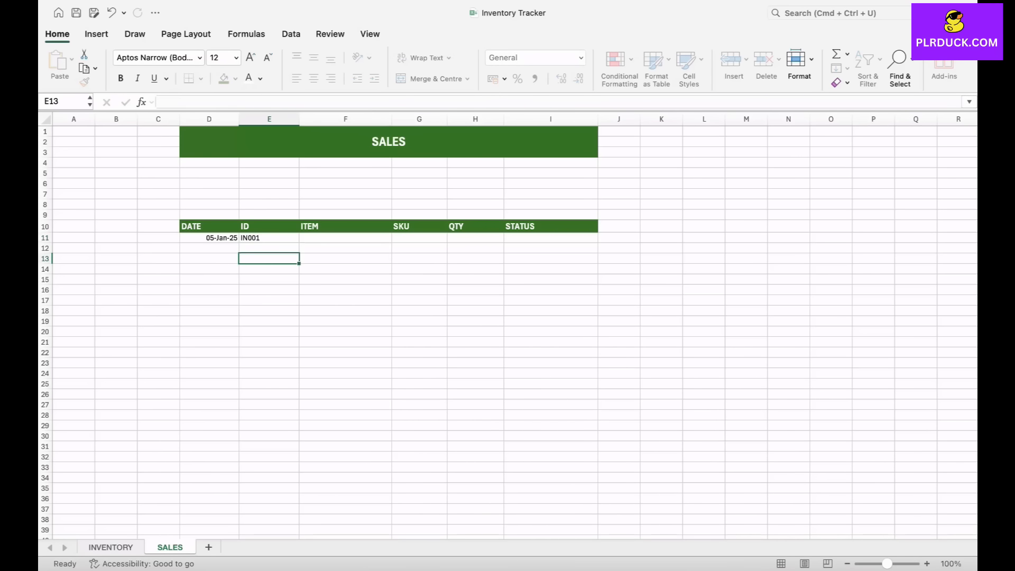
pyautogui.click(270, 238)
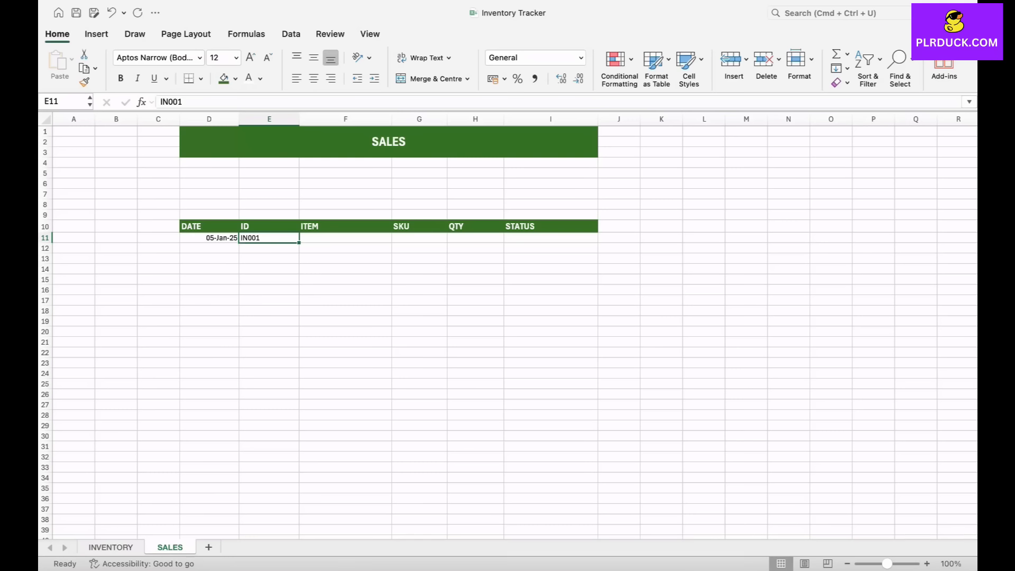
pyautogui.click(346, 238)
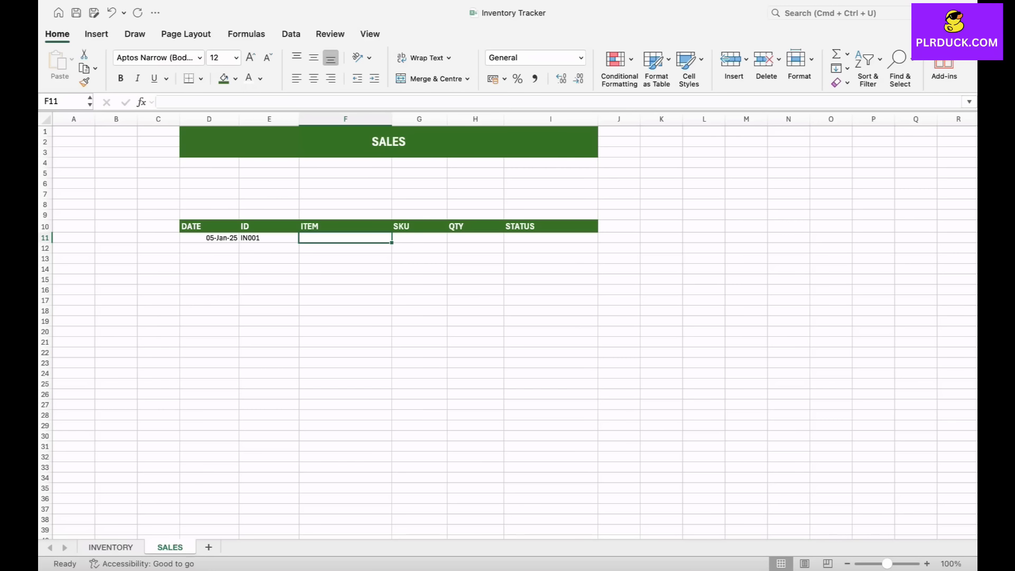
pyautogui.write('AL')
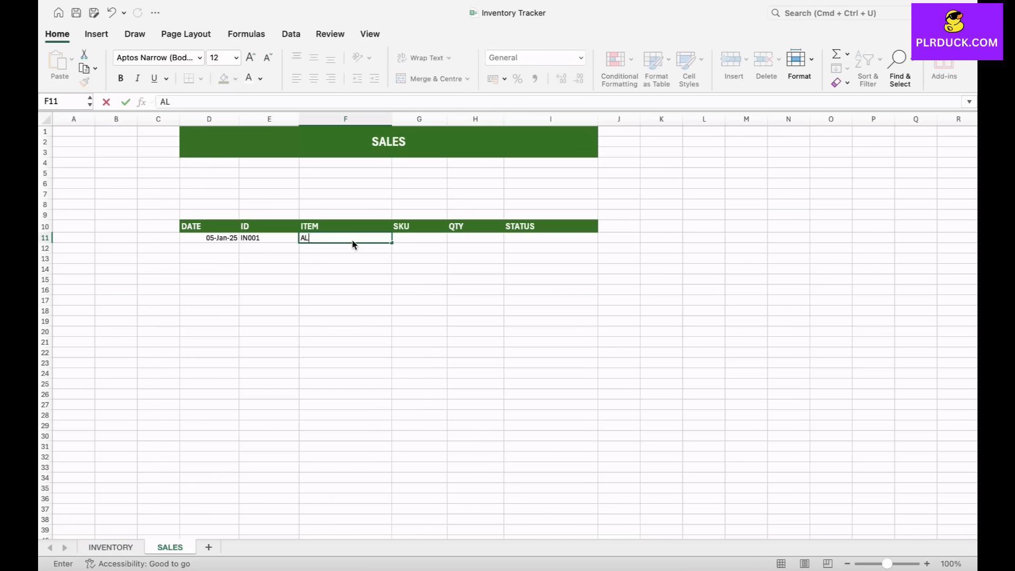
pyautogui.write('MONDS')
pyautogui.press('Tab')
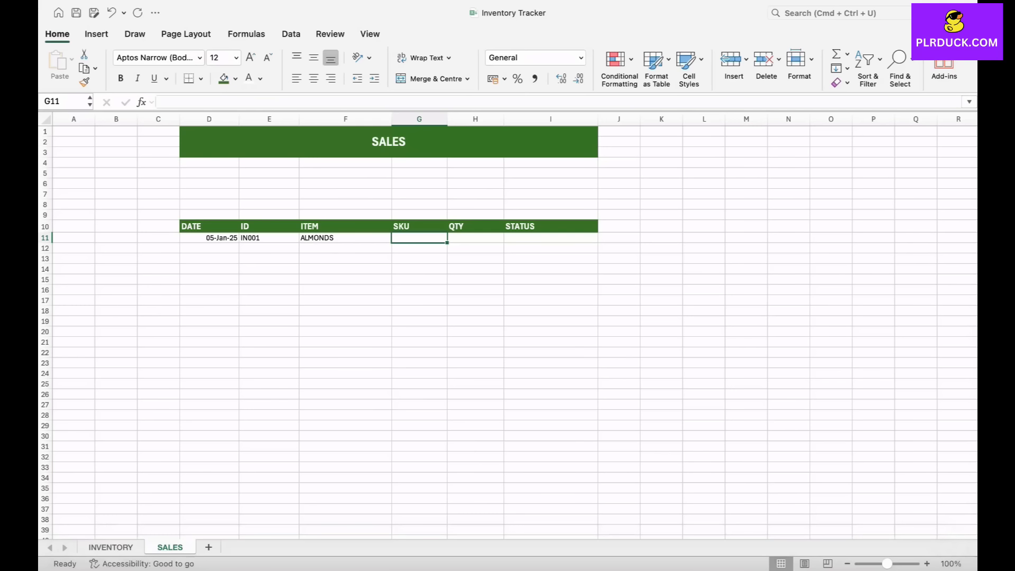
# Enter =IFERROR(VLOOKUP(F11,INVENTORY!C10:D13,2,FALSE),"") in G11 to look up the item's SKU from the INVENTORY sheet.
pyautogui.write('=I')
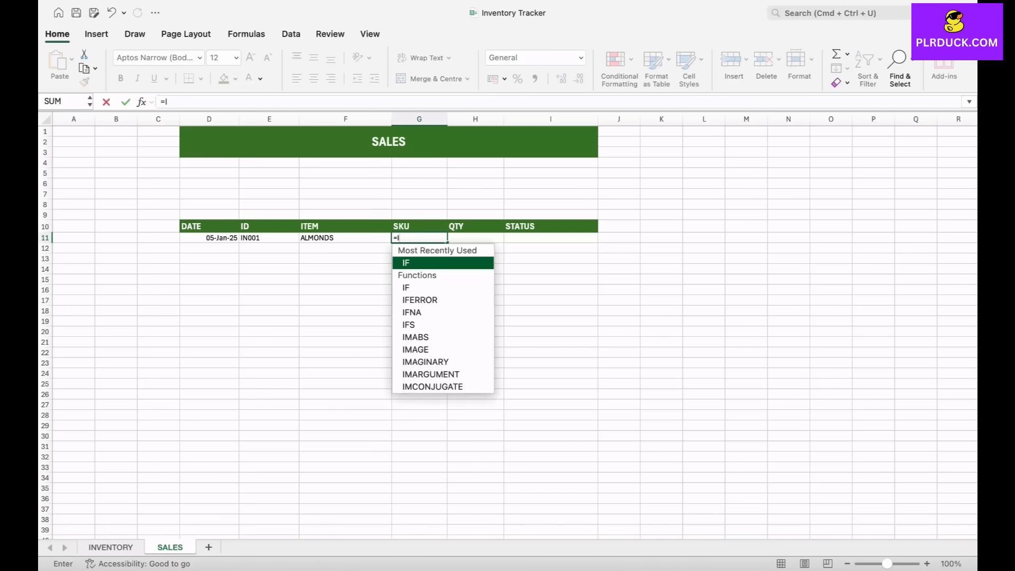
pyautogui.write('FERROR')
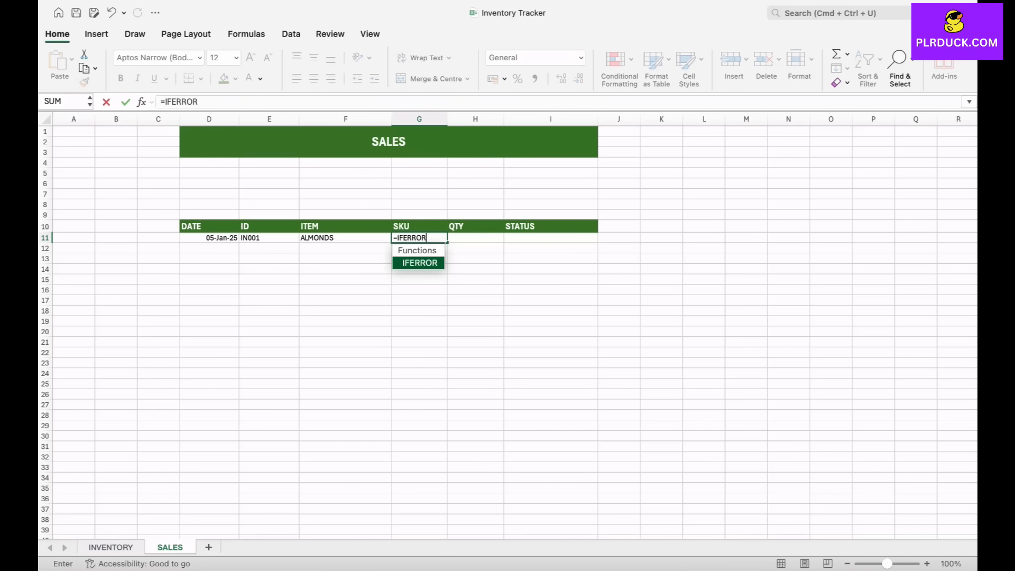
pyautogui.write('(')
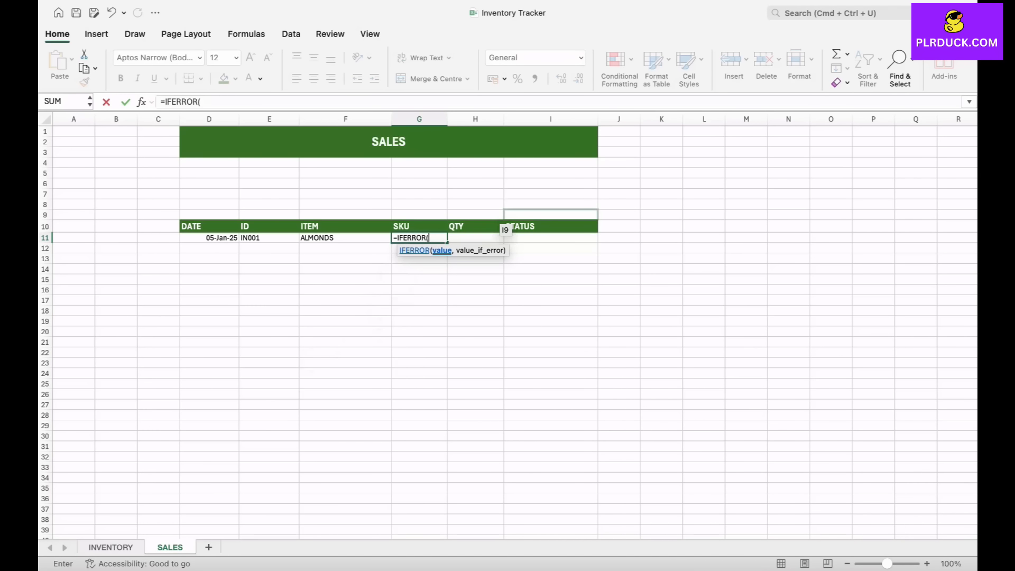
pyautogui.write('VLOOKUP(')
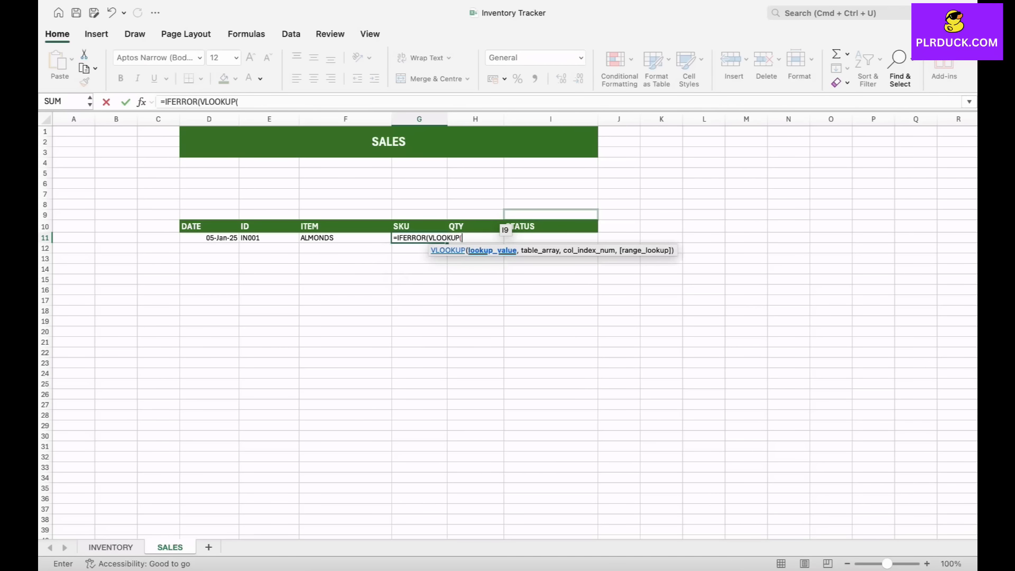
pyautogui.click(388, 239)
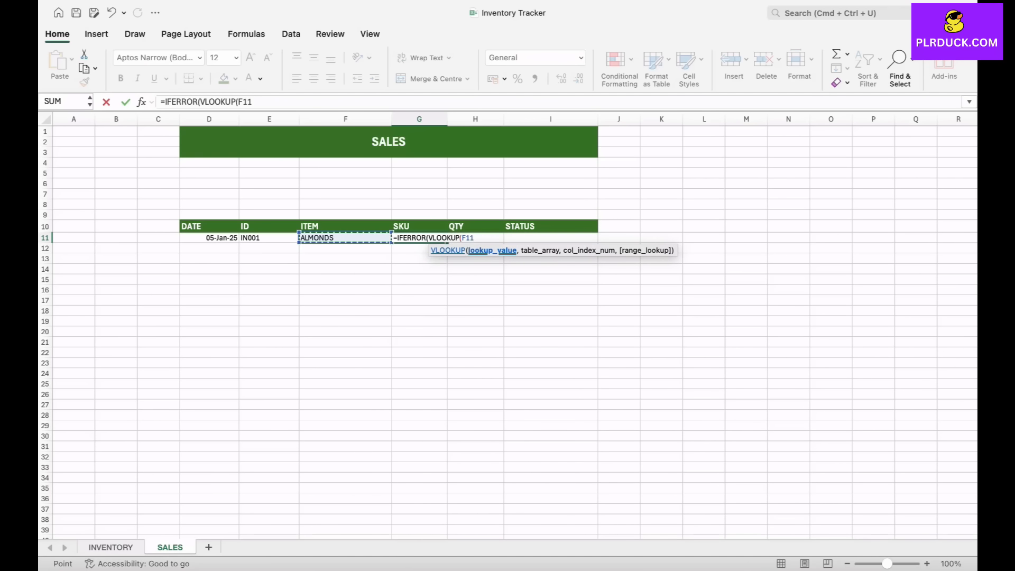
pyautogui.write(',')
pyautogui.click(111, 547)
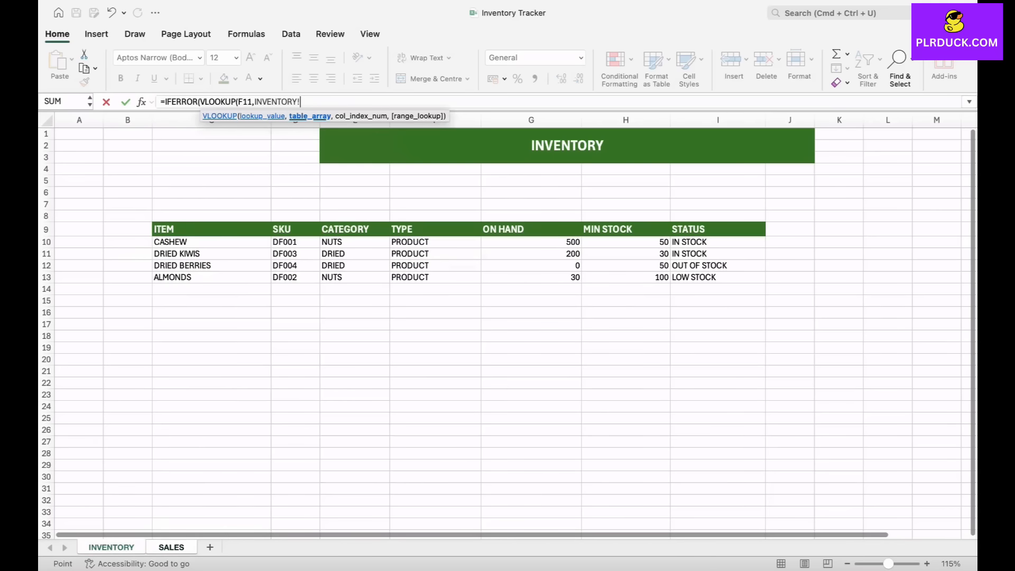
pyautogui.moveTo(197, 245); pyautogui.dragTo(315, 281)
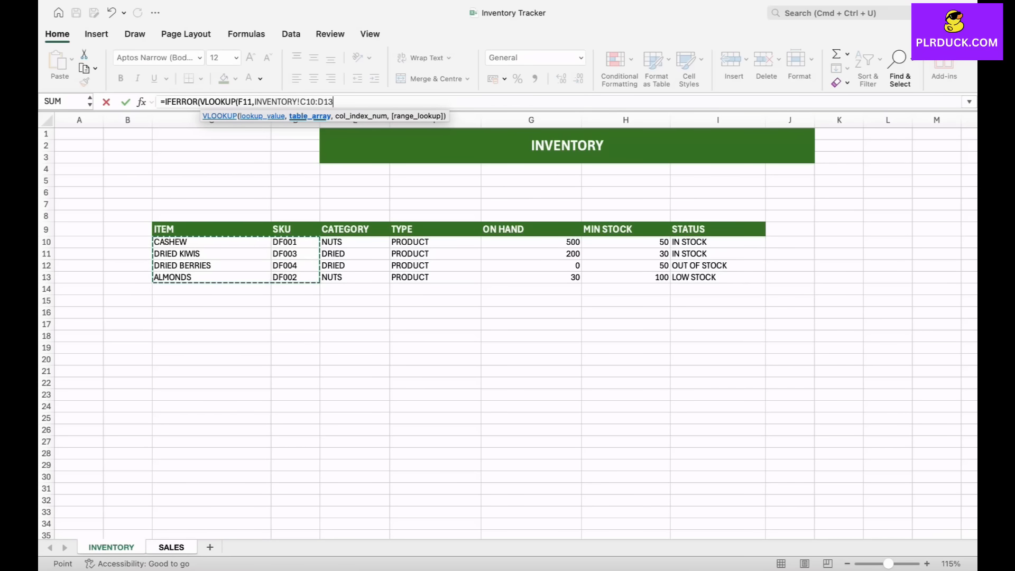
pyautogui.write(',')
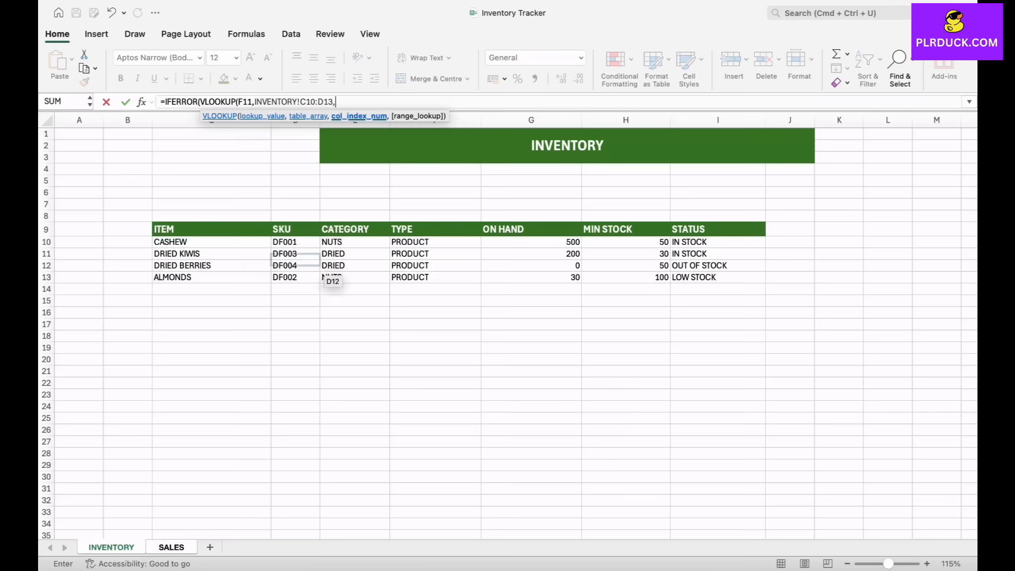
pyautogui.write('2')
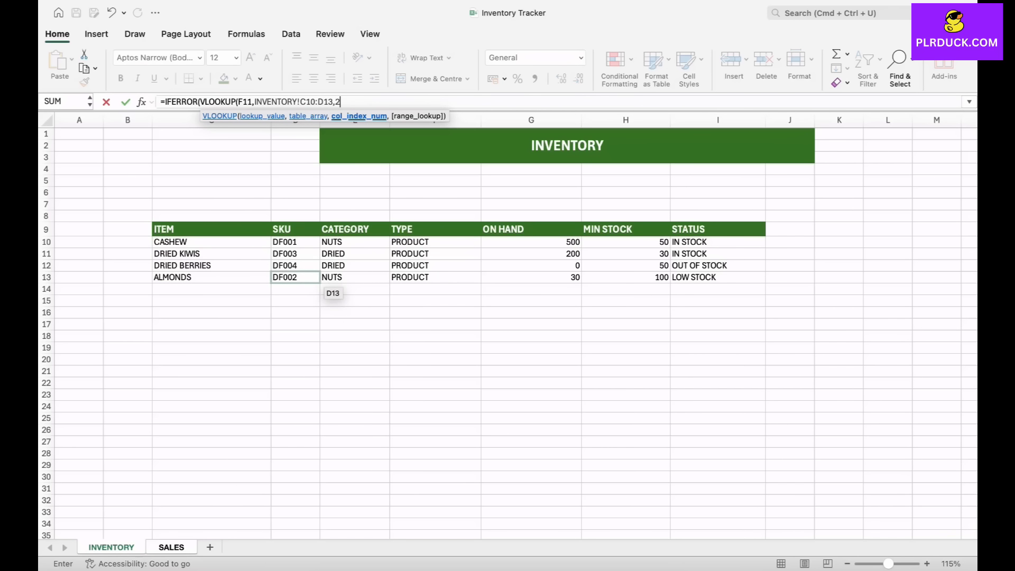
pyautogui.write(',FA')
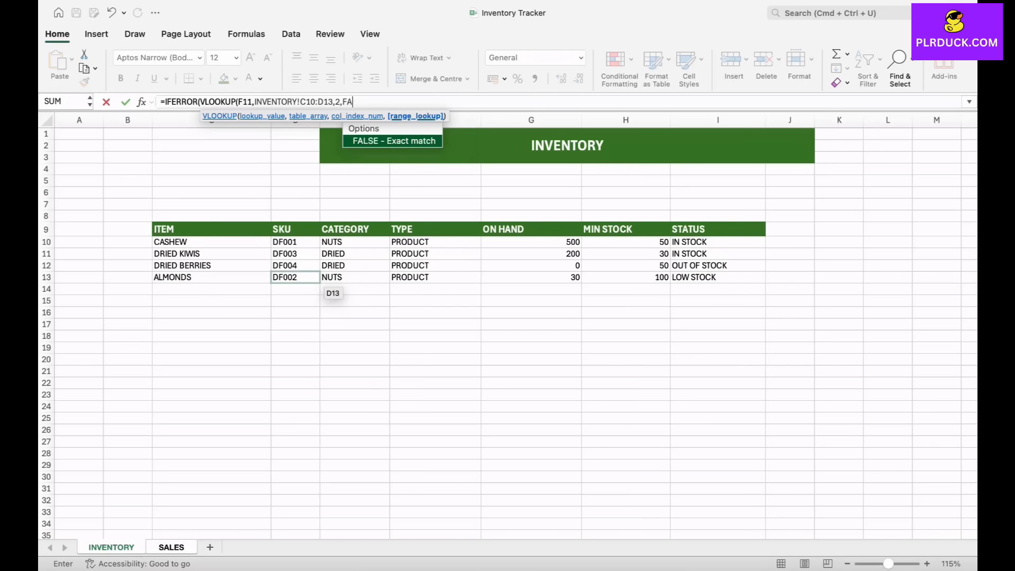
pyautogui.write('LSE)')
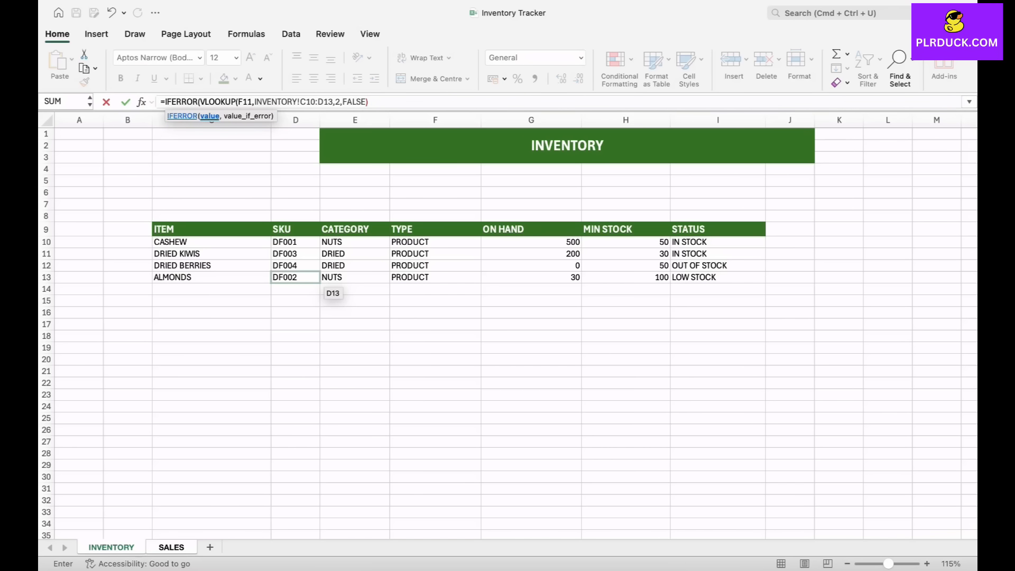
pyautogui.write(',"")')
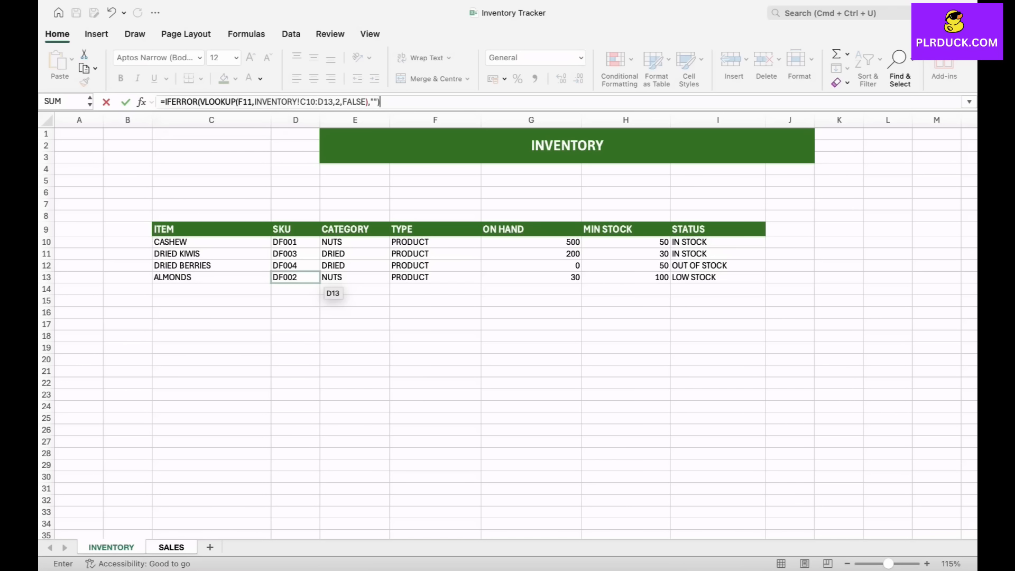
pyautogui.press('Return')
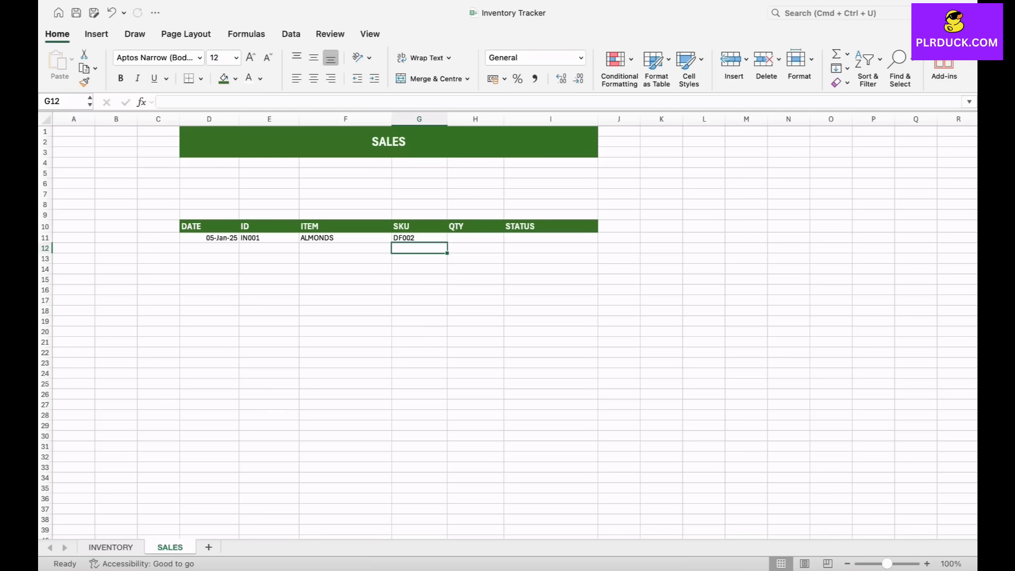
# Make the INVENTORY lookup range in the G11 SKU formula absolute, as $C$10:$D$13.
pyautogui.click(420, 238)
pyautogui.click(300, 102)
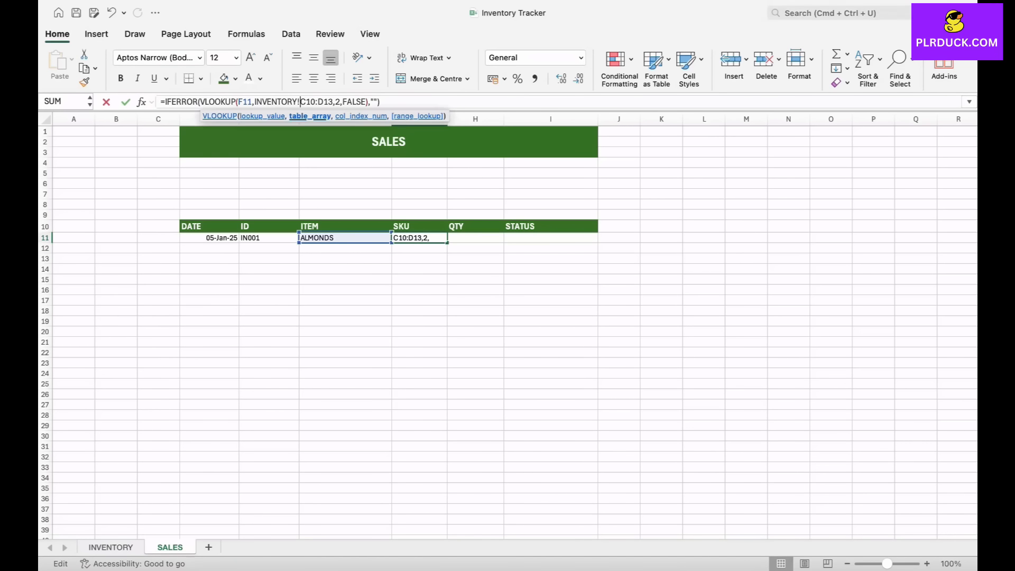
pyautogui.write('$')
pyautogui.press('Right')
pyautogui.write('$')
pyautogui.press('Right')
pyautogui.press('Right')
pyautogui.press('Right')
pyautogui.write('$')
pyautogui.press('Right')
pyautogui.write('$')
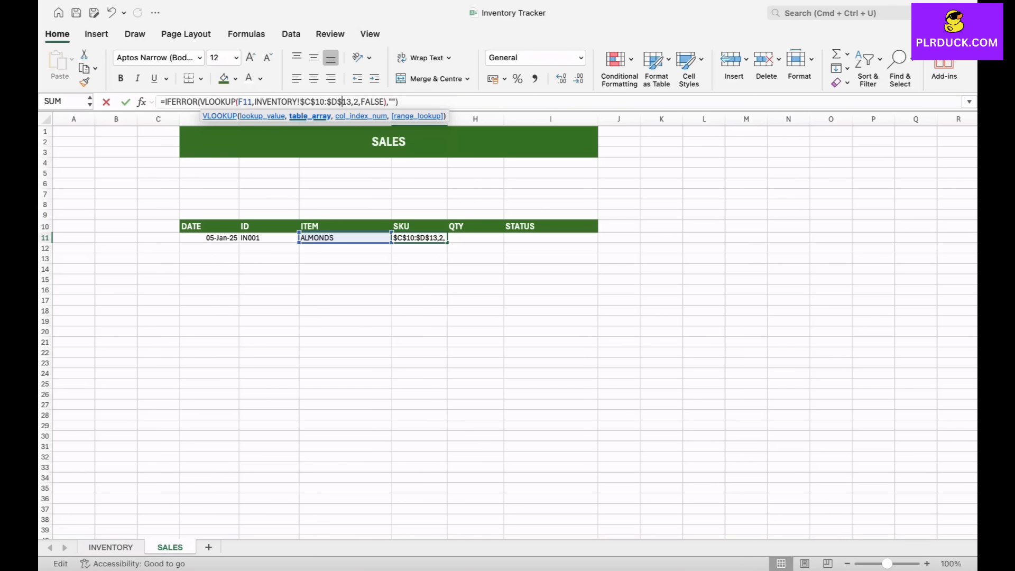
pyautogui.press('Return')
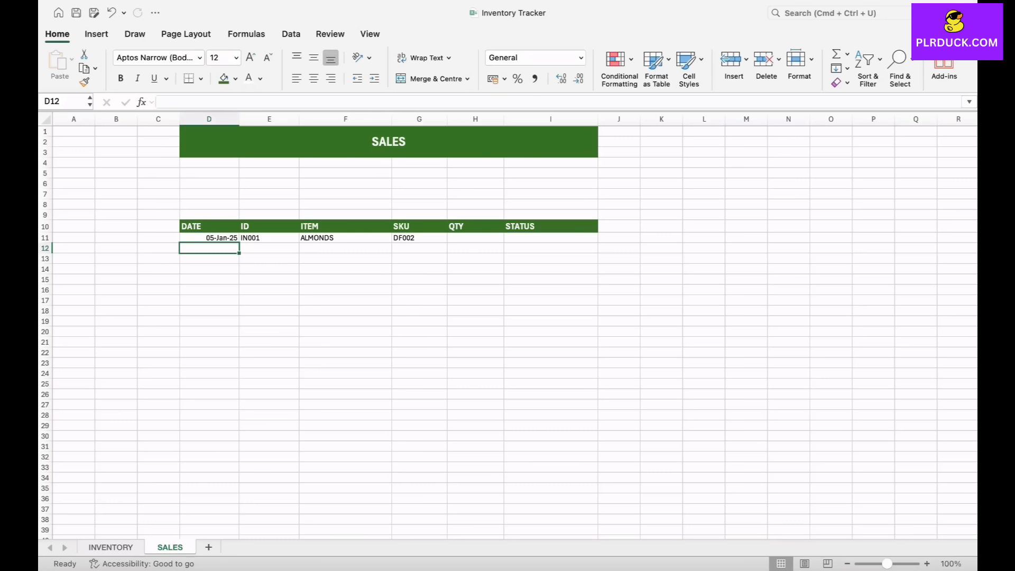
# Enter a quantity of 50 for the ALMONDS sale in H11.
pyautogui.click(476, 238)
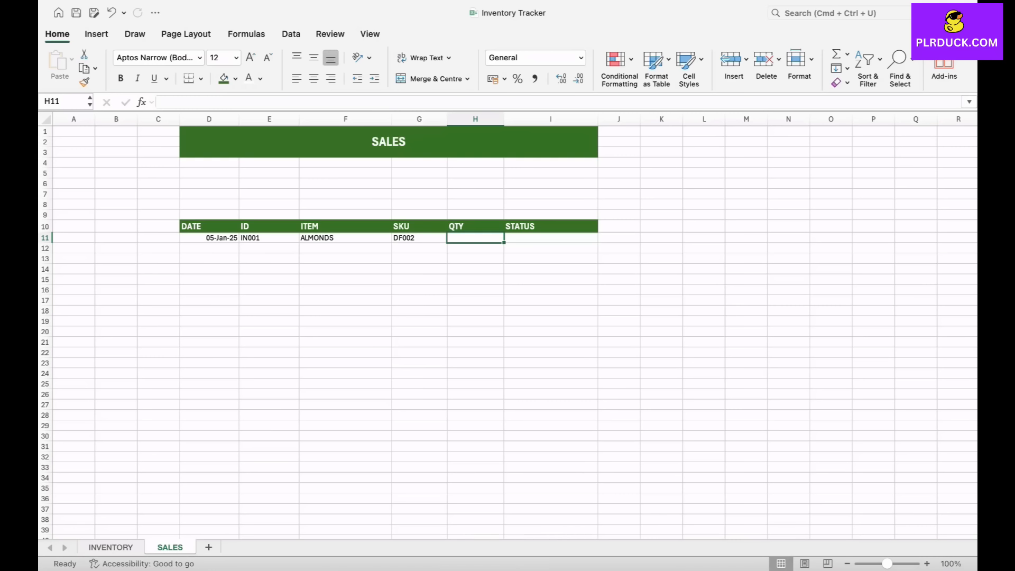
pyautogui.write('50')
pyautogui.click(550, 259)
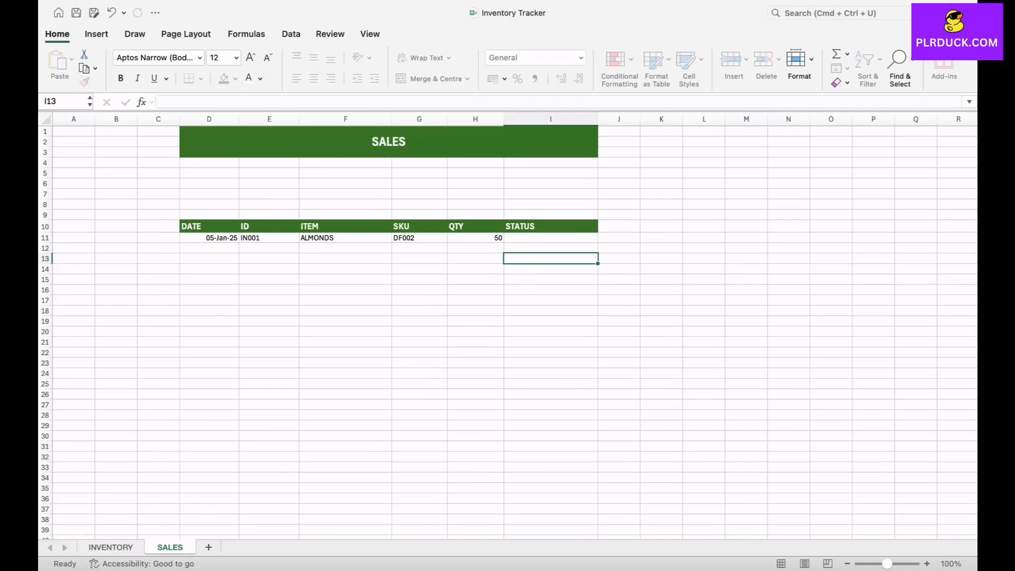
pyautogui.click(551, 238)
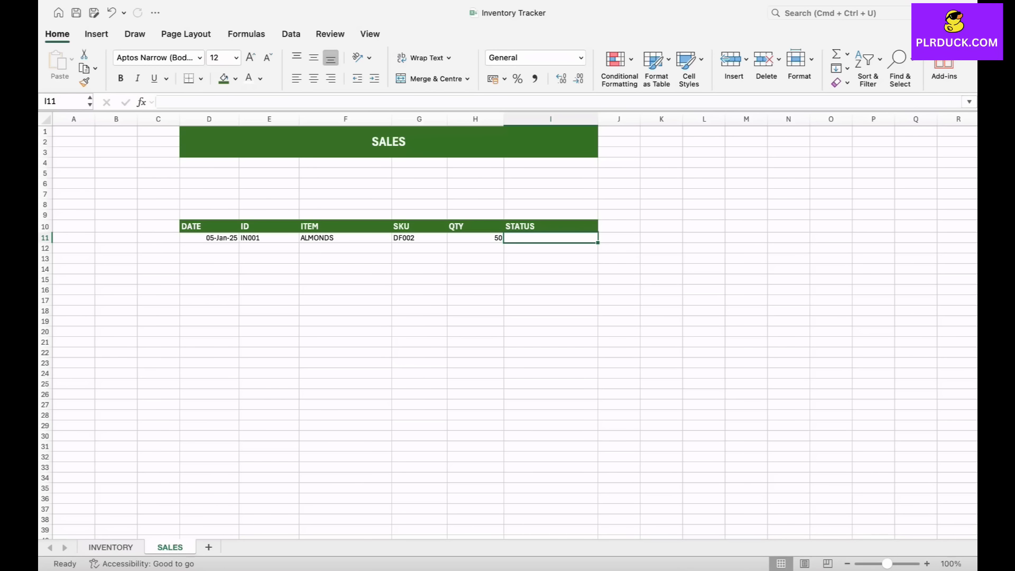
# Start a status list in O10:O13 with TO PACK, READY TO SHIP, SHIPPED and DELIVERED.
pyautogui.click(831, 227)
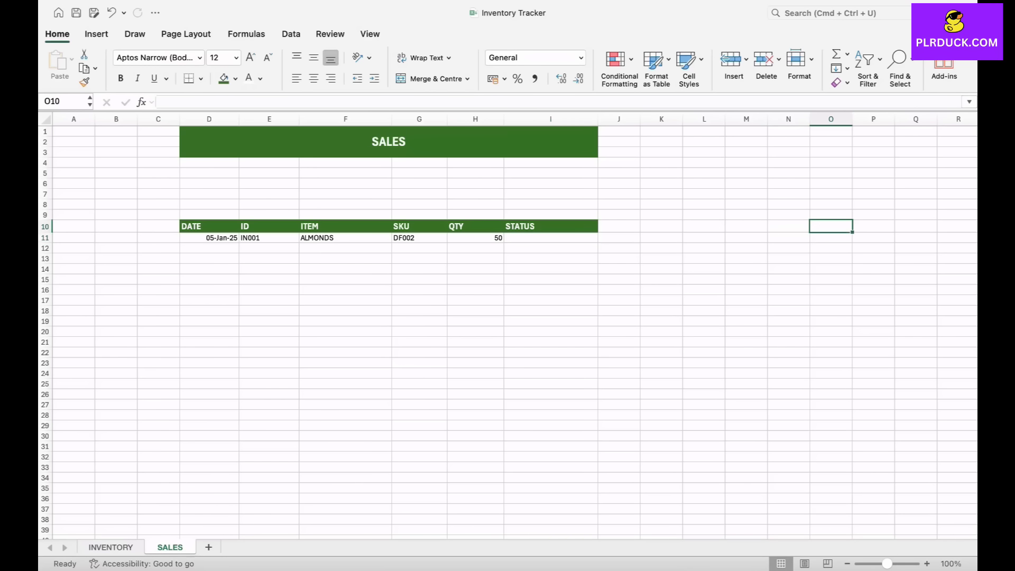
pyautogui.hscroll(2, 508, 327)
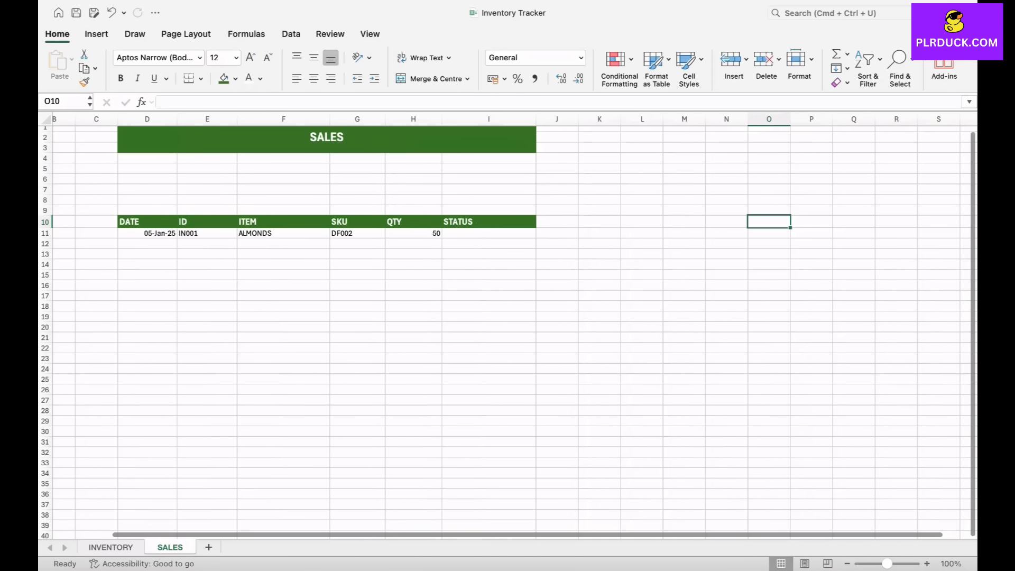
pyautogui.scroll(1, 507, 328)
pyautogui.hscroll(-1, 507, 328)
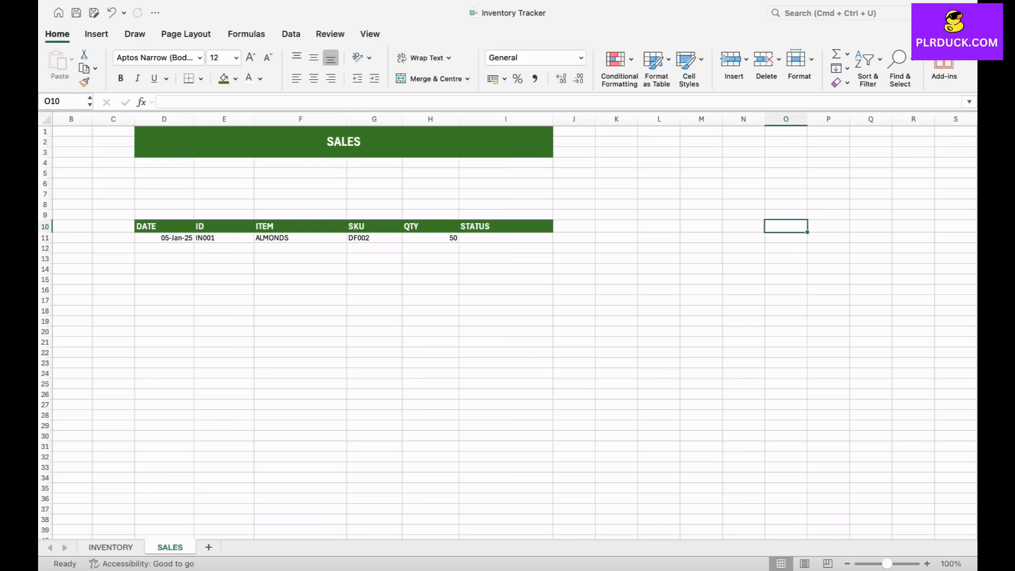
pyautogui.write('TO')
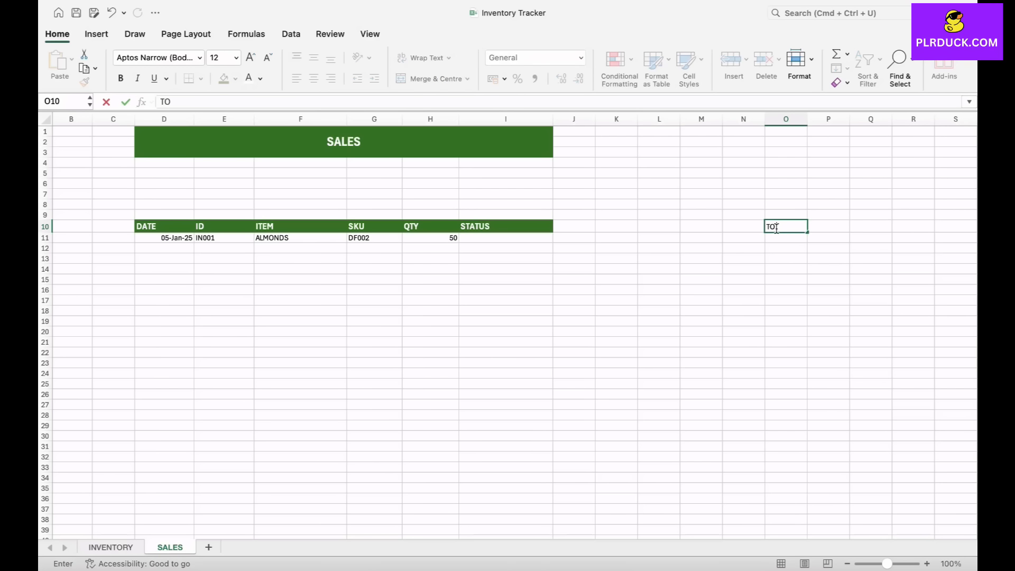
pyautogui.write(' PACK')
pyautogui.press('Return')
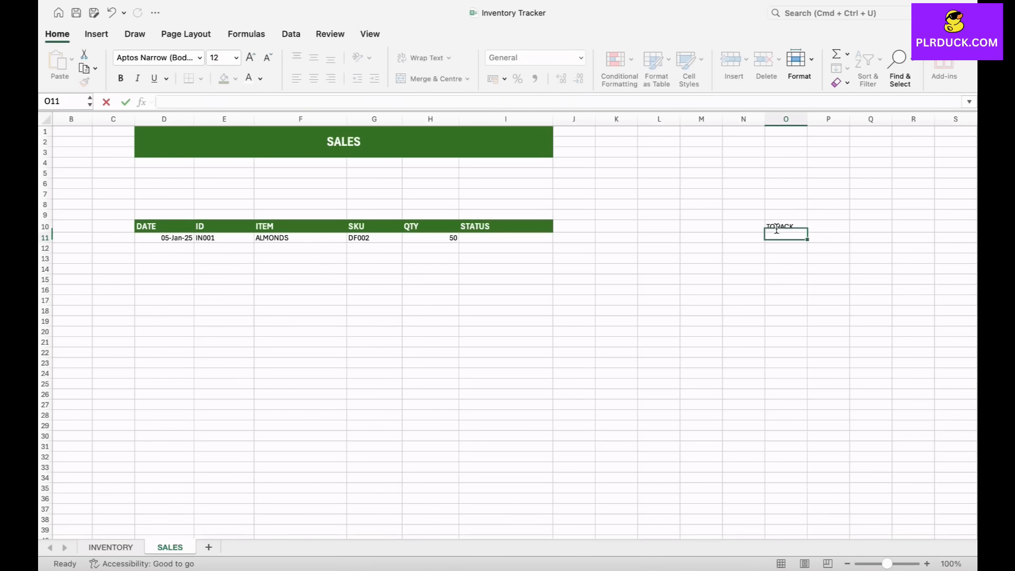
pyautogui.write('READY')
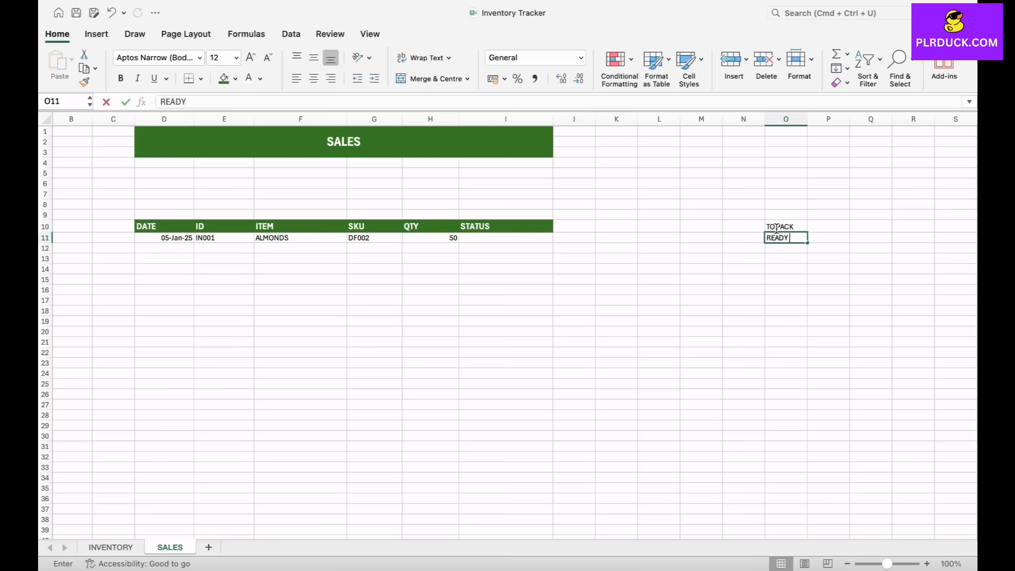
pyautogui.write(' TO SHIP')
pyautogui.press('Return')
pyautogui.write('SHIPPED')
pyautogui.press('Return')
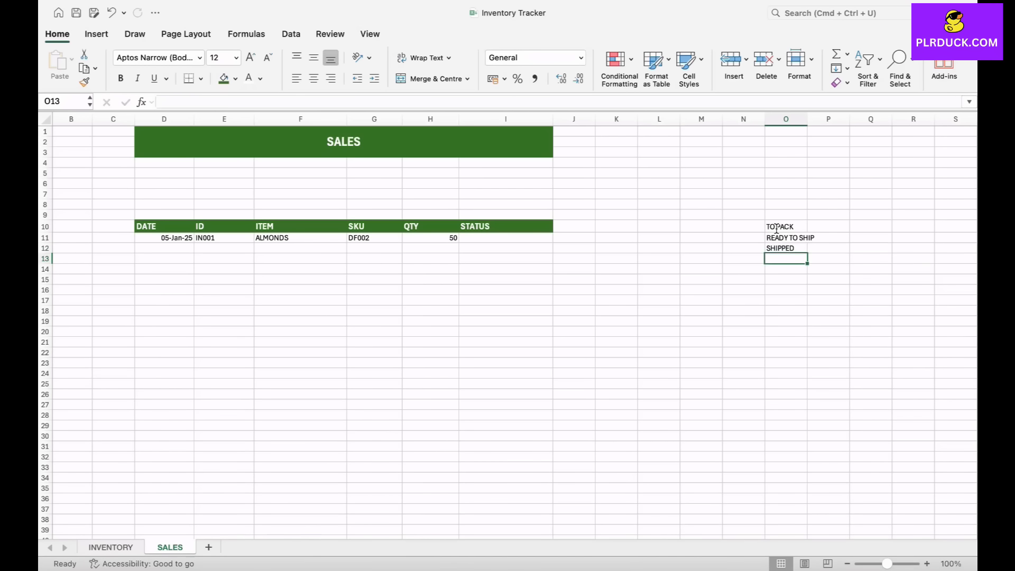
pyautogui.write('DELIVERED')
pyautogui.press('Return')
# Complete the status list in O14:O18 with CANCELED, ON HOLD, LOST, RETURNED TO INVENTORY and DISCARDED.
pyautogui.write('CAN')
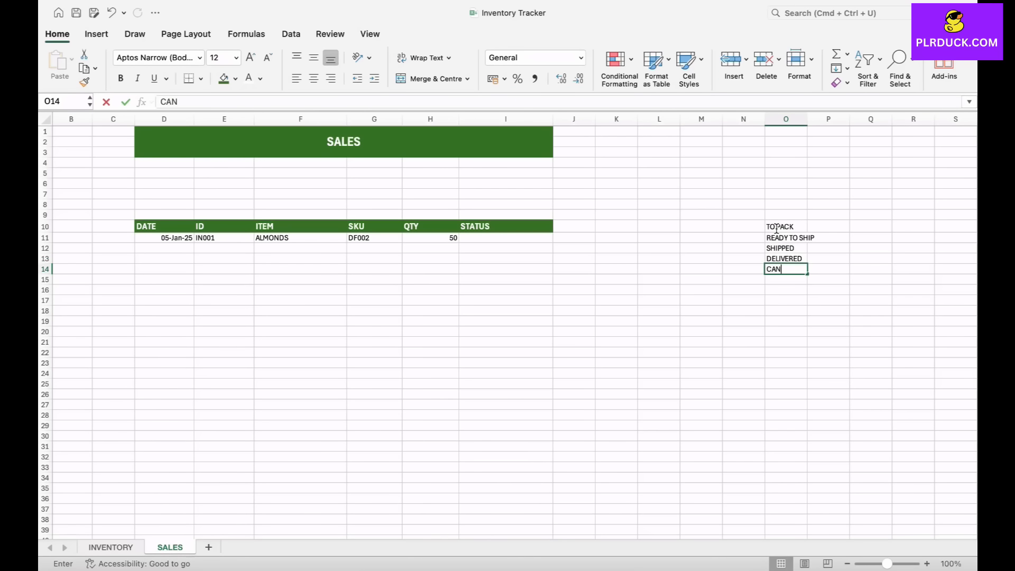
pyautogui.write('CELED')
pyautogui.press('Return')
pyautogui.write('ON HOLD')
pyautogui.press('Return')
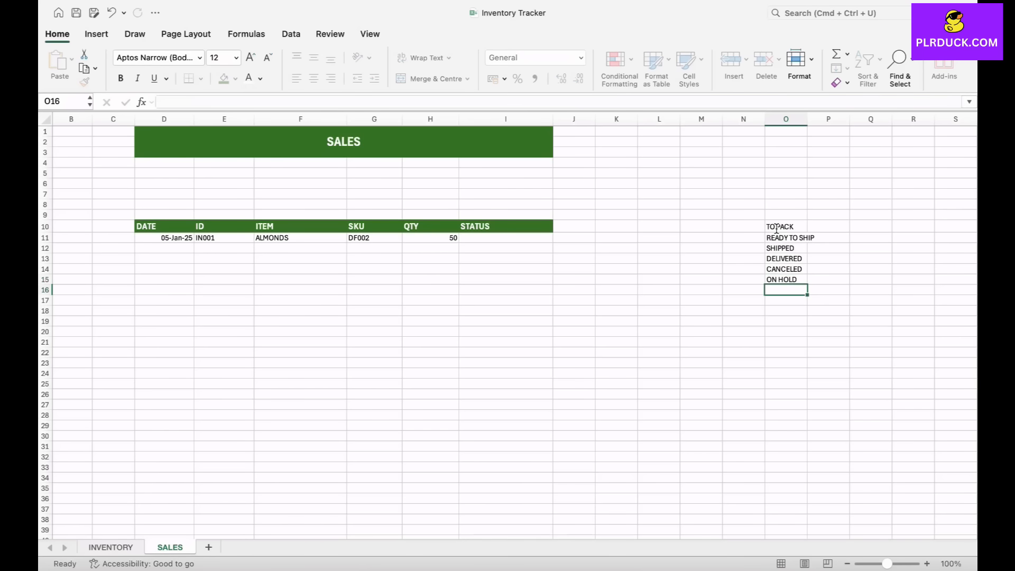
pyautogui.write('LOST')
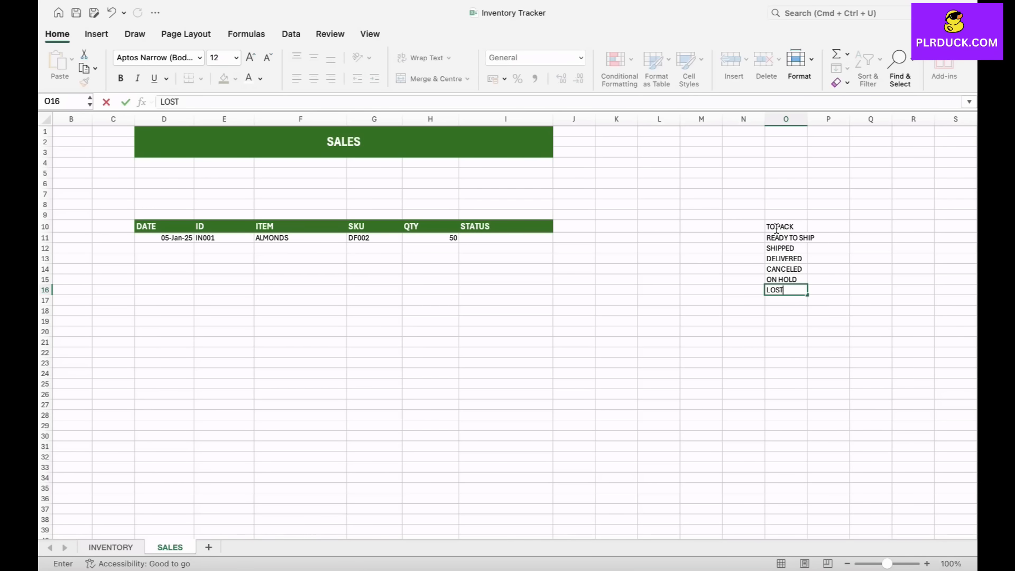
pyautogui.press('Return')
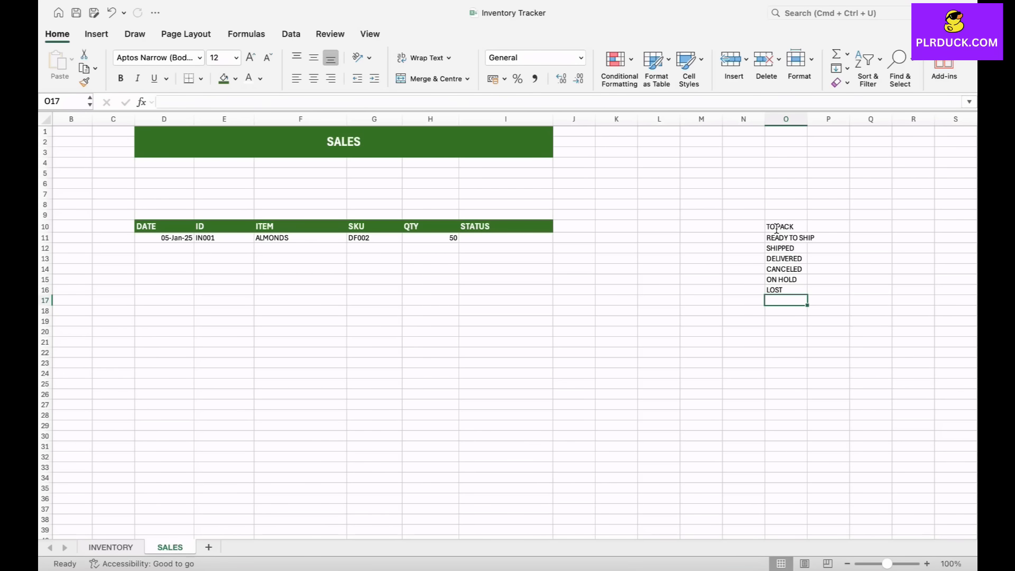
pyautogui.write('RETURNED TO INVENTORY')
pyautogui.press('Return')
pyautogui.write('DISCARDED')
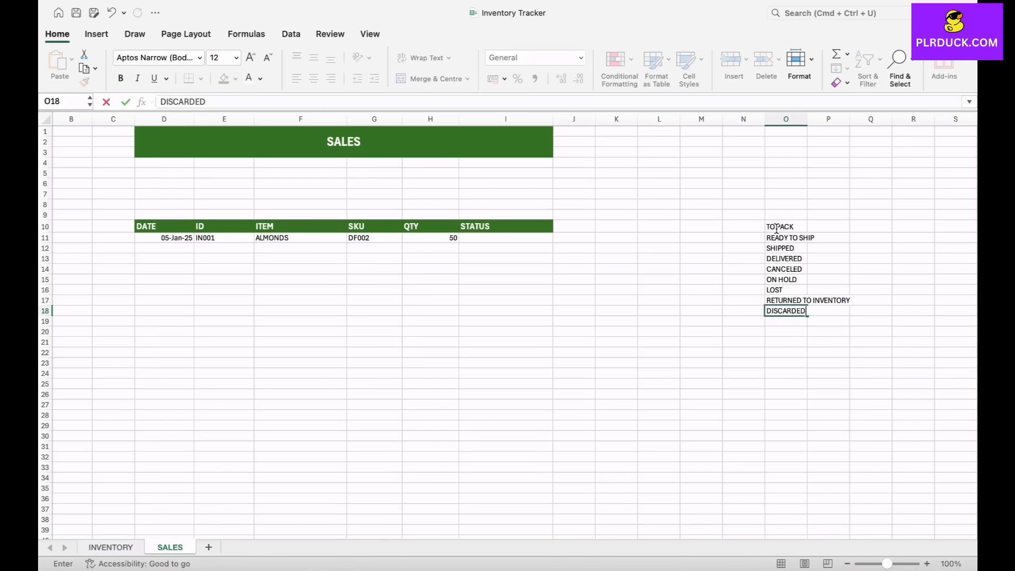
pyautogui.press('Return')
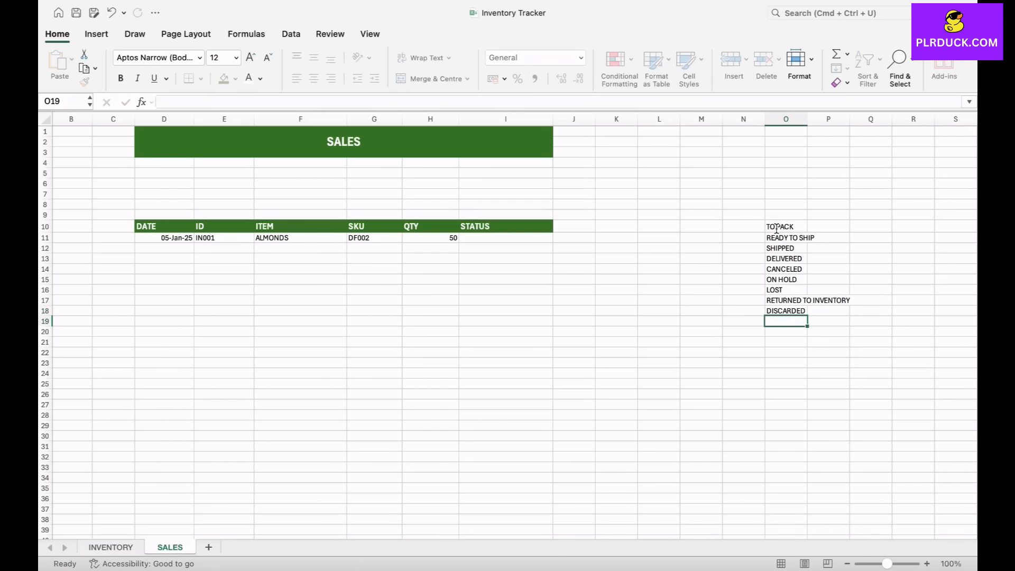
pyautogui.moveTo(786, 226); pyautogui.dragTo(786, 312)
pyautogui.click(701, 300)
# Add a data validation list to STATUS cell I11 with =$O$10:$O$18 as its source, and check the resulting options.
pyautogui.click(505, 238)
pyautogui.click(290, 34)
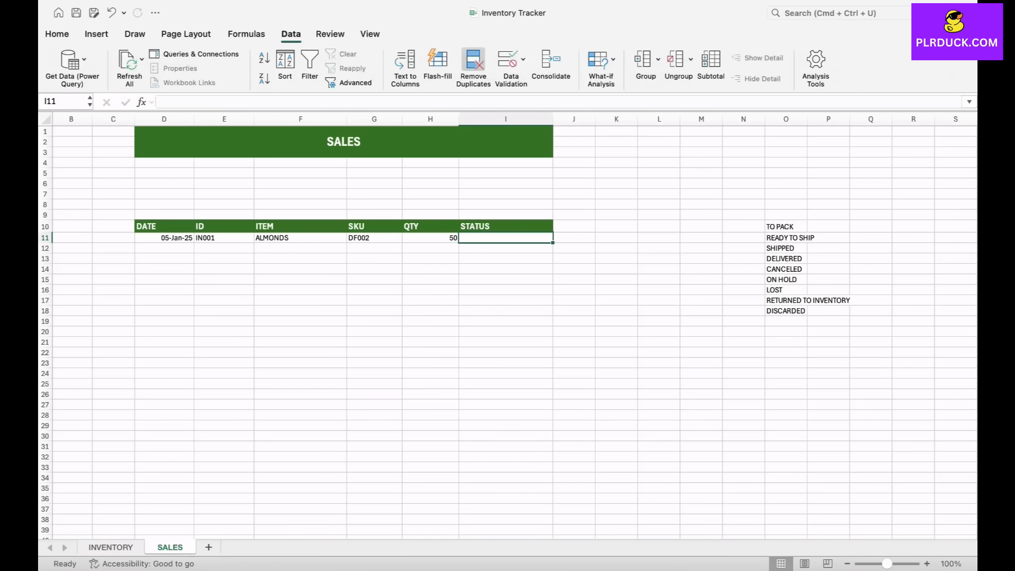
pyautogui.click(523, 59)
pyautogui.click(559, 81)
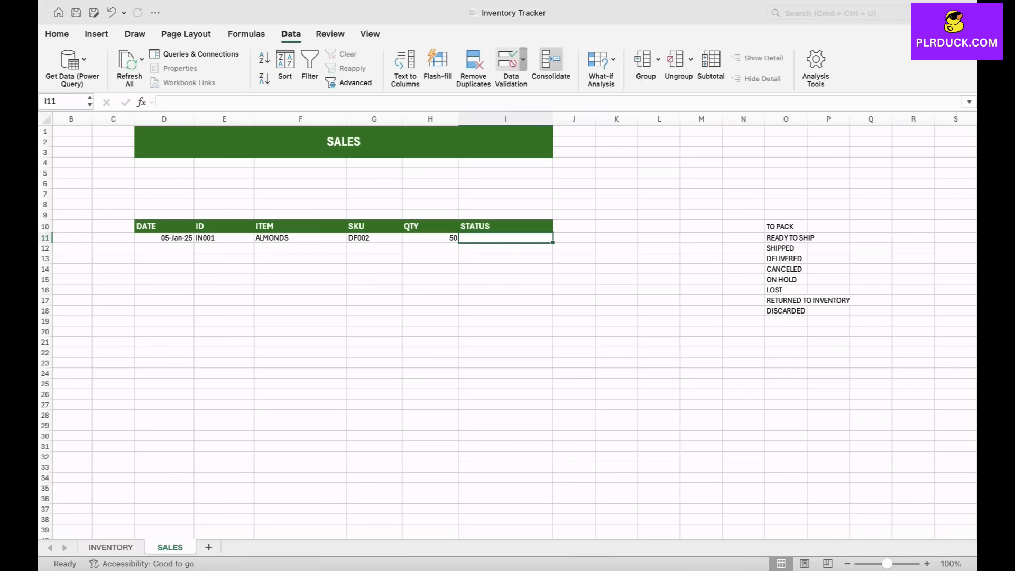
pyautogui.click(432, 164)
pyautogui.click(430, 207)
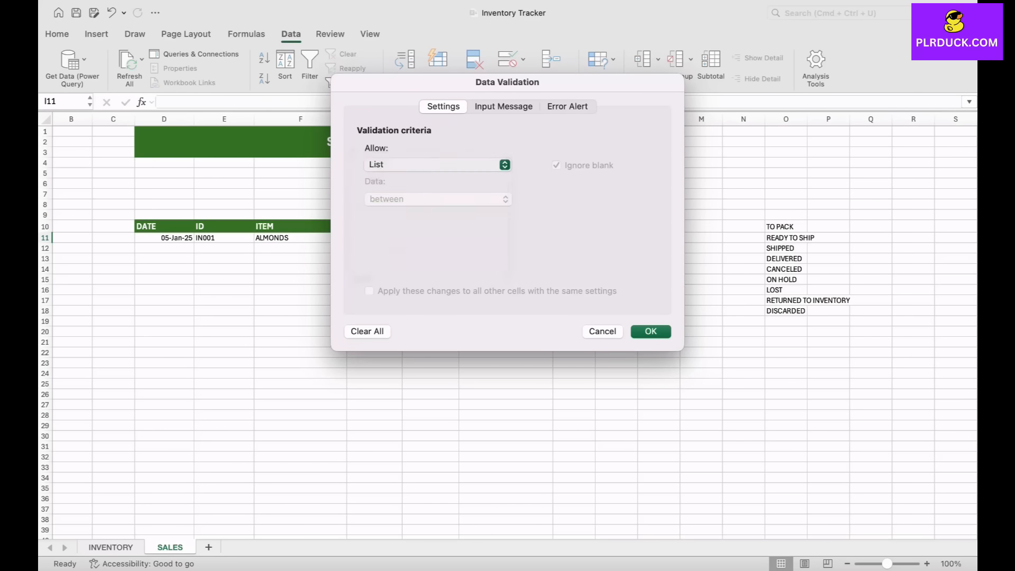
pyautogui.click(501, 235)
pyautogui.click(645, 235)
pyautogui.moveTo(786, 227); pyautogui.dragTo(786, 312)
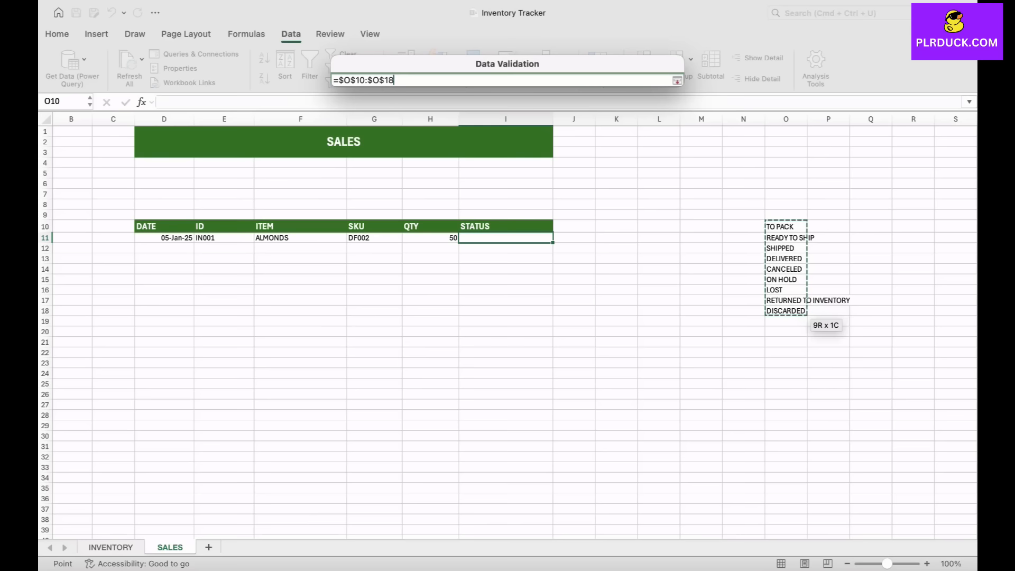
pyautogui.press('Return')
pyautogui.press('Return')
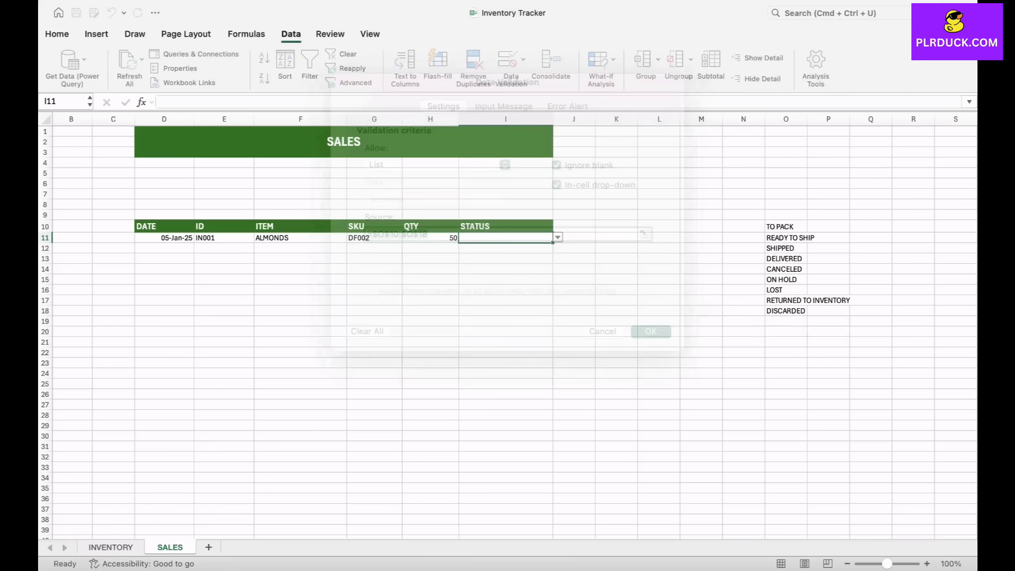
pyautogui.hotkey('alt', 'Down')
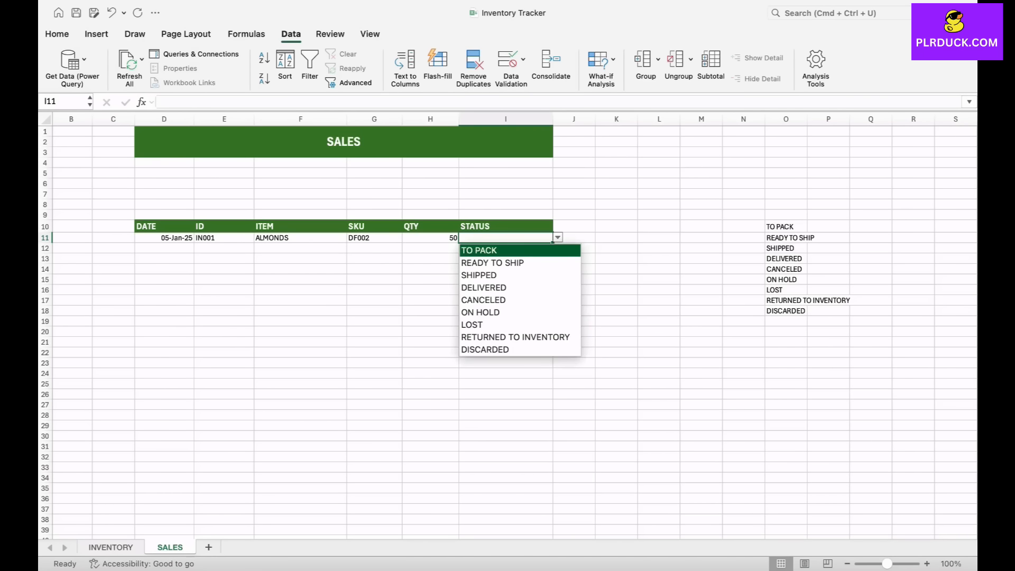
pyautogui.press('Escape')
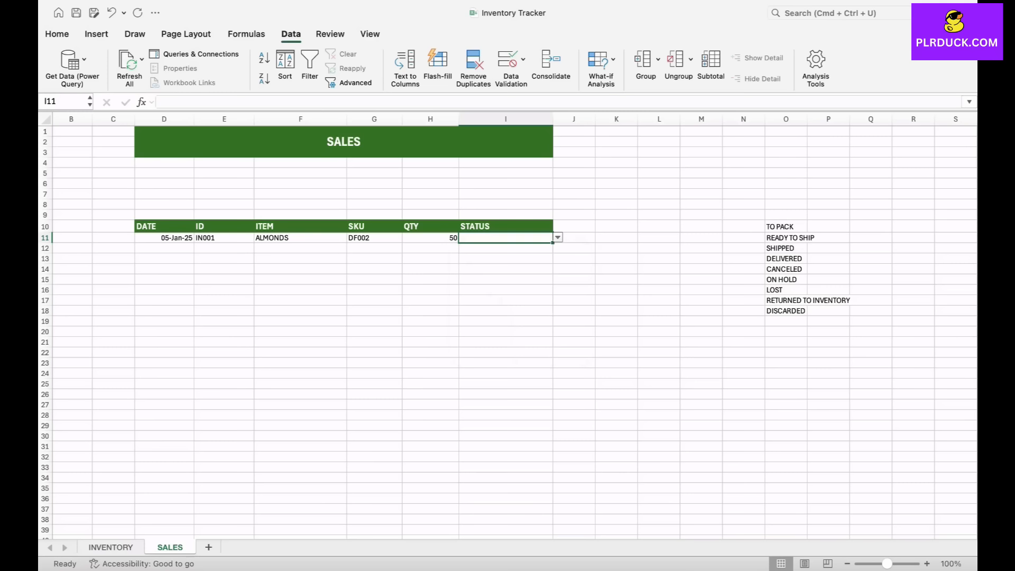
# Copy the status validation from I11 down through I24 and set the ALMONDS sale's status to SHIPPED.
pyautogui.moveTo(553, 242); pyautogui.dragTo(552, 378)
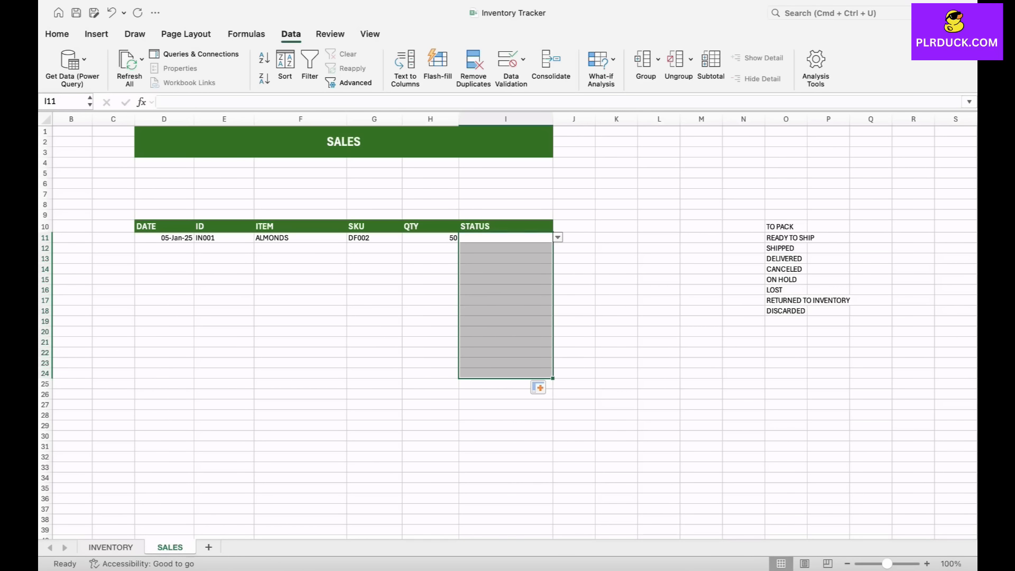
pyautogui.click(617, 269)
pyautogui.click(506, 238)
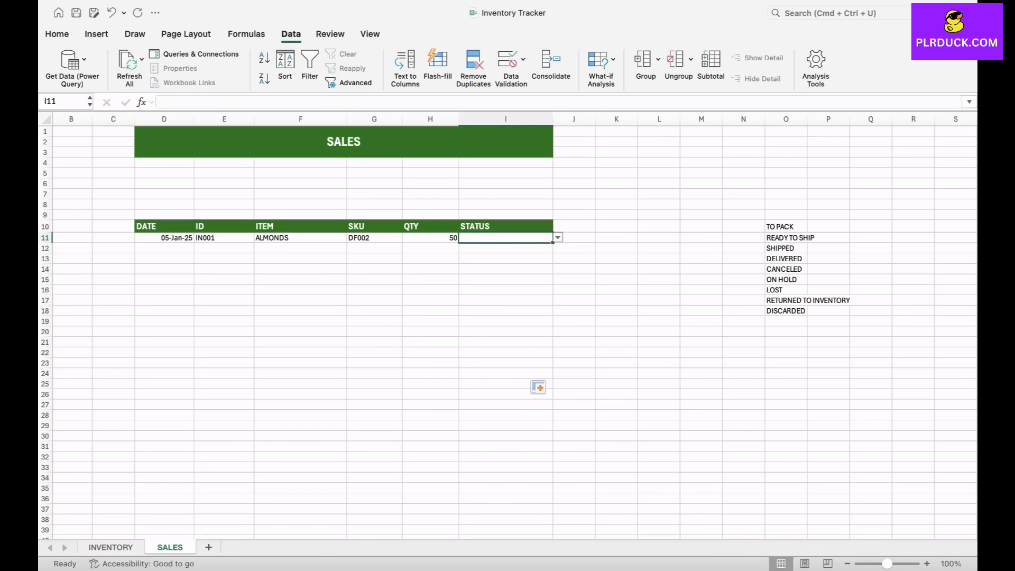
pyautogui.click(558, 238)
pyautogui.click(508, 276)
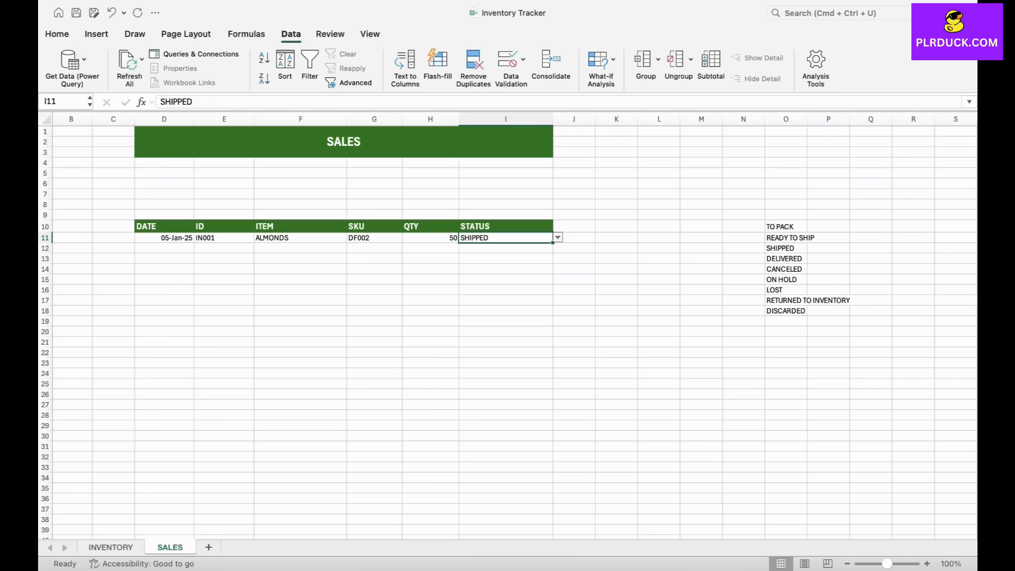
# Fill D12:F12 of the second sales record with the date 10 FEB 2025, the sale's ID and the item DRIED KIWIS.
pyautogui.click(164, 249)
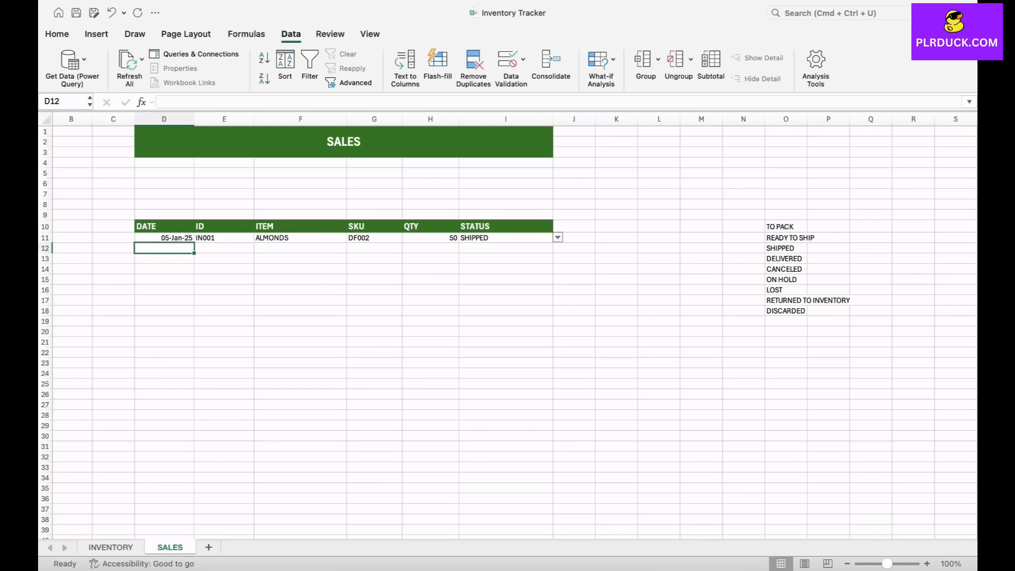
pyautogui.write('10 FEB 2025')
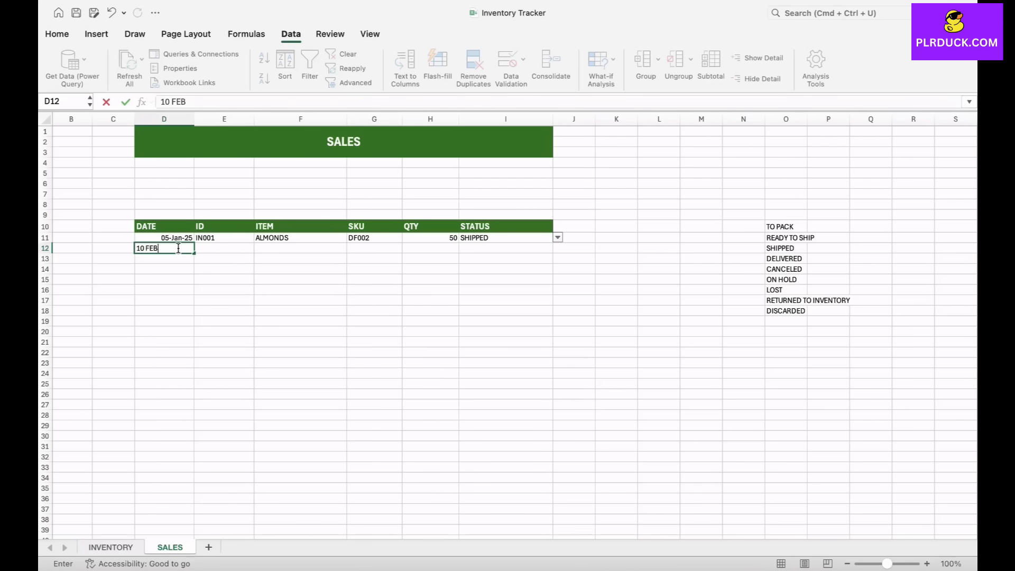
pyautogui.press('Tab')
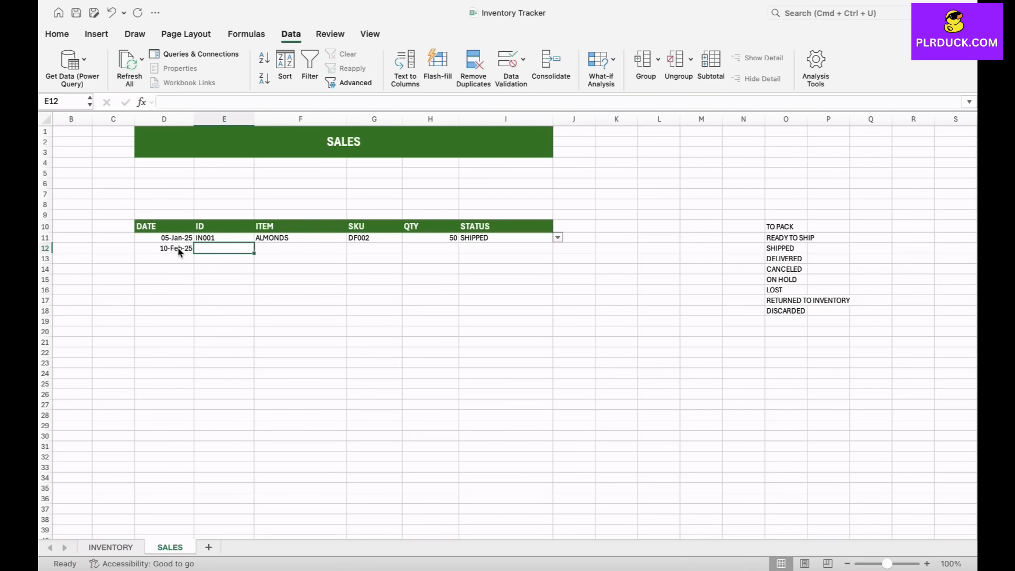
pyautogui.write('IN002')
pyautogui.press('Tab')
pyautogui.write('DRIED ')
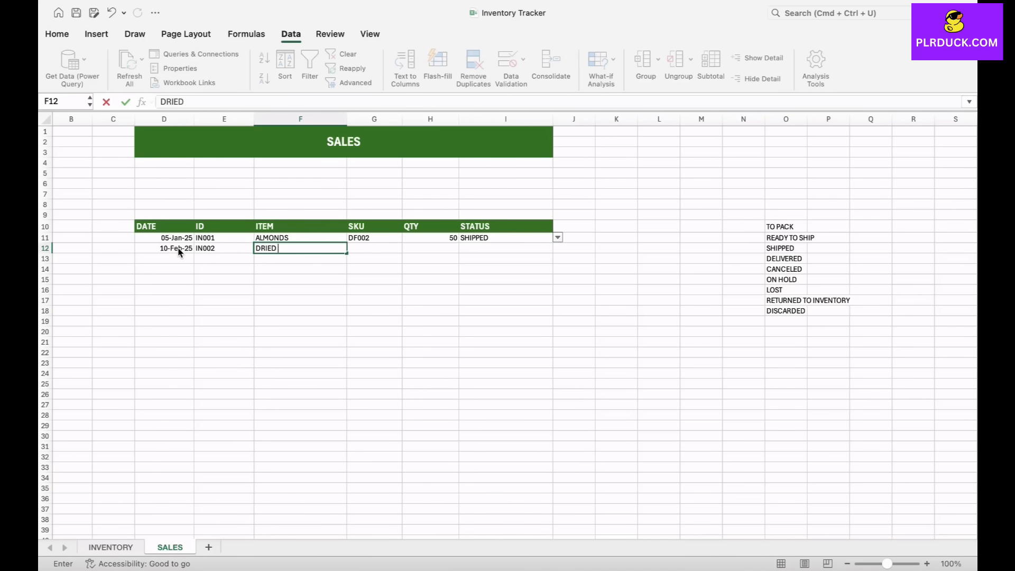
pyautogui.write('KIWIS')
pyautogui.press('Tab')
pyautogui.press('Tab')
# Copy the SKU lookup formula from G11 down through G15.
pyautogui.click(374, 238)
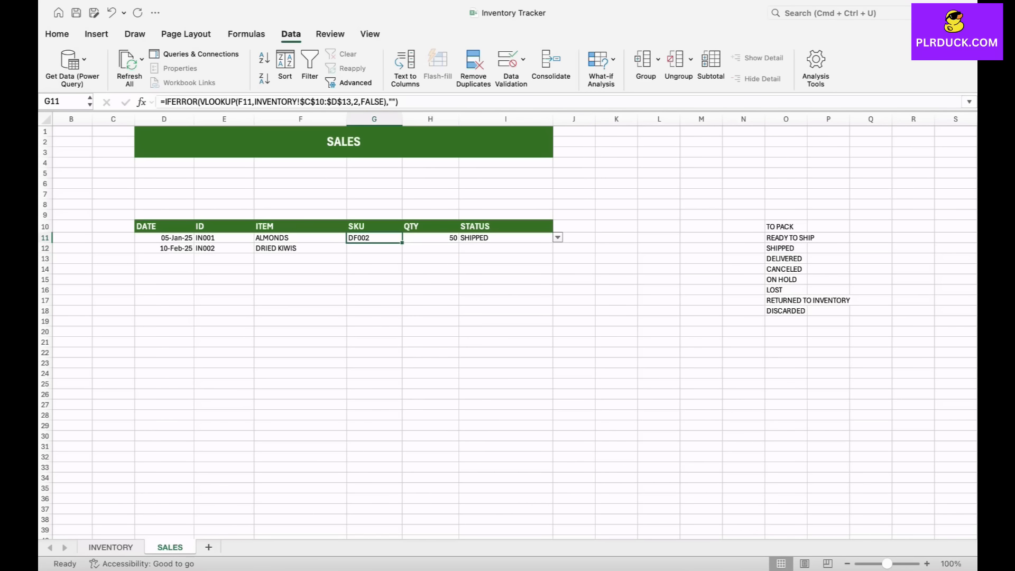
pyautogui.moveTo(402, 243); pyautogui.dragTo(402, 284)
pyautogui.click(430, 248)
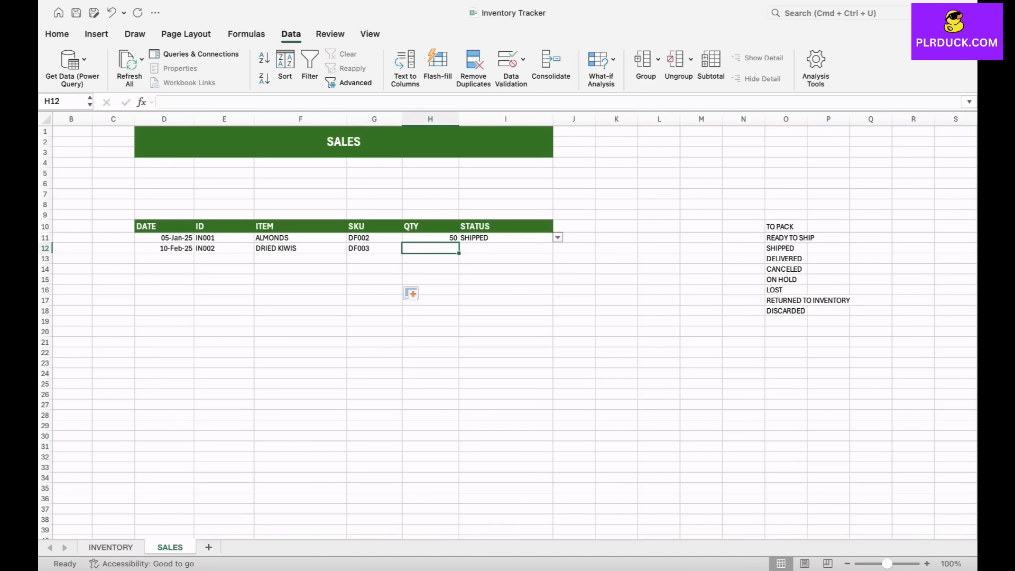
# Complete the DRIED KIWIS sale in row 12 with a quantity of 100 and the status DELIVERED.
pyautogui.write('100')
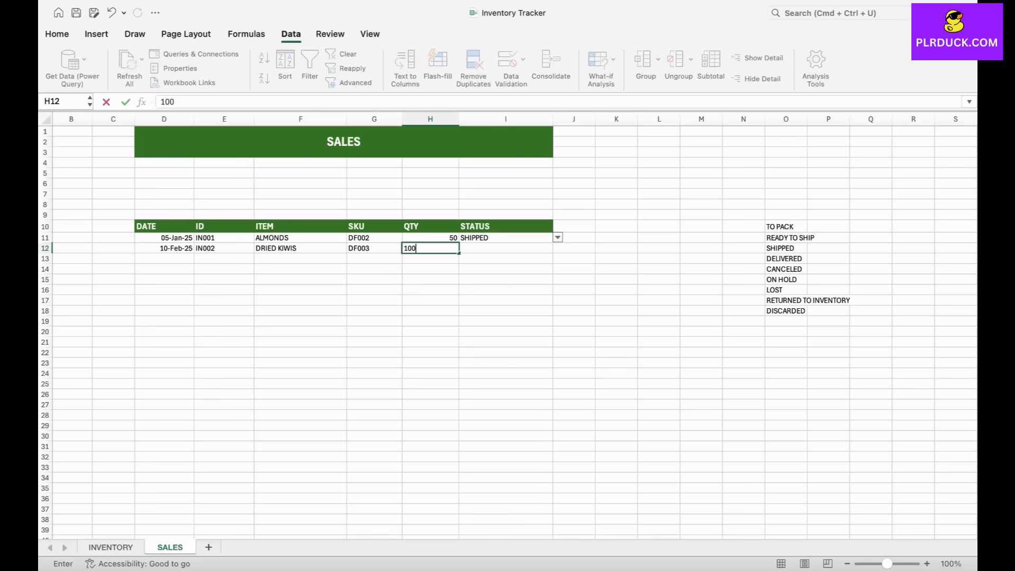
pyautogui.press('Tab')
pyautogui.hotkey('alt', 'Down')
pyautogui.press('Down')
pyautogui.press('Down')
pyautogui.press('Return')
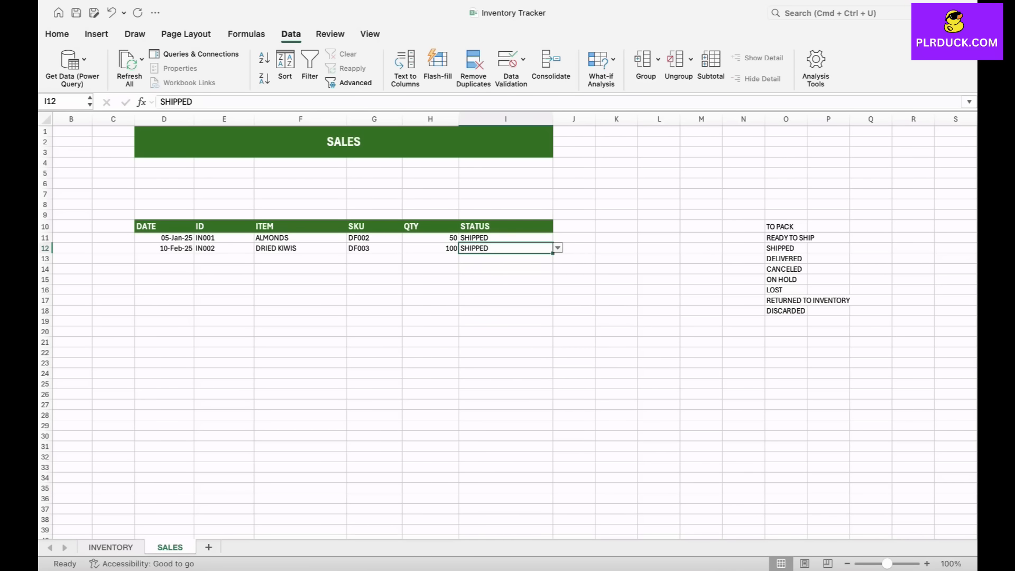
pyautogui.click(558, 248)
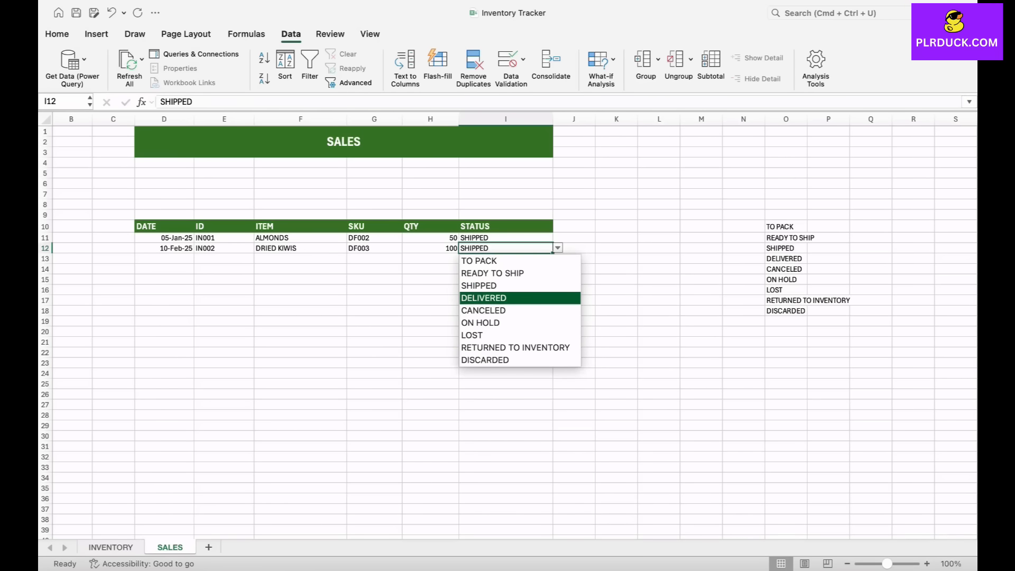
pyautogui.press('Return')
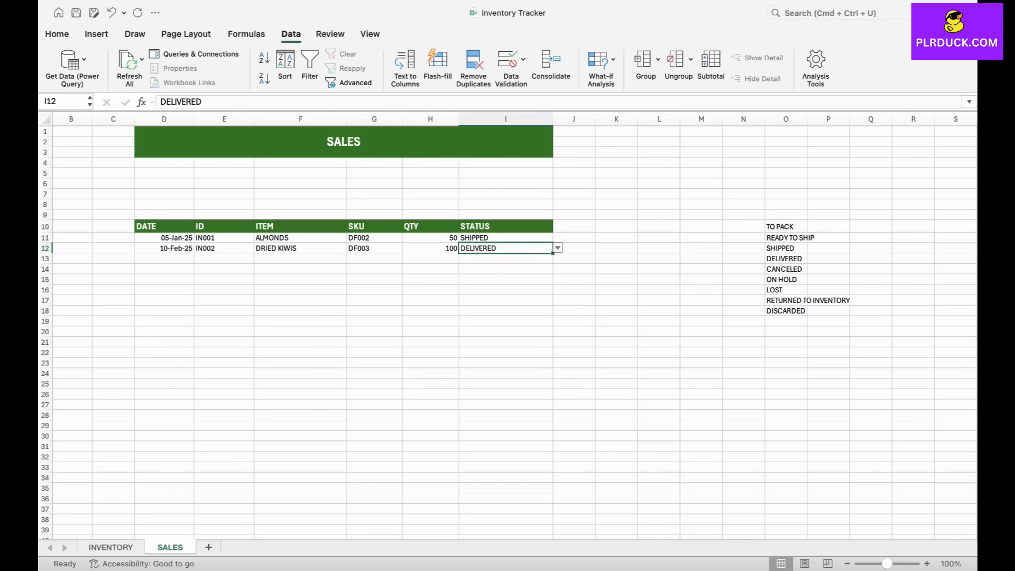
# Fill D13:F13 of the third sales record with the date 5 MAR 2025, the sale's ID and the item CASHEWS.
pyautogui.click(164, 259)
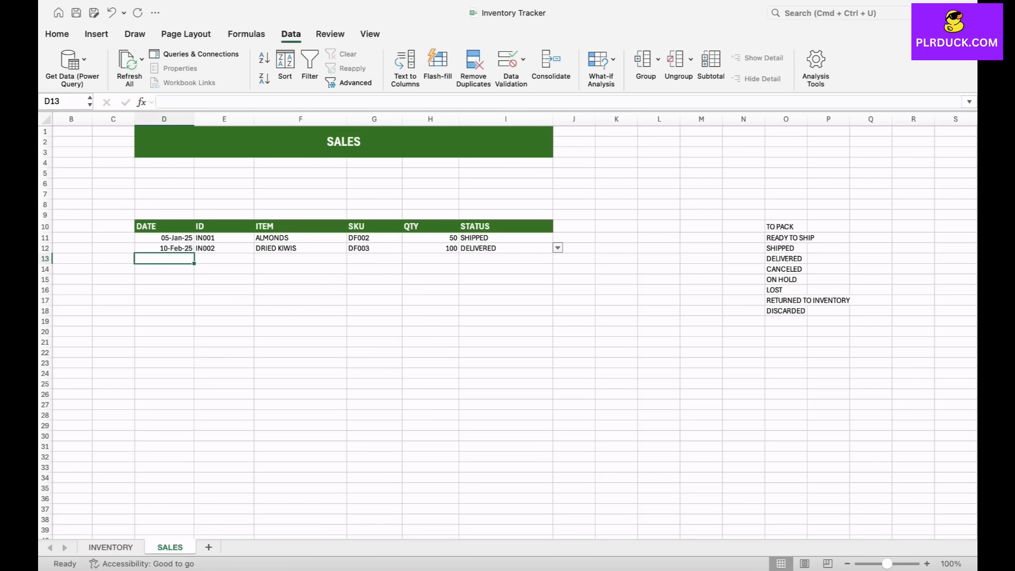
pyautogui.write('5 MAR')
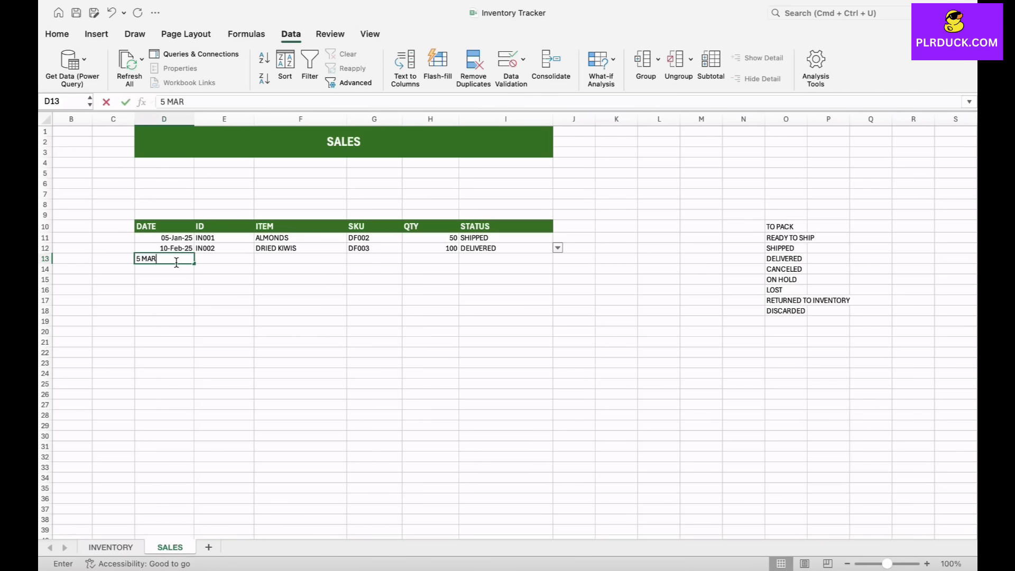
pyautogui.write(' 2025')
pyautogui.press('Tab')
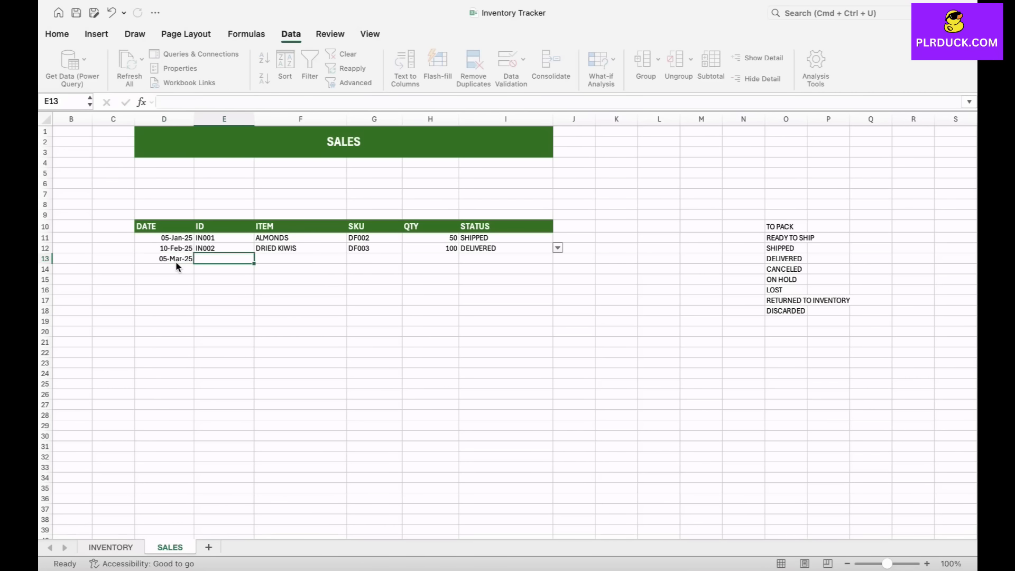
pyautogui.write('IN003')
pyautogui.press('Tab')
pyautogui.write('CA')
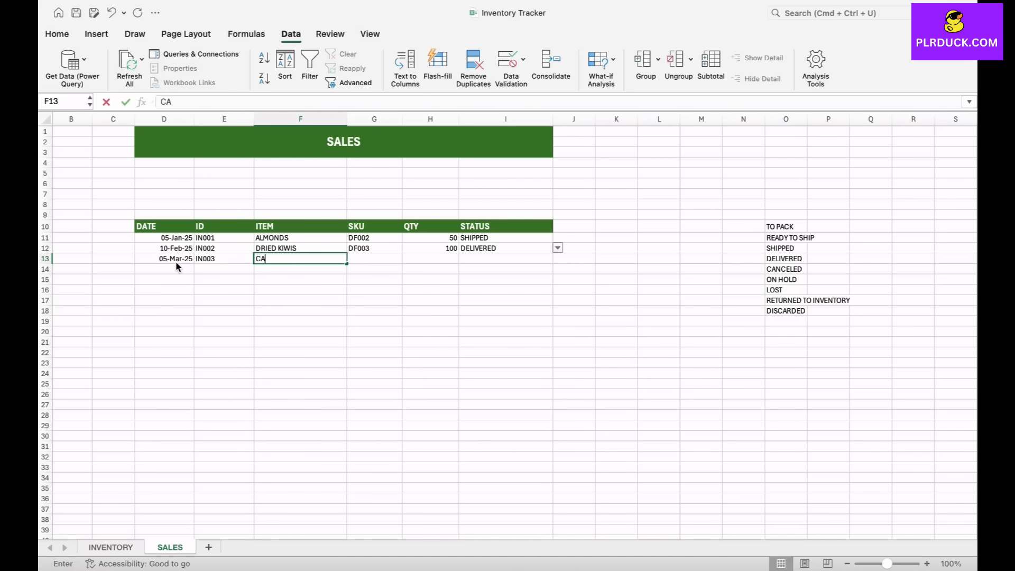
pyautogui.write('SHEWS')
pyautogui.press('Tab')
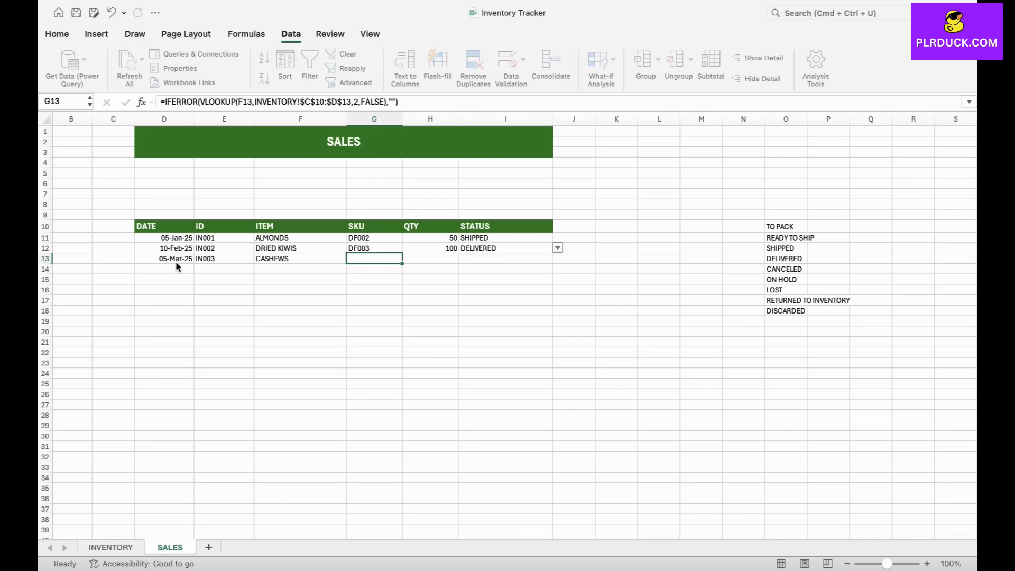
pyautogui.press('Tab')
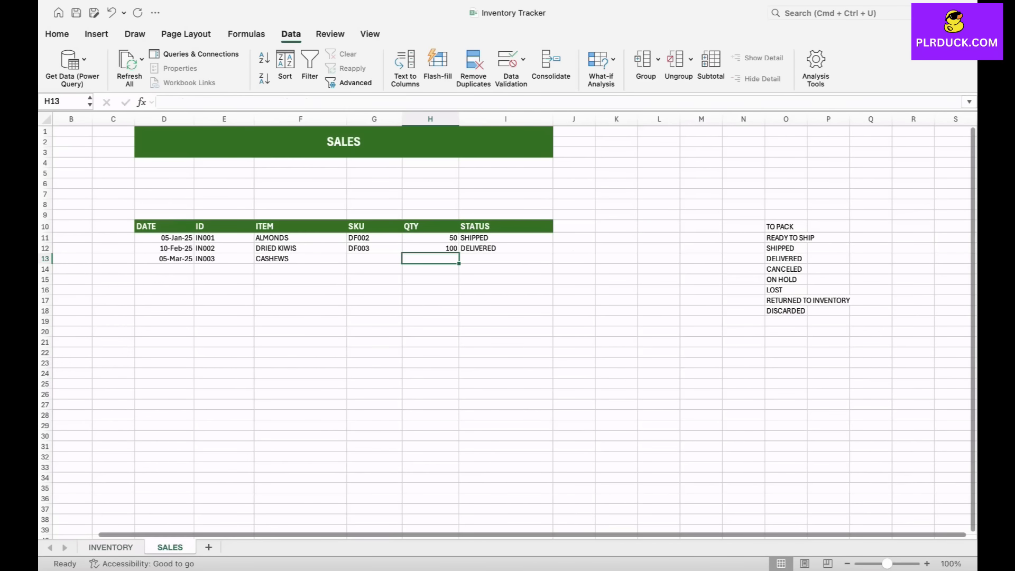
# Correct the item name in F13 to CASHEW.
pyautogui.doubleClick(295, 261)
pyautogui.press('BackSpace')
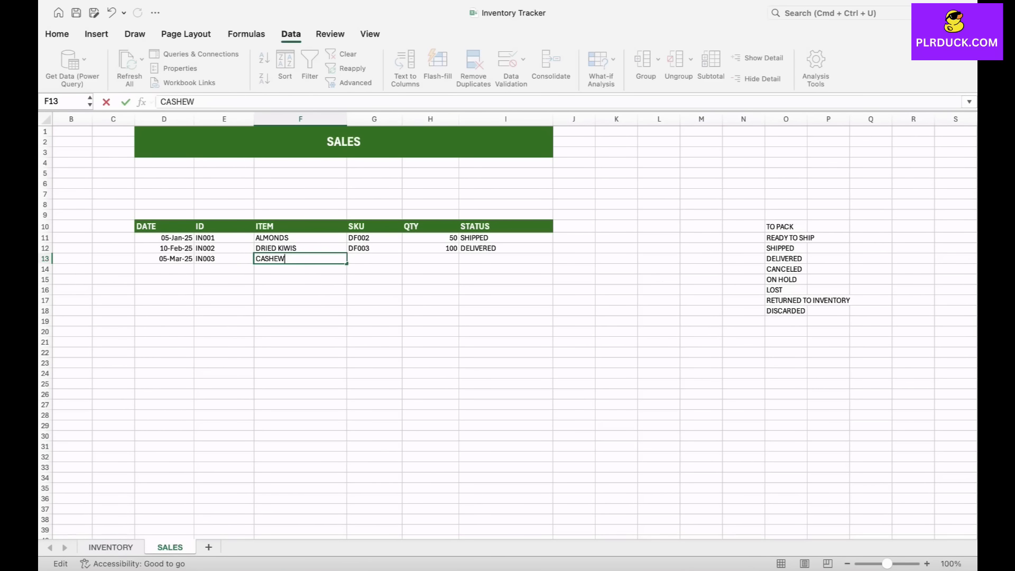
pyautogui.click(375, 279)
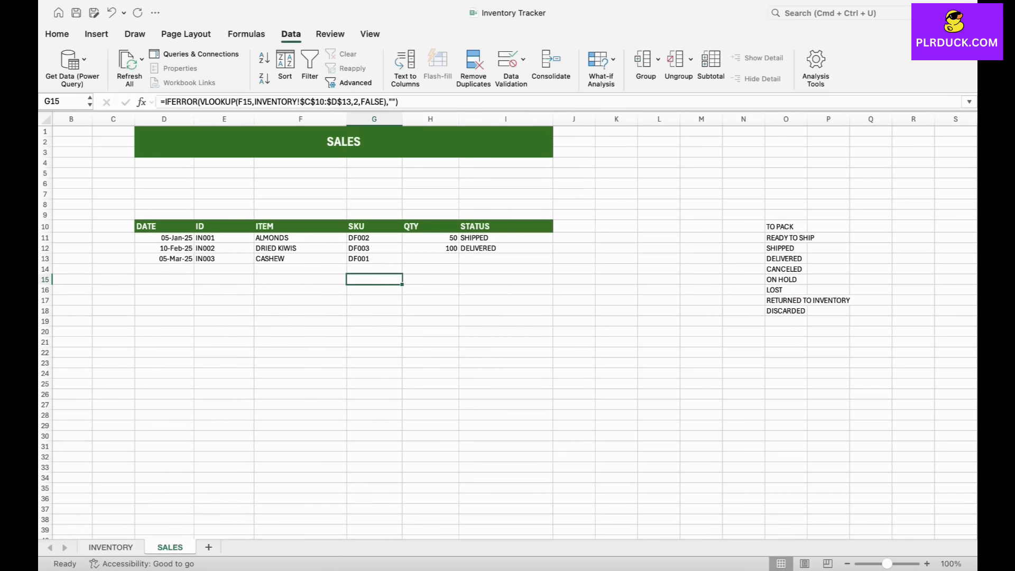
# Complete the CASHEW sale in row 13 with a quantity of 150 and the status READY TO SHIP.
pyautogui.click(431, 259)
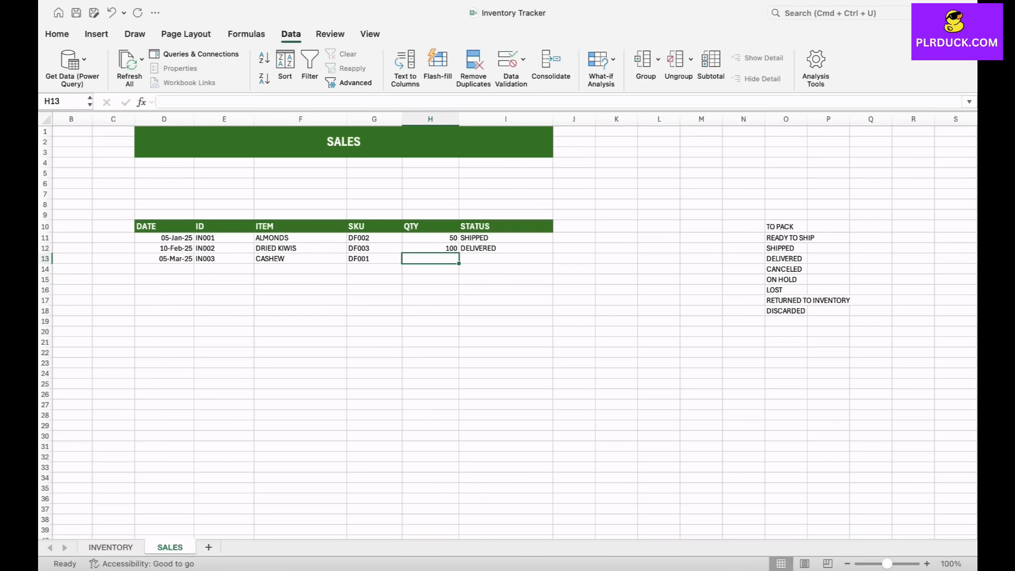
pyautogui.write('150')
pyautogui.press('Tab')
pyautogui.hotkey('alt', 'Down')
pyautogui.press('Down')
pyautogui.press('Down')
pyautogui.press('Down')
pyautogui.press('Down')
pyautogui.press('Up')
pyautogui.press('Up')
pyautogui.press('Up')
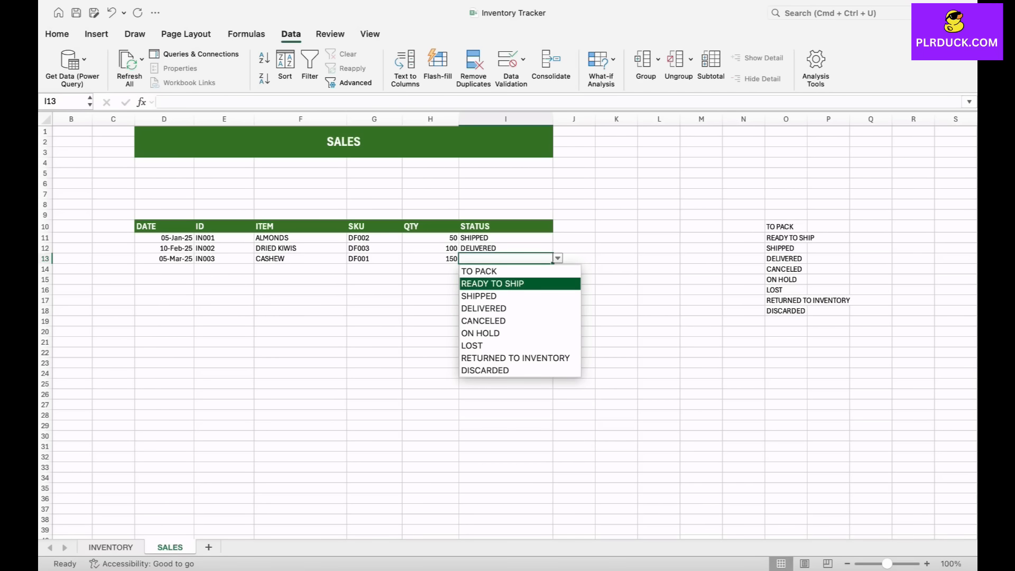
pyautogui.press('Return')
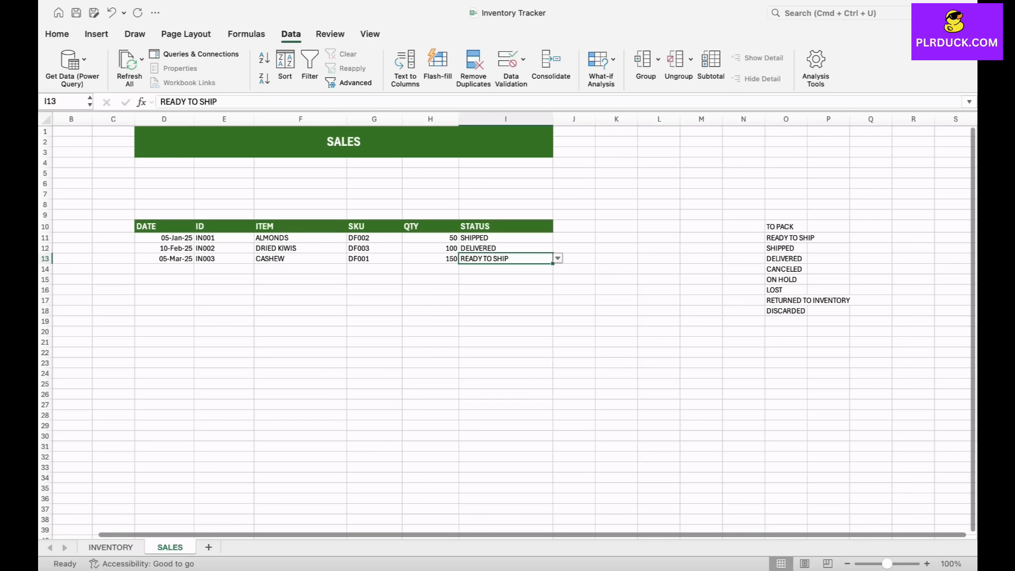
# Add a new worksheet after SALES and name it DASHBOARD.
pyautogui.click(209, 547)
pyautogui.doubleClick(220, 547)
pyautogui.write('DASHBOARD')
pyautogui.click(370, 413)
# Merge and centre E1:J3 on the DASHBOARD sheet and enter the title DASHBOARD.
pyautogui.moveTo(243, 131); pyautogui.dragTo(455, 153)
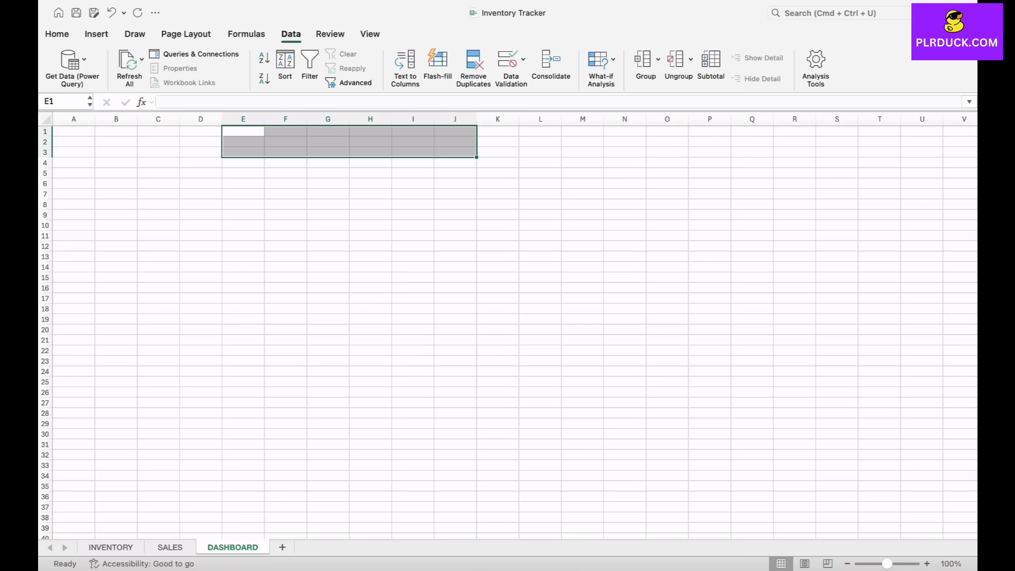
pyautogui.click(57, 33)
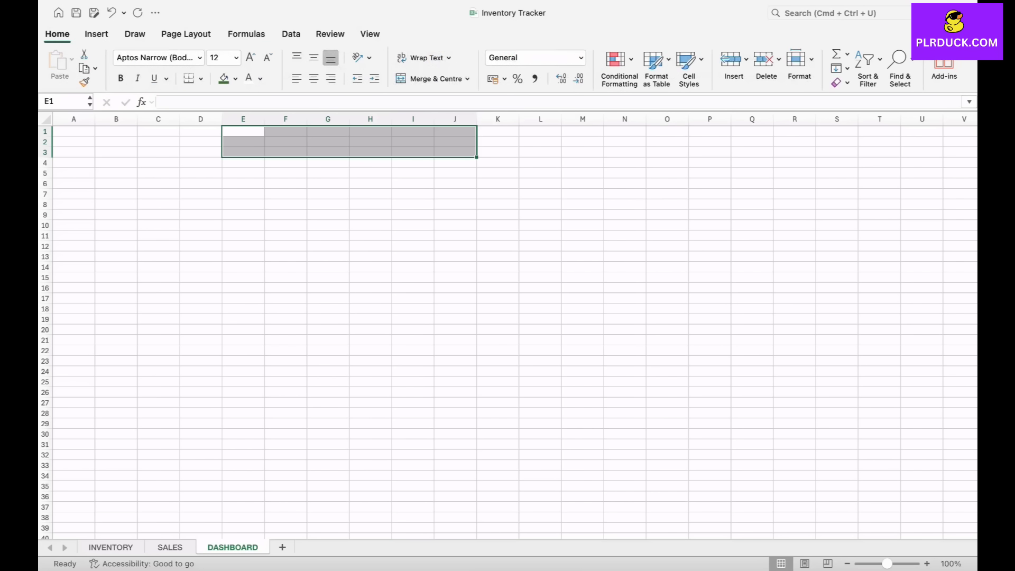
pyautogui.click(430, 79)
pyautogui.write('DASHBOA')
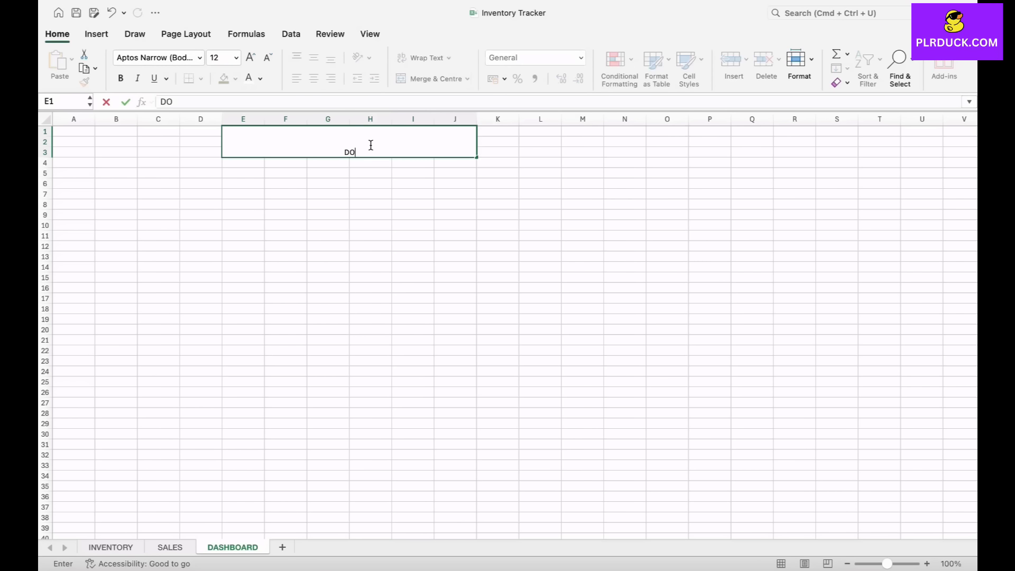
pyautogui.write('RD')
pyautogui.click(413, 205)
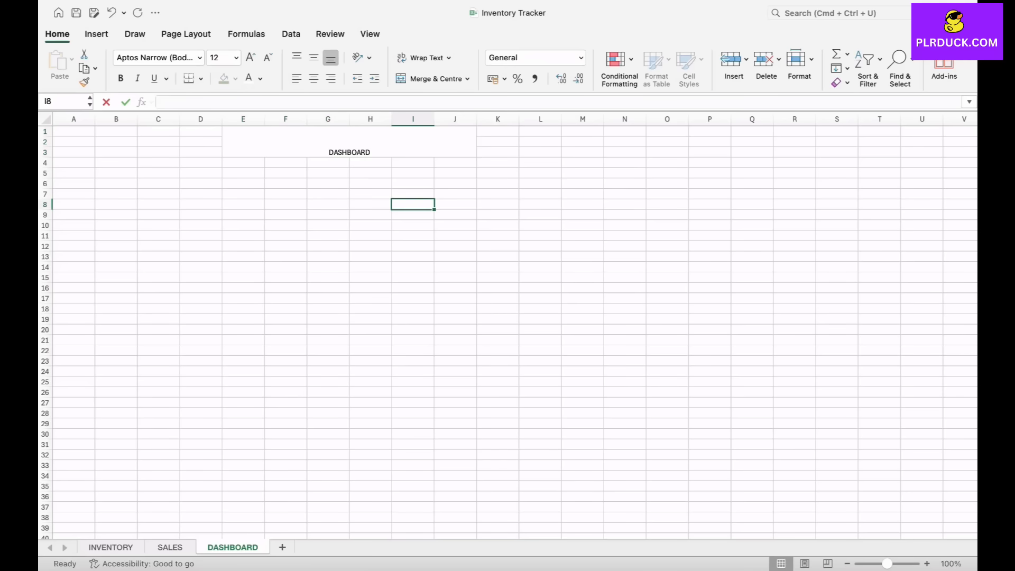
# Format the DASHBOARD title as bold 22-point white text on a green fill, centred vertically in its cell.
pyautogui.click(394, 148)
pyautogui.click(251, 57)
pyautogui.click(250, 58)
pyautogui.click(250, 57)
pyautogui.click(251, 57)
pyautogui.click(250, 58)
pyautogui.click(121, 78)
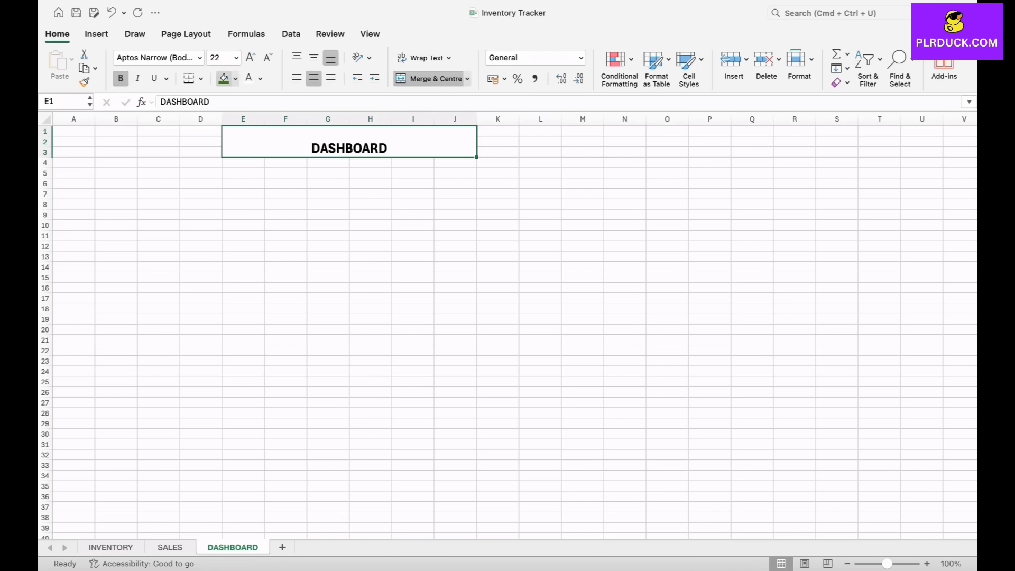
pyautogui.click(224, 79)
pyautogui.click(249, 79)
pyautogui.click(314, 57)
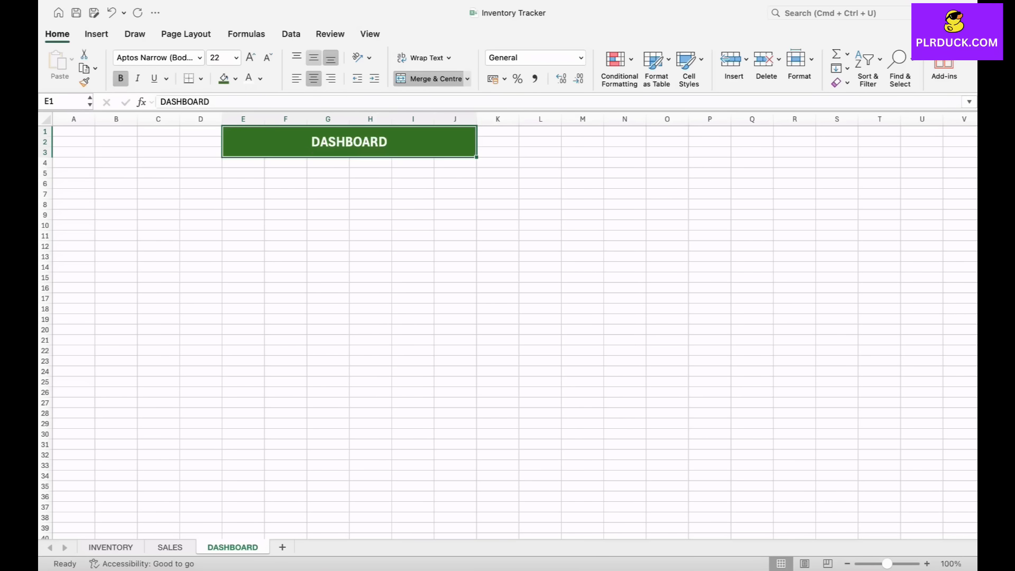
# Merge and centre D7:F8 and D9:F10 as two separate blocks, and label the upper one TOTAL PRODUCTS.
pyautogui.click(285, 225)
pyautogui.click(201, 226)
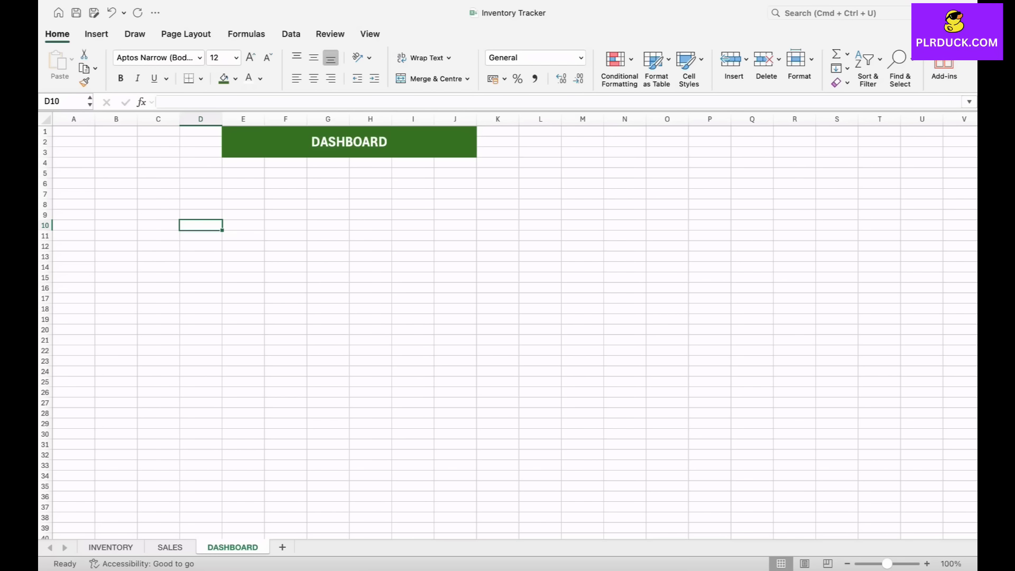
pyautogui.moveTo(201, 194); pyautogui.dragTo(286, 204)
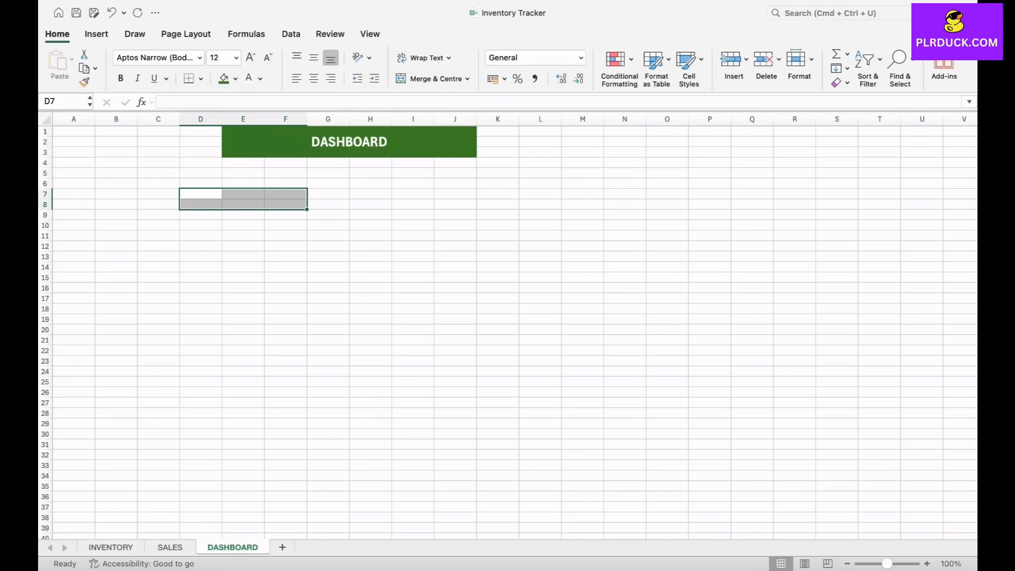
pyautogui.click(436, 78)
pyautogui.click(201, 214)
pyautogui.moveTo(201, 215); pyautogui.dragTo(286, 225)
pyautogui.click(436, 79)
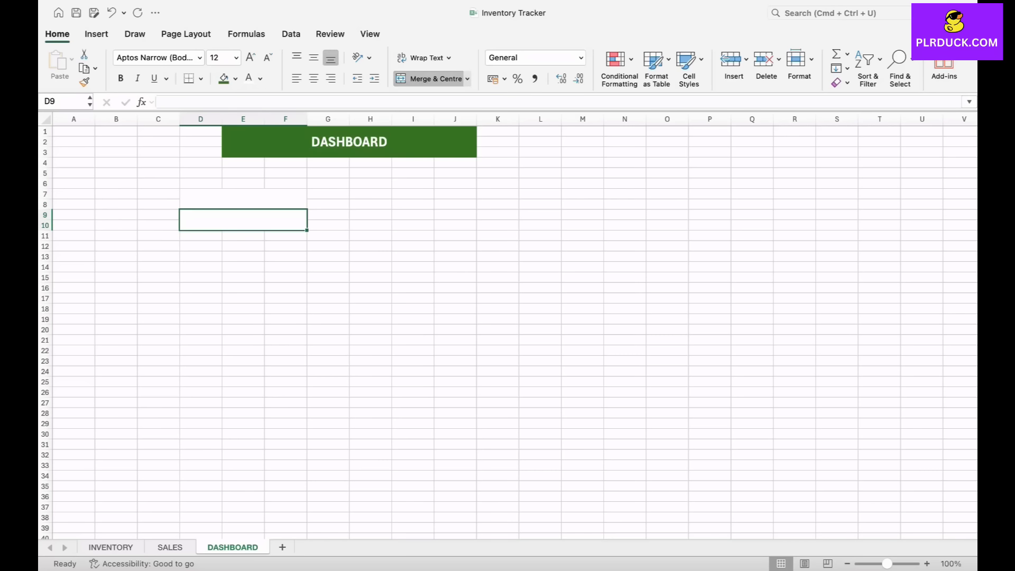
pyautogui.click(257, 199)
pyautogui.write('TOTAL ')
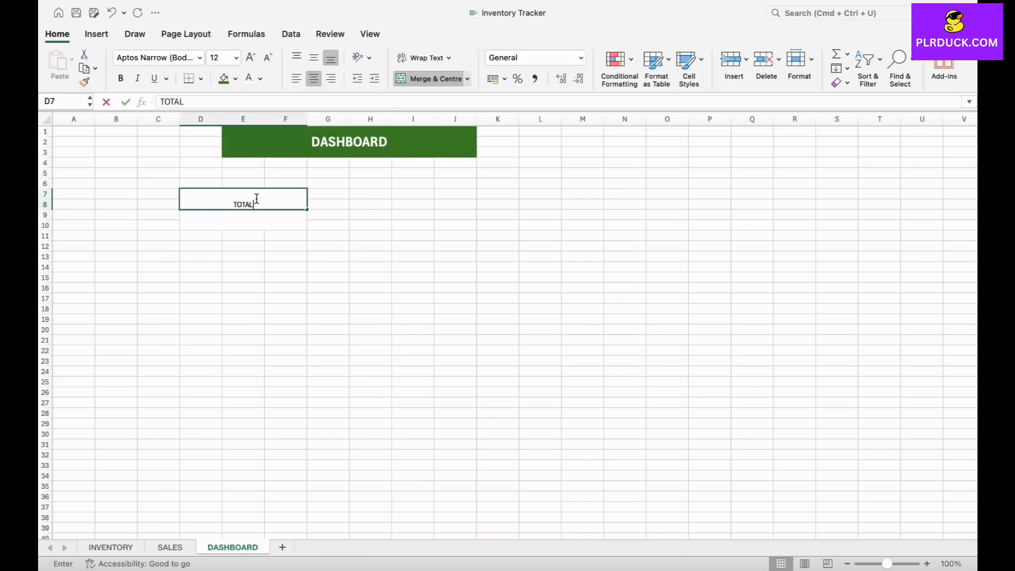
pyautogui.write('PRODUCTS')
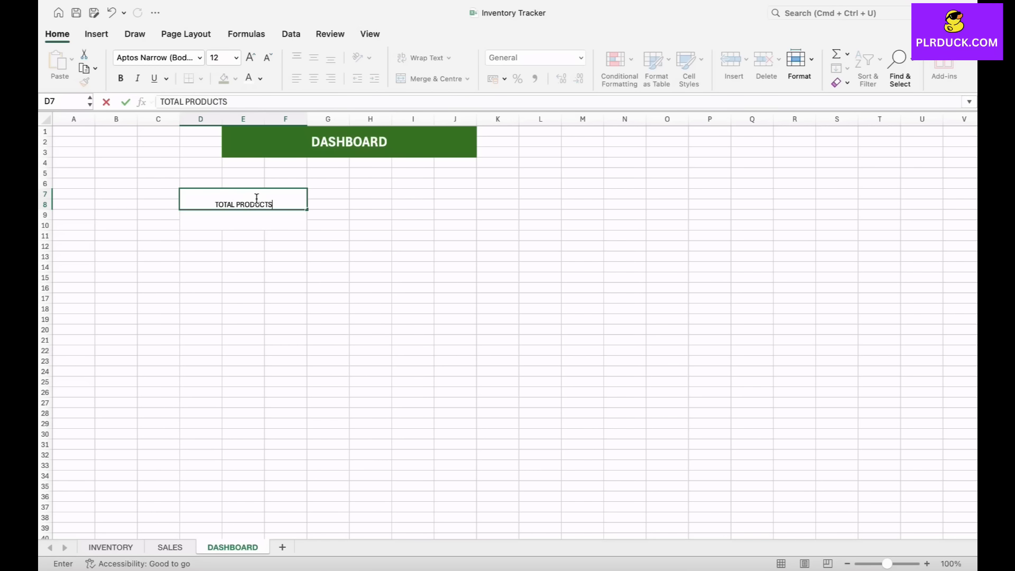
# Merge and centre H7:J8 and H9:J10 as two separate blocks, and label the upper one QUANTITY IN STOCK.
pyautogui.moveTo(371, 197); pyautogui.dragTo(455, 206)
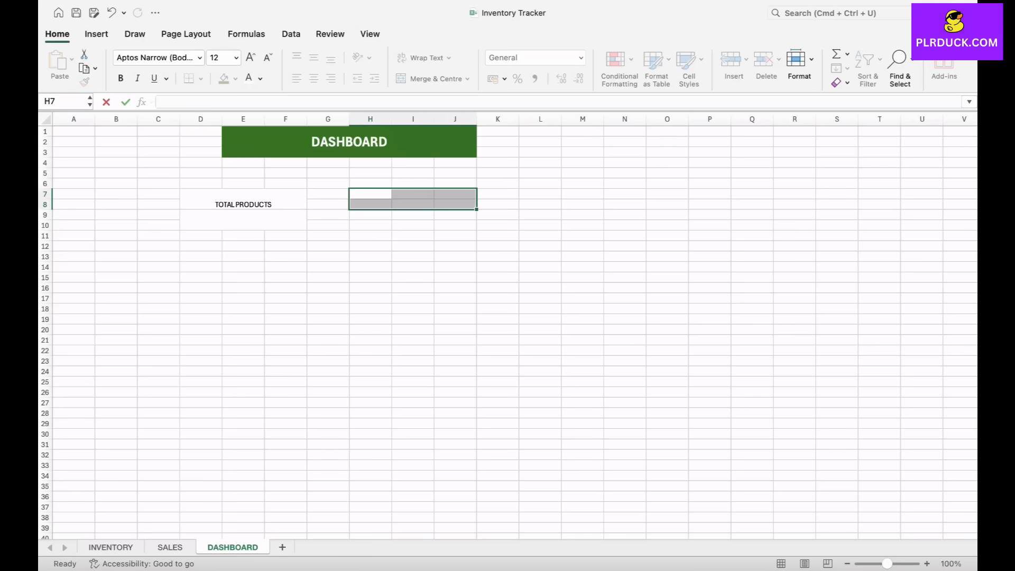
pyautogui.click(432, 78)
pyautogui.moveTo(371, 214); pyautogui.dragTo(455, 225)
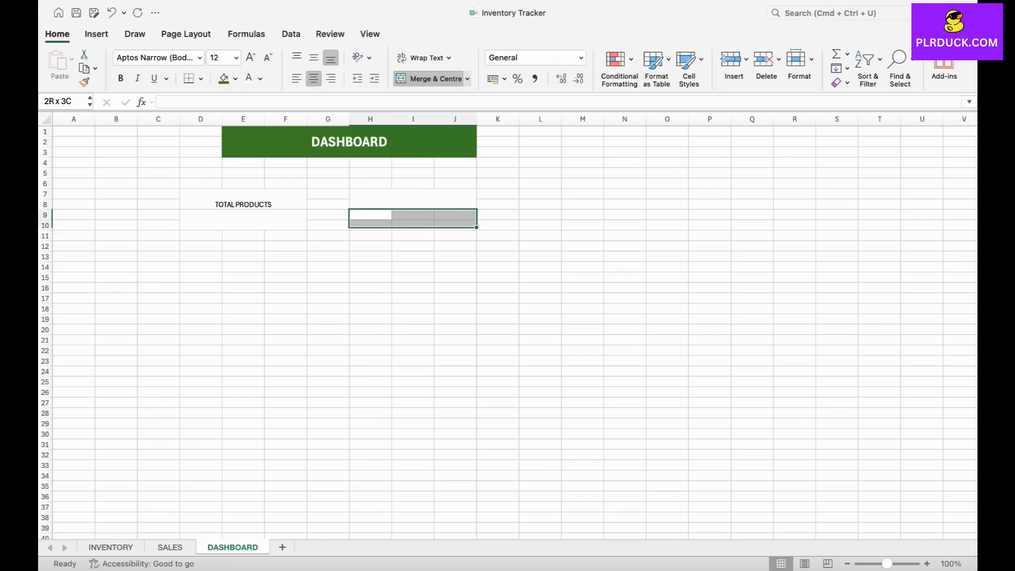
pyautogui.click(429, 78)
pyautogui.click(412, 199)
pyautogui.write('QUANTIT')
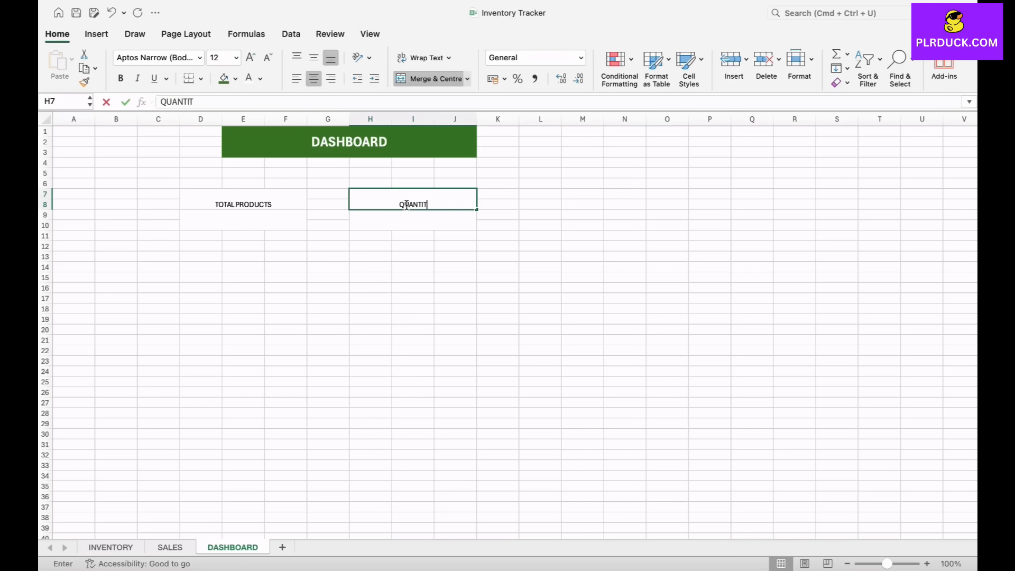
pyautogui.write('Y IN STOCK')
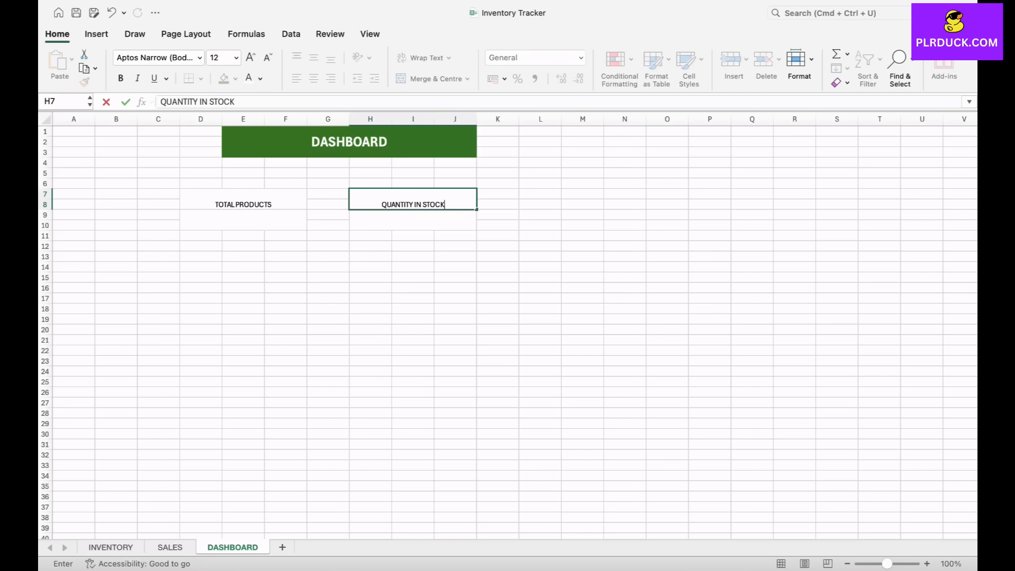
pyautogui.press('Return')
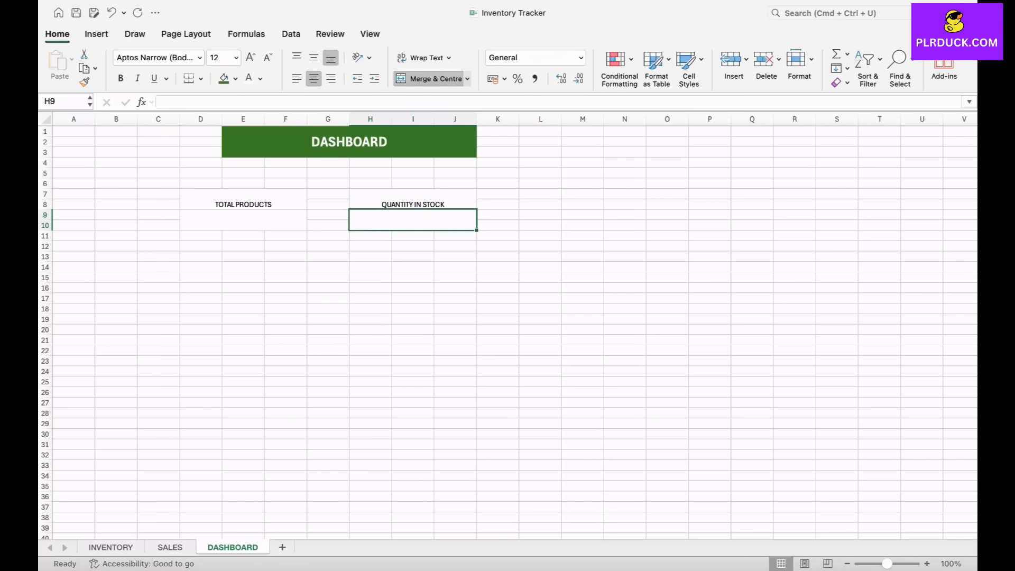
# Merge and centre L7:N8 and L9:N10 as two separate blocks, and label the upper one QUANTITY SOLD.
pyautogui.moveTo(541, 194); pyautogui.dragTo(625, 205)
pyautogui.click(431, 79)
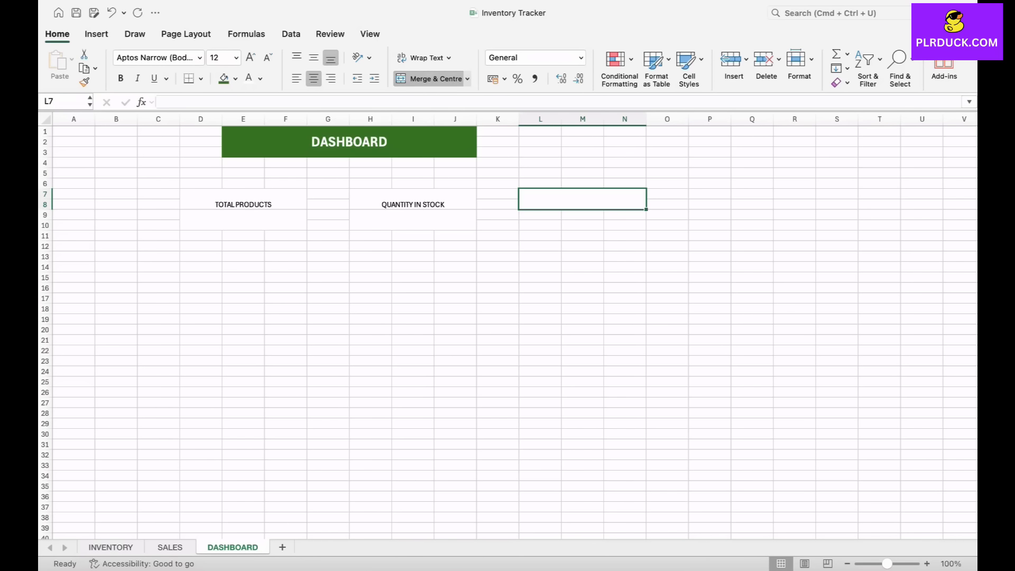
pyautogui.moveTo(541, 215); pyautogui.dragTo(625, 225)
pyautogui.click(431, 79)
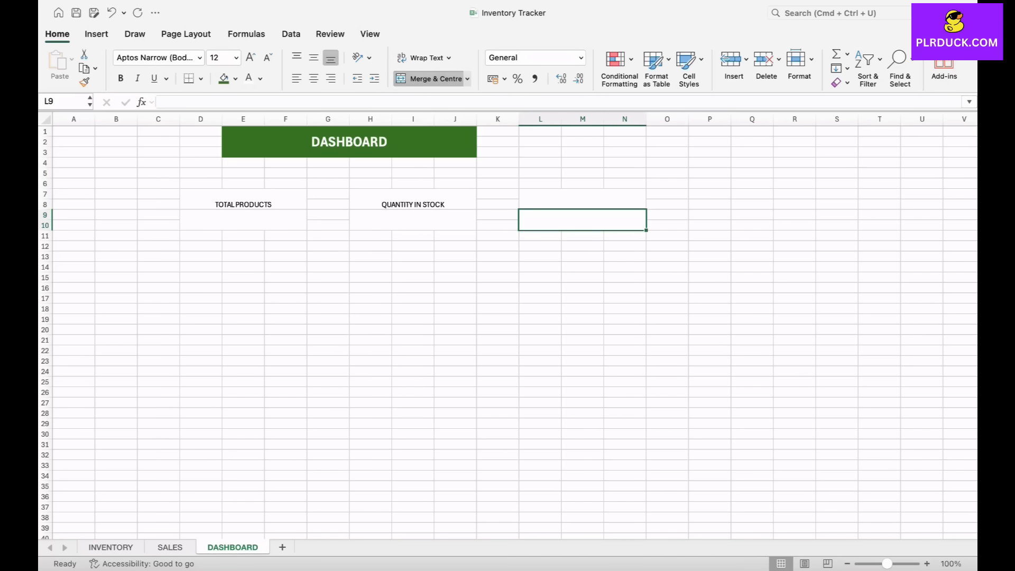
pyautogui.click(583, 199)
pyautogui.write('QUAN')
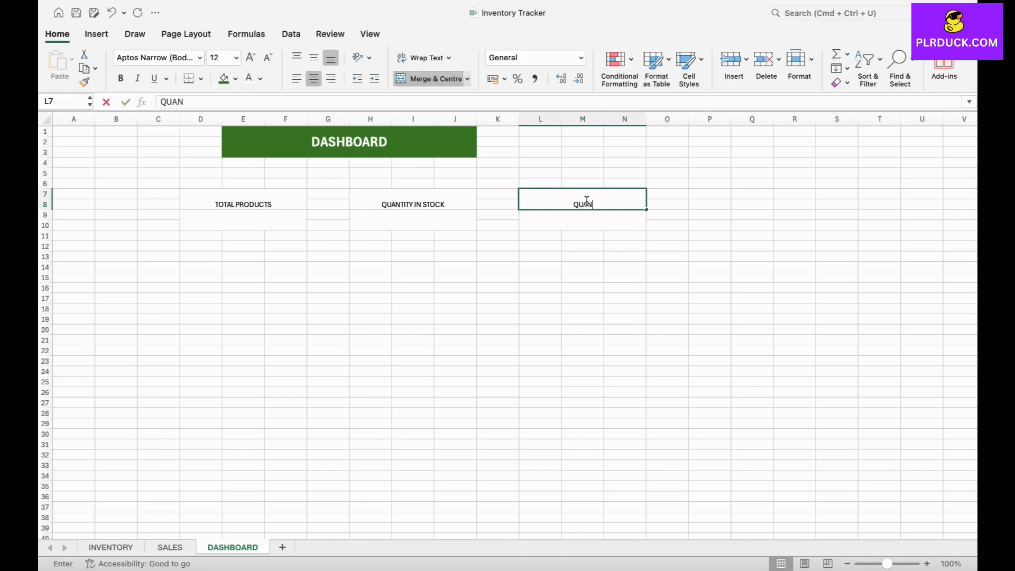
pyautogui.write('TITY SOLD')
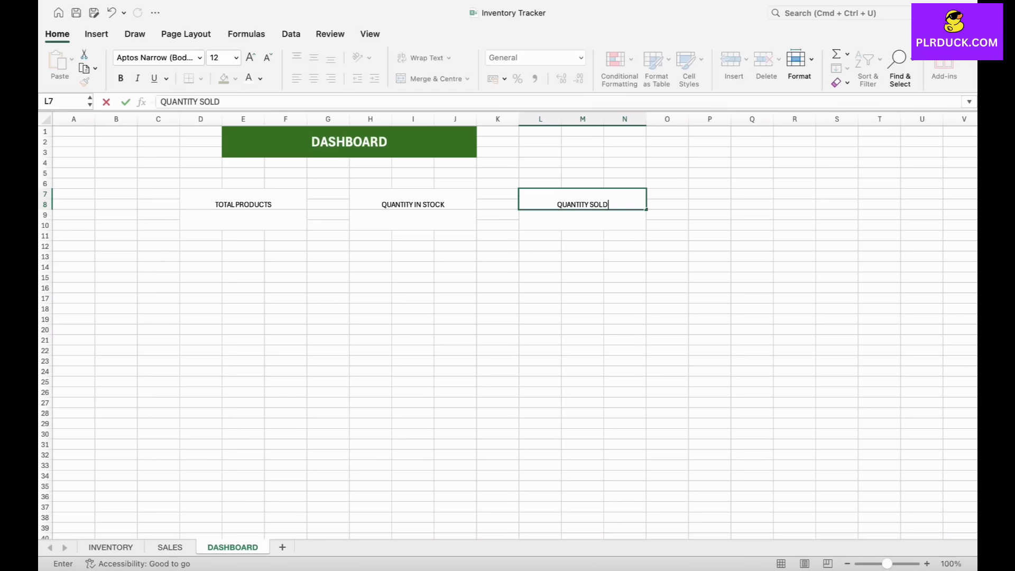
# Format the TOTAL PRODUCTS, QUANTITY IN STOCK and QUANTITY SOLD blocks, including their value cells, as bold 16-point text with all borders.
pyautogui.click(570, 276)
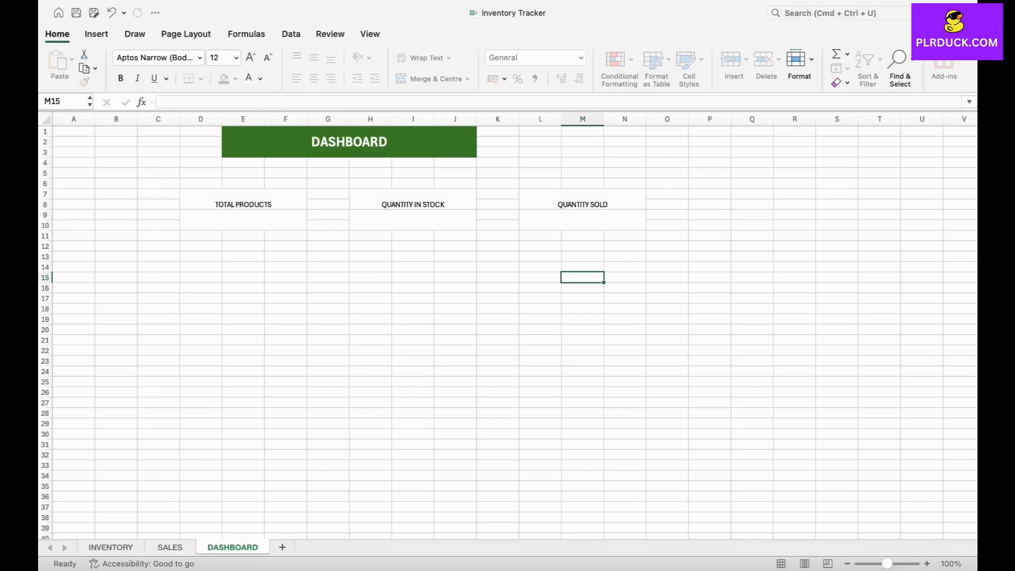
pyautogui.click(582, 220)
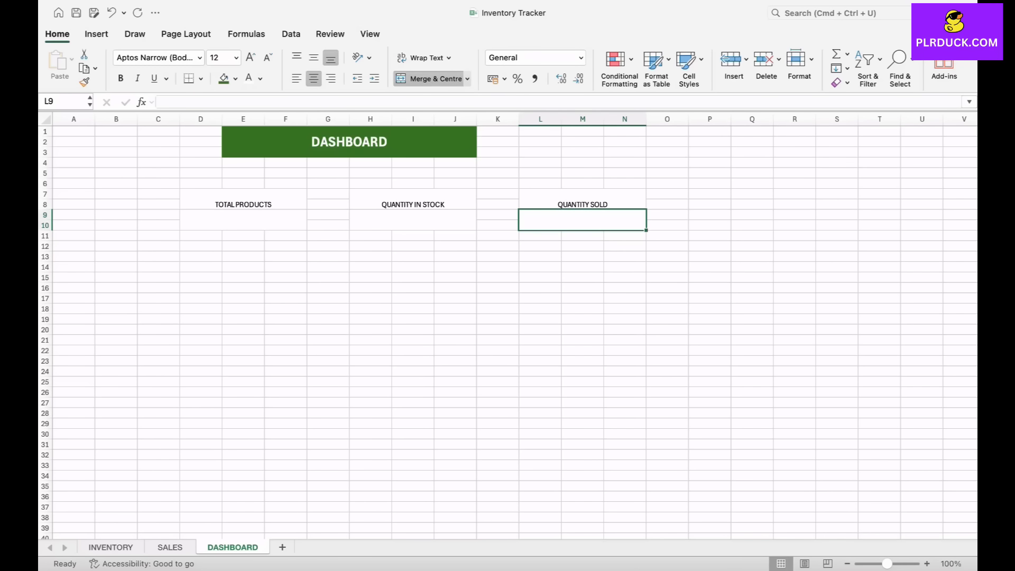
pyautogui.moveTo(243, 199); pyautogui.dragTo(244, 224)
pyautogui.moveTo(413, 200); pyautogui.dragTo(413, 220)
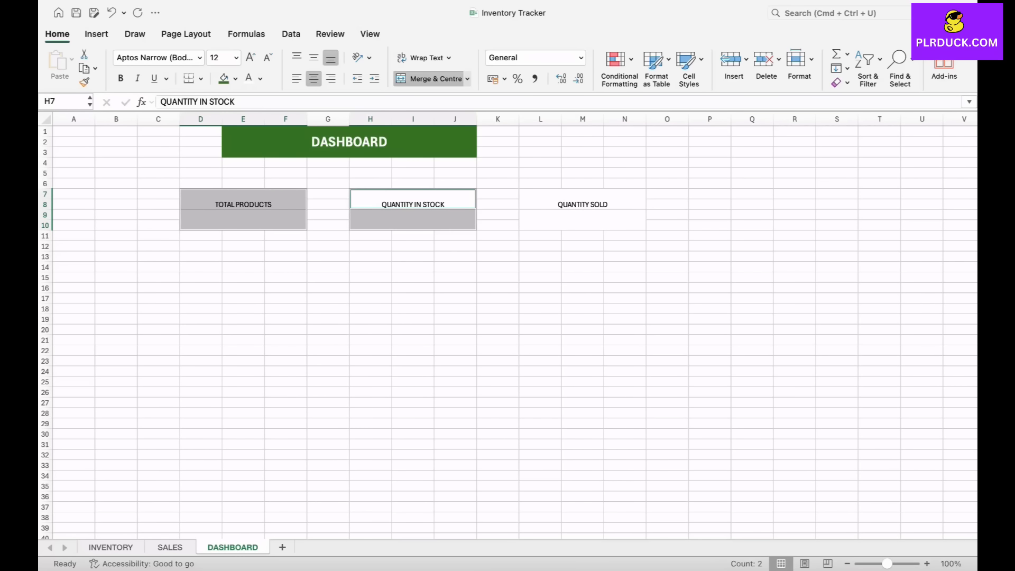
pyautogui.moveTo(582, 200); pyautogui.dragTo(582, 221)
pyautogui.click(251, 57)
pyautogui.click(250, 57)
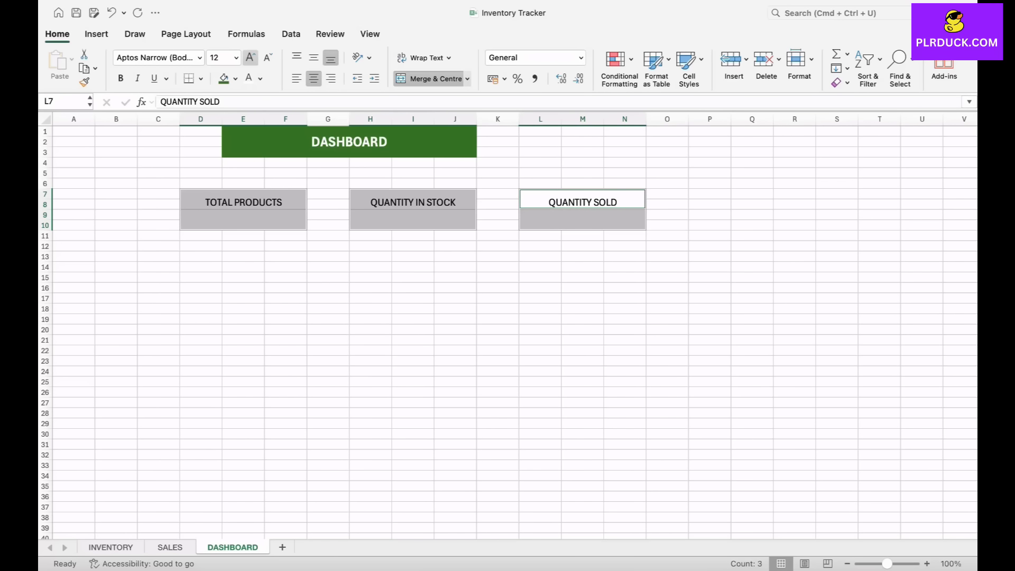
pyautogui.click(120, 79)
pyautogui.click(201, 78)
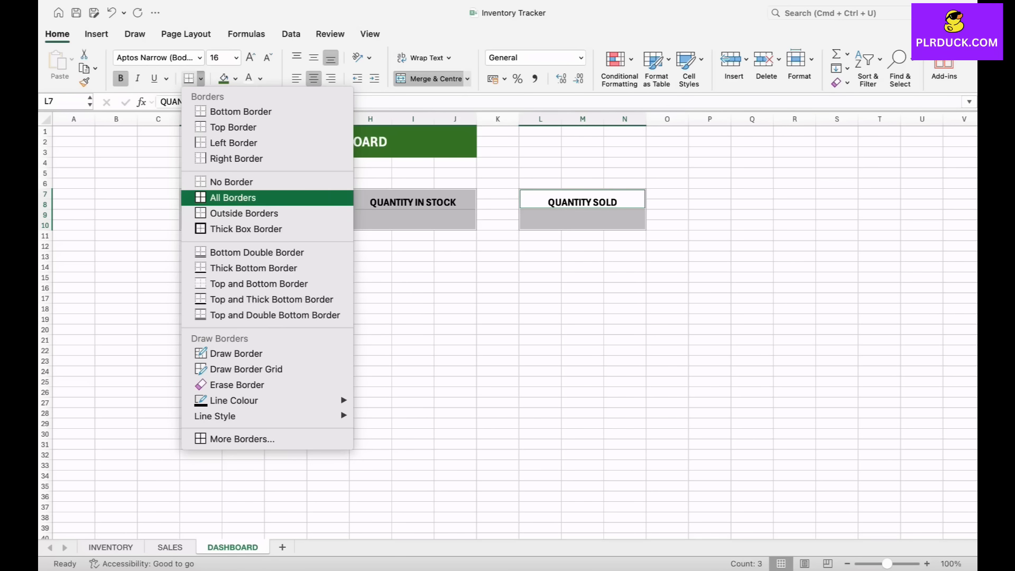
pyautogui.click(233, 198)
pyautogui.keyDown('super'); pyautogui.click(243, 220); pyautogui.keyUp('super')
pyautogui.click(328, 267)
# Give the three label cells TOTAL PRODUCTS, QUANTITY IN STOCK and QUANTITY SOLD a green fill and white text, centred vertically.
pyautogui.click(243, 201)
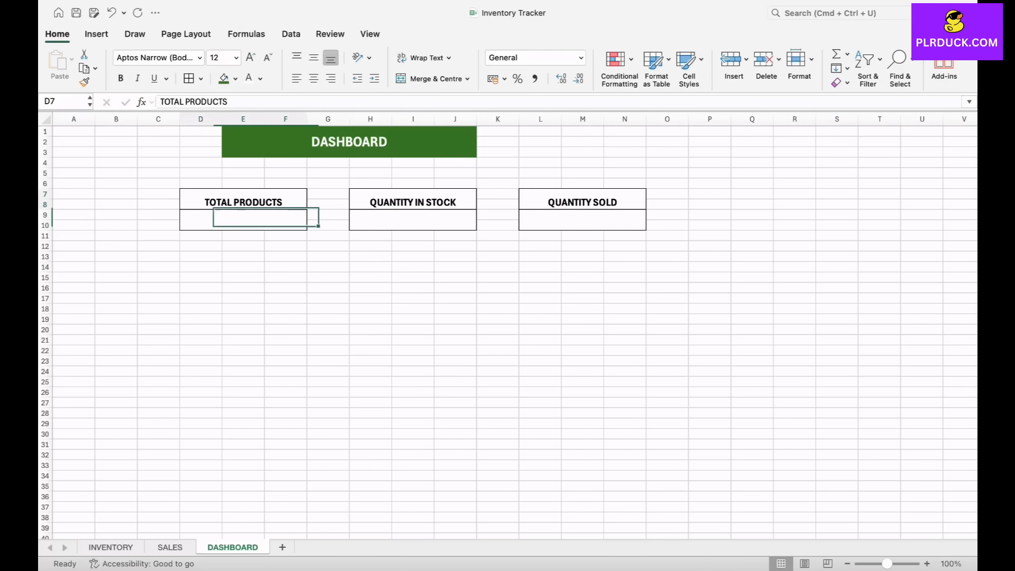
pyautogui.keyDown('super'); pyautogui.click(413, 201); pyautogui.keyUp('super')
pyautogui.keyDown('super'); pyautogui.click(582, 201); pyautogui.keyUp('super')
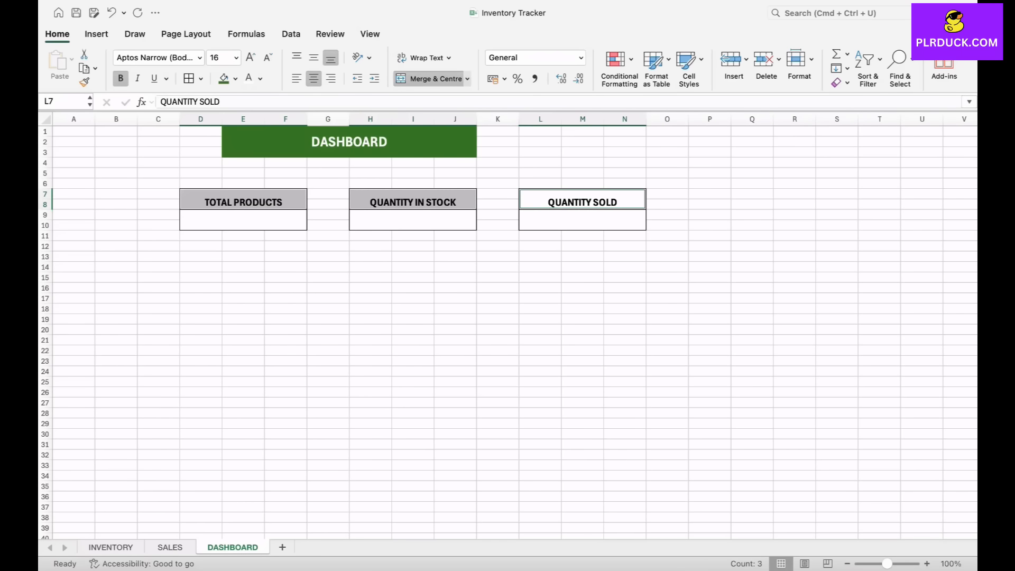
pyautogui.click(223, 79)
pyautogui.click(249, 78)
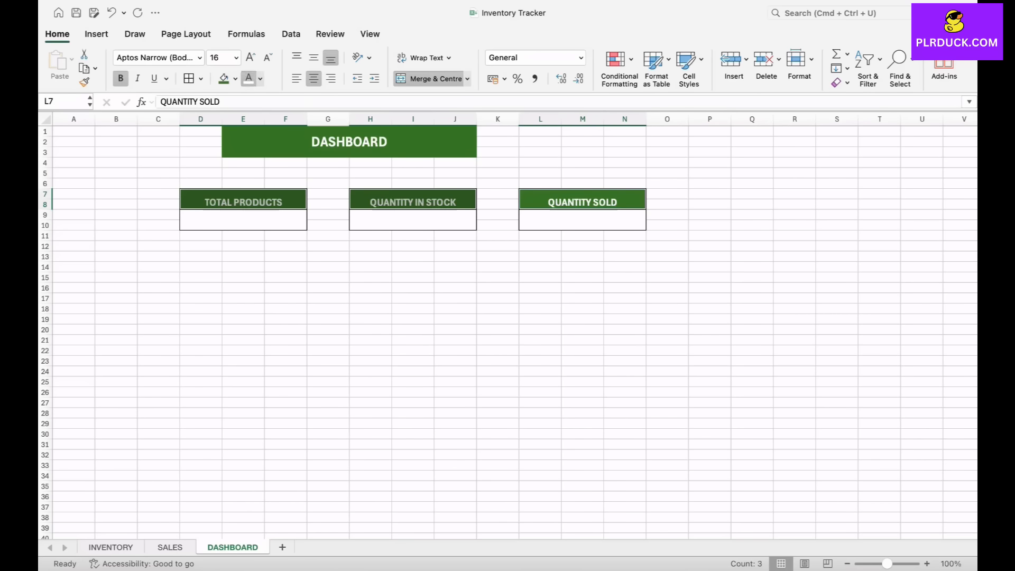
pyautogui.click(313, 57)
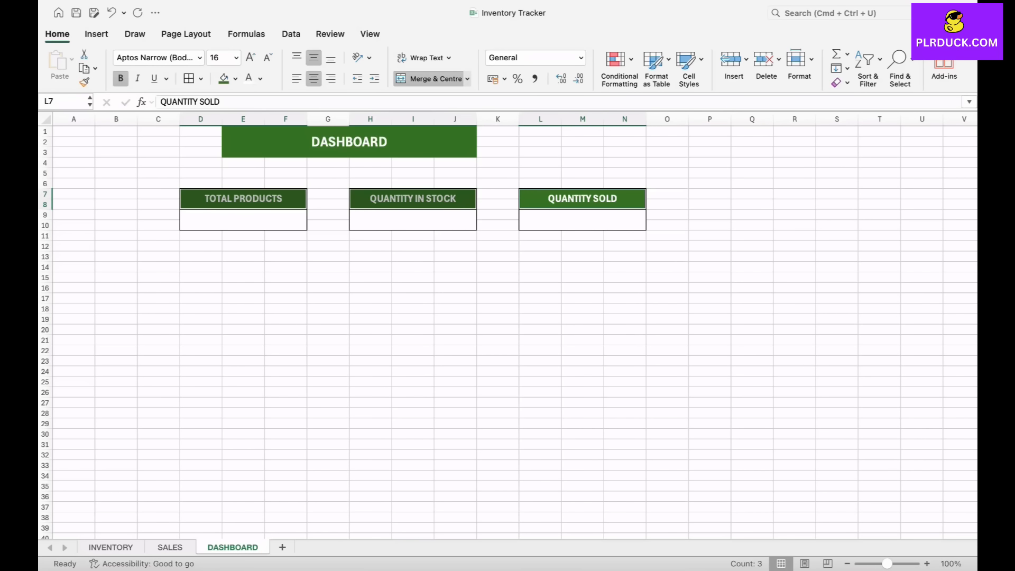
# Count the non-empty items under TOTAL PRODUCTS in D9 with =COUNTIF(INVENTORY!C10:C20,"<>") and check it against the INVENTORY sheet.
pyautogui.click(243, 220)
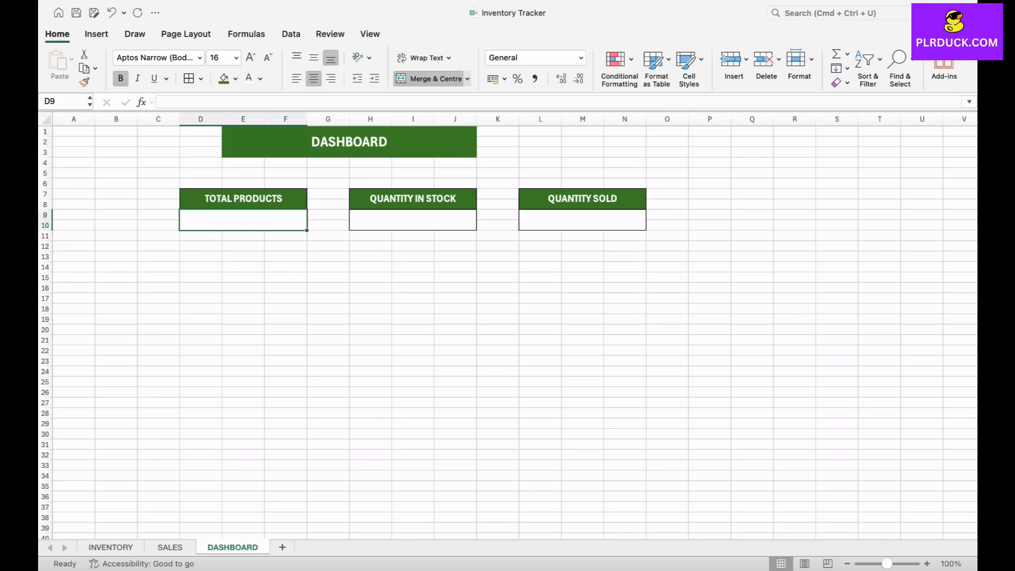
pyautogui.write('=')
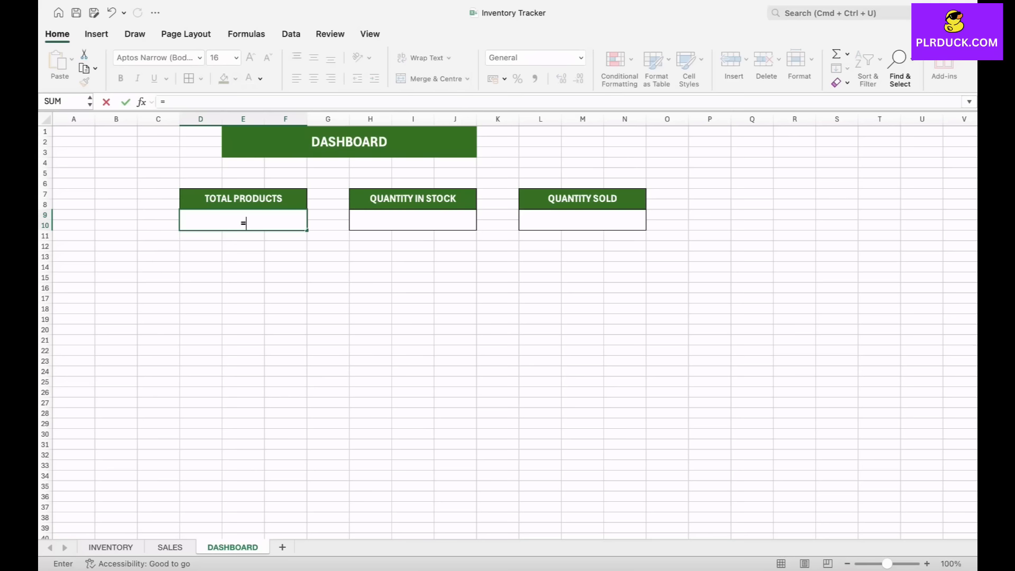
pyautogui.write('COUNT')
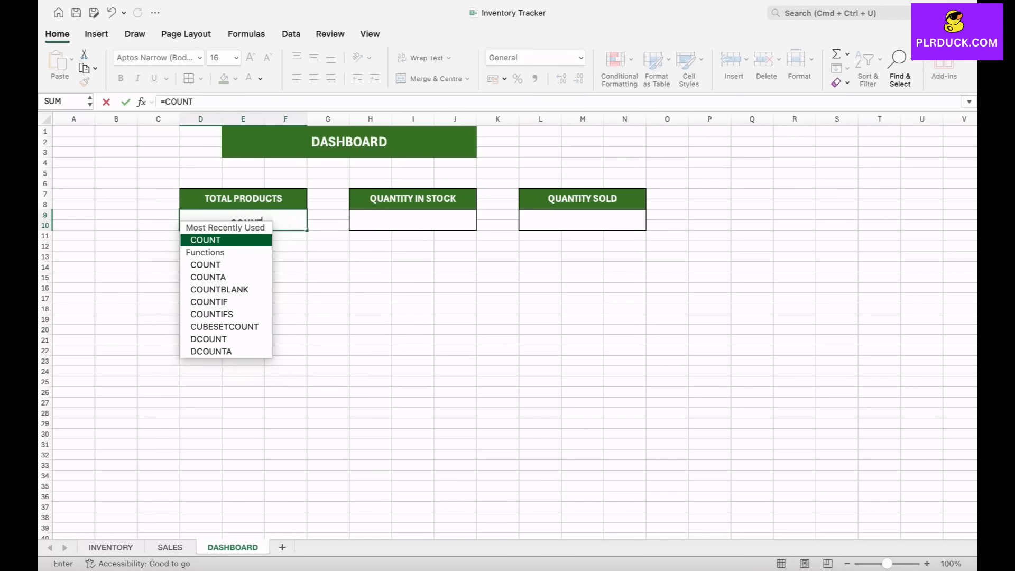
pyautogui.write('IF(')
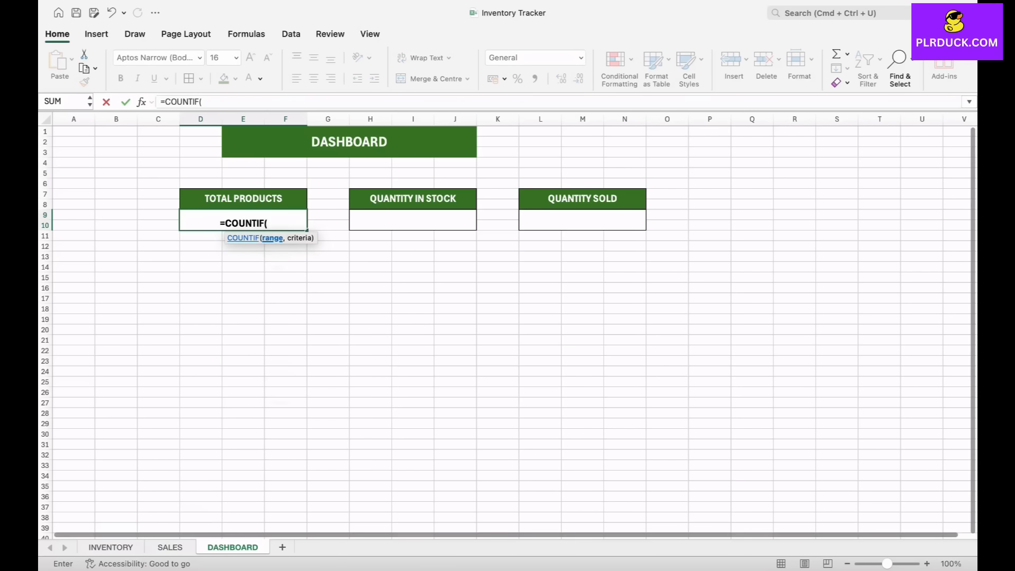
pyautogui.click(110, 548)
pyautogui.click(212, 241)
pyautogui.moveTo(212, 242); pyautogui.dragTo(265, 360)
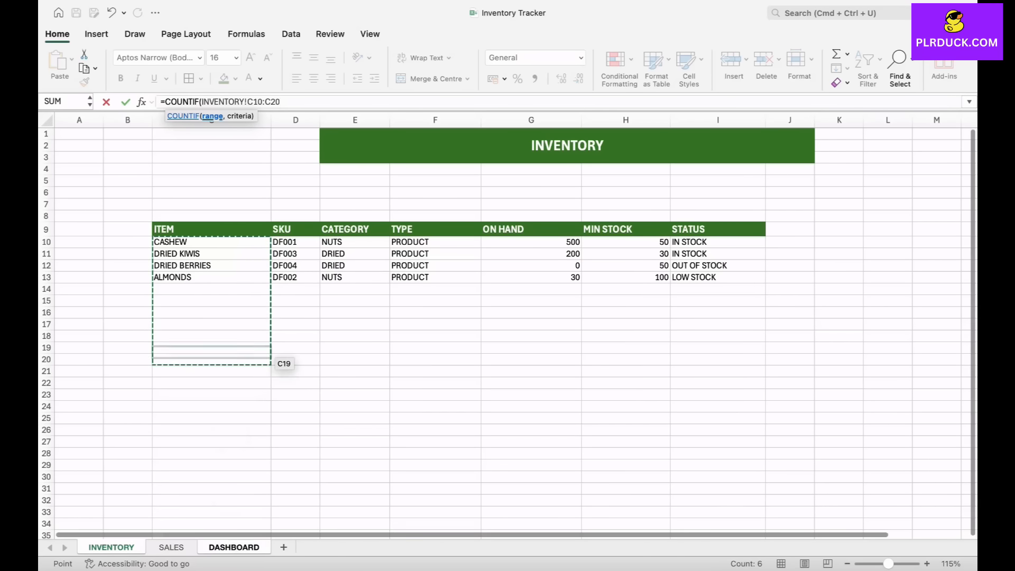
pyautogui.write(',')
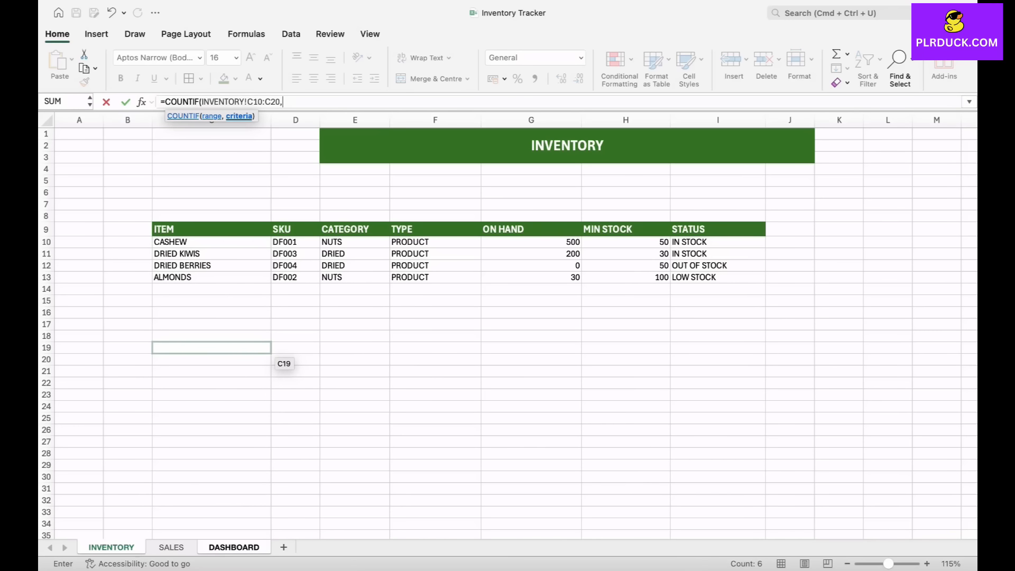
pyautogui.write('"<>")')
pyautogui.press('Return')
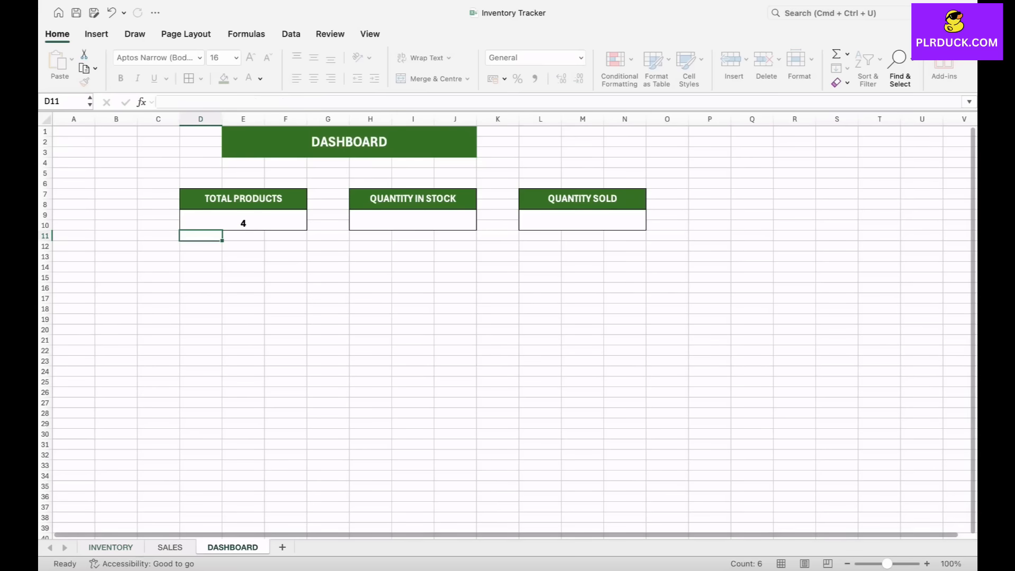
pyautogui.click(243, 220)
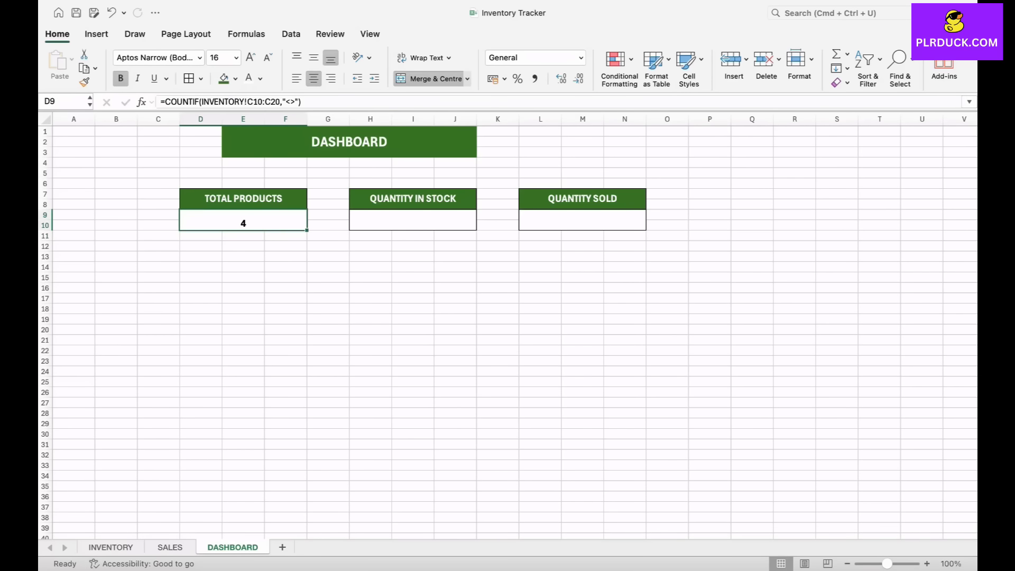
pyautogui.click(111, 547)
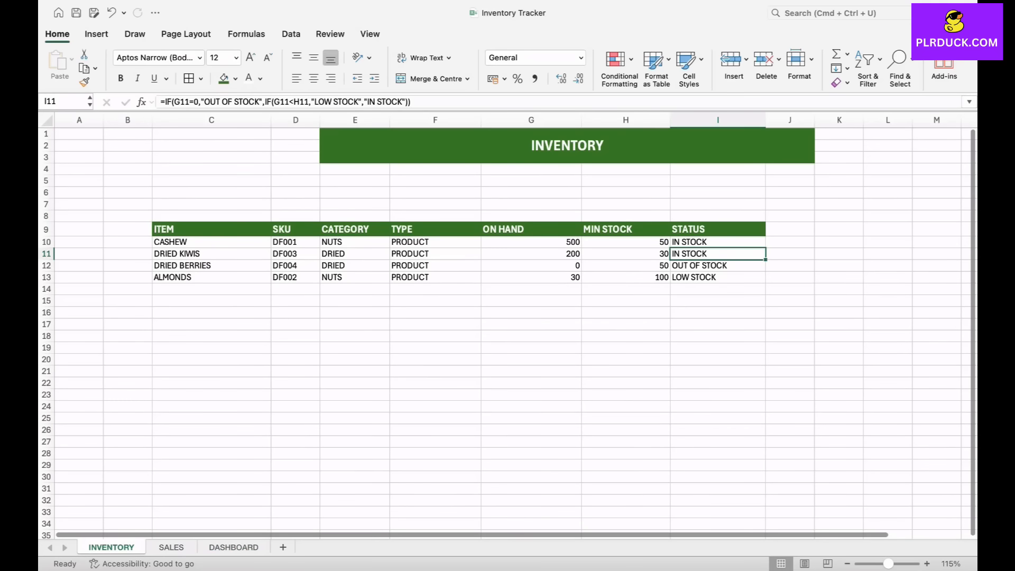
pyautogui.click(234, 548)
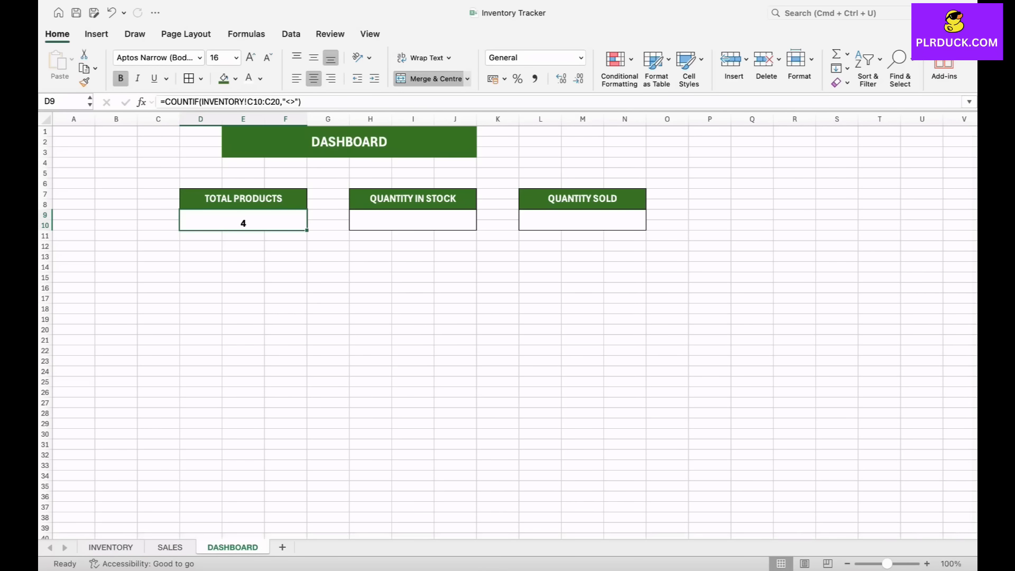
# Total the on-hand stock under QUANTITY IN STOCK in H9 with =SUM(INVENTORY!G10:G19).
pyautogui.click(413, 220)
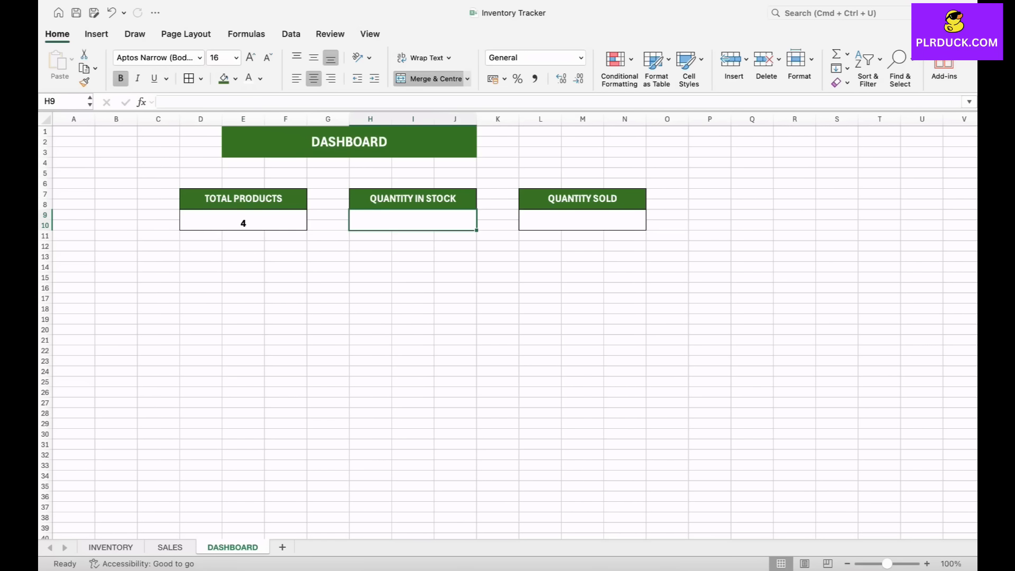
pyautogui.write('=')
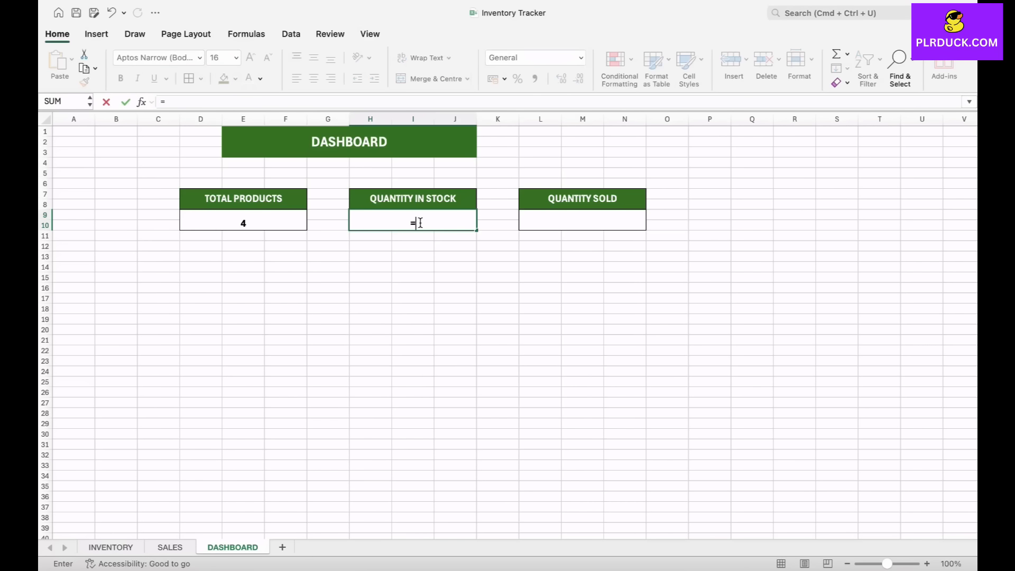
pyautogui.write('SUM(')
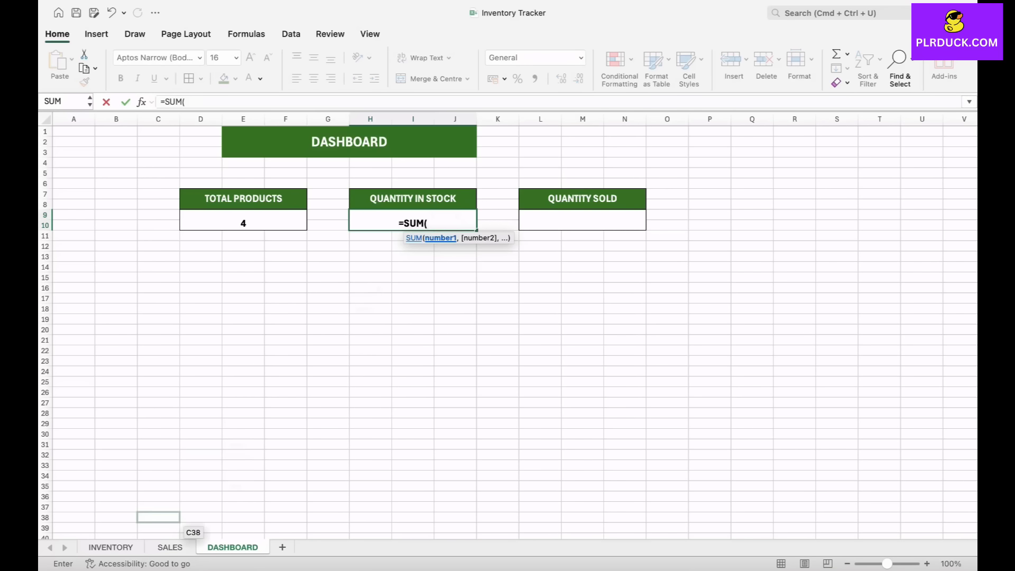
pyautogui.click(111, 548)
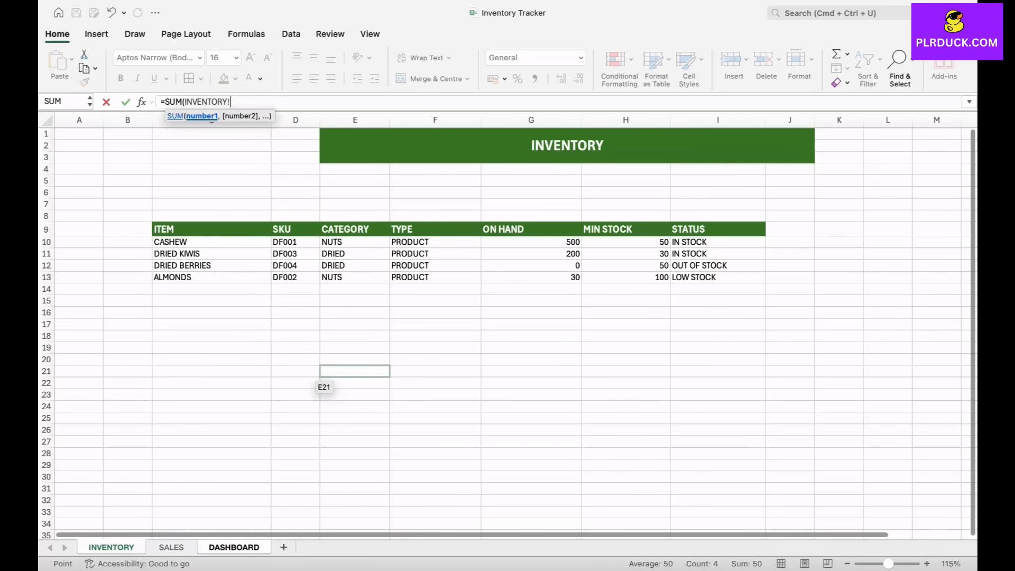
pyautogui.click(555, 245)
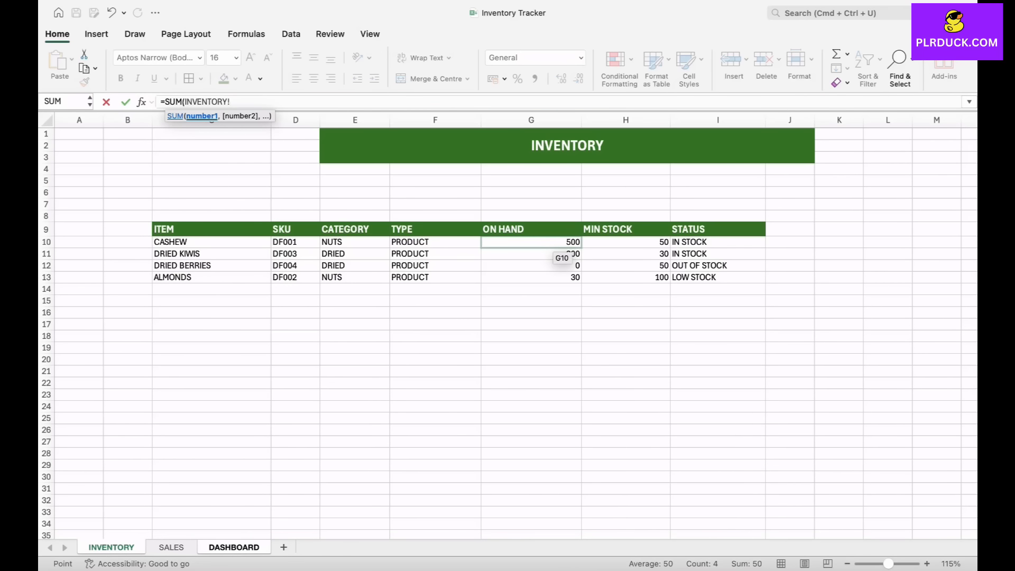
pyautogui.moveTo(545, 244); pyautogui.dragTo(579, 350)
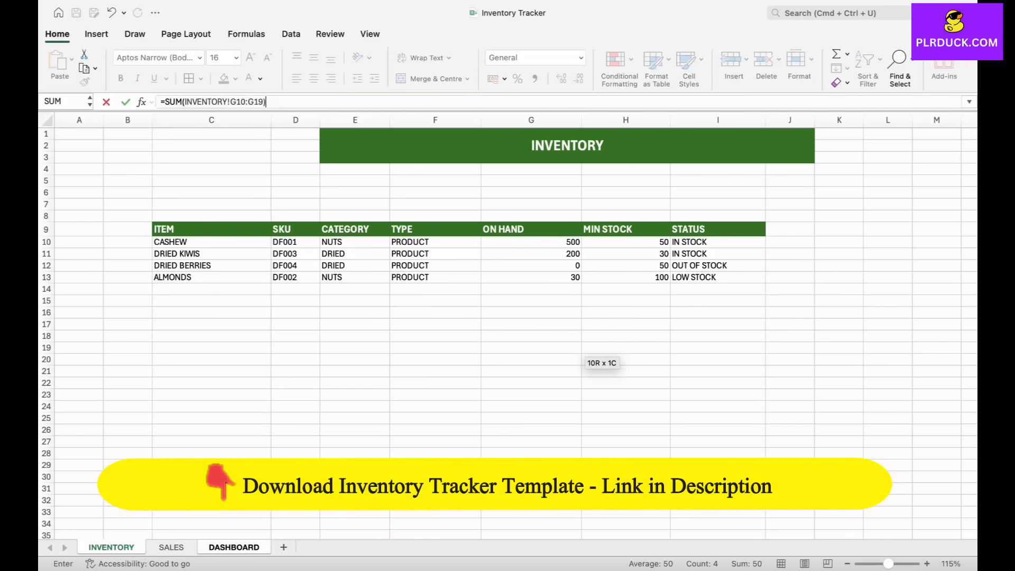
pyautogui.press('Return')
pyautogui.press('Up')
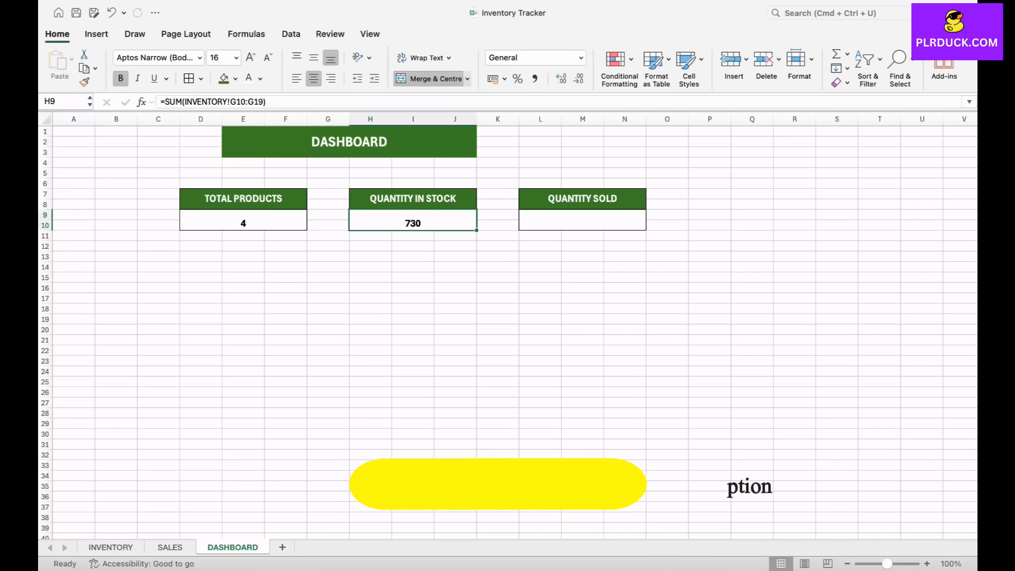
# Total the sold quantities under QUANTITY SOLD in L9 with =SUM(SALES!H11:H20).
pyautogui.click(582, 220)
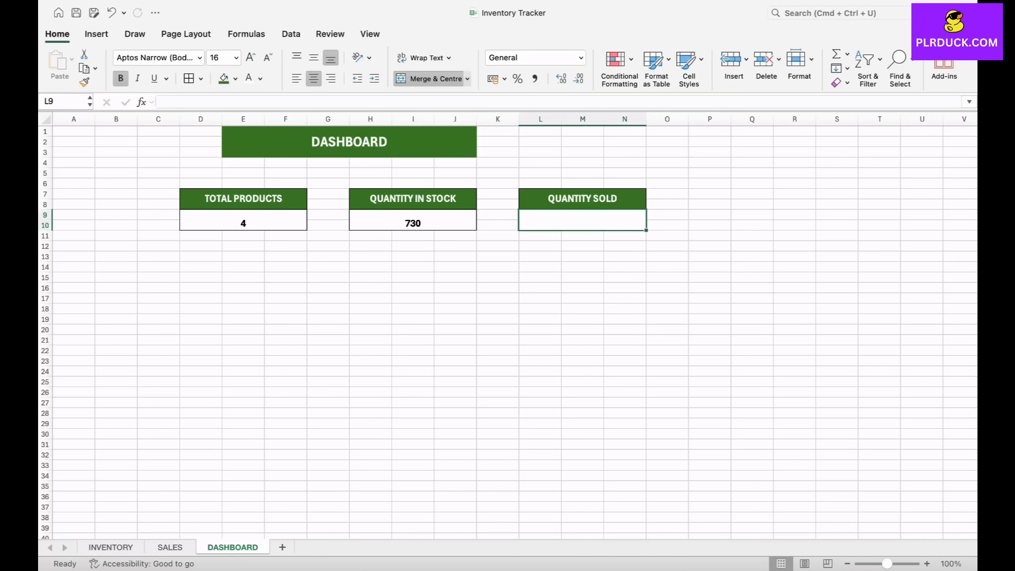
pyautogui.write('=SUM')
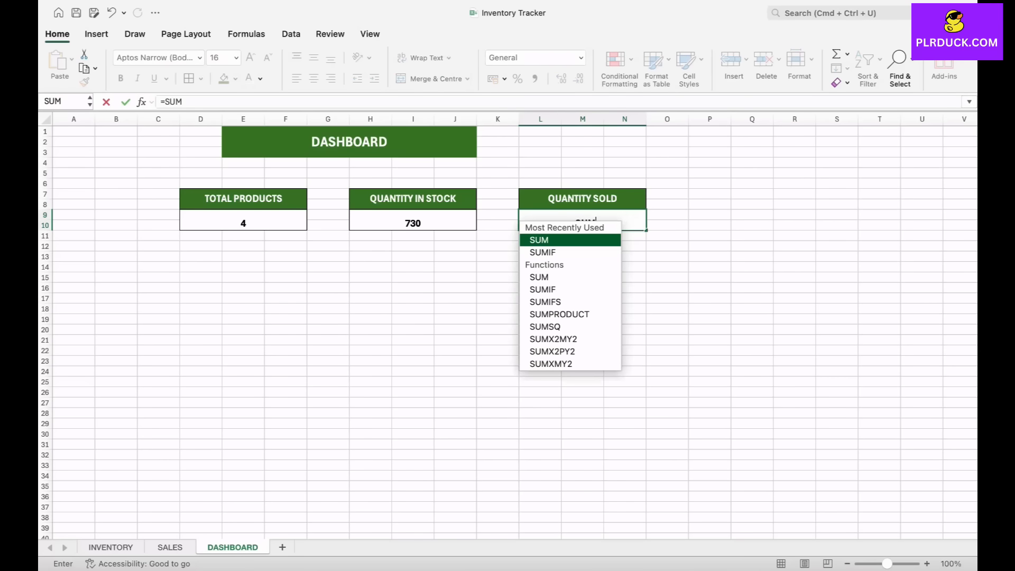
pyautogui.write('(')
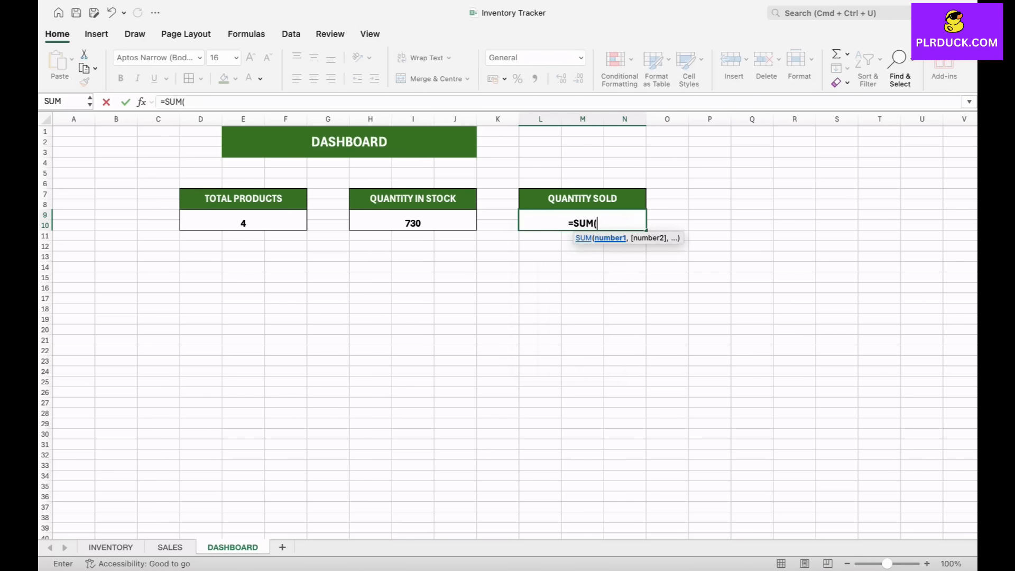
pyautogui.click(111, 547)
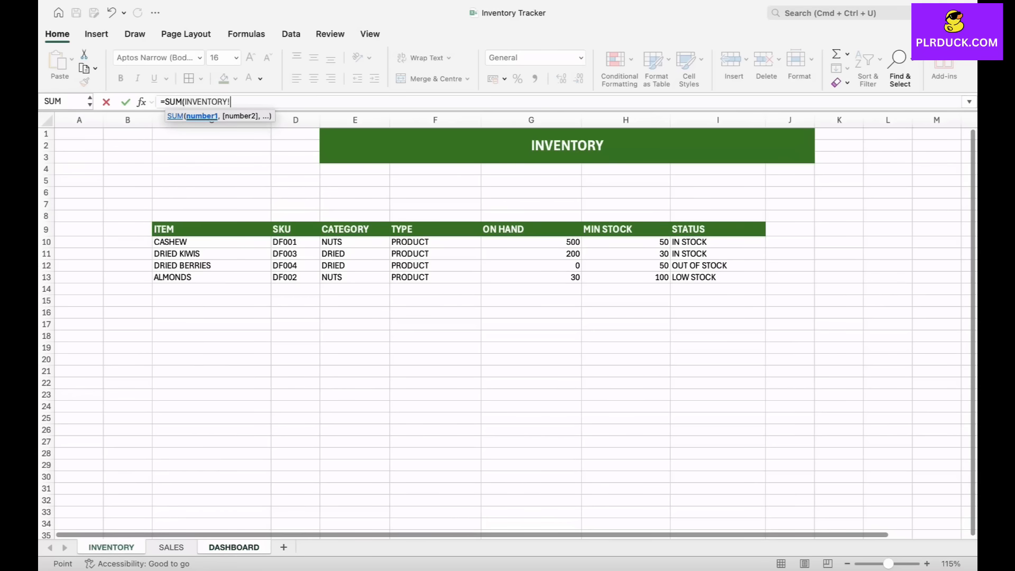
pyautogui.click(170, 547)
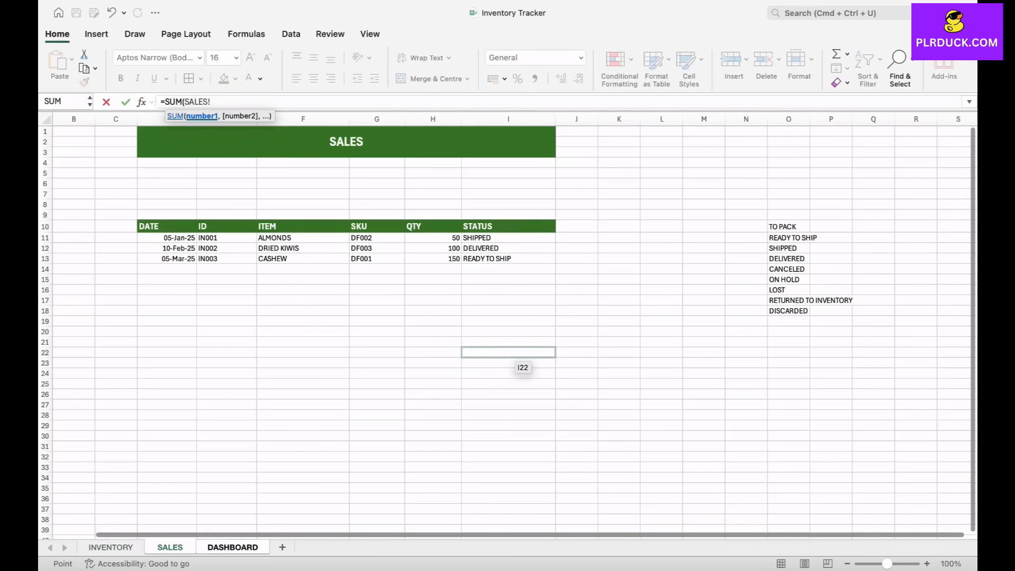
pyautogui.moveTo(432, 237); pyautogui.dragTo(459, 333)
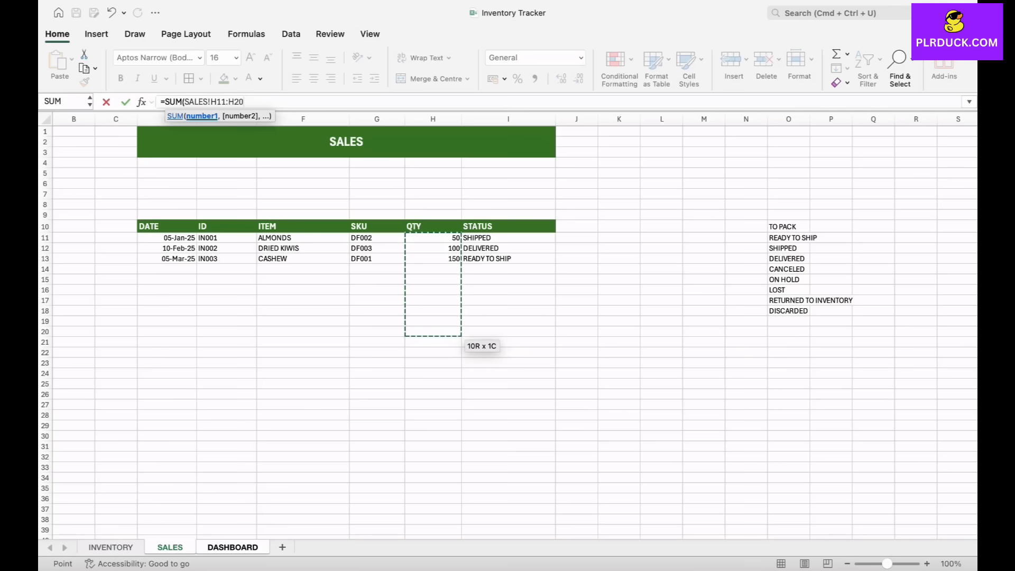
pyautogui.write(')')
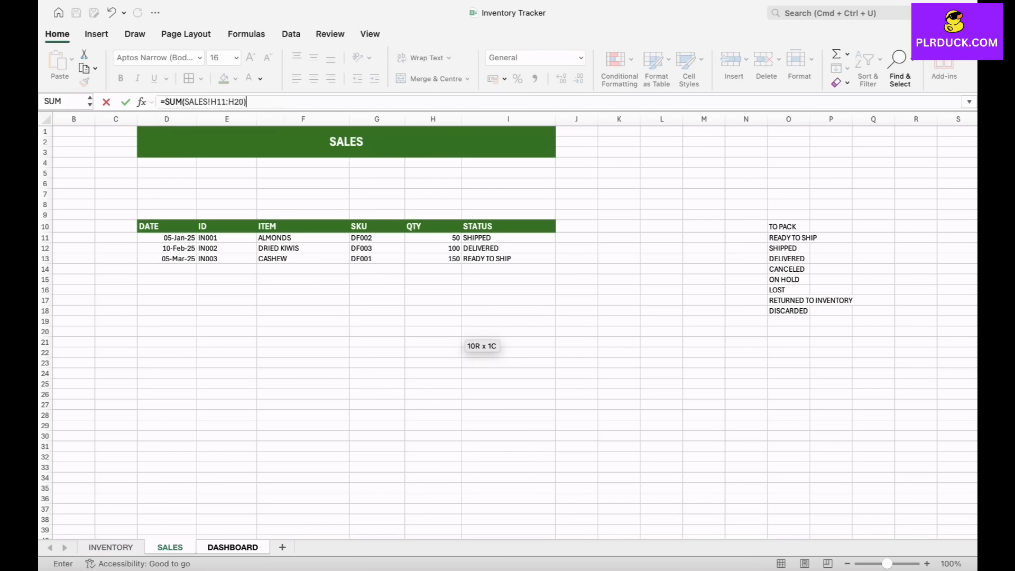
pyautogui.press('Return')
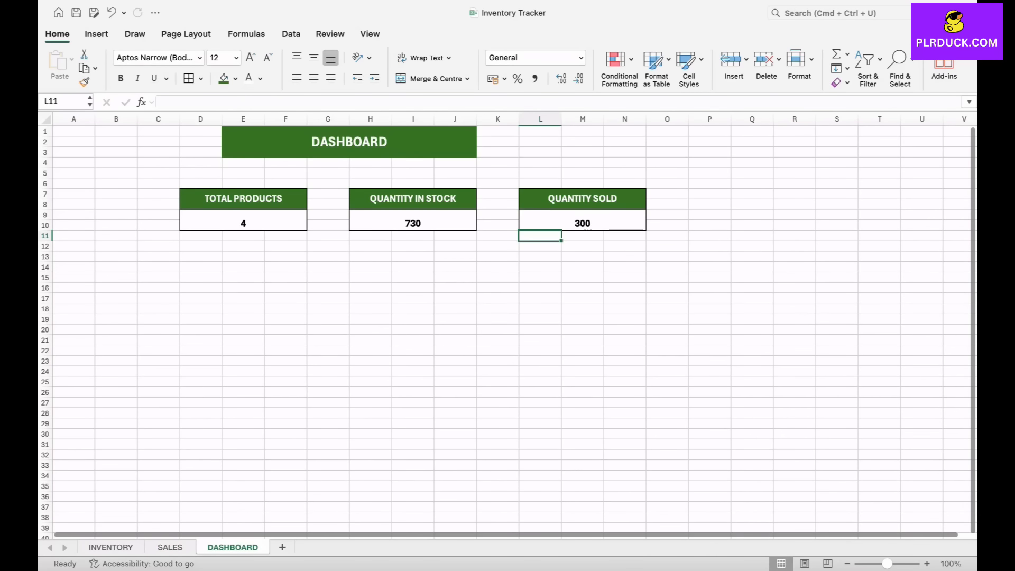
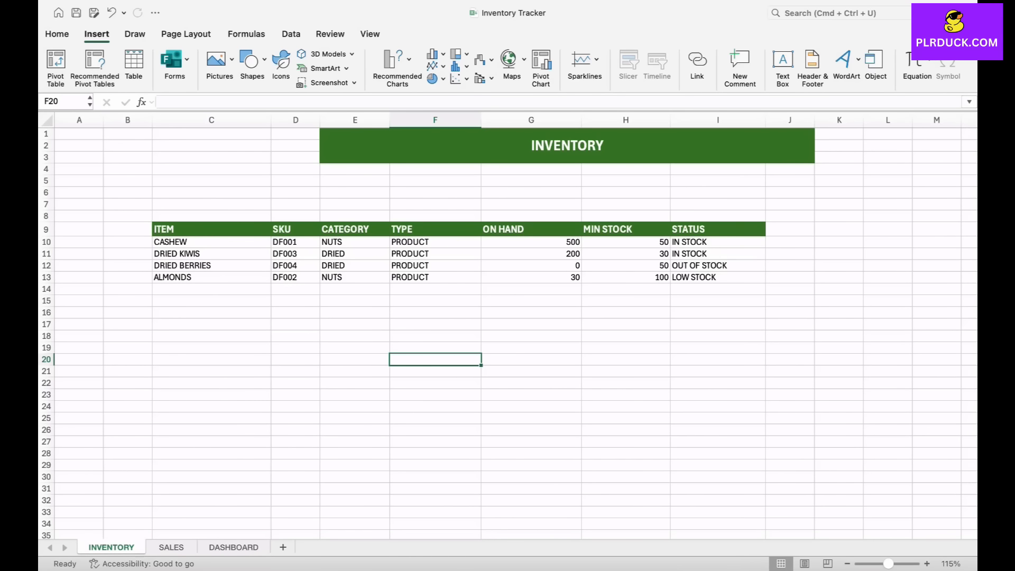
# Insert a 2D clustered column chart of the ITEM and ON HAND columns, rows 9 to 13, and place it below the inventory table.
pyautogui.moveTo(212, 229); pyautogui.dragTo(212, 278)
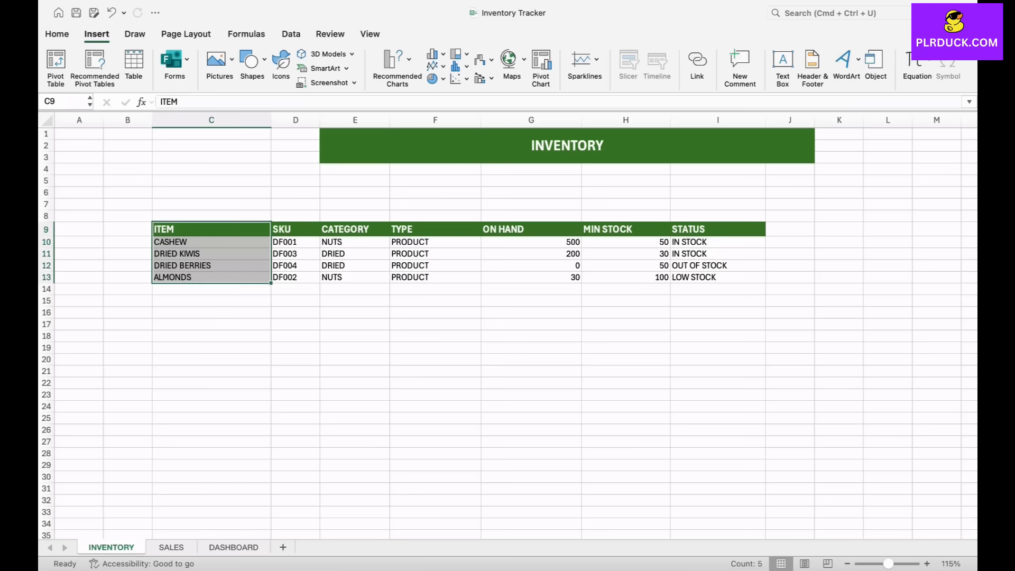
pyautogui.moveTo(531, 230); pyautogui.dragTo(531, 278)
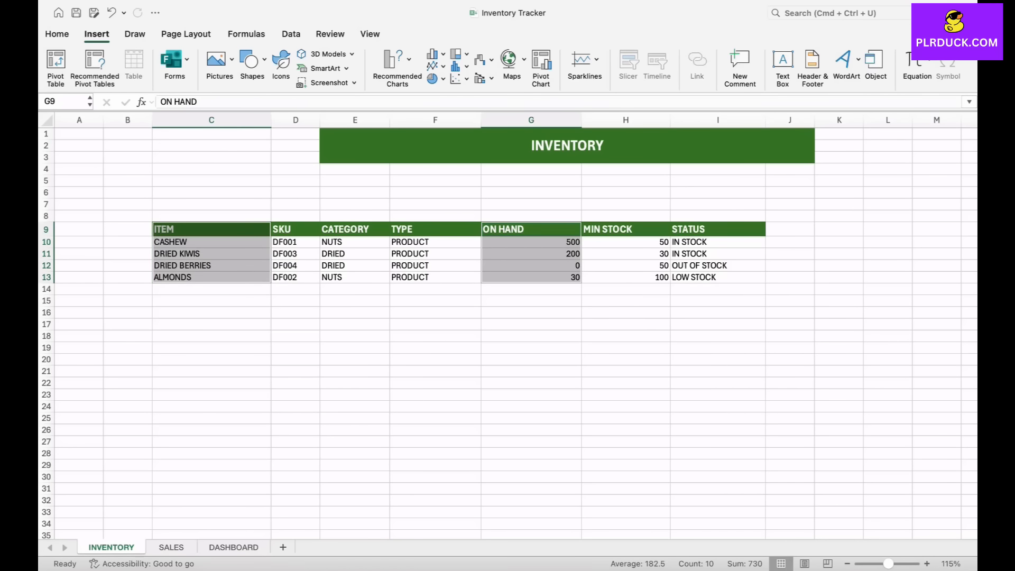
pyautogui.click(97, 34)
pyautogui.click(97, 34)
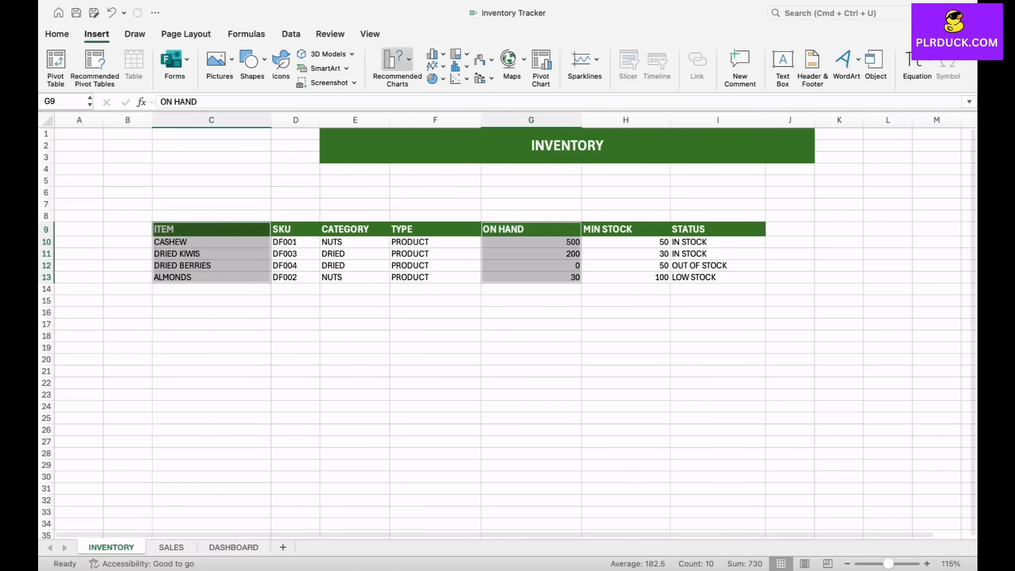
pyautogui.click(436, 54)
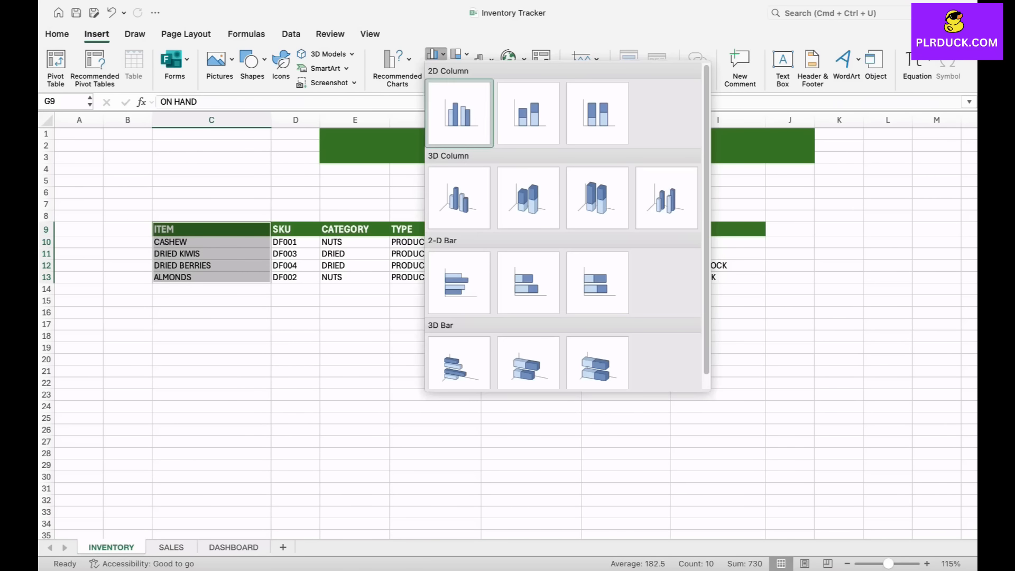
pyautogui.click(459, 113)
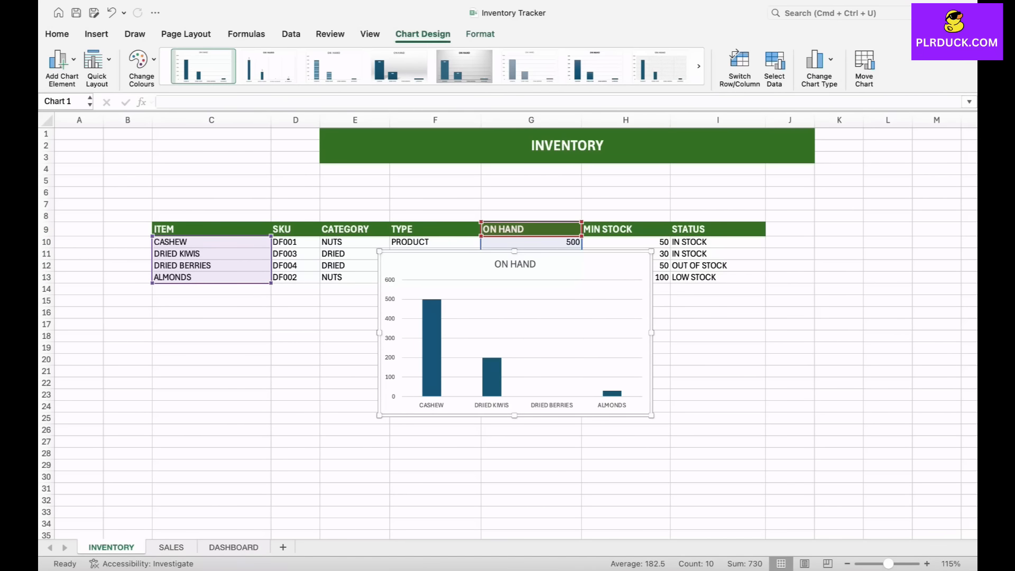
pyautogui.moveTo(581, 262); pyautogui.dragTo(542, 312)
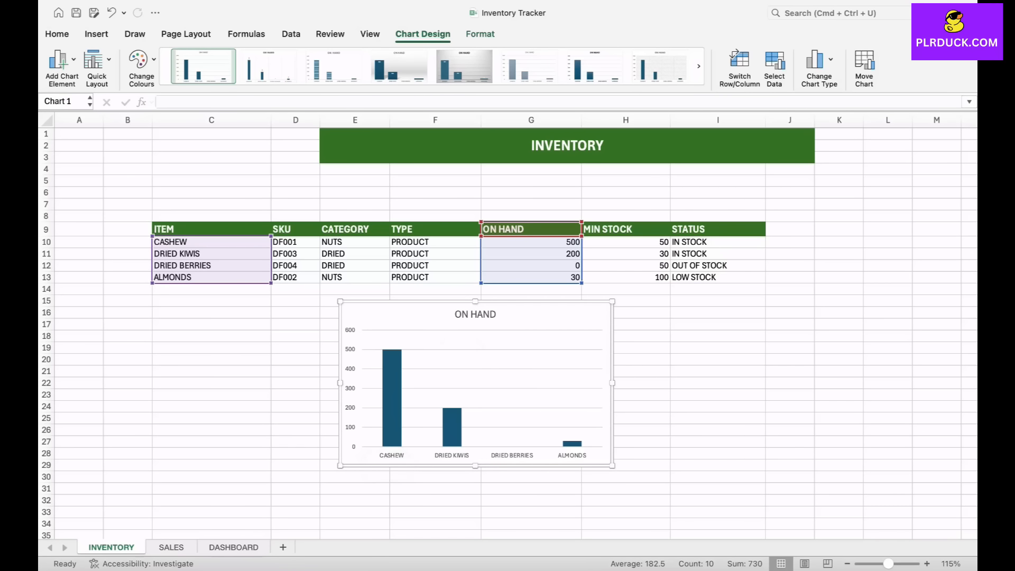
# Move the ON HAND chart to the DASHBOARD sheet as an embedded object.
pyautogui.rightClick(572, 320)
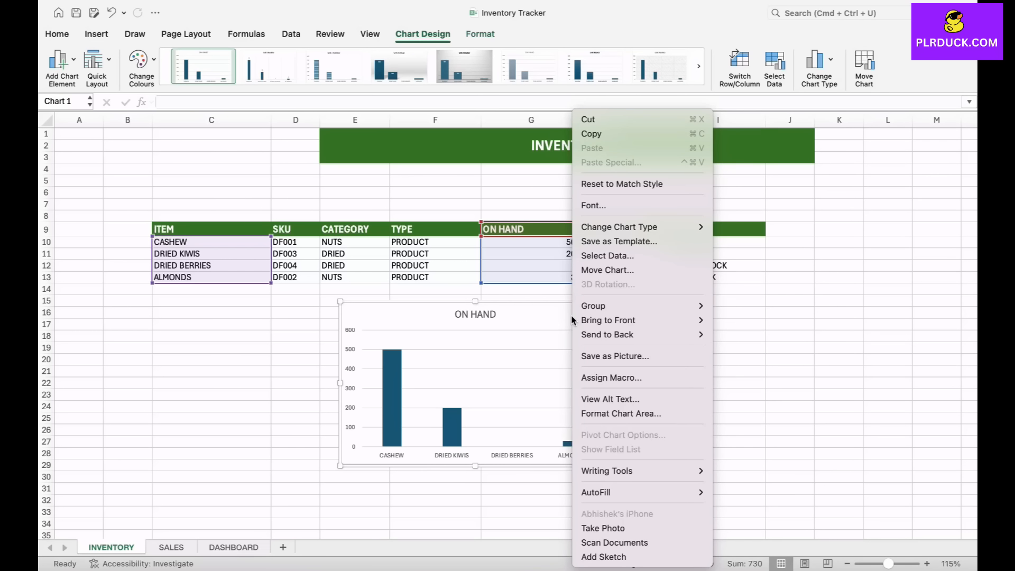
pyautogui.click(607, 270)
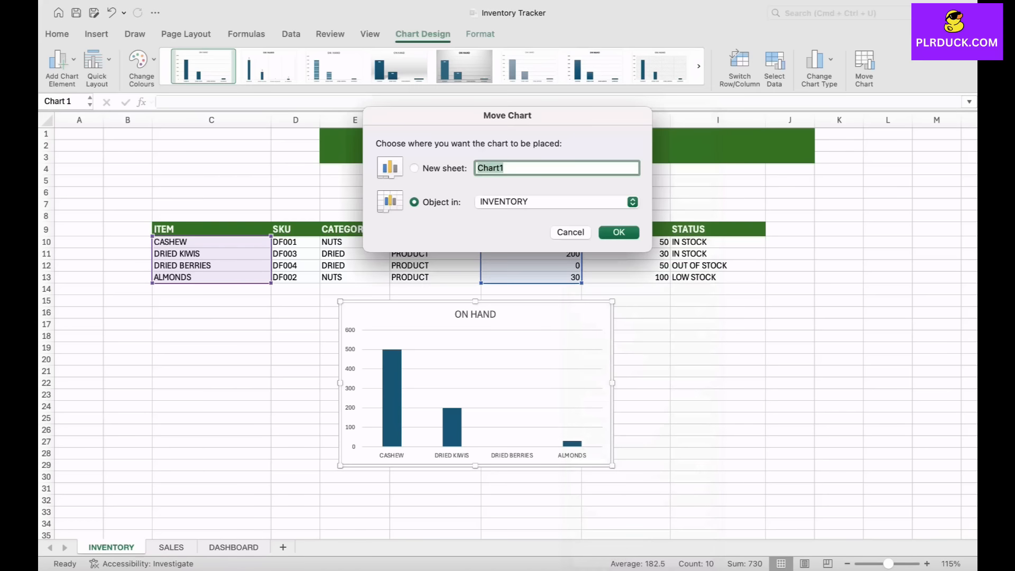
pyautogui.click(555, 201)
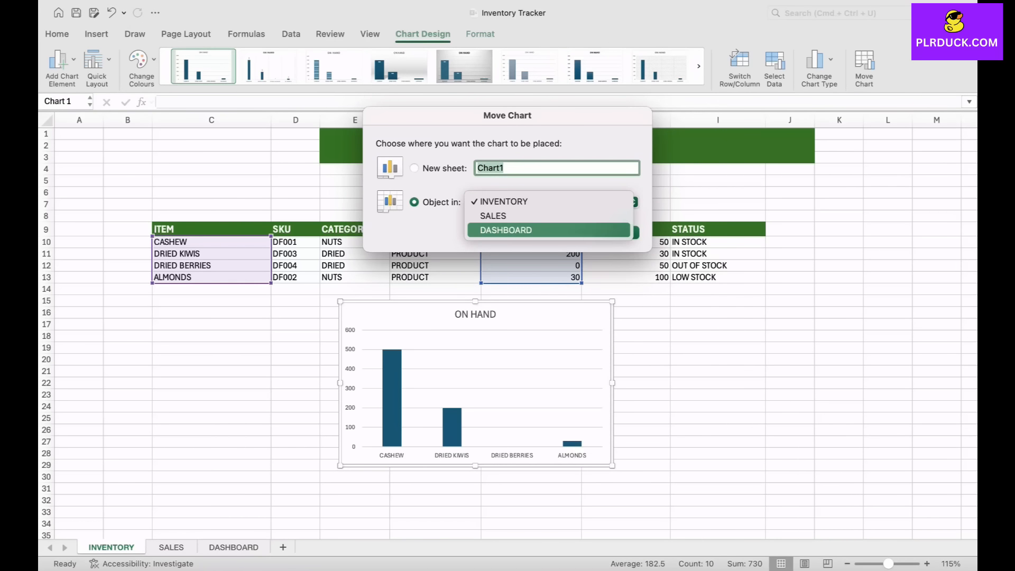
pyautogui.click(521, 229)
pyautogui.press('Return')
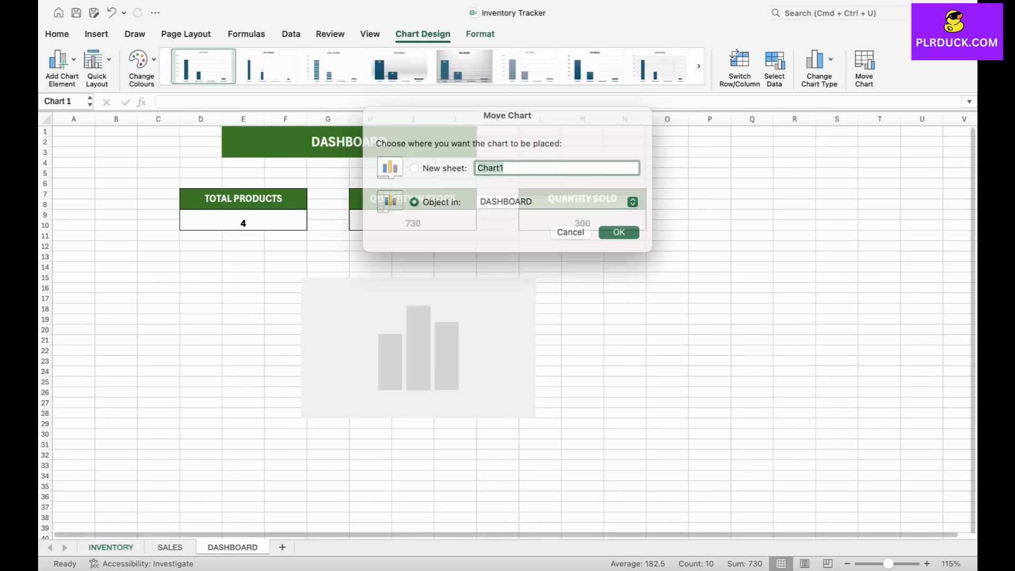
# Position and resize the ON HAND chart beneath the TOTAL PRODUCTS card, spanning about B13 to G25.
pyautogui.moveTo(507, 297); pyautogui.dragTo(313, 272)
pyautogui.moveTo(105, 249); pyautogui.dragTo(118, 255)
pyautogui.moveTo(296, 263); pyautogui.dragTo(283, 261)
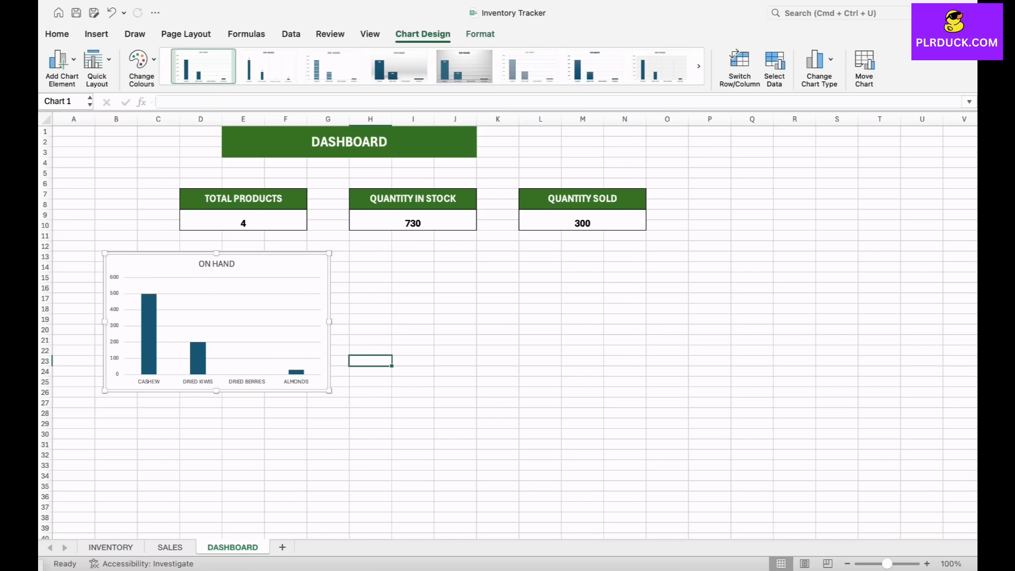
# Give the ON HAND chart's column series a solid light pink fill and close the formatting pane.
pyautogui.moveTo(152, 371)
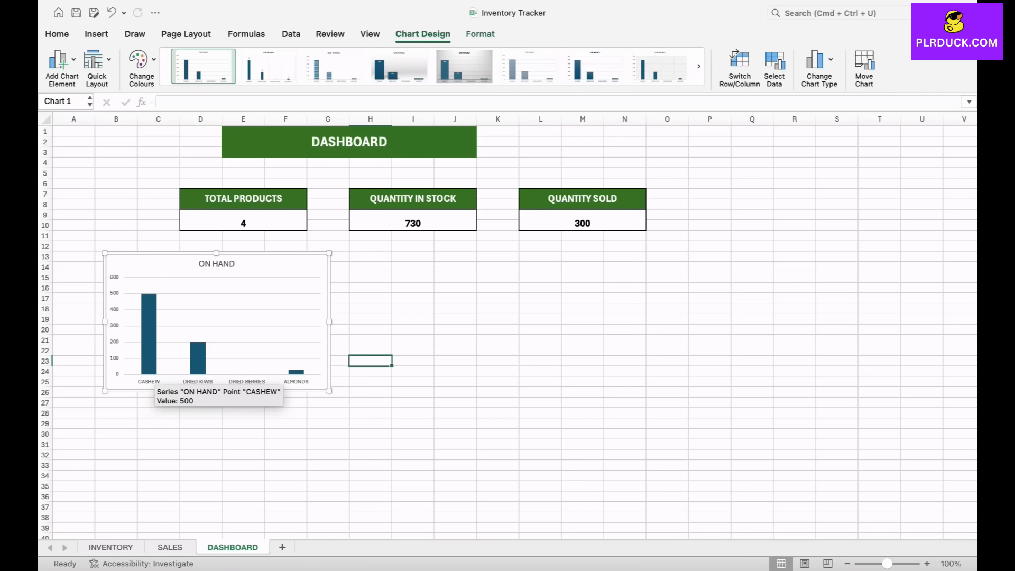
pyautogui.click(150, 370)
pyautogui.doubleClick(150, 370)
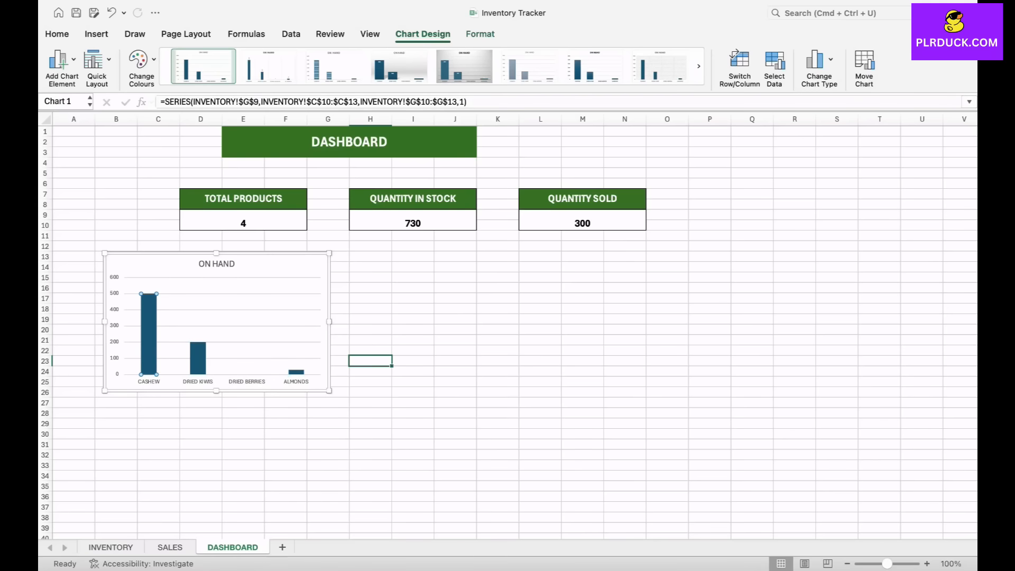
pyautogui.click(170, 339)
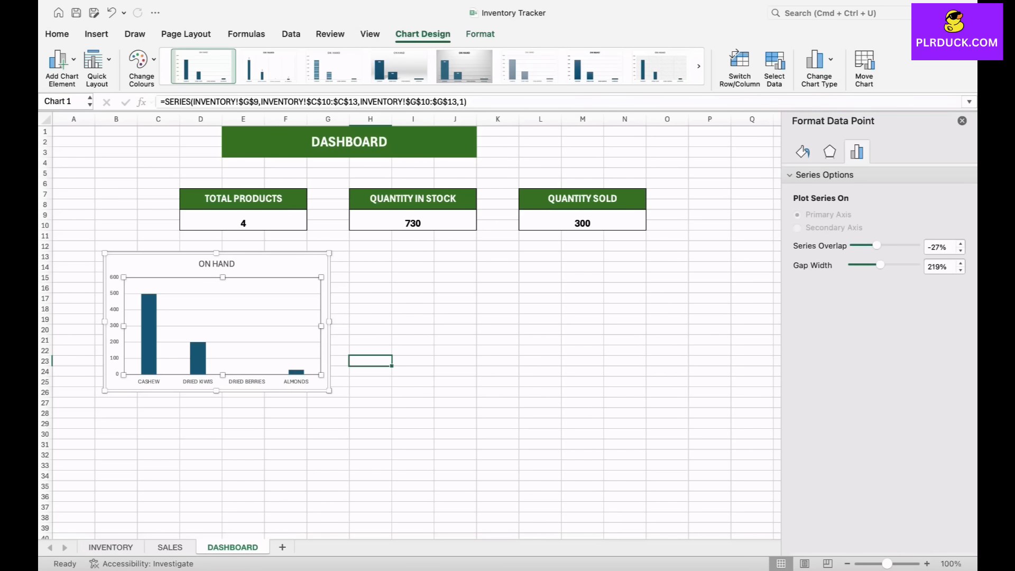
pyautogui.click(149, 338)
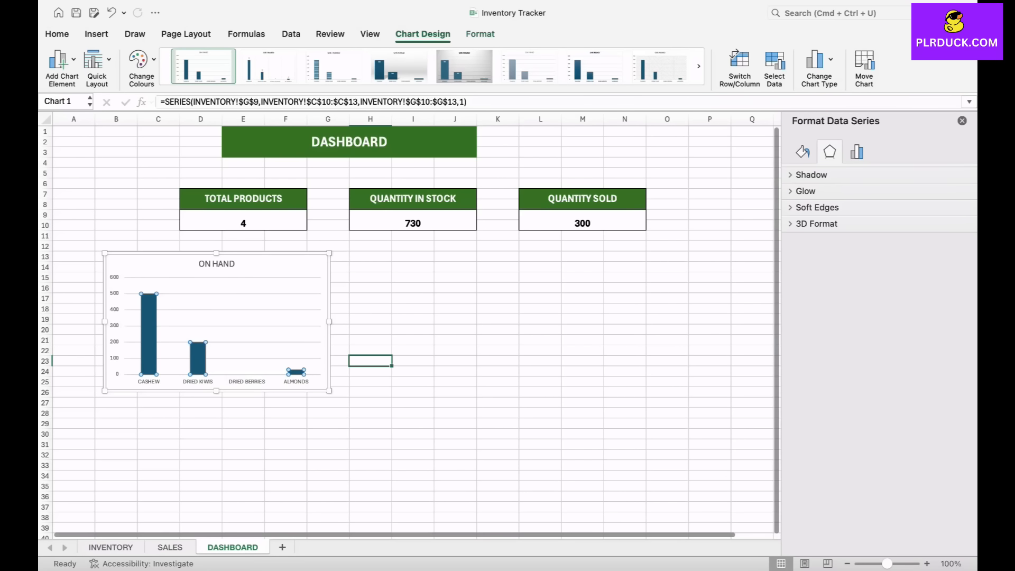
pyautogui.click(803, 152)
pyautogui.click(802, 174)
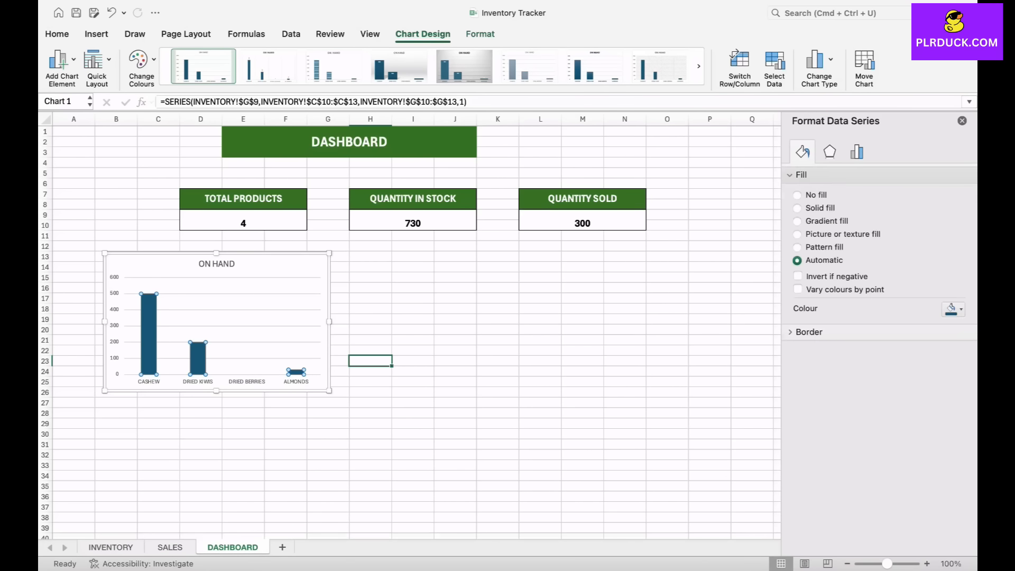
pyautogui.click(954, 309)
pyautogui.click(954, 369)
pyautogui.click(541, 330)
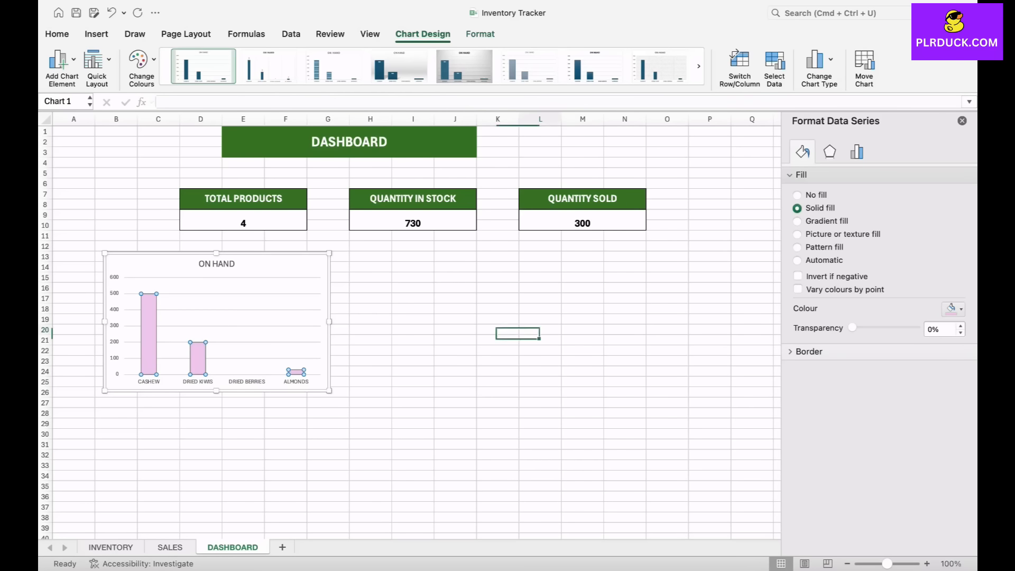
pyautogui.click(456, 320)
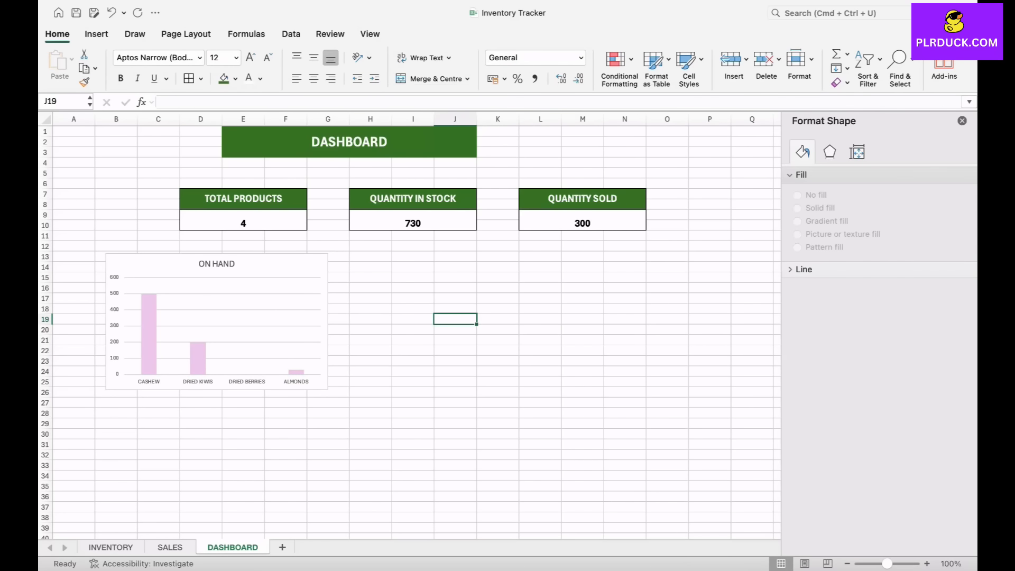
pyautogui.click(963, 121)
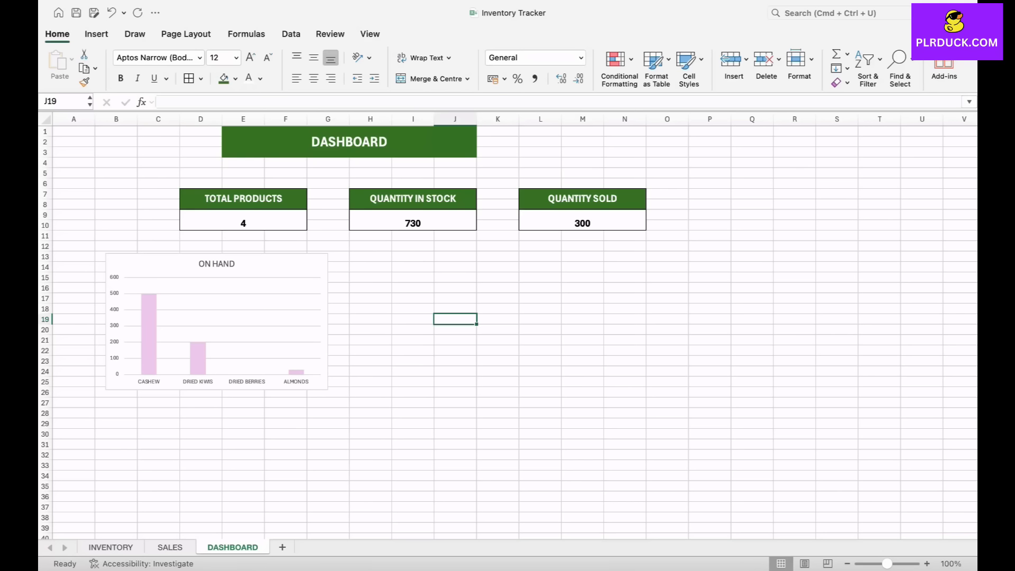
# Widen column B and enter the headers STATUS in B30 and COUNT in C30 below the chart.
pyautogui.click(158, 434)
pyautogui.click(201, 434)
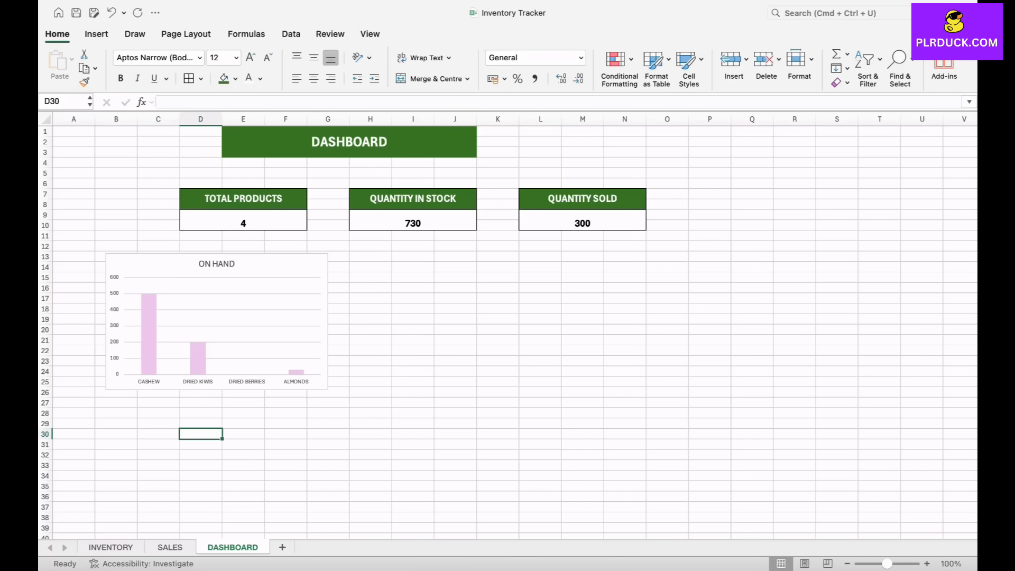
pyautogui.moveTo(137, 119); pyautogui.dragTo(162, 119)
pyautogui.click(129, 434)
pyautogui.write('STATUS')
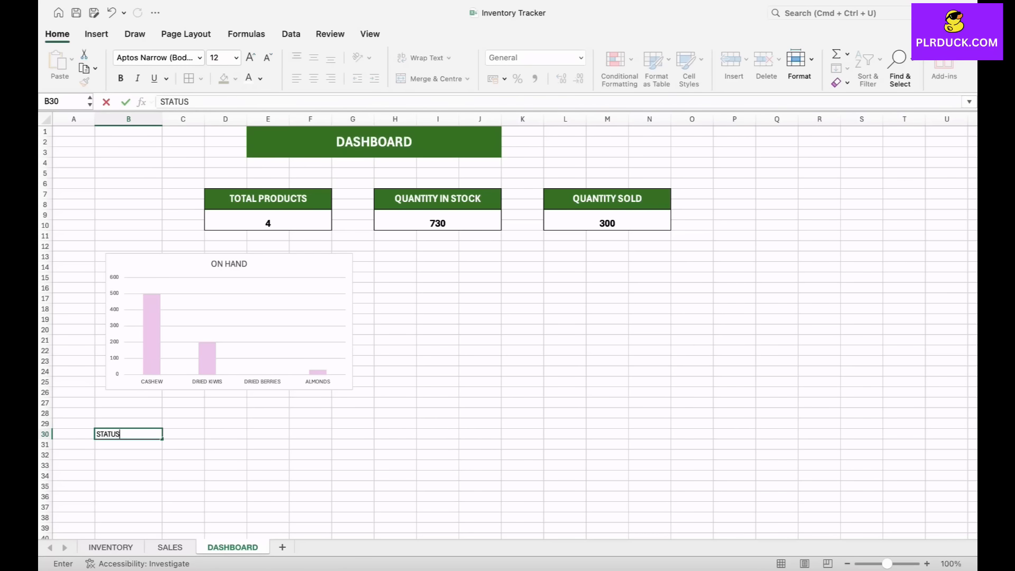
pyautogui.press('Tab')
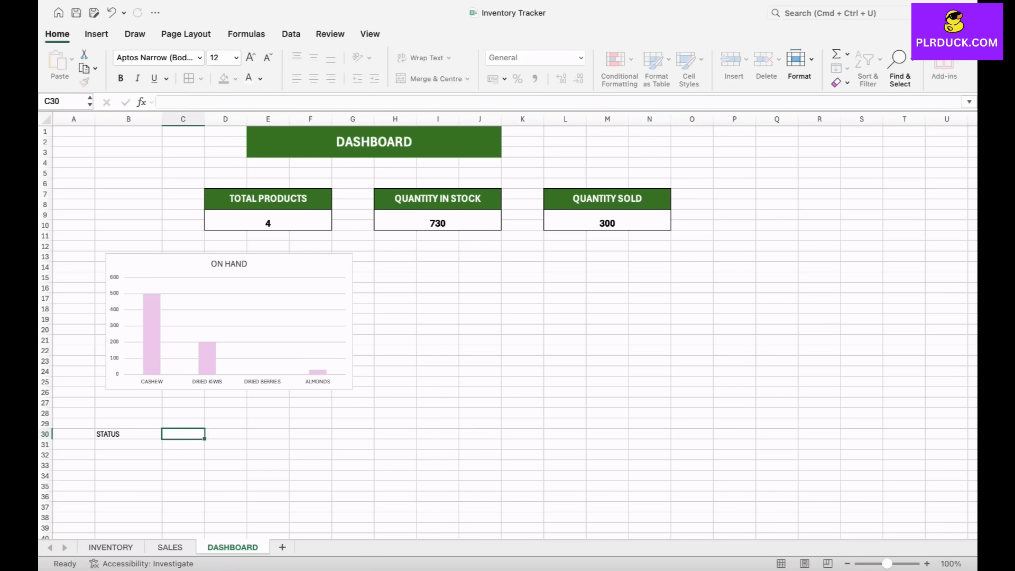
pyautogui.write('COUNT')
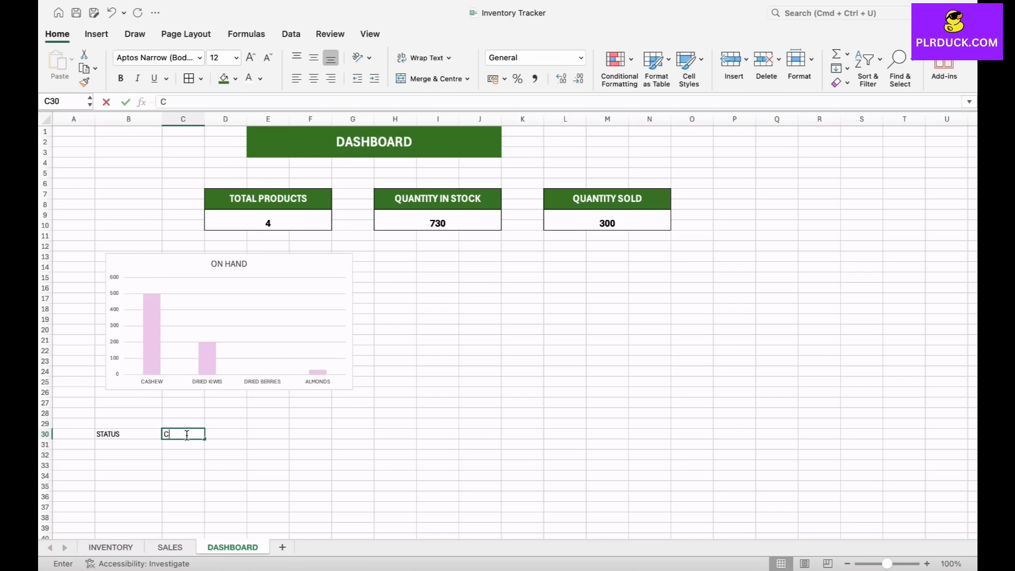
pyautogui.press('Return')
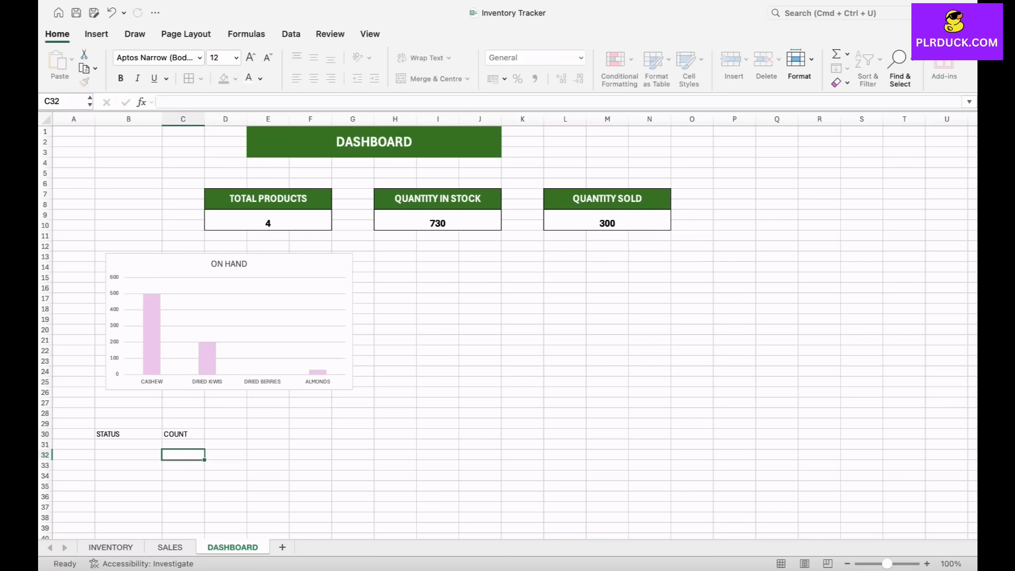
# List the statuses SHIPPED, DELIVERED, READY TO SHIP and TO PACK in B31:B34.
pyautogui.press('Left')
pyautogui.write('SHIPPED')
pyautogui.press('Return')
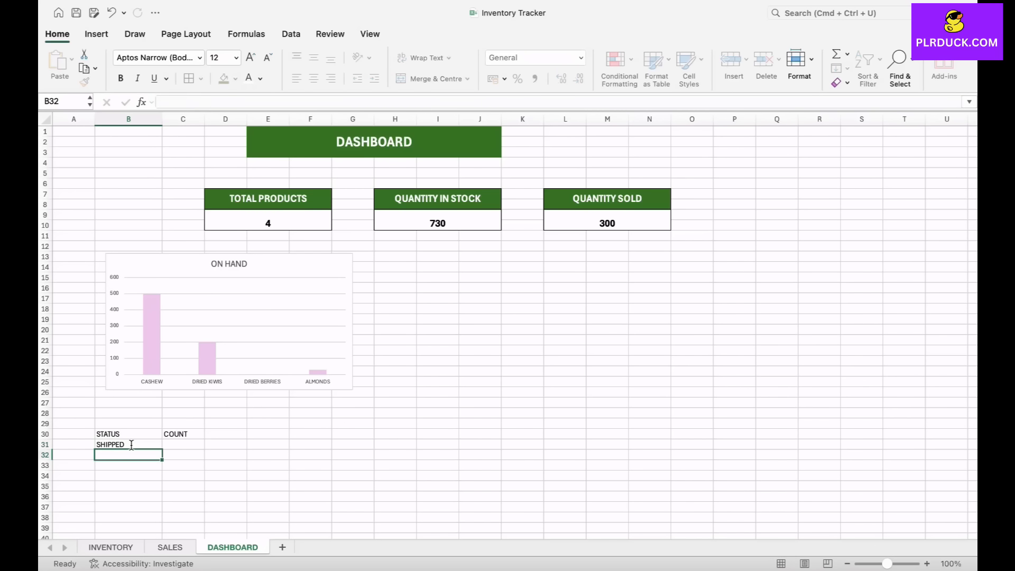
pyautogui.write('DELIVERED')
pyautogui.press('Return')
pyautogui.write('READY TO SHIP')
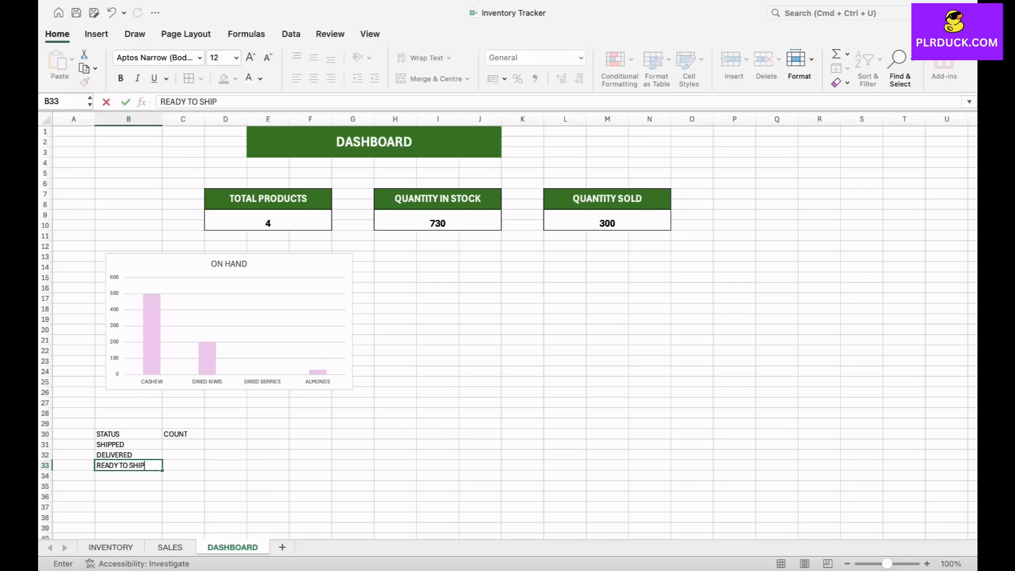
pyautogui.press('Return')
pyautogui.write('TO PACK')
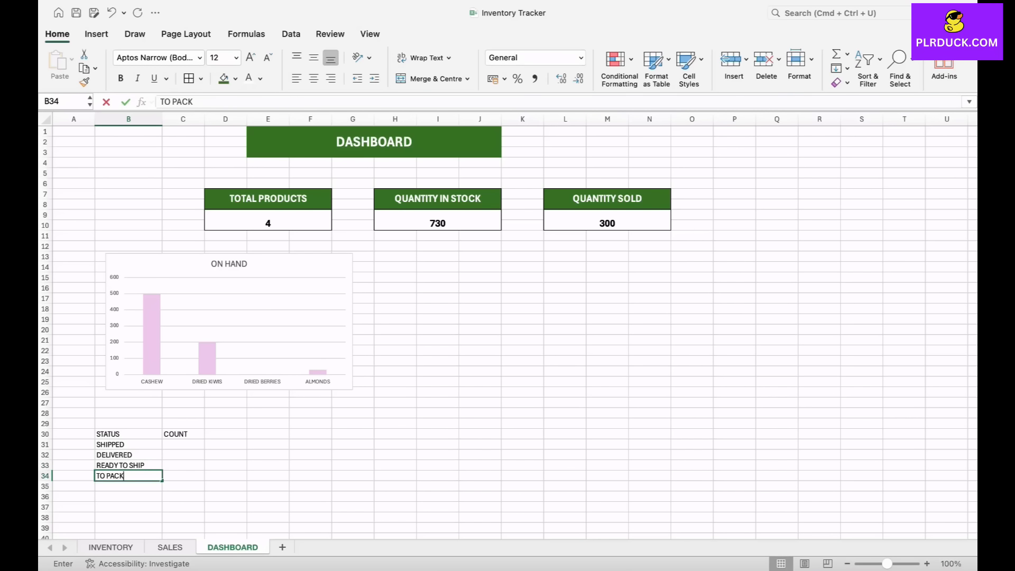
pyautogui.click(129, 508)
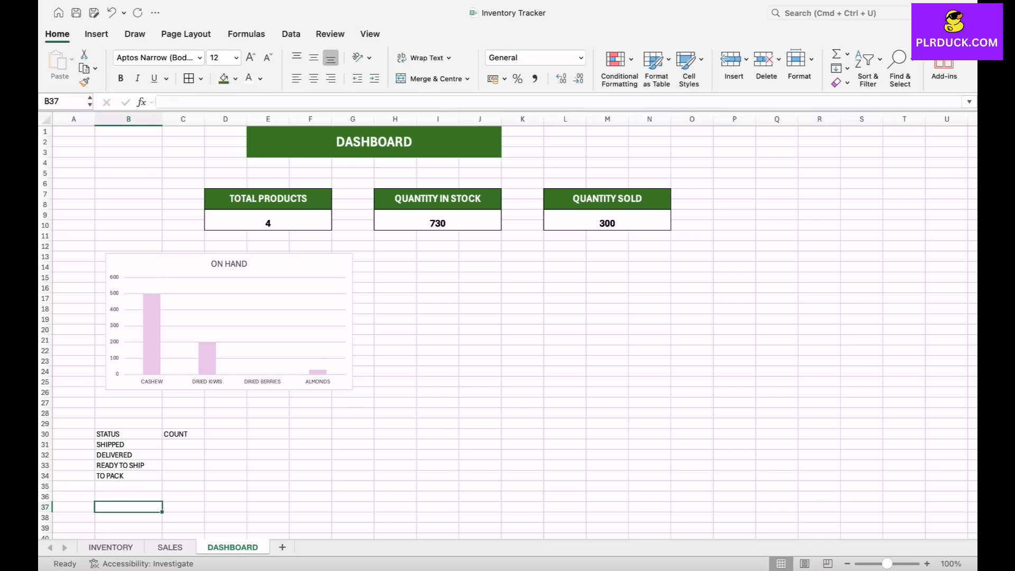
# In DASHBOARD C31, enter a COUNTIF formula that counts "SHIPPED" in the SALES status range I11:I20.
pyautogui.click(169, 547)
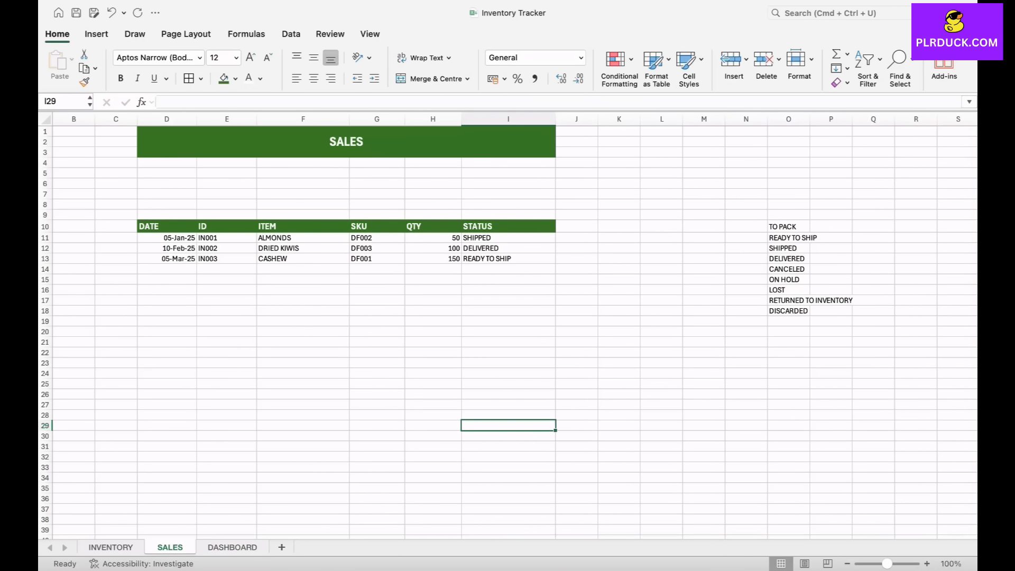
pyautogui.click(232, 548)
pyautogui.click(191, 446)
pyautogui.write('=')
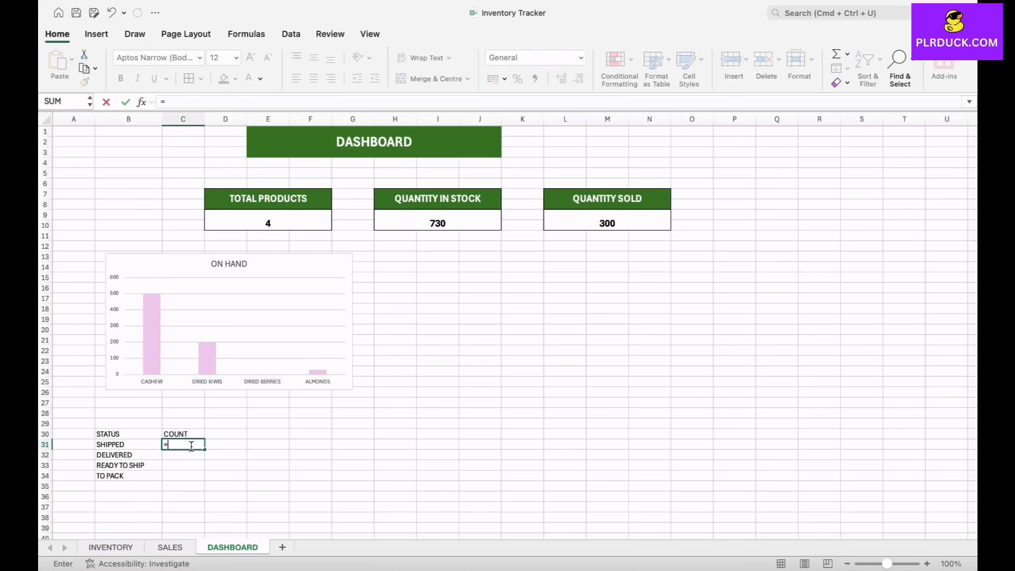
pyautogui.write('COUNTIF')
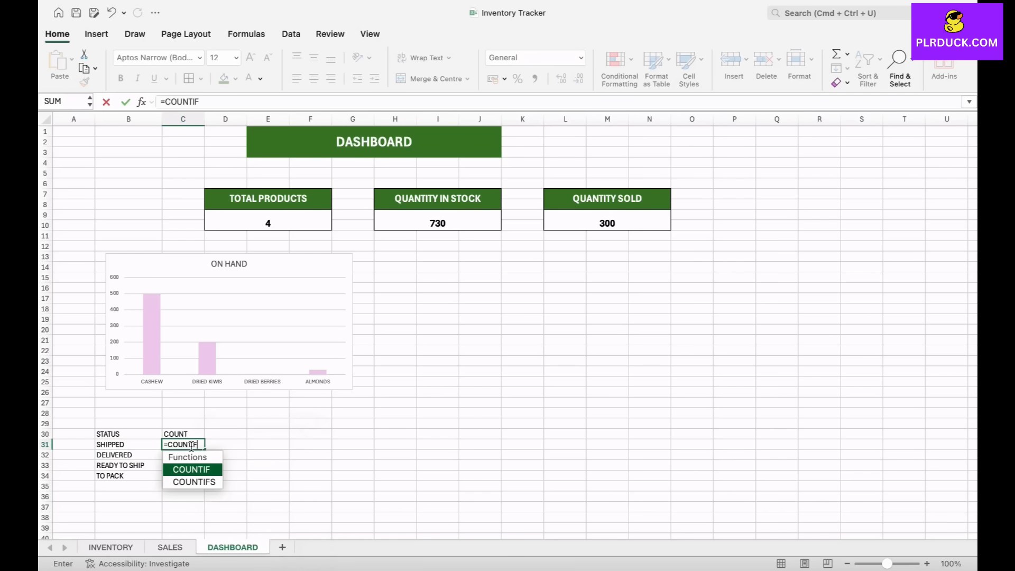
pyautogui.write('(')
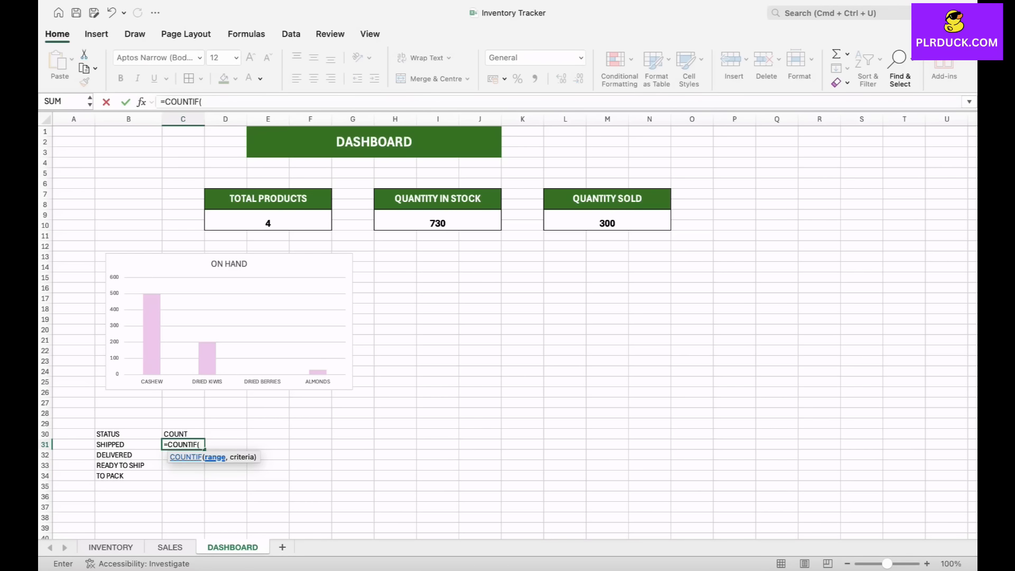
pyautogui.click(170, 547)
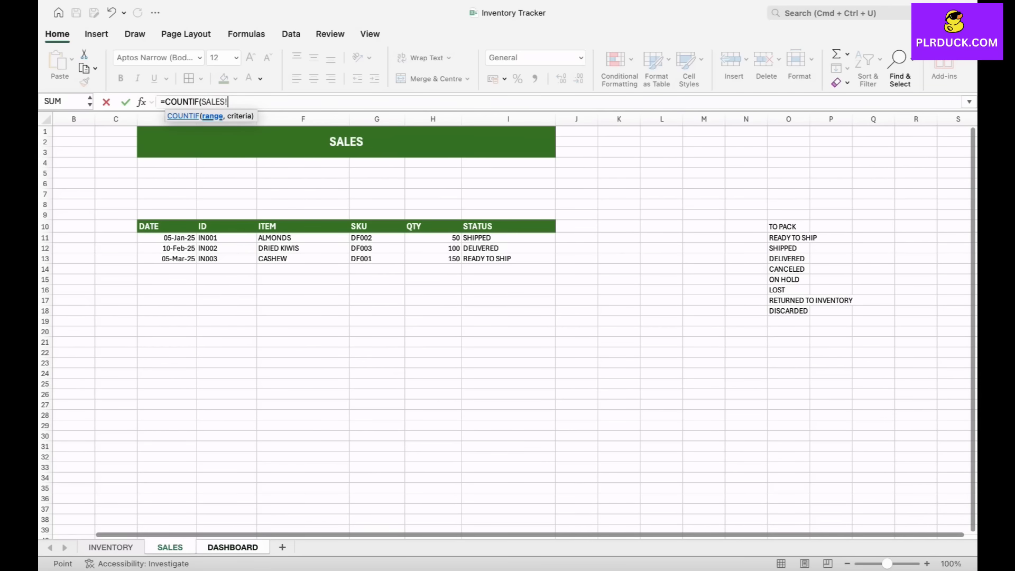
pyautogui.moveTo(495, 238); pyautogui.dragTo(550, 332)
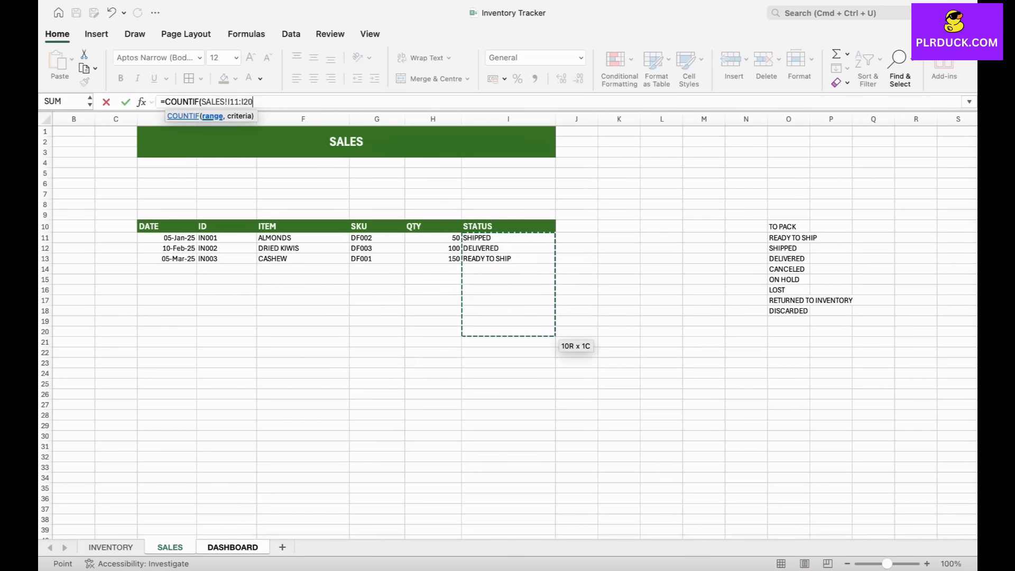
pyautogui.write(',"SHIPPE')
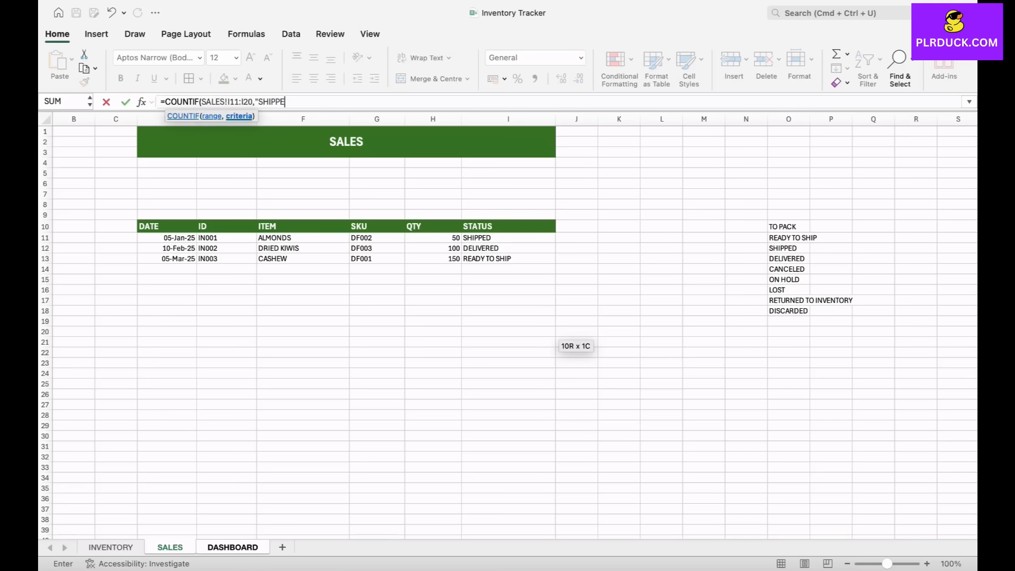
pyautogui.write('D")')
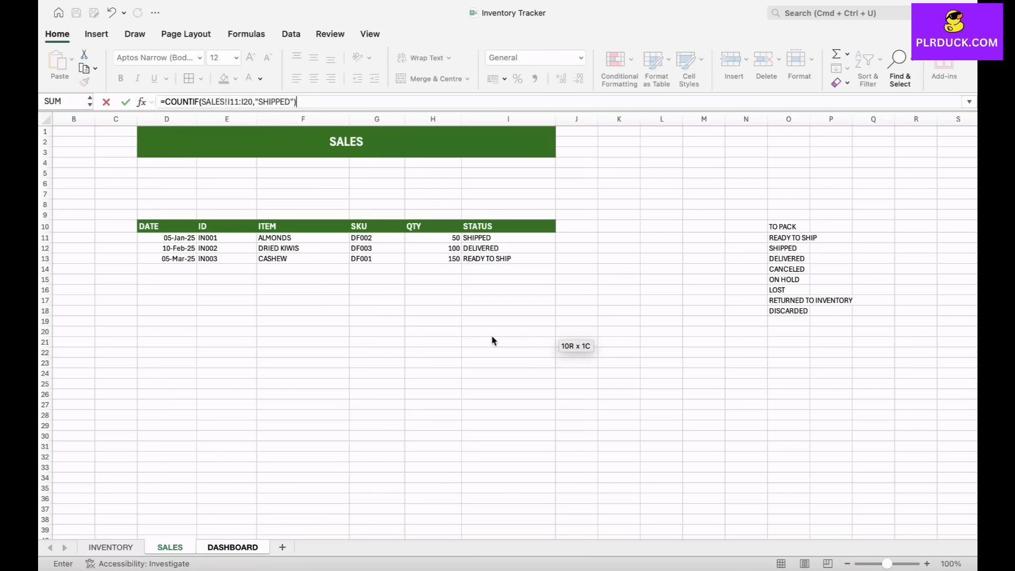
pyautogui.press('Return')
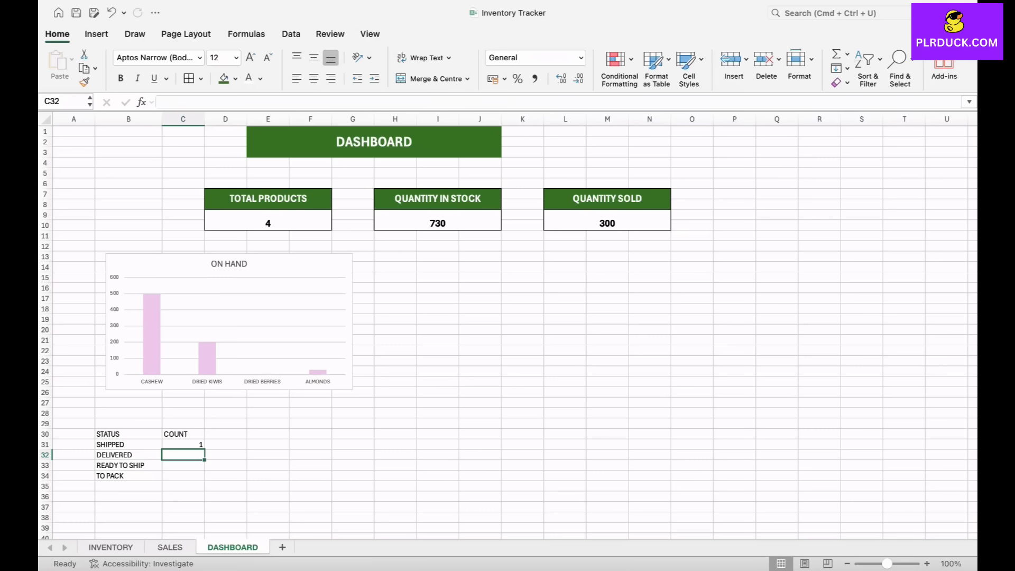
# In C32, enter a COUNTIF formula that counts "DELIVERED" in SALES I11:I20.
pyautogui.write('=COUNT')
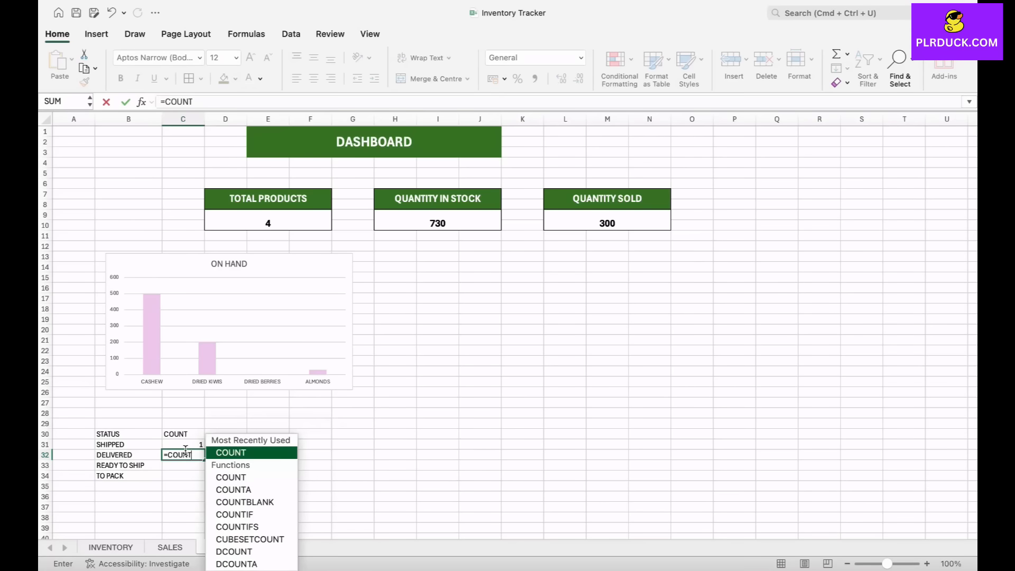
pyautogui.write('IF(')
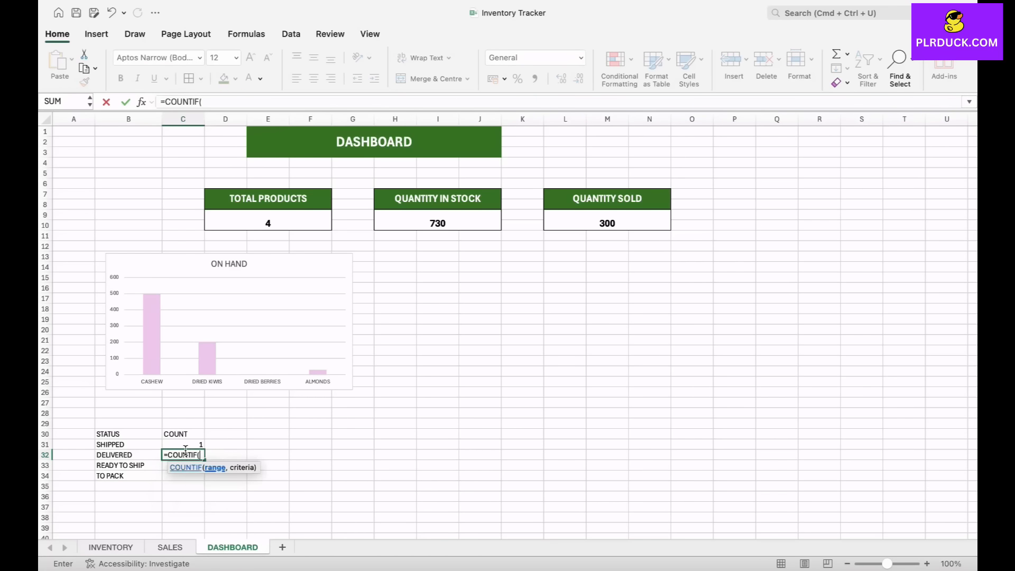
pyautogui.click(169, 547)
pyautogui.moveTo(502, 238); pyautogui.dragTo(555, 333)
pyautogui.write(',"')
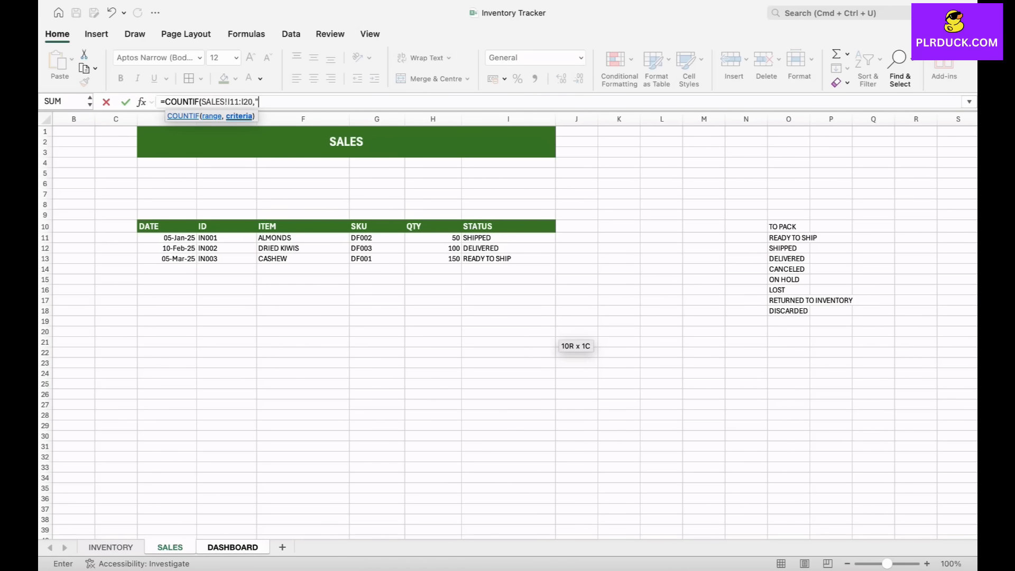
pyautogui.write('DELIVERED"')
pyautogui.press('Return')
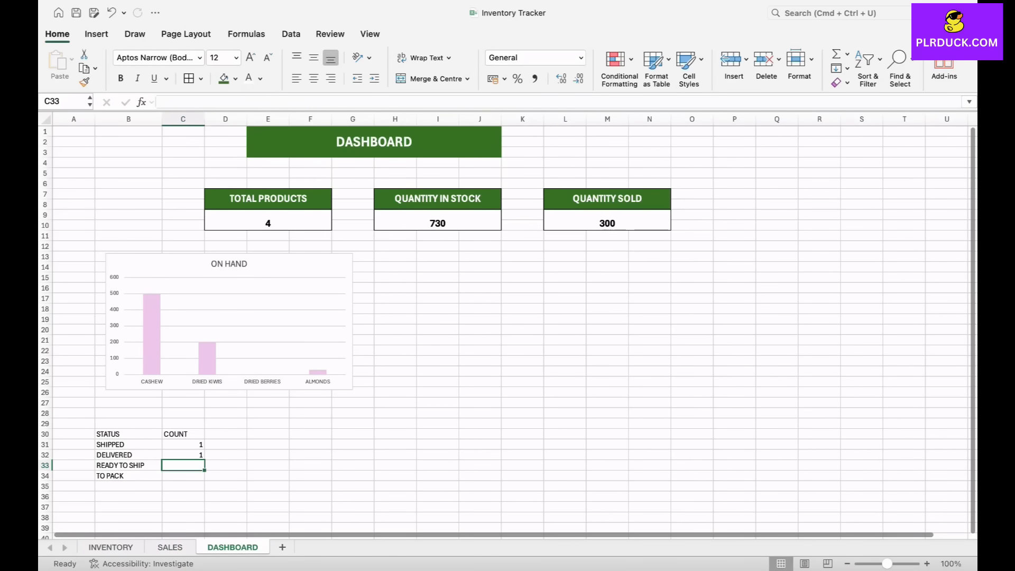
# In C33, enter a COUNTIF formula that counts "READY TO SHIP" in SALES I11:I20, correcting the misspelled function name.
pyautogui.write('=')
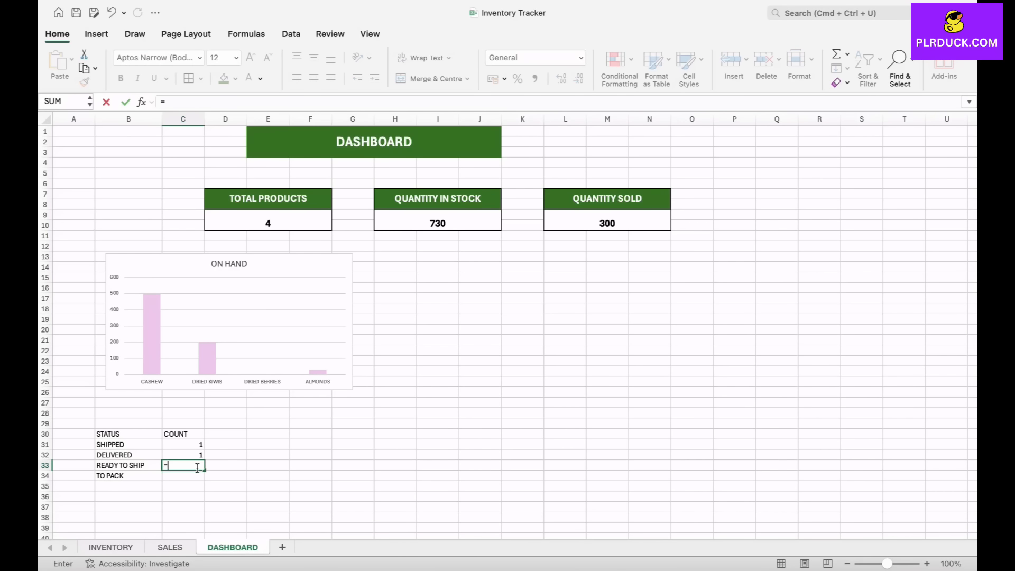
pyautogui.write('COUNIF(')
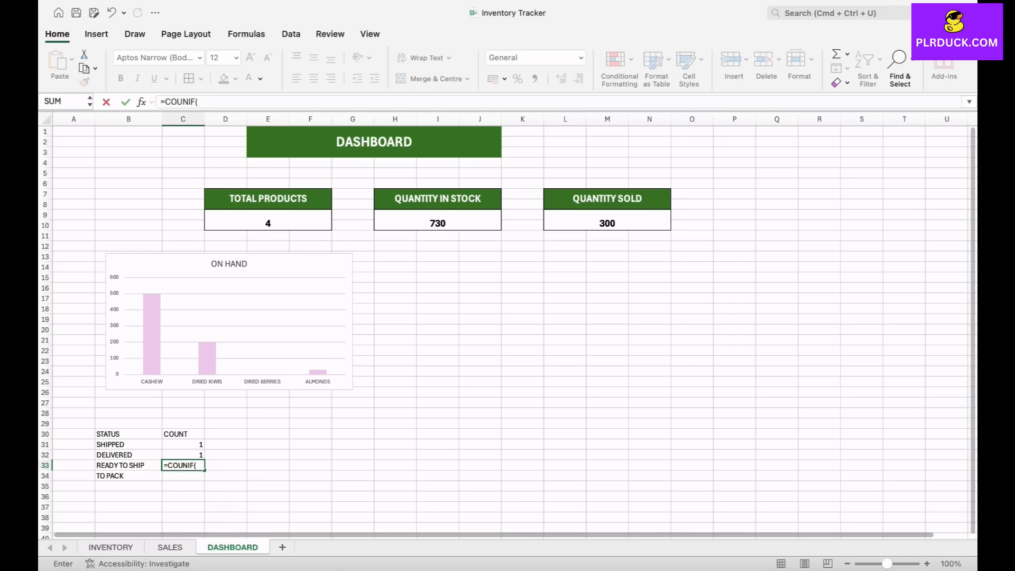
pyautogui.click(170, 548)
pyautogui.moveTo(503, 238); pyautogui.dragTo(554, 337)
pyautogui.write(',"READY TO SHIP")')
pyautogui.press('Return')
pyautogui.doubleClick(186, 465)
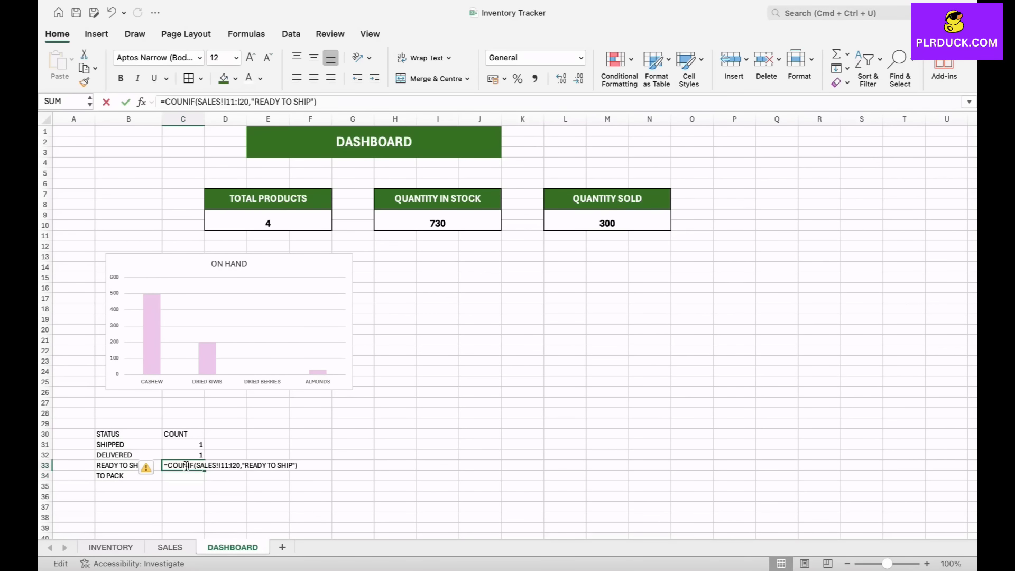
pyautogui.write('T')
pyautogui.press('Return')
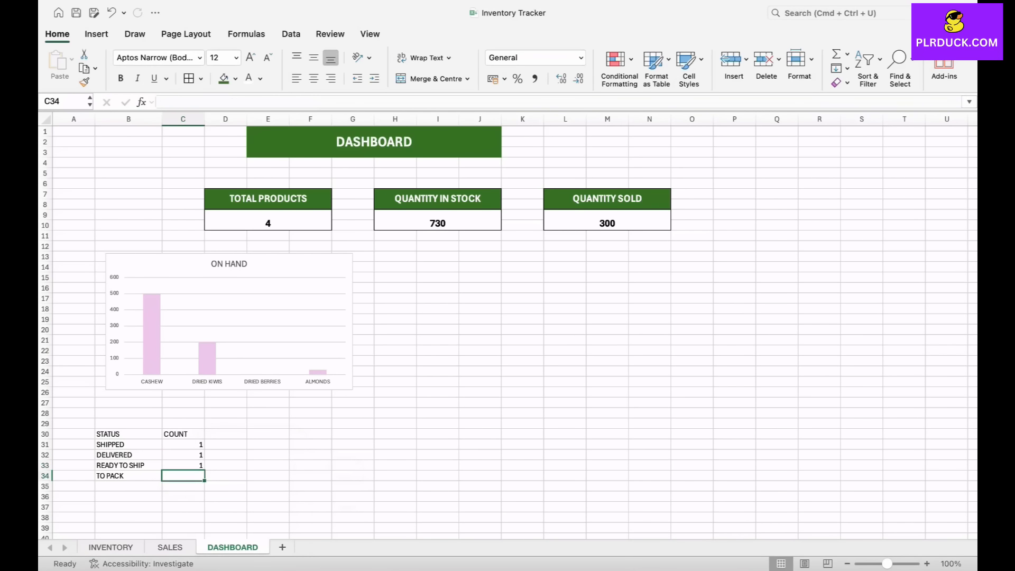
# In C34, enter a COUNTIF formula that counts "TO PACK" in SALES I11:I20.
pyautogui.write('=')
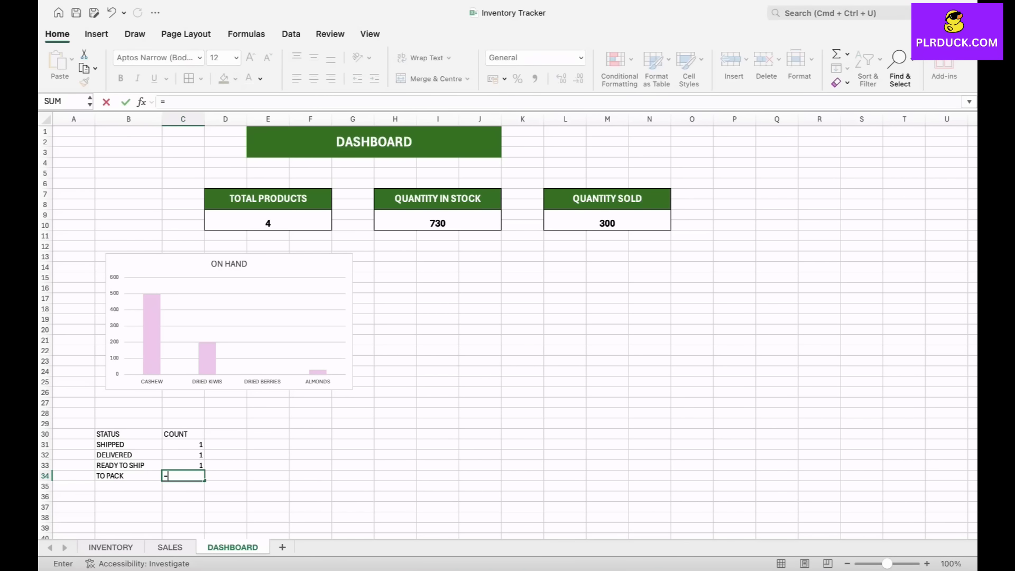
pyautogui.write('COUNTIF(')
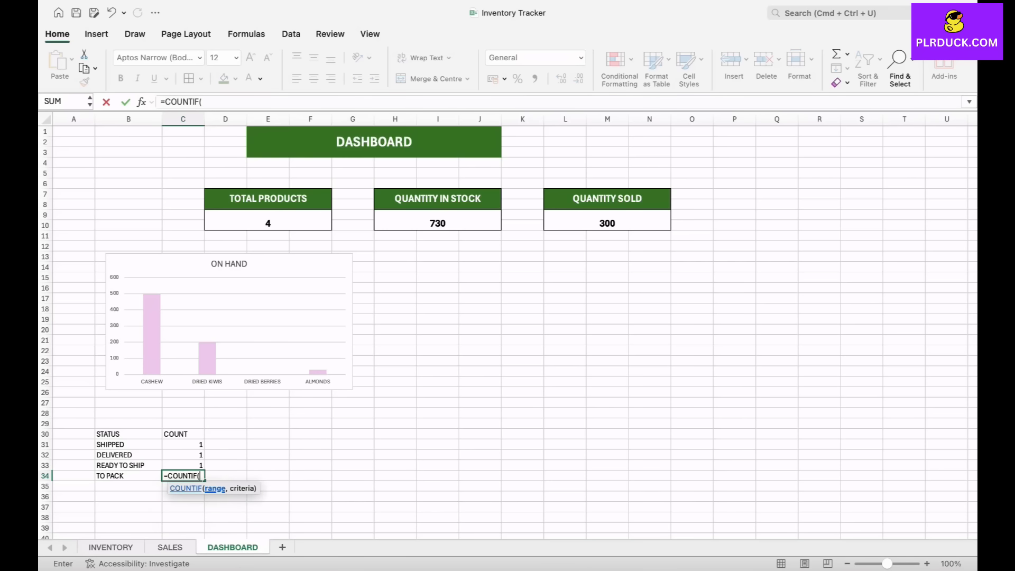
pyautogui.click(170, 547)
pyautogui.moveTo(463, 238); pyautogui.dragTo(487, 332)
pyautogui.write(',')
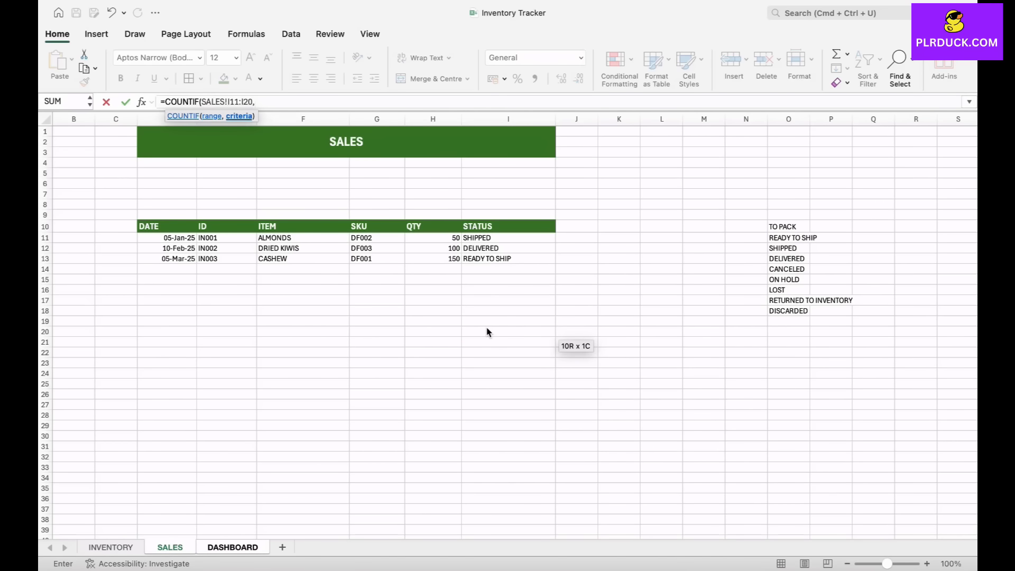
pyautogui.write('"TO PACK")')
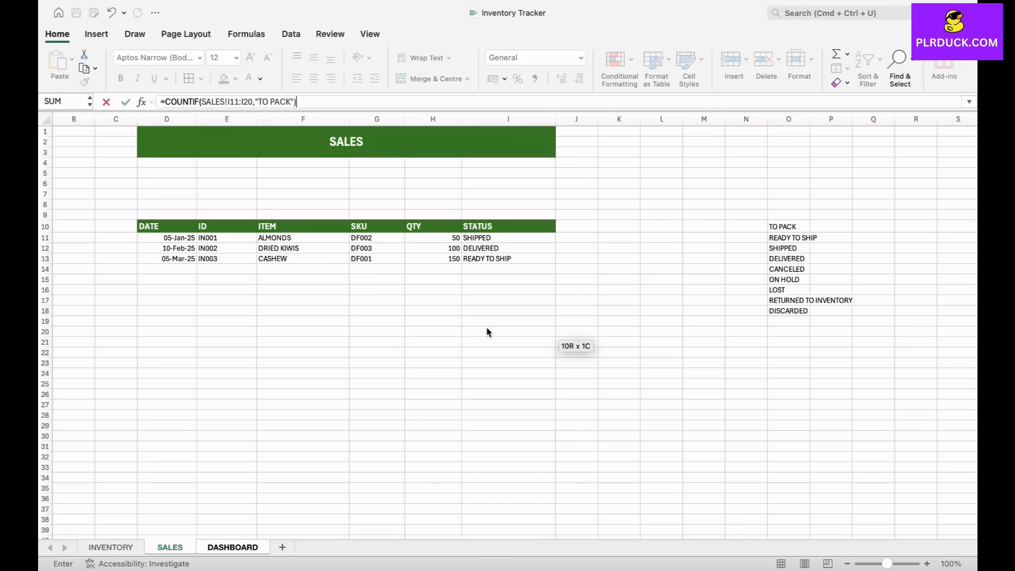
pyautogui.press('Return')
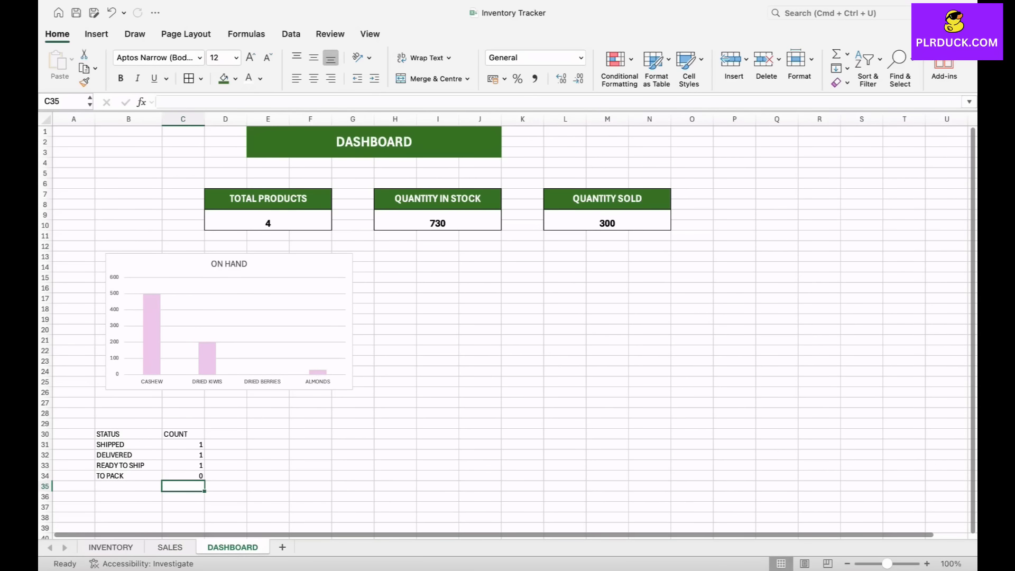
# Insert a 2-D clustered bar chart from B31:C34 and place it beside the ON HAND chart, starting at about row 12.
pyautogui.moveTo(128, 444); pyautogui.dragTo(183, 475)
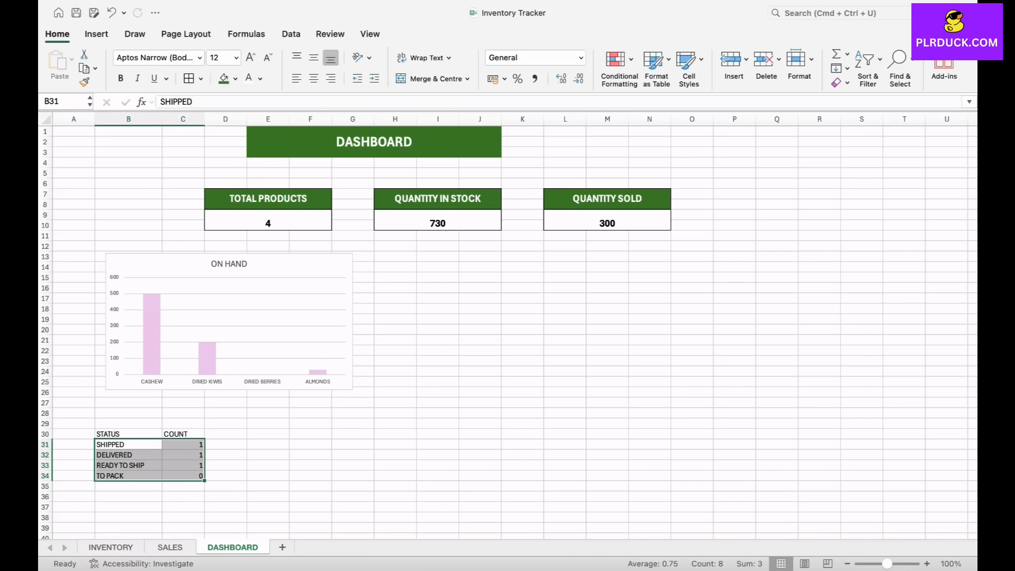
pyautogui.click(269, 476)
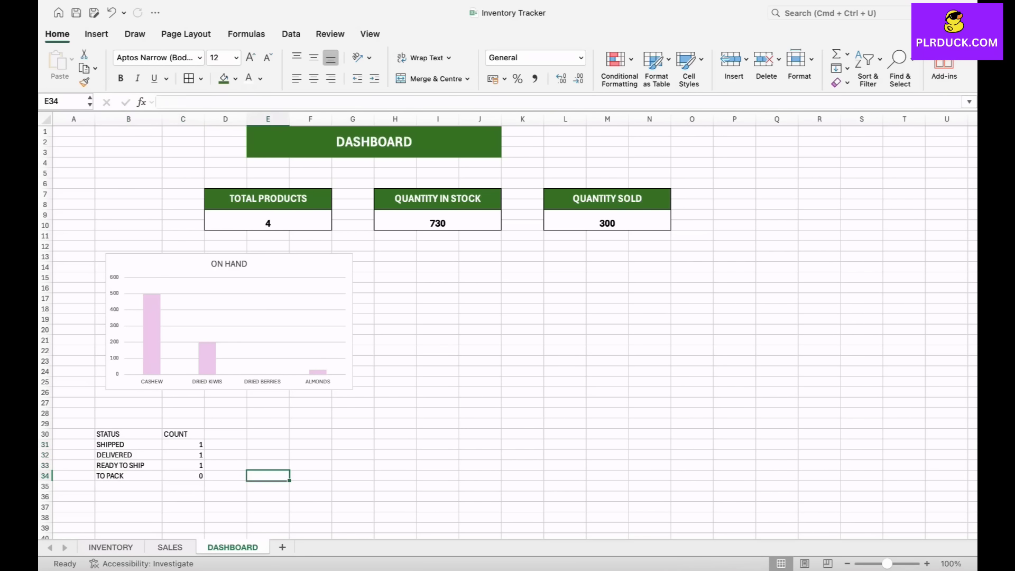
pyautogui.moveTo(128, 445); pyautogui.dragTo(183, 477)
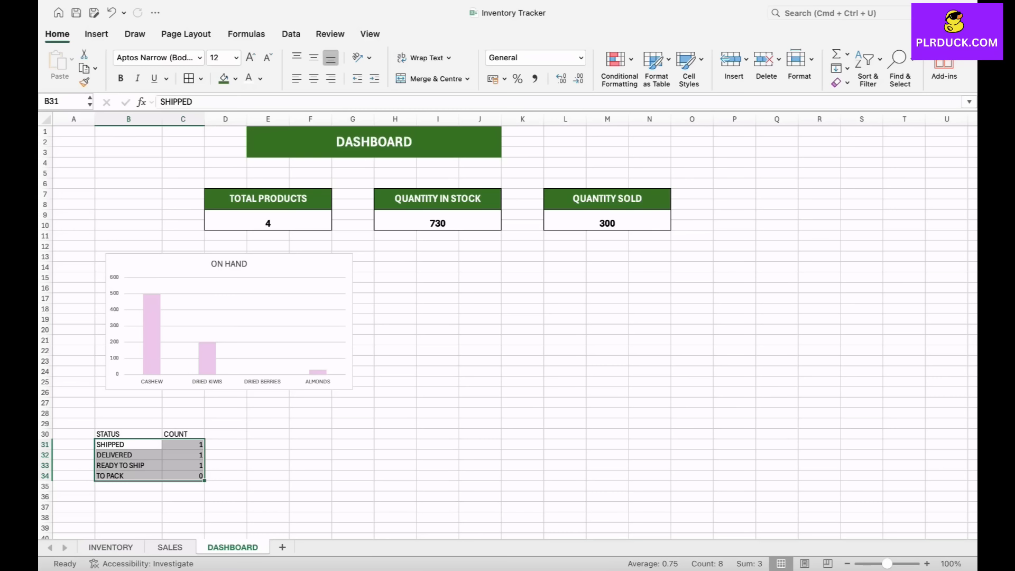
pyautogui.click(96, 34)
pyautogui.click(435, 54)
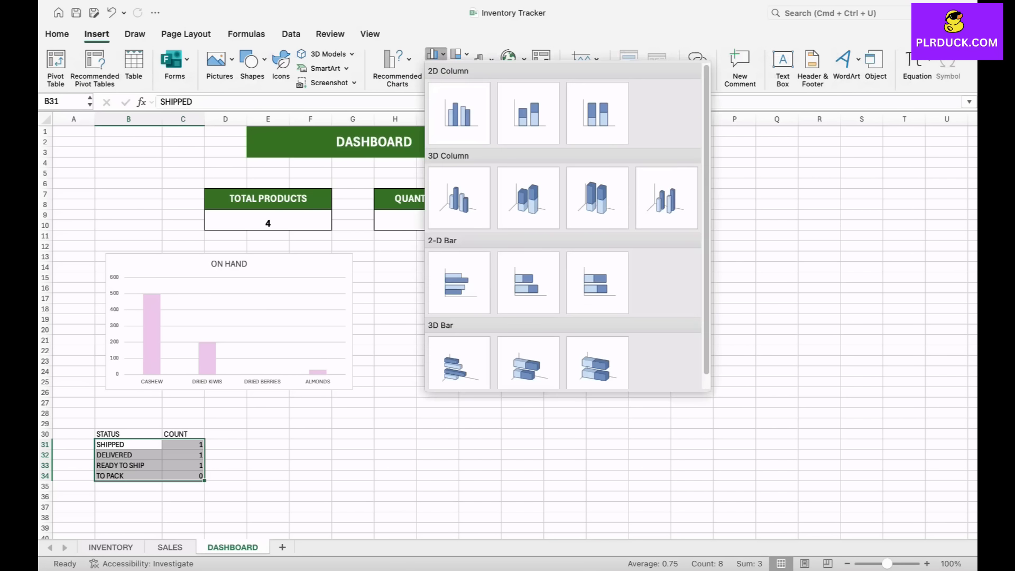
pyautogui.click(459, 283)
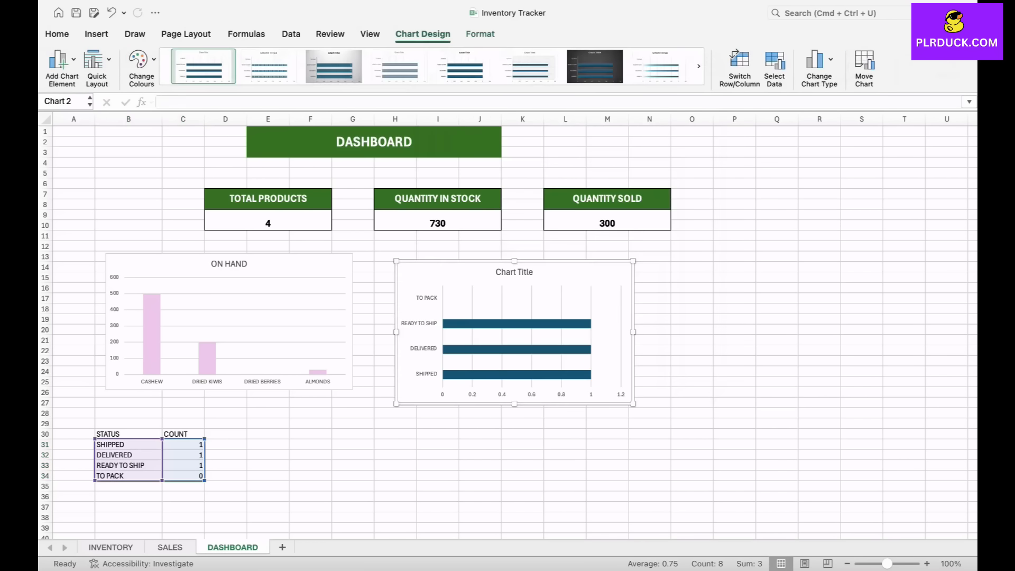
pyautogui.moveTo(435, 277); pyautogui.dragTo(437, 265)
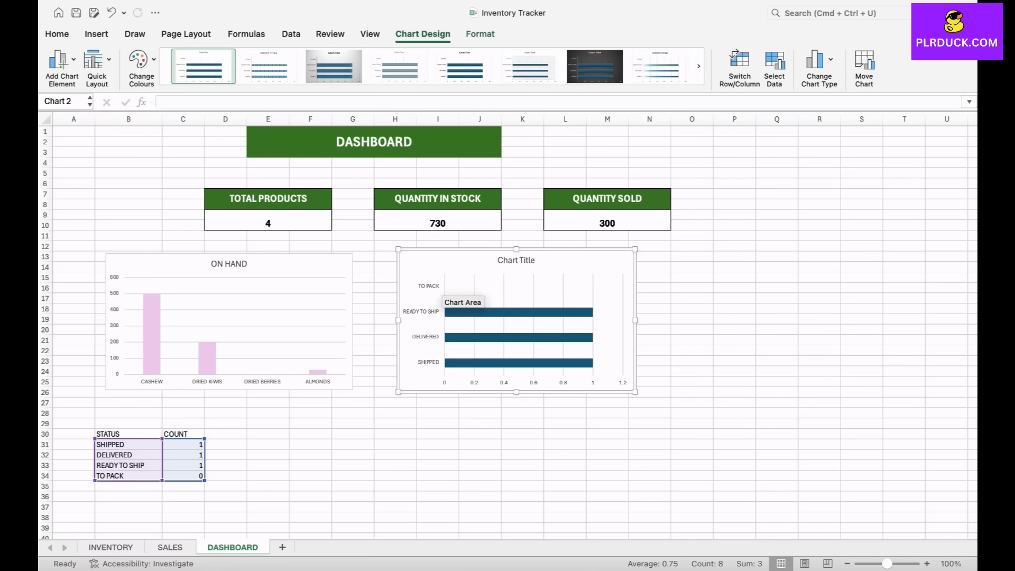
# Change the new bar chart's title to SALES BY STATUS.
pyautogui.moveTo(580, 337)
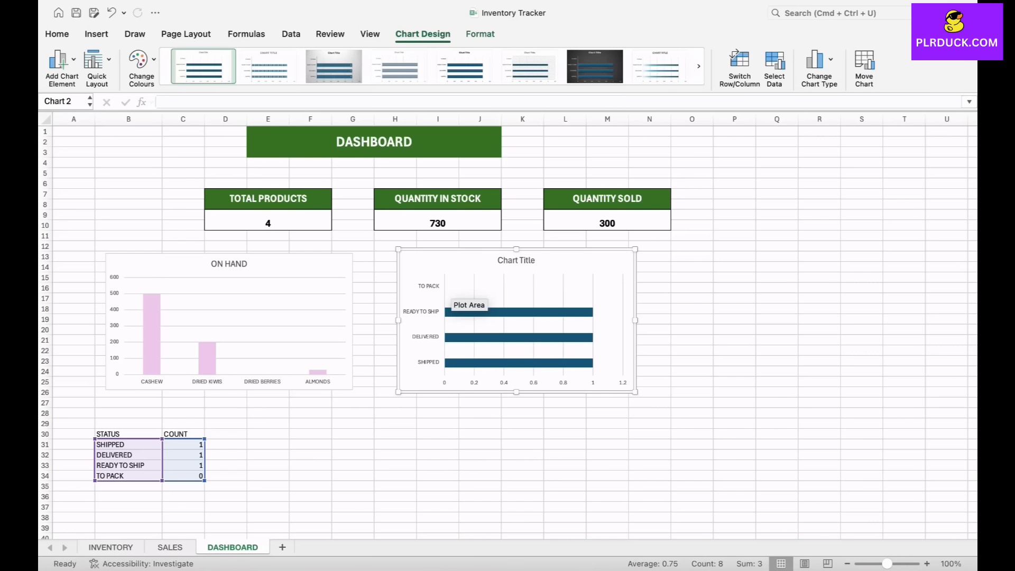
pyautogui.doubleClick(521, 262)
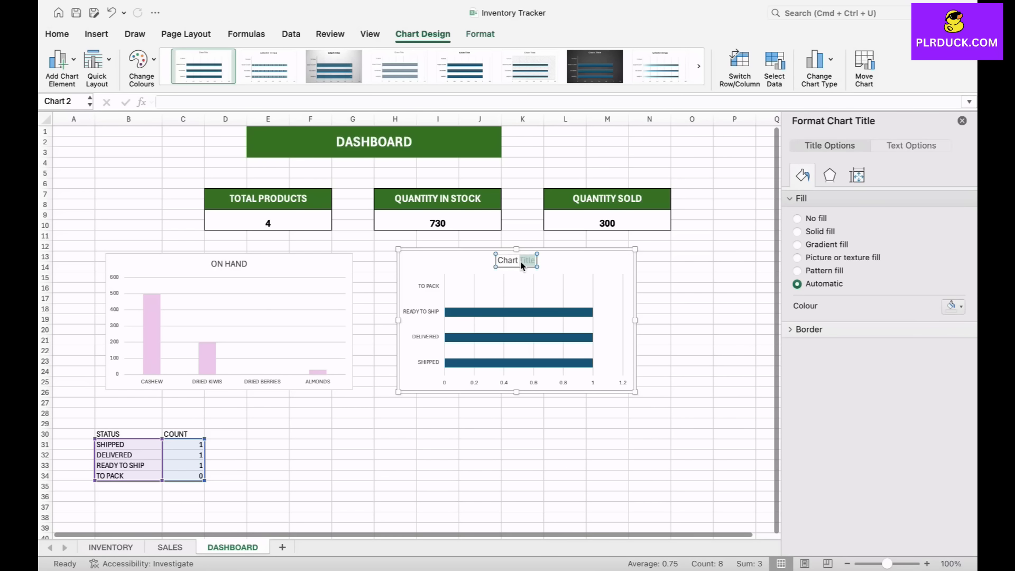
pyautogui.press('super+a')
pyautogui.write('SALES BY STATUS')
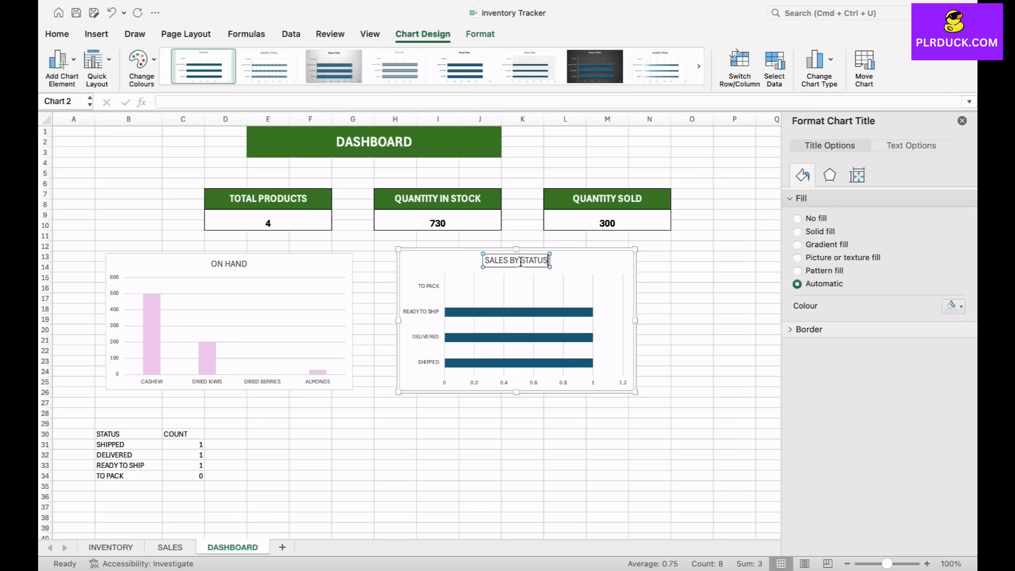
pyautogui.click(651, 299)
# Give the SALES BY STATUS chart's bars a light blue fill and deselect the chart.
pyautogui.click(571, 313)
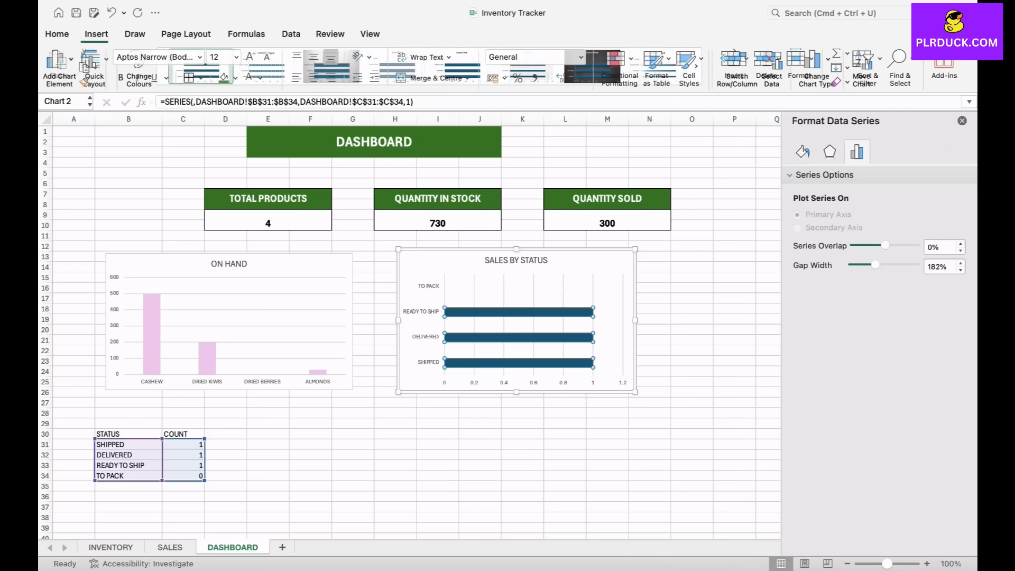
pyautogui.click(803, 152)
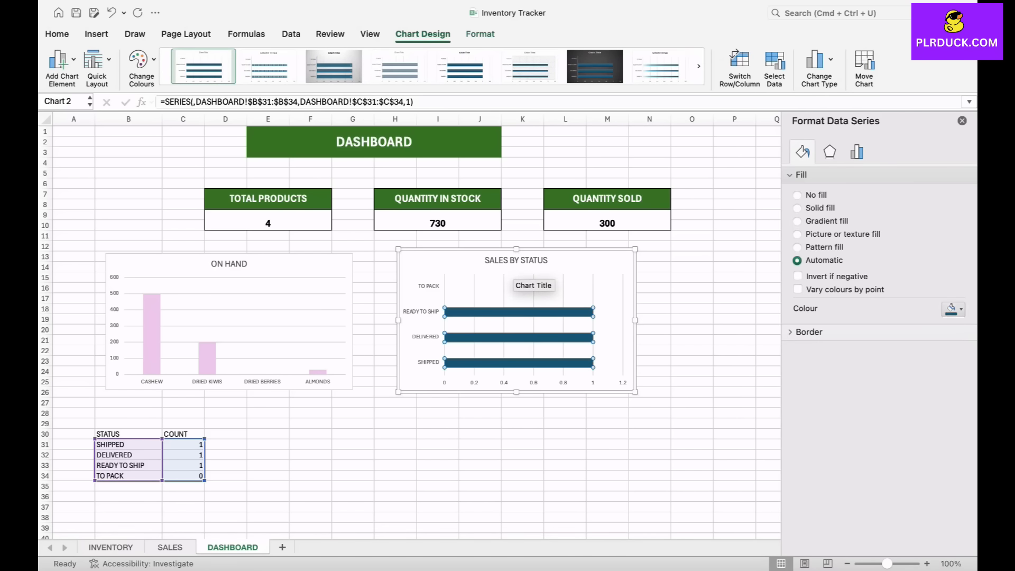
pyautogui.click(954, 309)
pyautogui.click(896, 380)
pyautogui.click(692, 403)
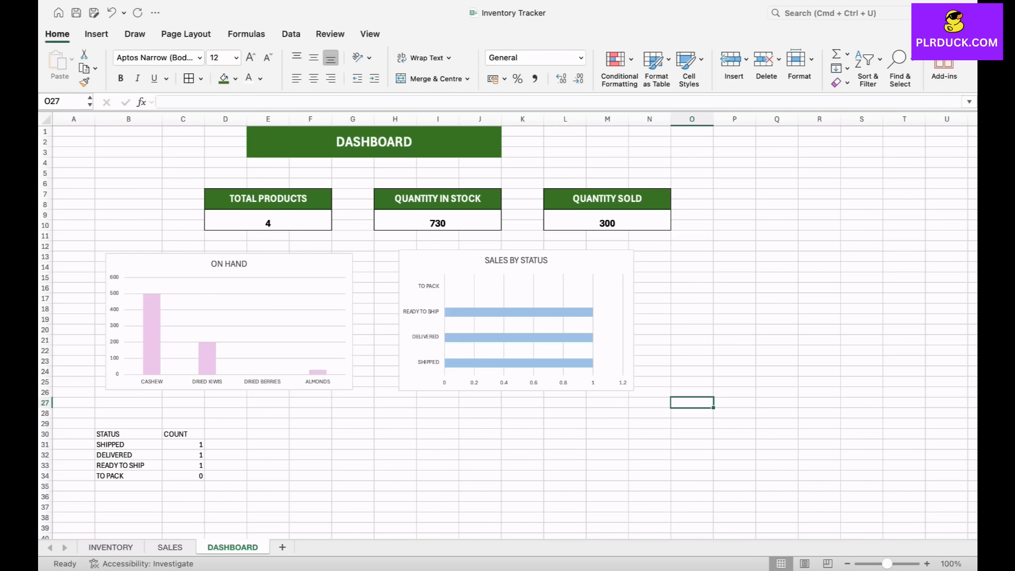
pyautogui.click(352, 423)
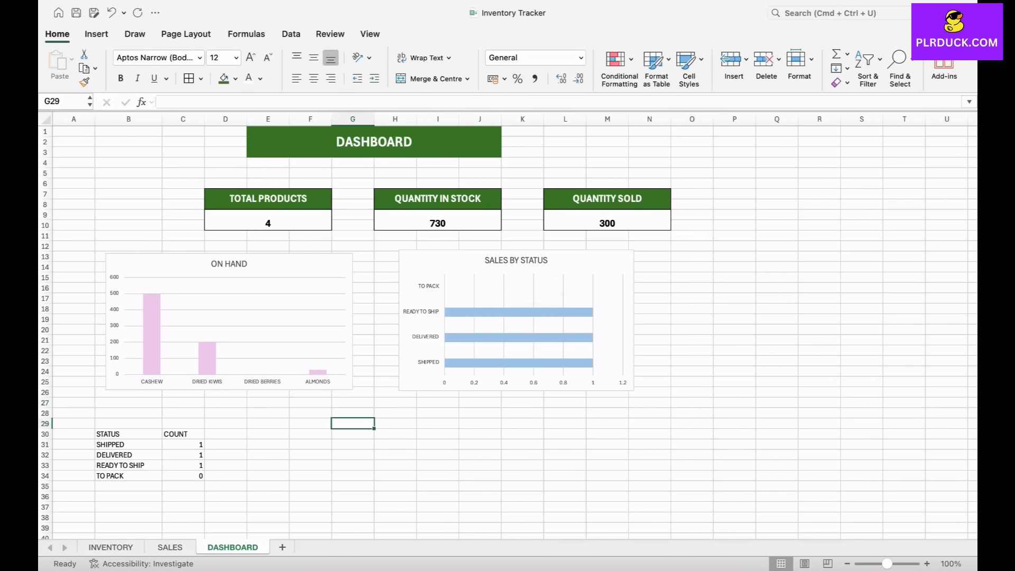
# Enter the labels STOCK, OUT OF STOCK, LOW STOCK and IN STOCK down G30:G33 of the DASHBOARD sheet.
pyautogui.click(353, 434)
pyautogui.write('STOCK')
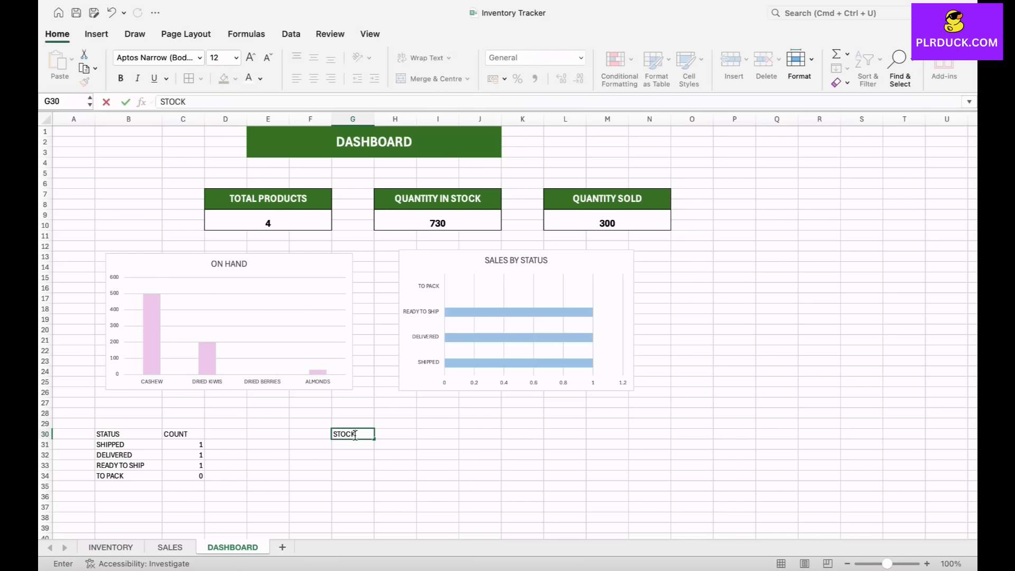
pyautogui.press('Return')
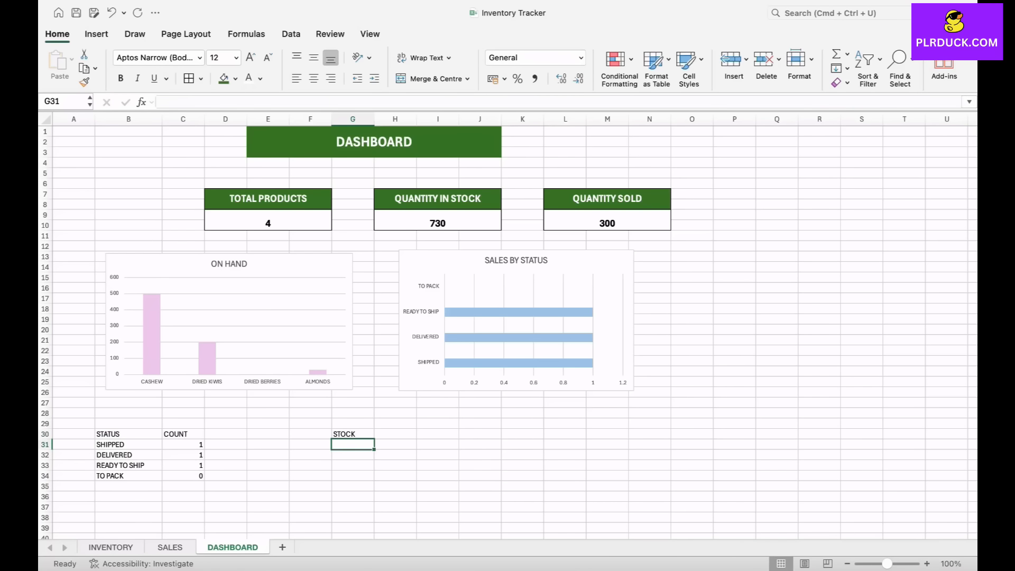
pyautogui.write('OUT')
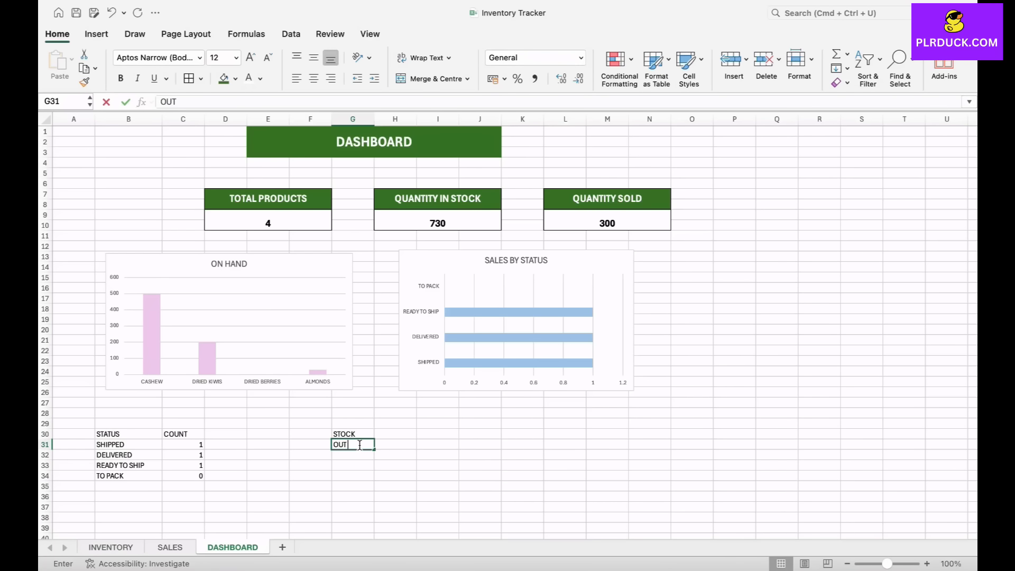
pyautogui.write(' OF STOCK')
pyautogui.press('Return')
pyautogui.write('LOW STOCK')
pyautogui.press('Return')
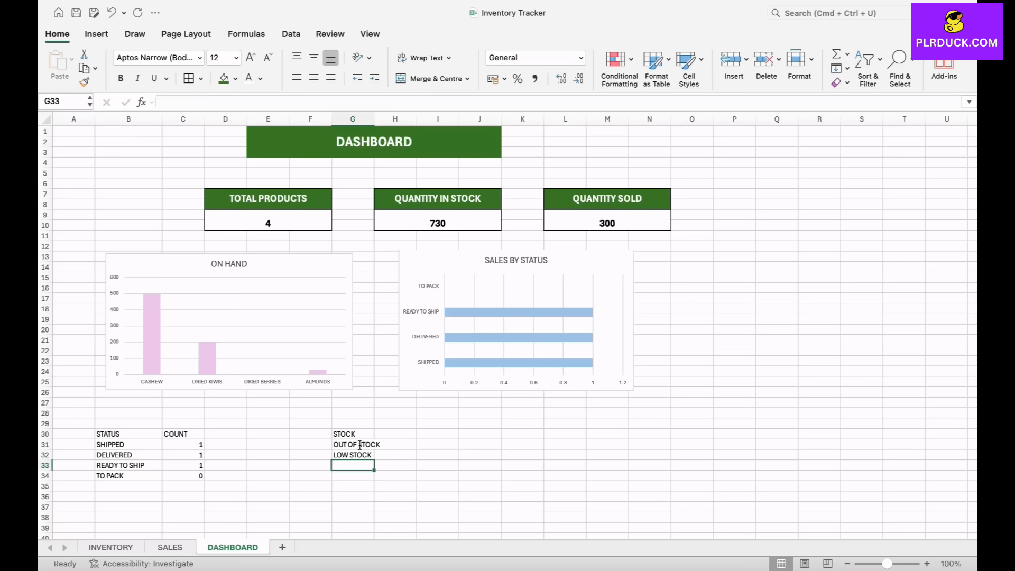
pyautogui.write('IN STOCK')
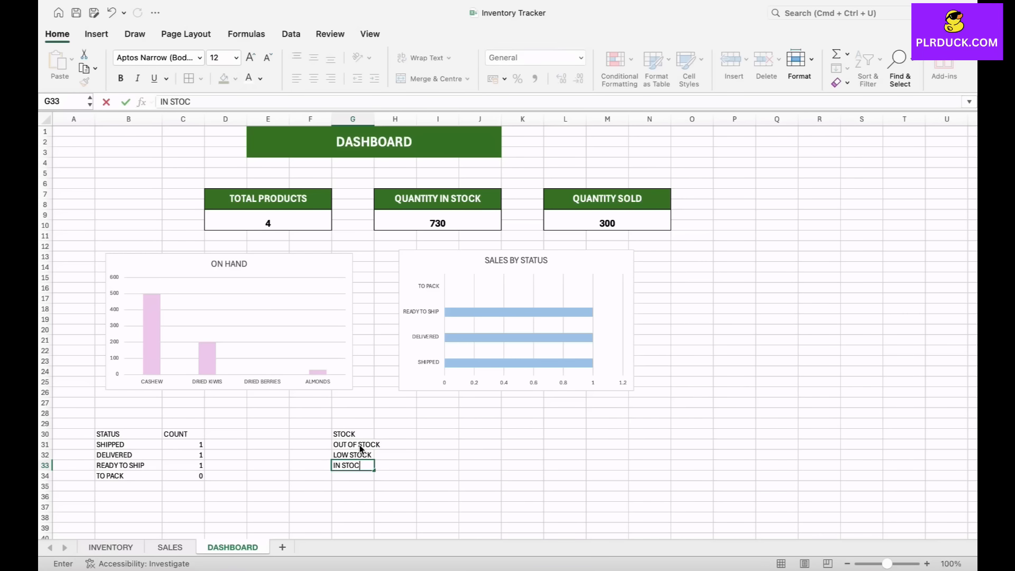
pyautogui.press('Right')
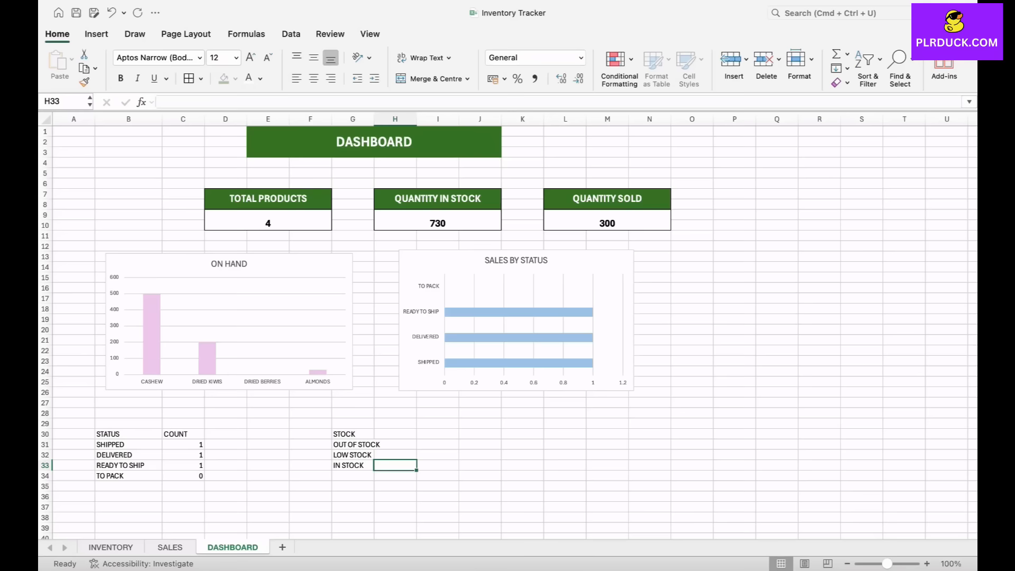
# In H31, enter a COUNTIF formula that counts "OUT OF STOCK" in INVENTORY I10:I19.
pyautogui.press('Up')
pyautogui.press('Up')
pyautogui.write('=COUN')
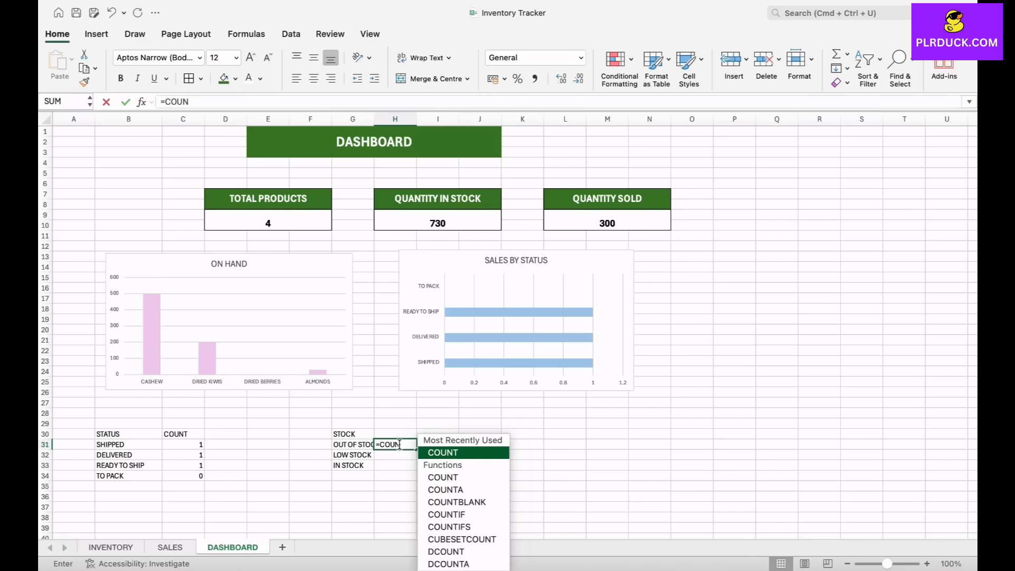
pyautogui.write('TIF(')
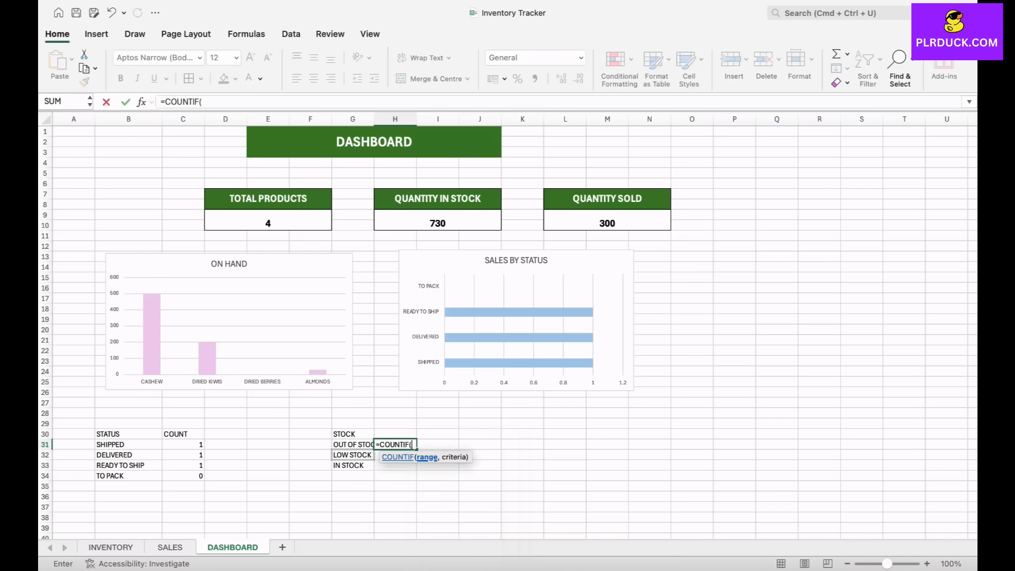
pyautogui.click(111, 547)
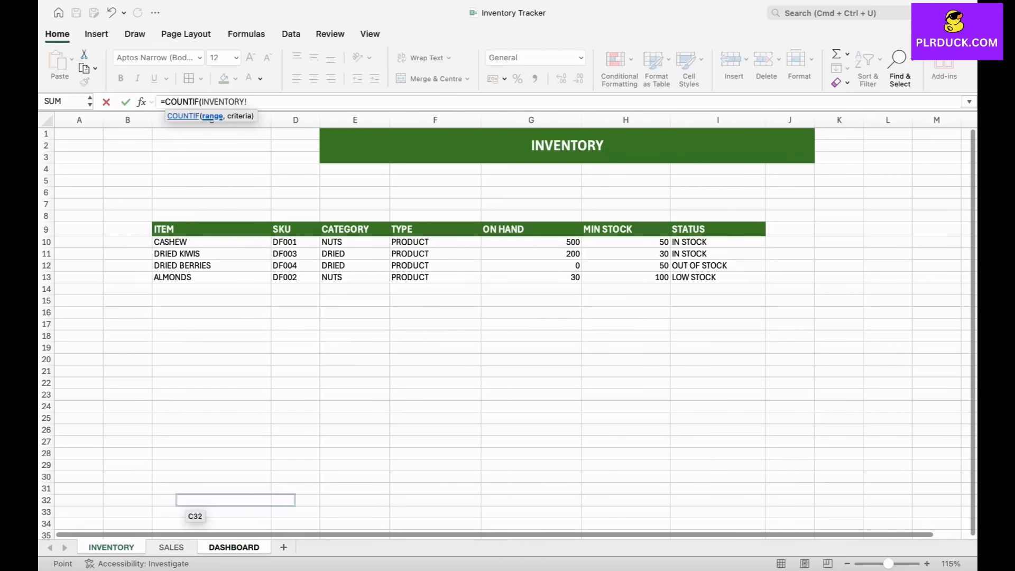
pyautogui.moveTo(709, 243); pyautogui.dragTo(722, 351)
pyautogui.write(',"')
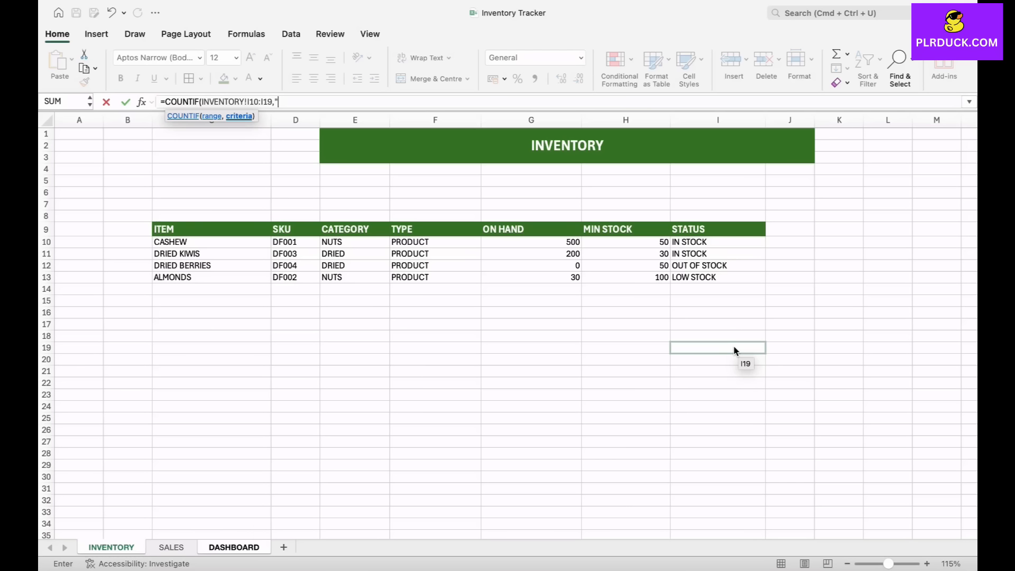
pyautogui.write('OUT OF STCCK")')
pyautogui.press('Return')
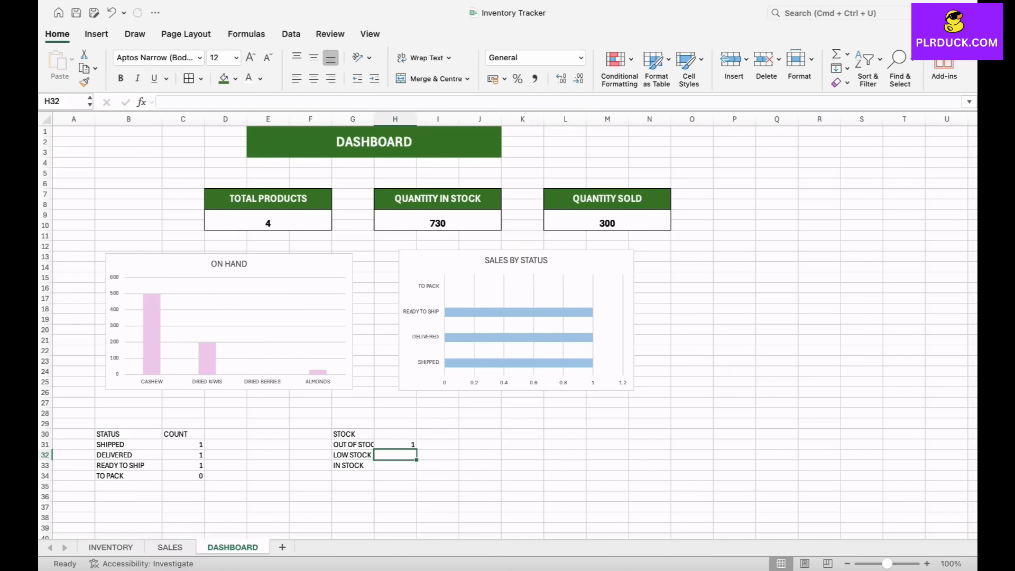
# In H32, enter a COUNTIF formula over INVENTORY I10:I19 with the criterion " LOW STOCK", including a leading space.
pyautogui.write('=')
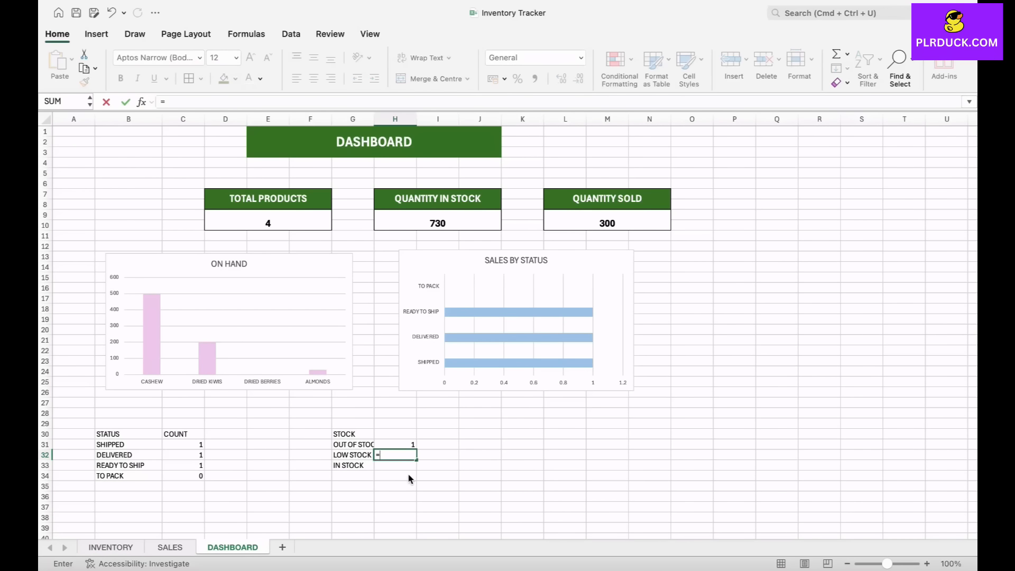
pyautogui.write('COUNTIF')
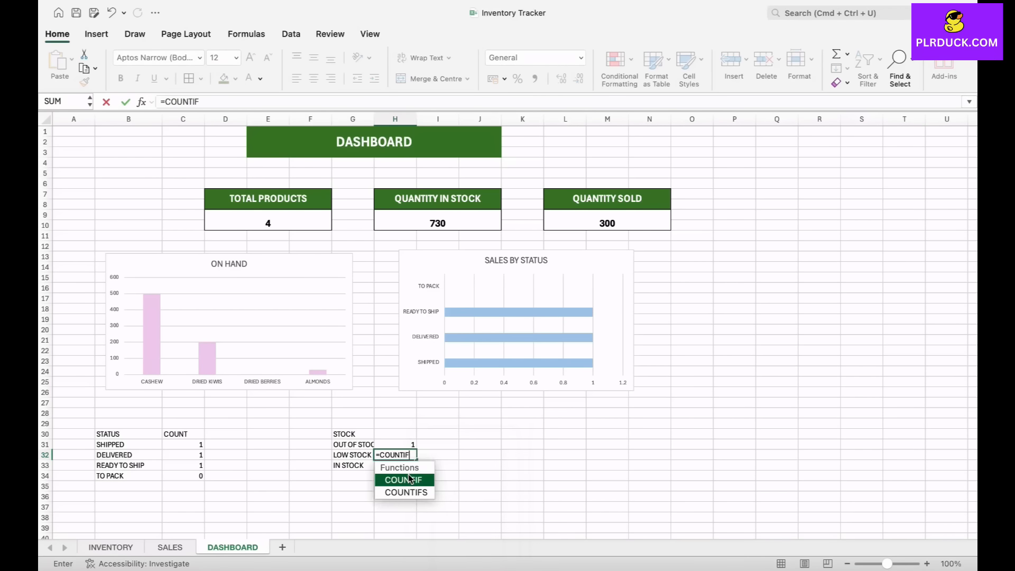
pyautogui.doubleClick(408, 474)
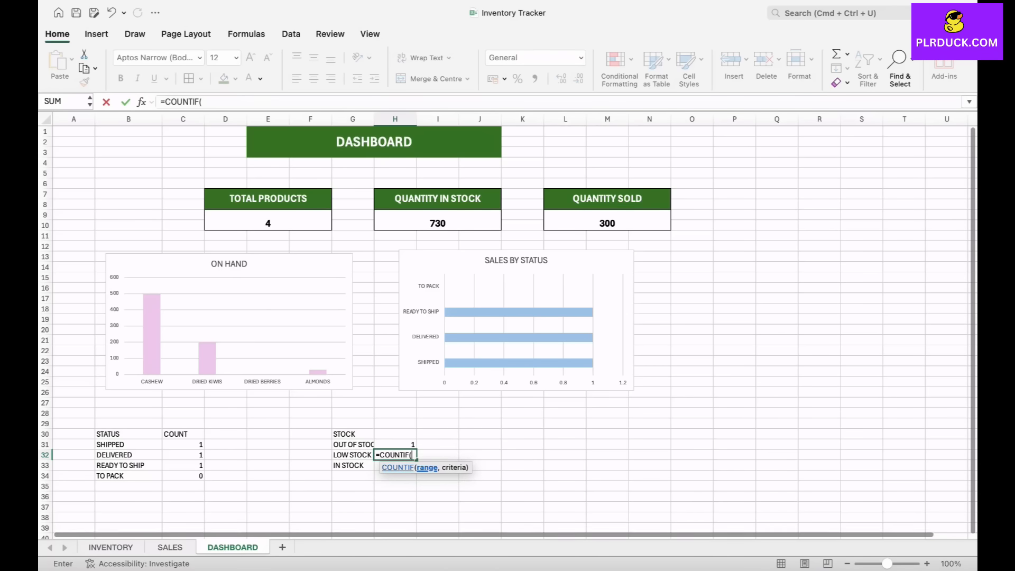
pyautogui.click(110, 548)
pyautogui.moveTo(695, 242); pyautogui.dragTo(761, 352)
pyautogui.write('," LOW STOCK")')
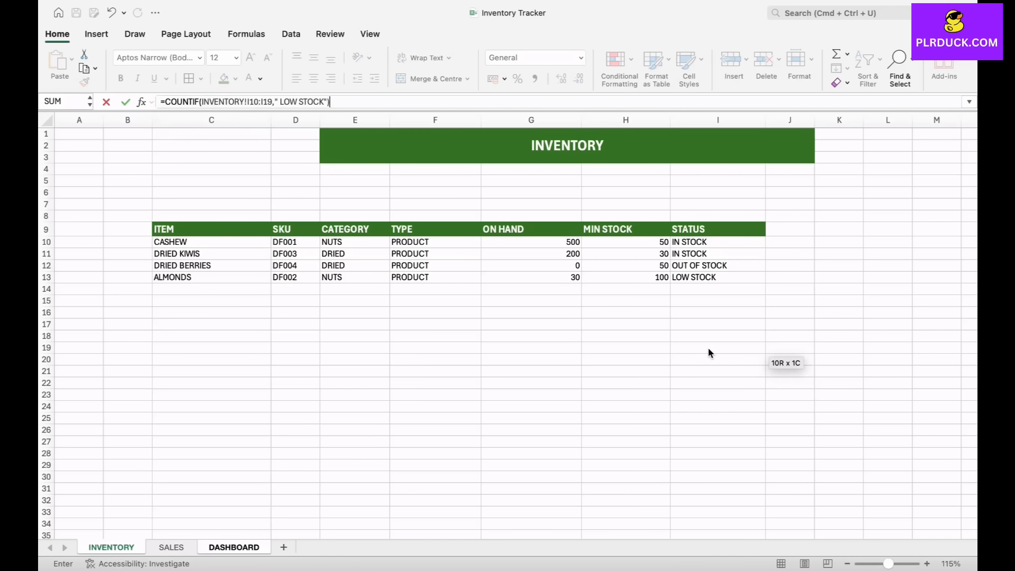
pyautogui.press('Return')
# In H33, enter a COUNTIF formula that counts "IN STOCK" in INVENTORY I10:I19.
pyautogui.write('=')
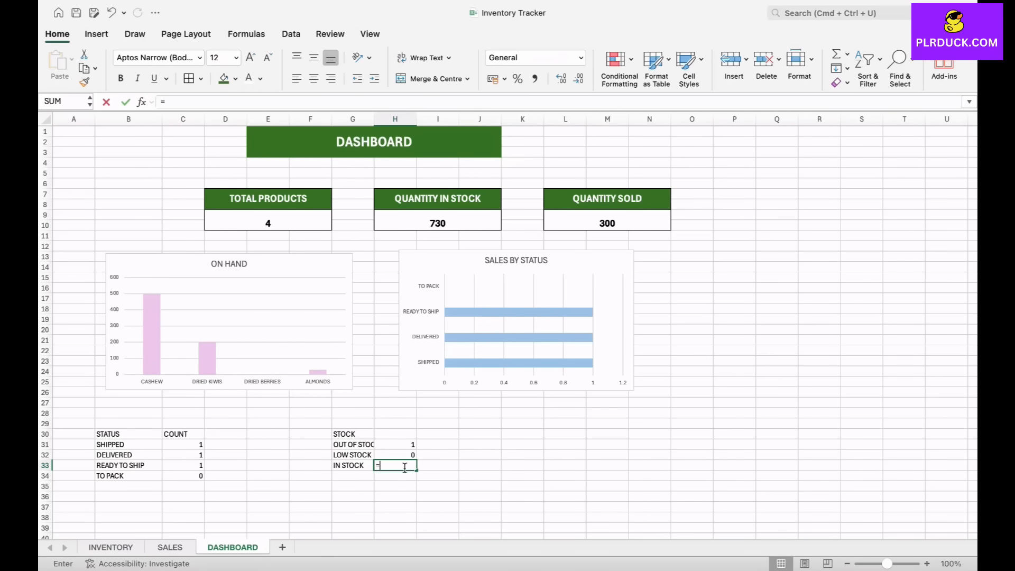
pyautogui.write('H')
pyautogui.press('BackSpace')
pyautogui.write('COUNTIF')
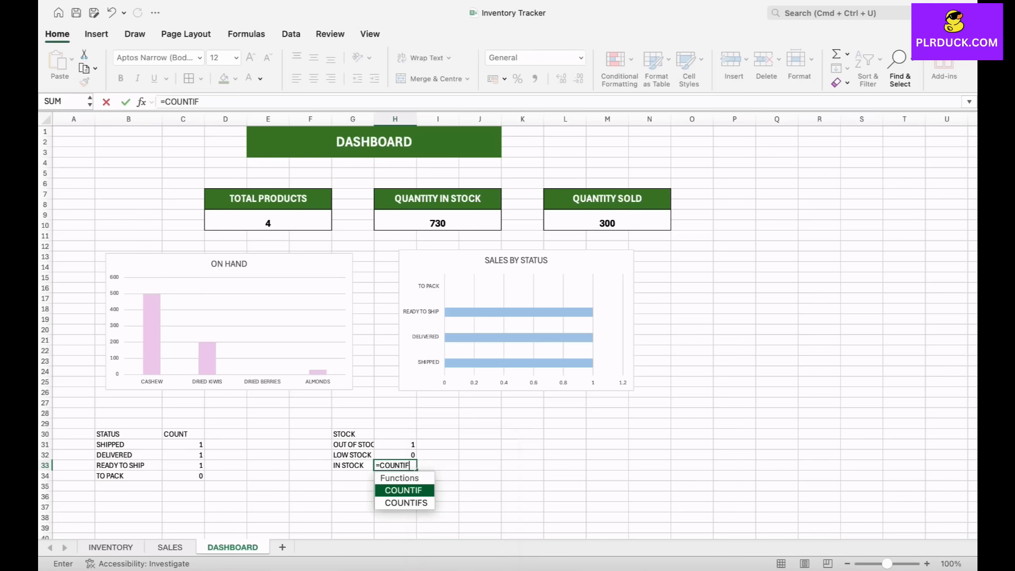
pyautogui.write('(')
pyautogui.click(110, 548)
pyautogui.moveTo(688, 242); pyautogui.dragTo(766, 353)
pyautogui.write(',')
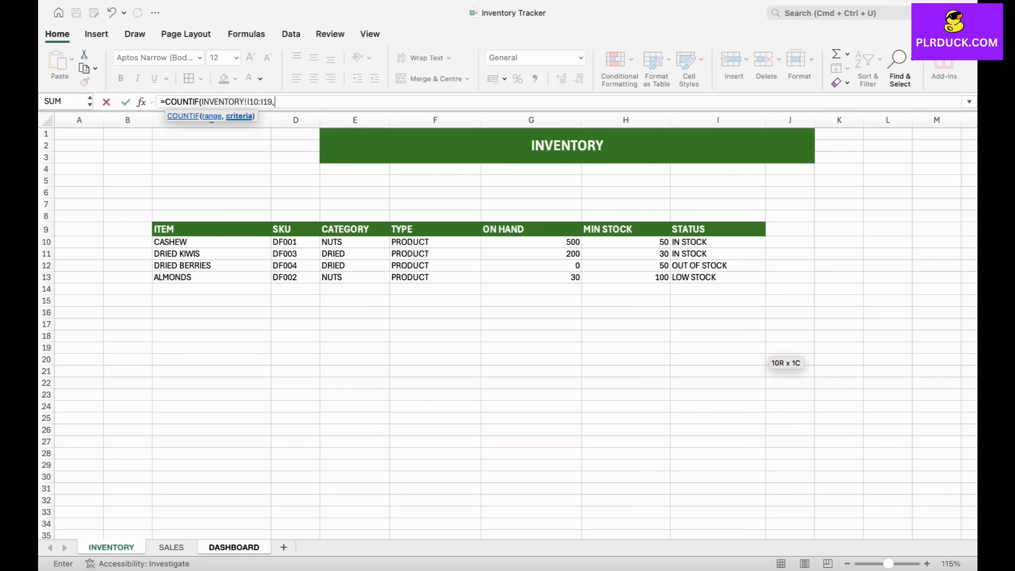
pyautogui.write('"IN STOCK')
pyautogui.press('Return')
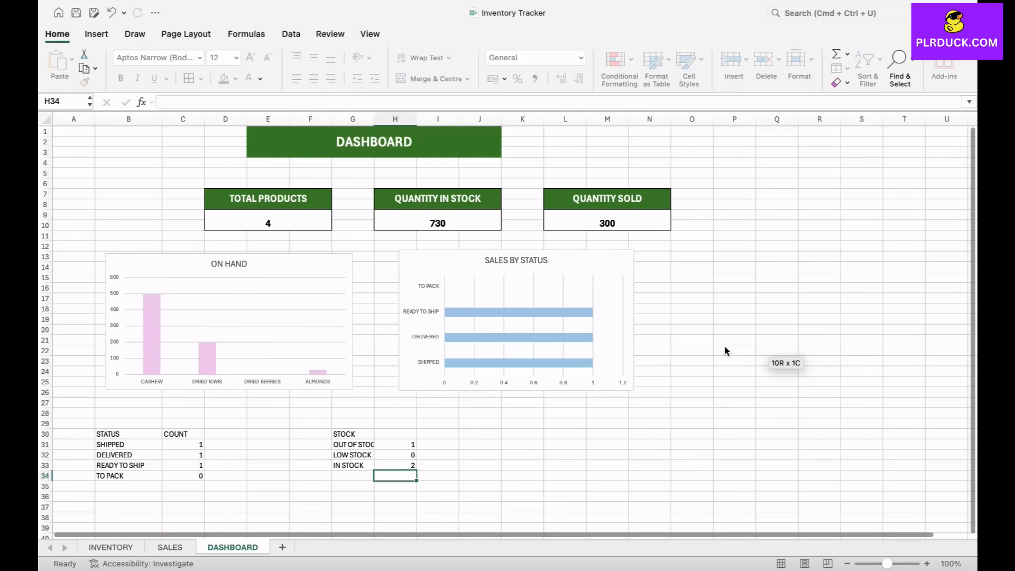
# Remove the leading space inside the quotes of the H32 formula so its criterion reads "LOW STOCK".
pyautogui.doubleClick(395, 455)
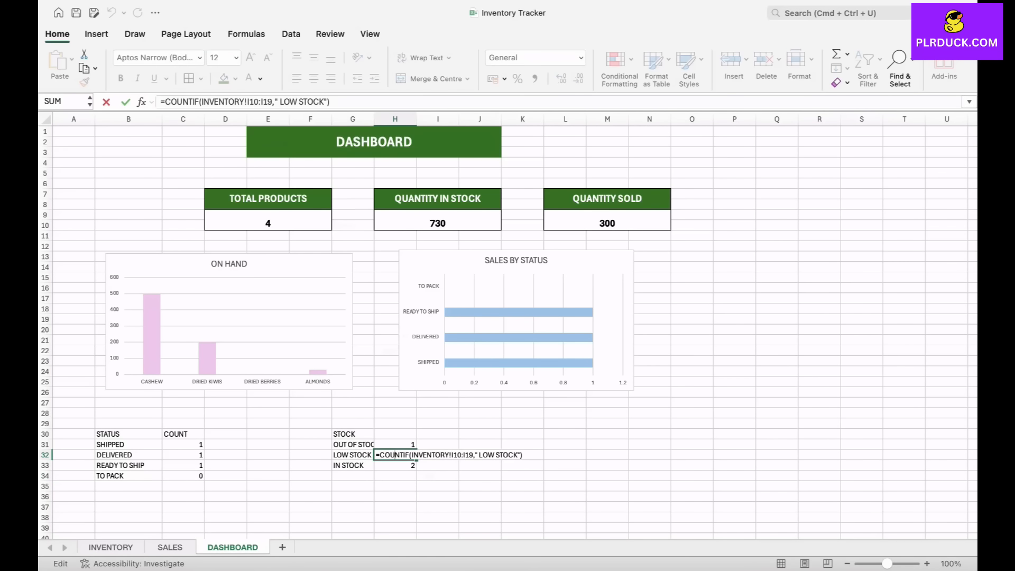
pyautogui.click(280, 101)
pyautogui.press('BackSpace')
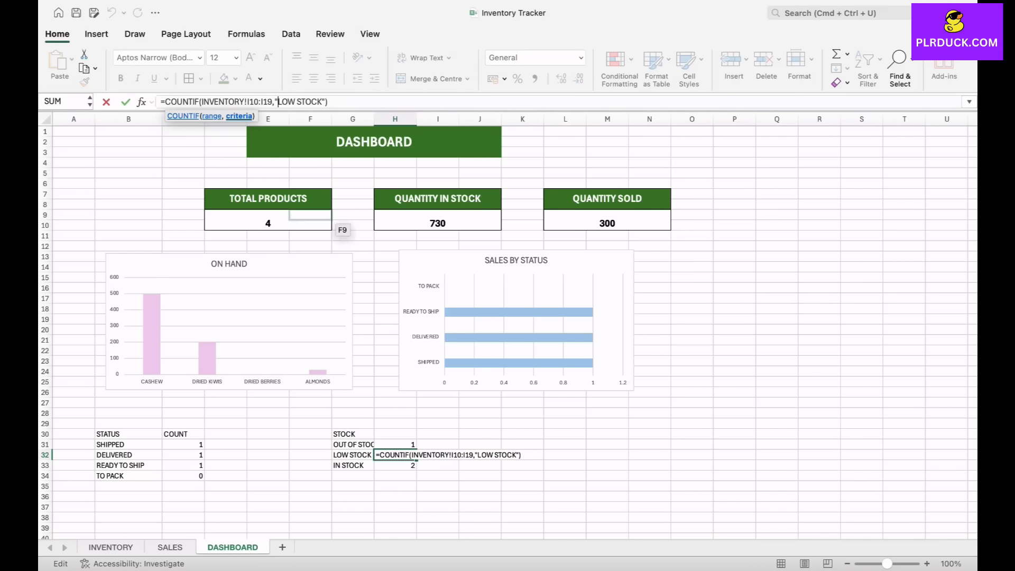
pyautogui.press('Return')
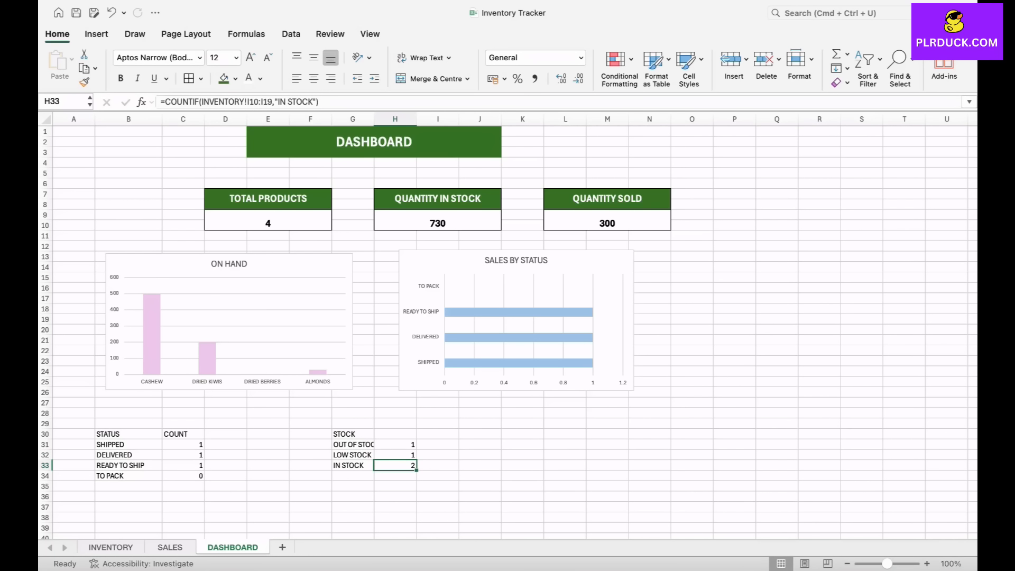
# Insert a doughnut chart from G31:H33 and place it beside the SALES BY STATUS chart, starting at about row 12.
pyautogui.moveTo(353, 445); pyautogui.dragTo(411, 465)
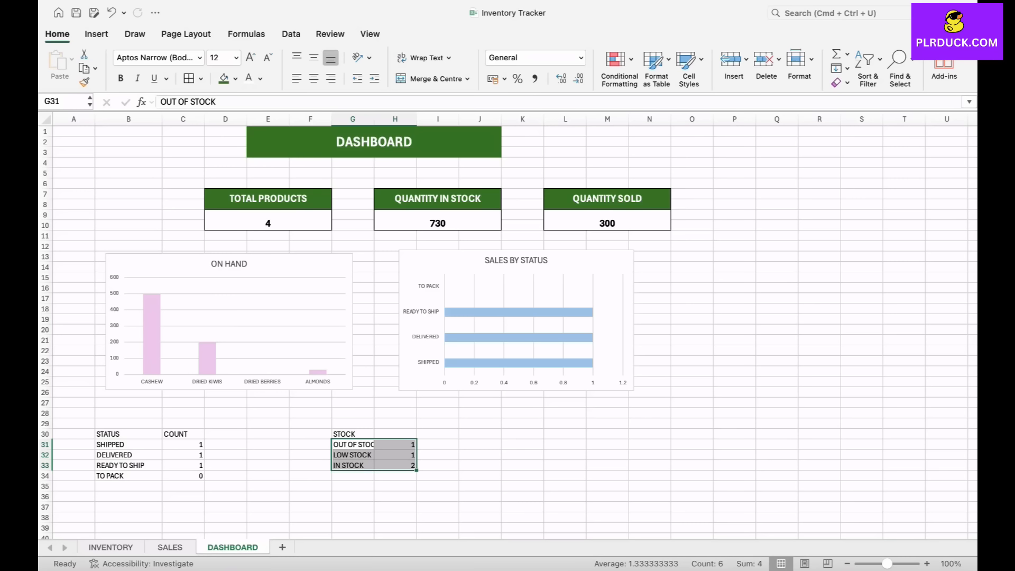
pyautogui.click(96, 34)
pyautogui.click(433, 79)
pyautogui.click(460, 304)
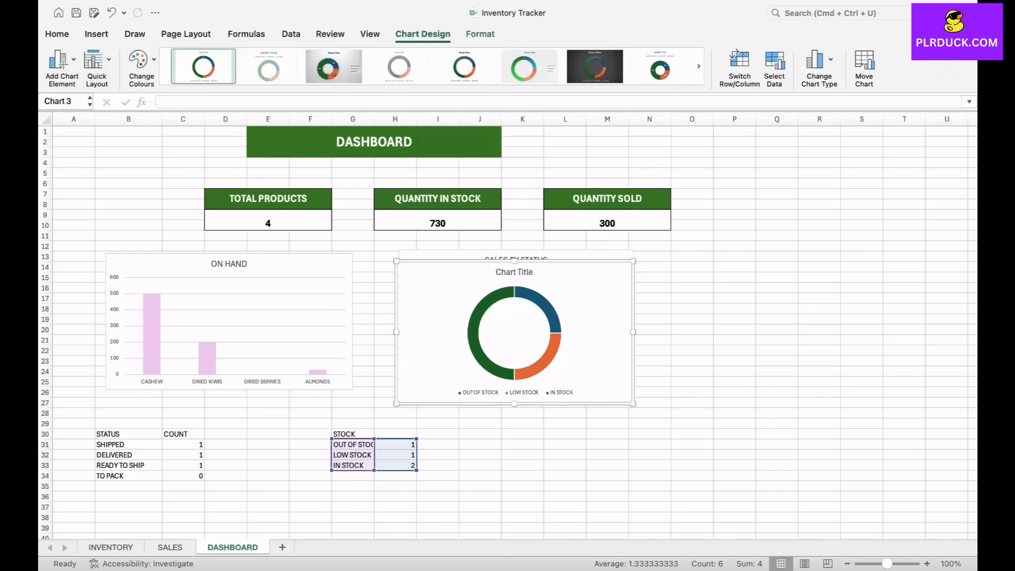
pyautogui.moveTo(604, 294); pyautogui.dragTo(851, 284)
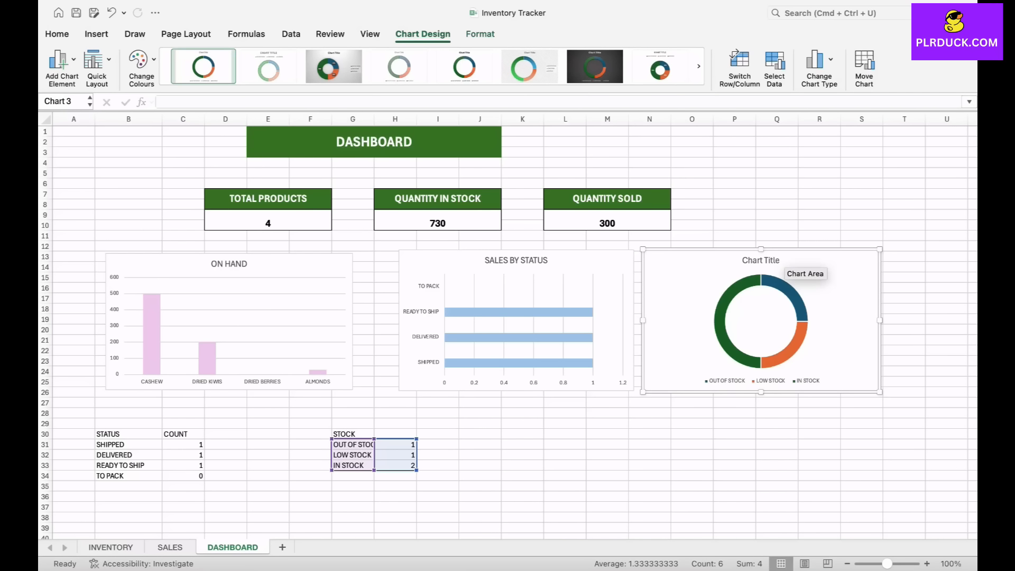
# Add data callout labels to the doughnut chart and deselect the chart.
pyautogui.click(60, 60)
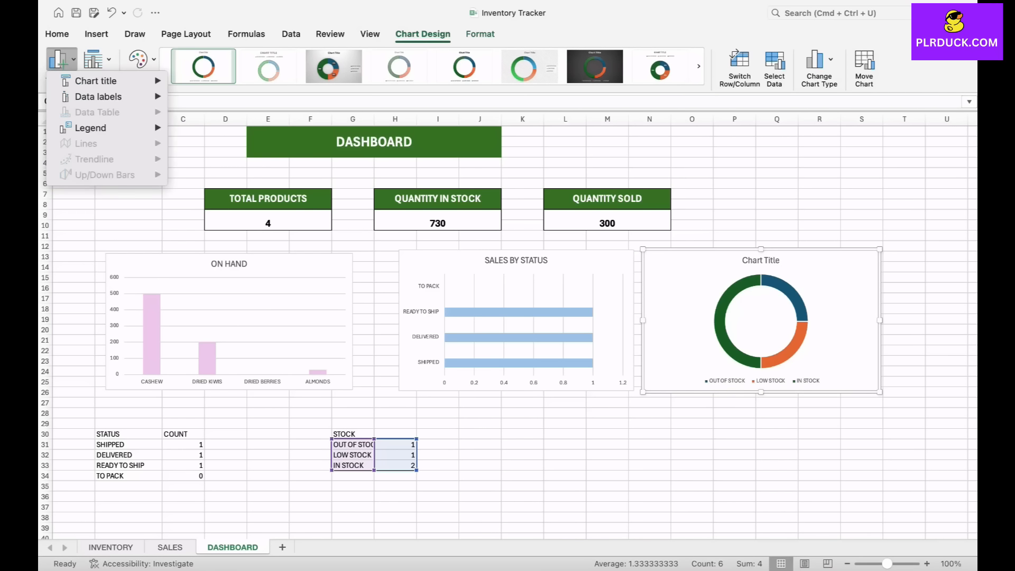
pyautogui.moveTo(98, 96)
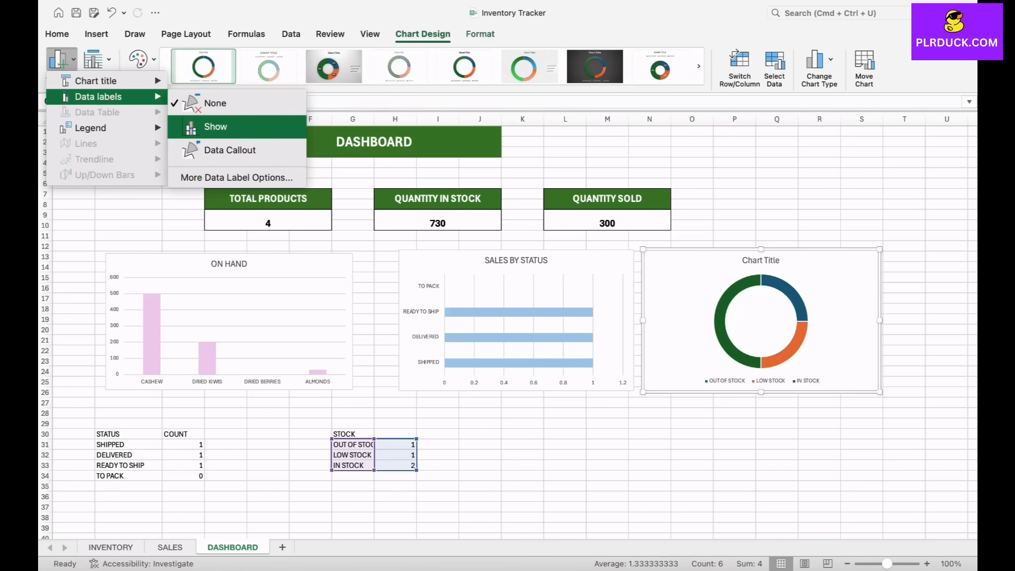
pyautogui.click(214, 126)
pyautogui.click(60, 59)
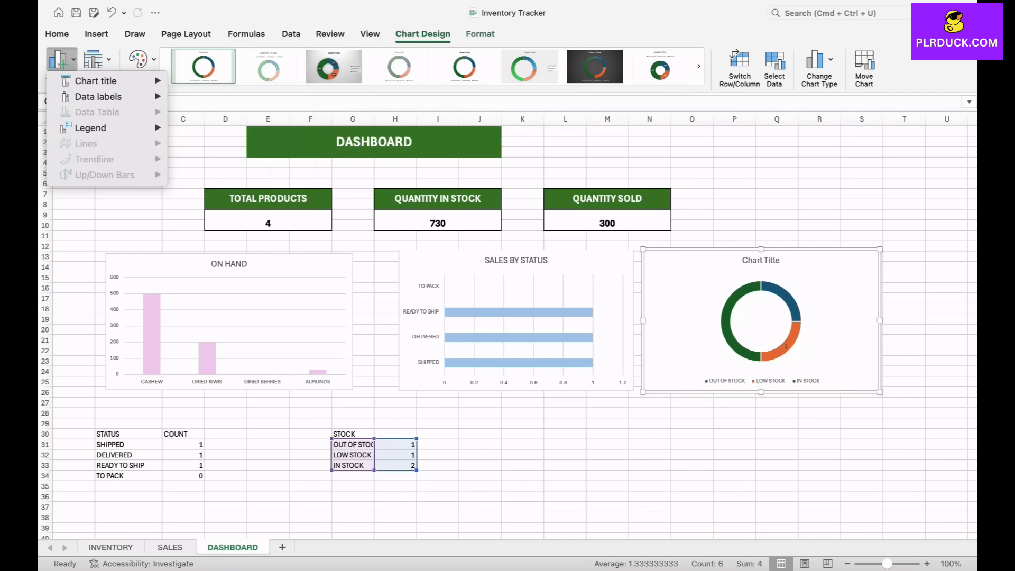
pyautogui.moveTo(95, 81)
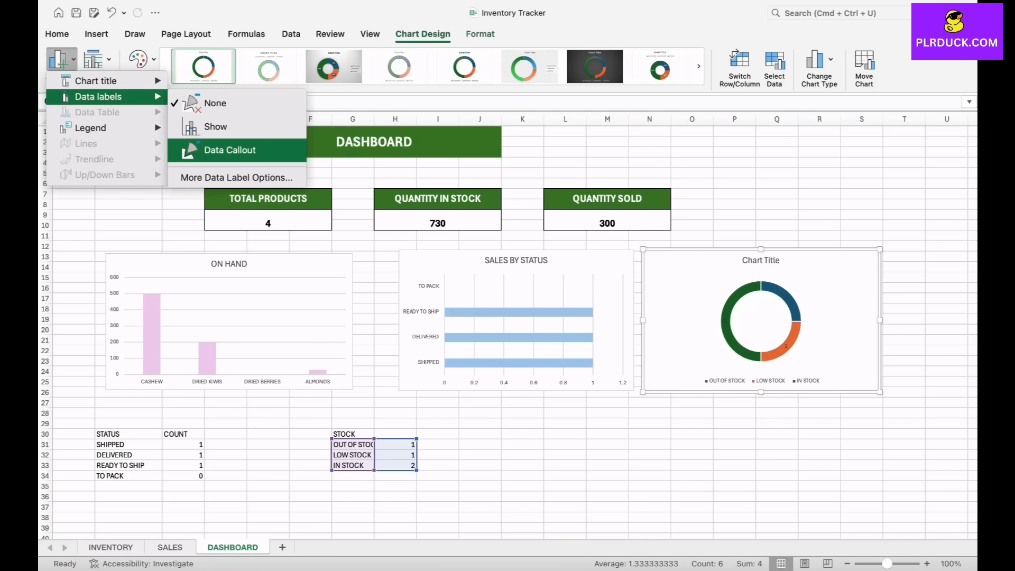
pyautogui.click(220, 149)
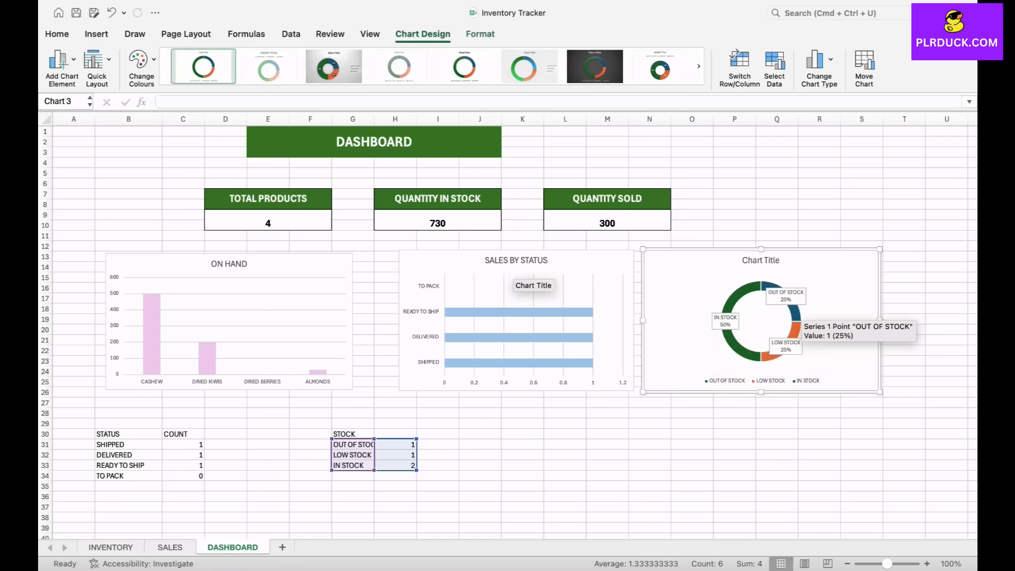
pyautogui.click(904, 309)
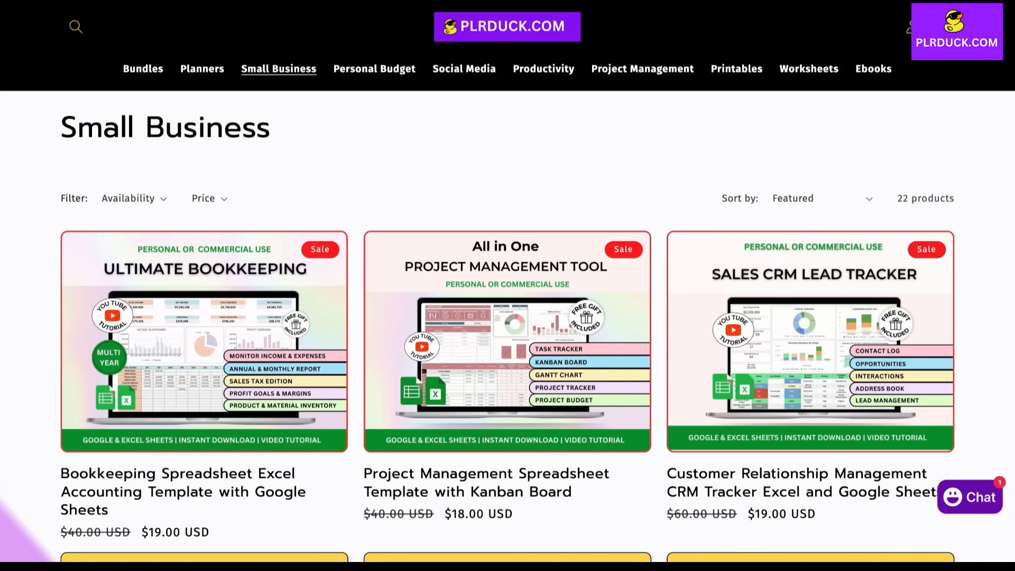
# Switch to the PLRDUCK.COM store and browse its Small Business spreadsheet template listings.
pyautogui.scroll(-9, 507, 286)
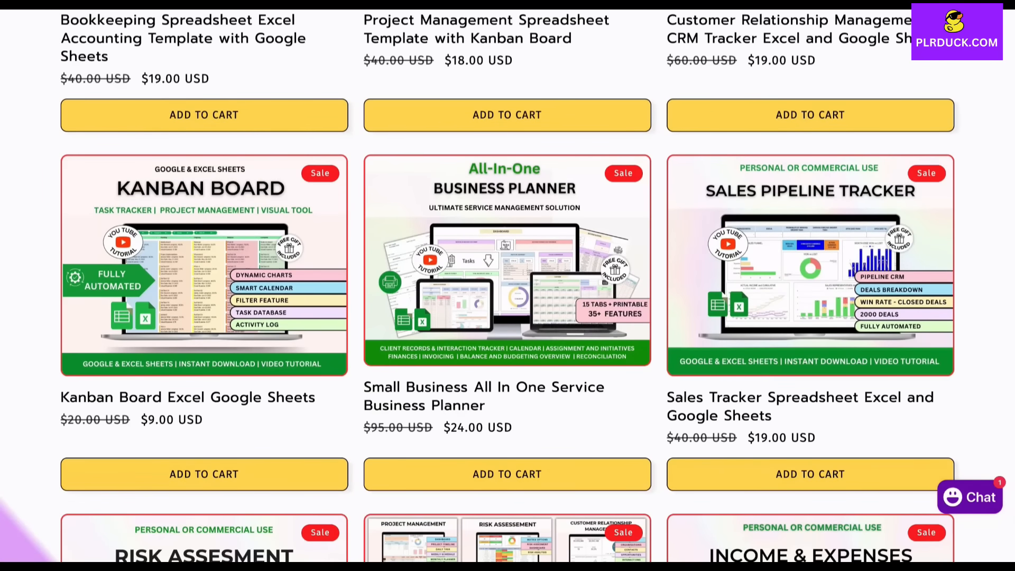
pyautogui.scroll(-6, 508, 285)
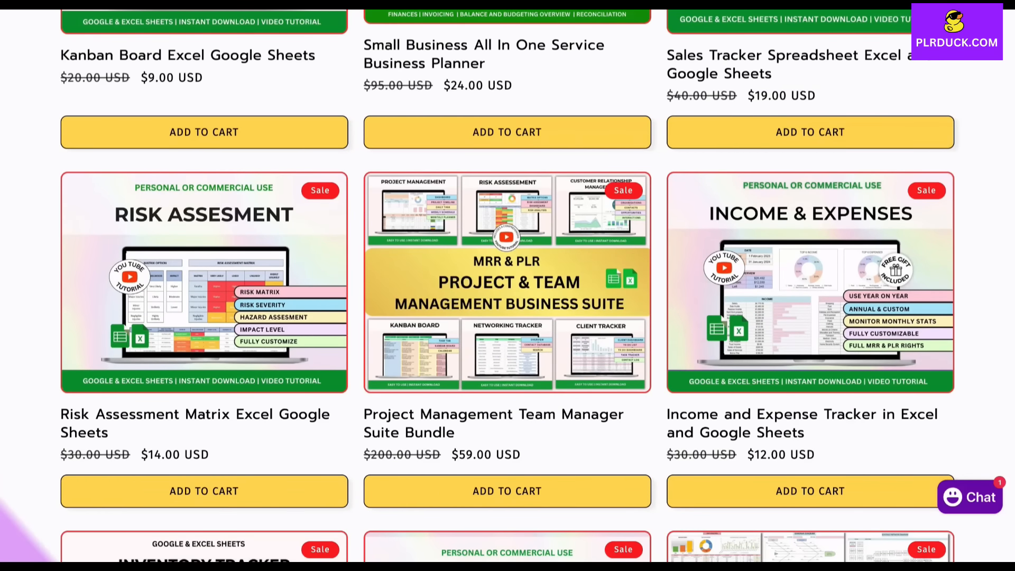
pyautogui.scroll(-8, 508, 285)
pyautogui.scroll(-6, 507, 286)
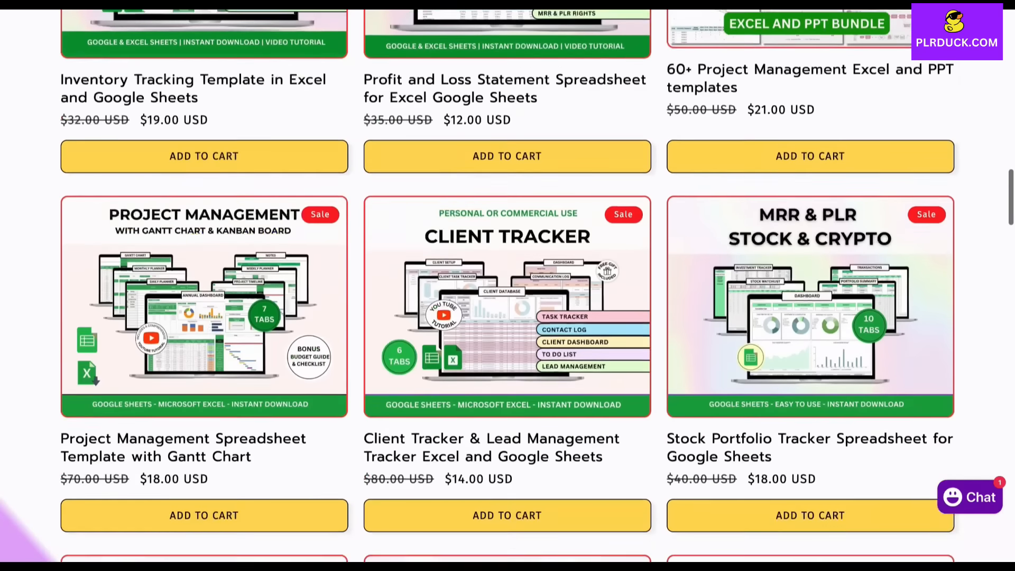
pyautogui.scroll(-6, 507, 285)
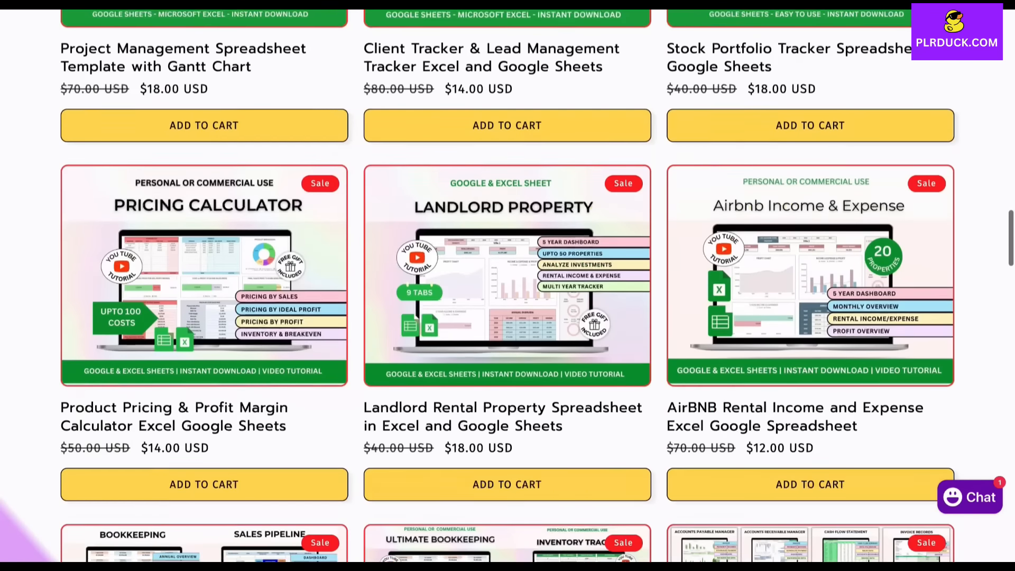
# Review the rest of the Small Business template listings down to the Real Estate bundle and return toward the first products.
pyautogui.scroll(-4, 508, 286)
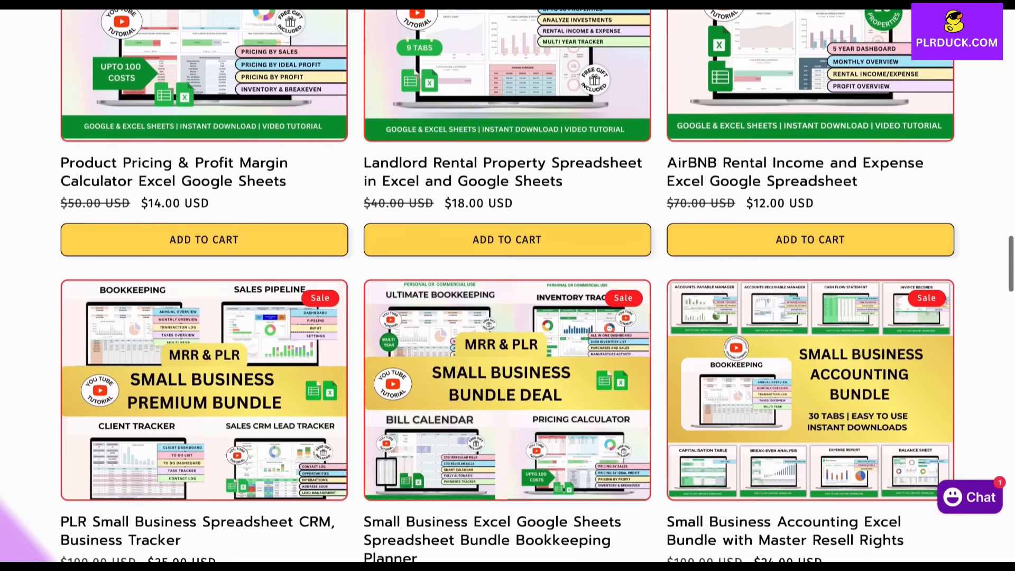
pyautogui.scroll(-3, 508, 285)
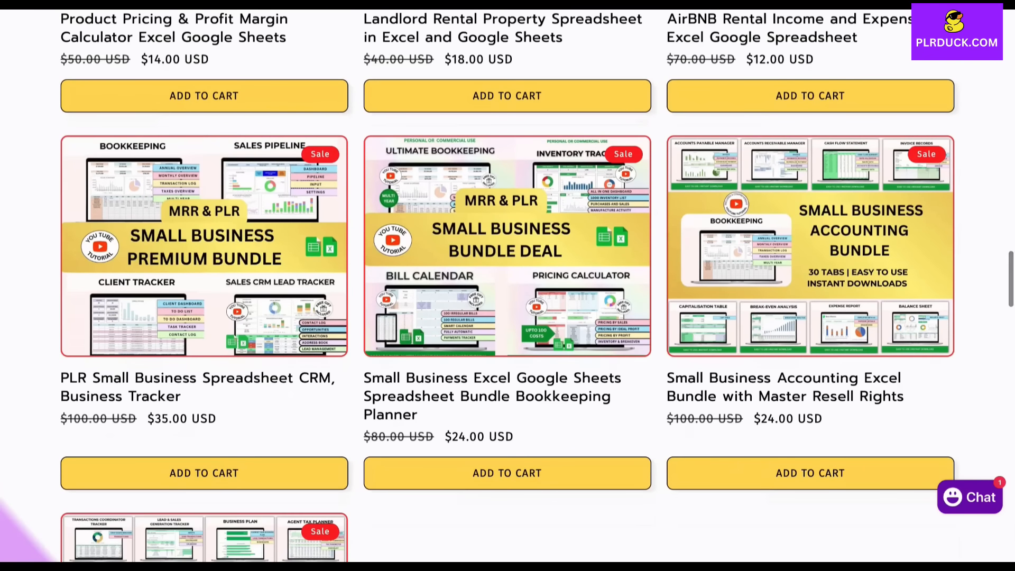
pyautogui.scroll(-6, 508, 285)
pyautogui.scroll(2, 508, 285)
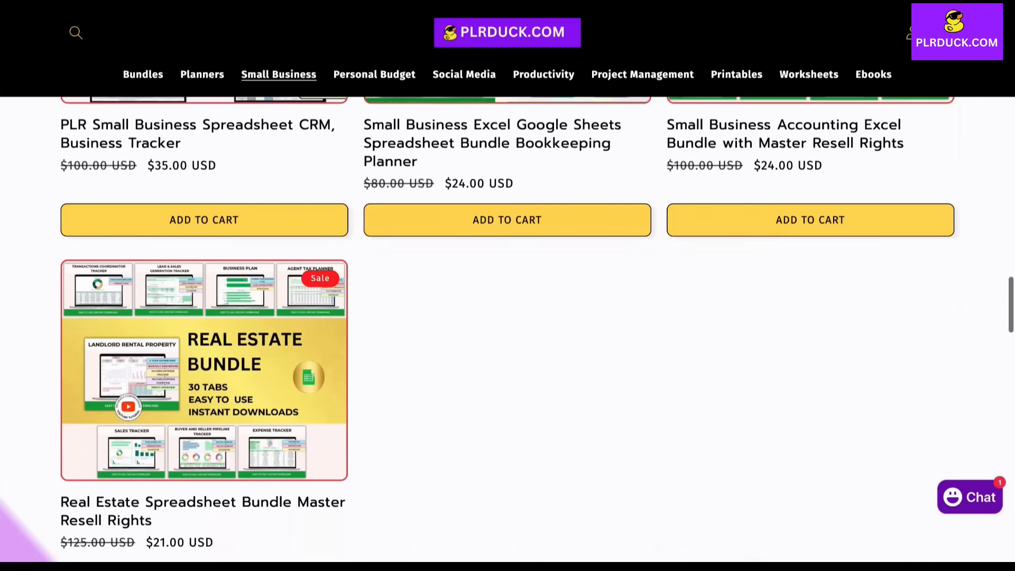
pyautogui.scroll(2, 508, 286)
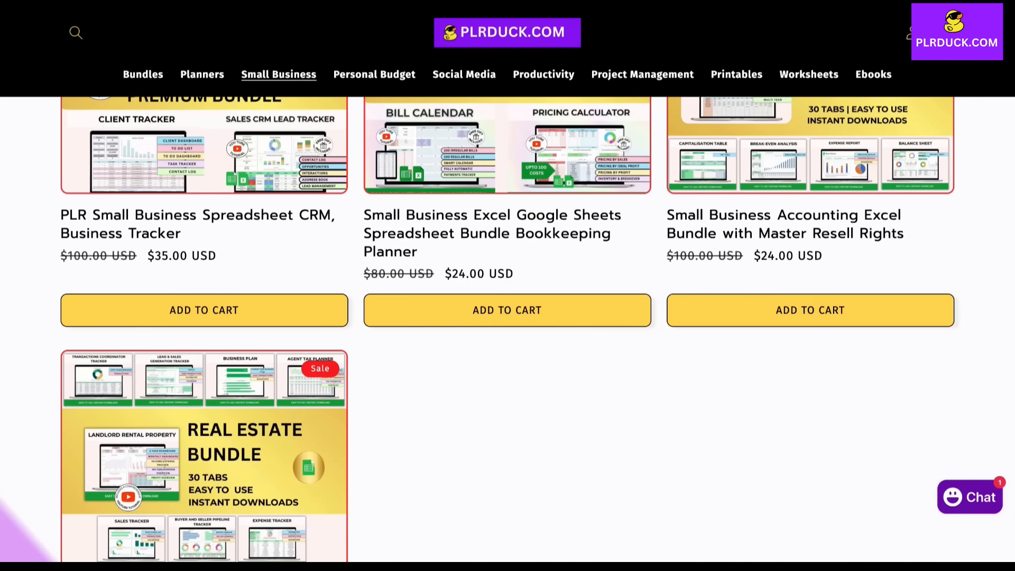
pyautogui.scroll(9, 508, 286)
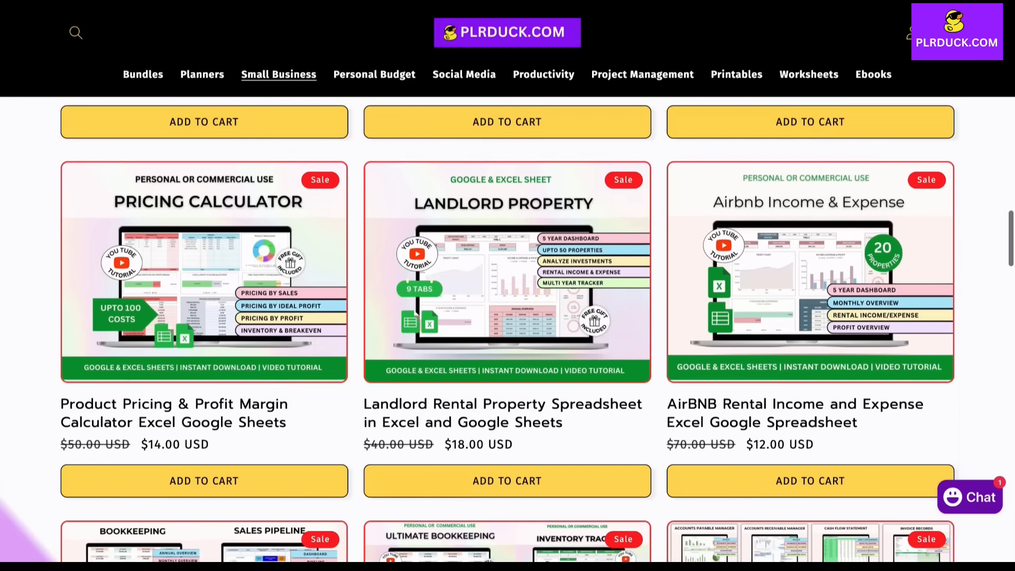
pyautogui.scroll(4, 508, 286)
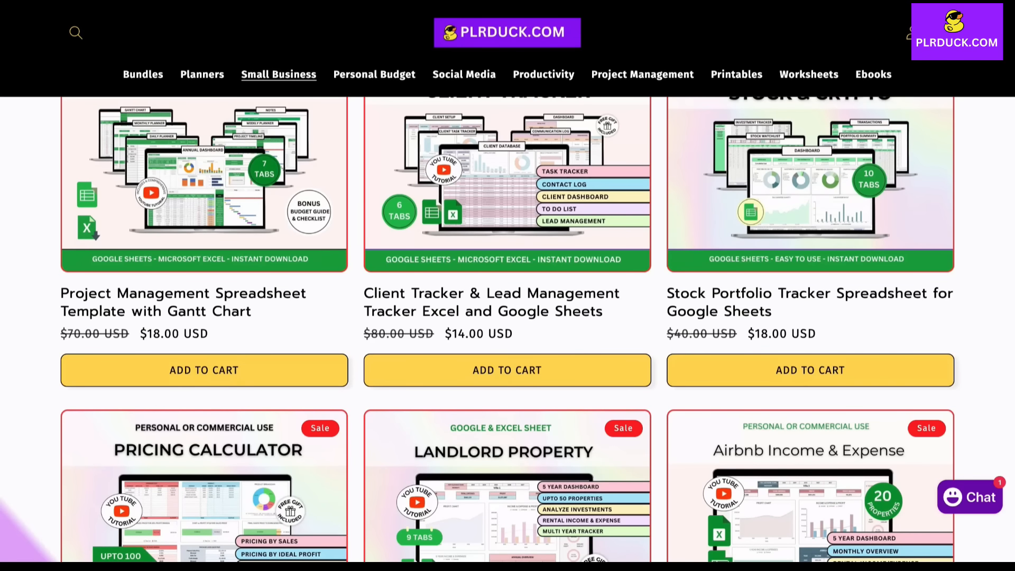
pyautogui.scroll(6, 508, 286)
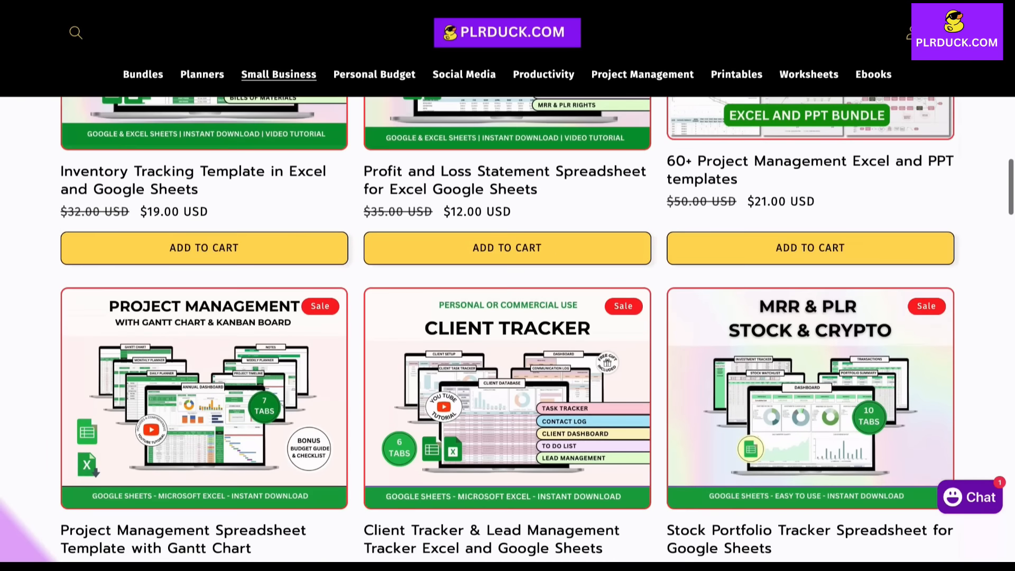
pyautogui.scroll(7, 508, 285)
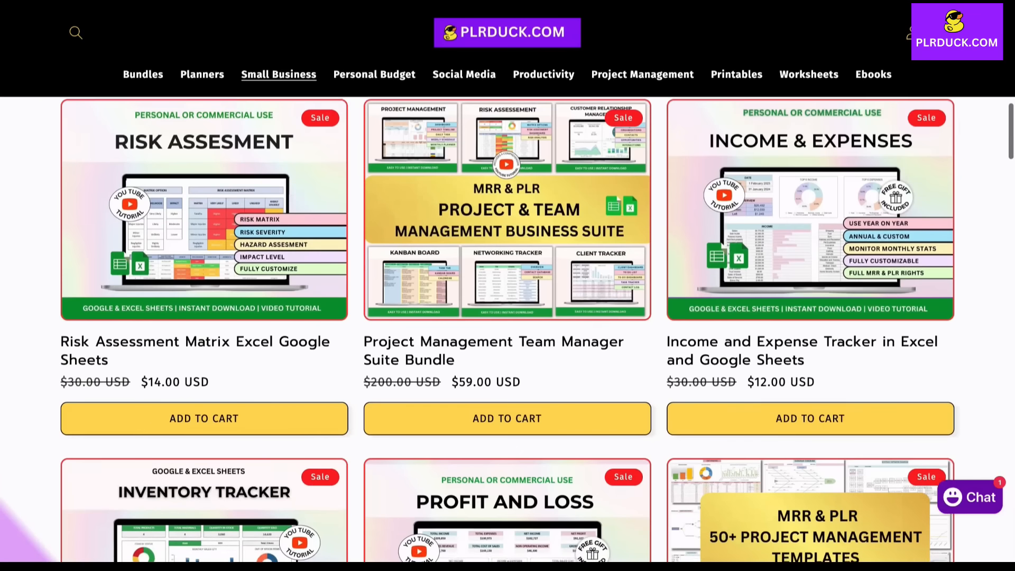
pyautogui.scroll(7, 508, 285)
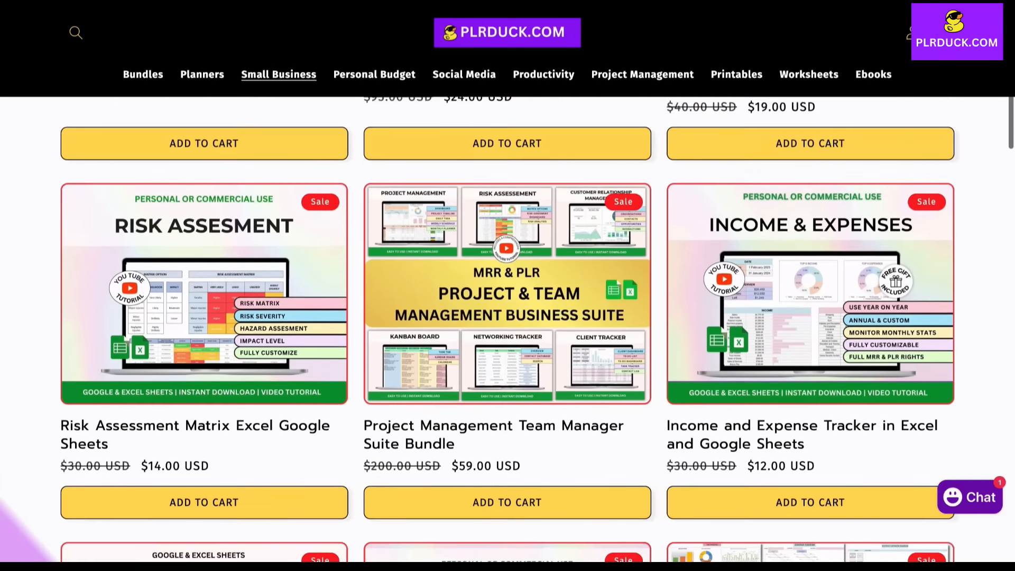